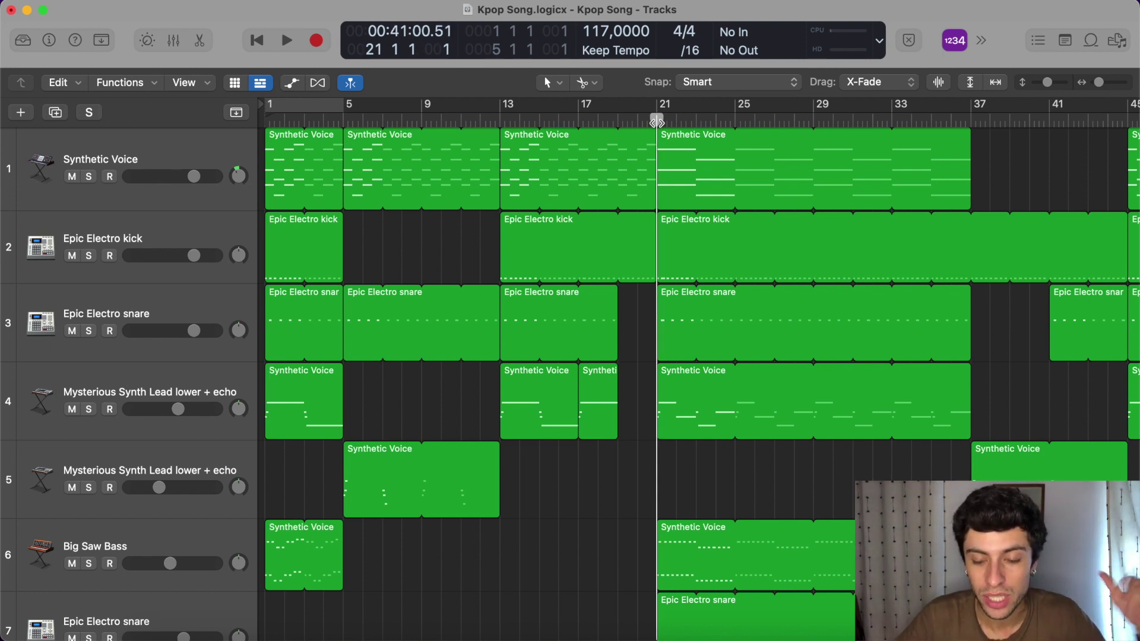
Play the arrangement from bar 21 and look over all nine tracks and their regions.
{"action": "key", "text": "space"}
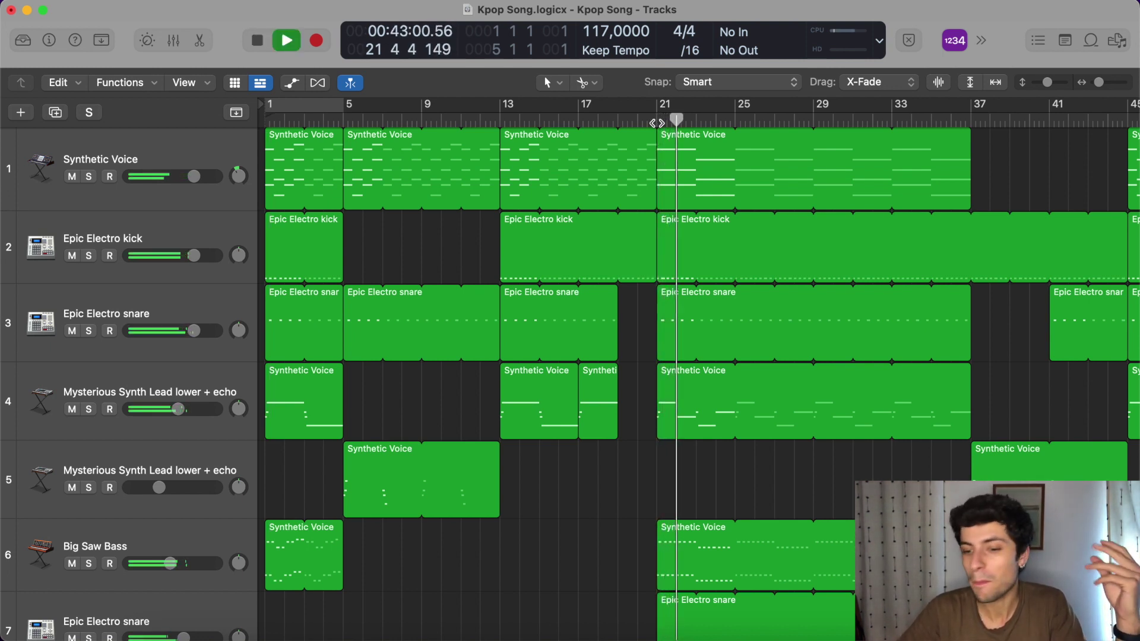
{"action": "scroll", "coordinate": [706, 285], "scroll_direction": "right", "scroll_amount": 5}
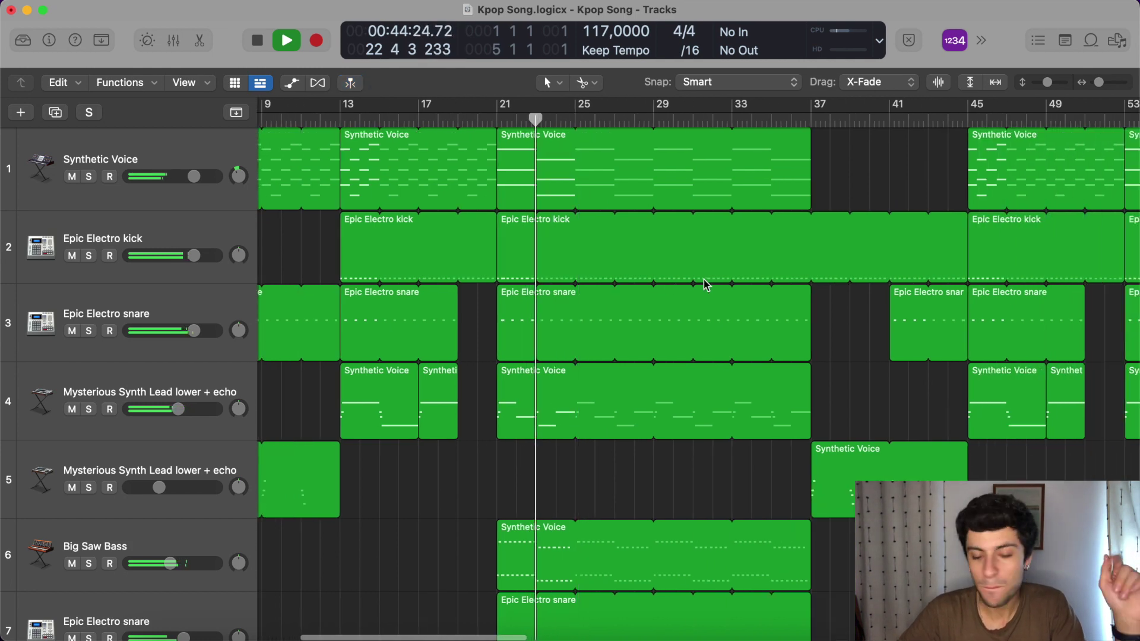
{"action": "scroll", "coordinate": [706, 285], "scroll_direction": "down", "scroll_amount": 5}
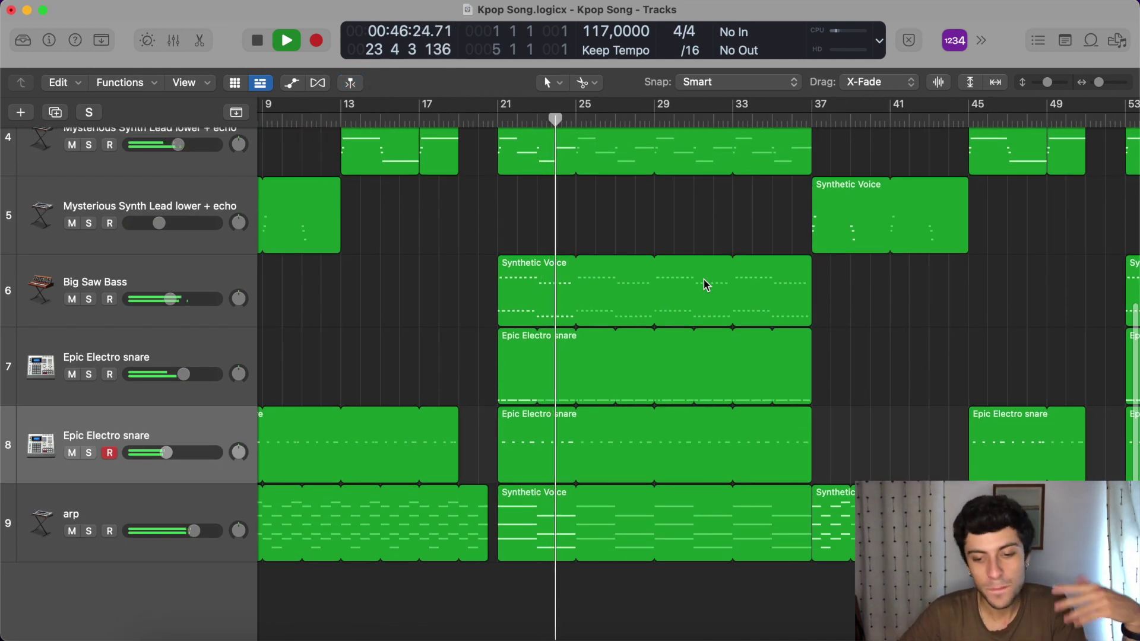
{"action": "scroll", "coordinate": [705, 285], "scroll_direction": "up", "scroll_amount": 3}
{"action": "scroll", "coordinate": [705, 285], "scroll_direction": "down", "scroll_amount": 1}
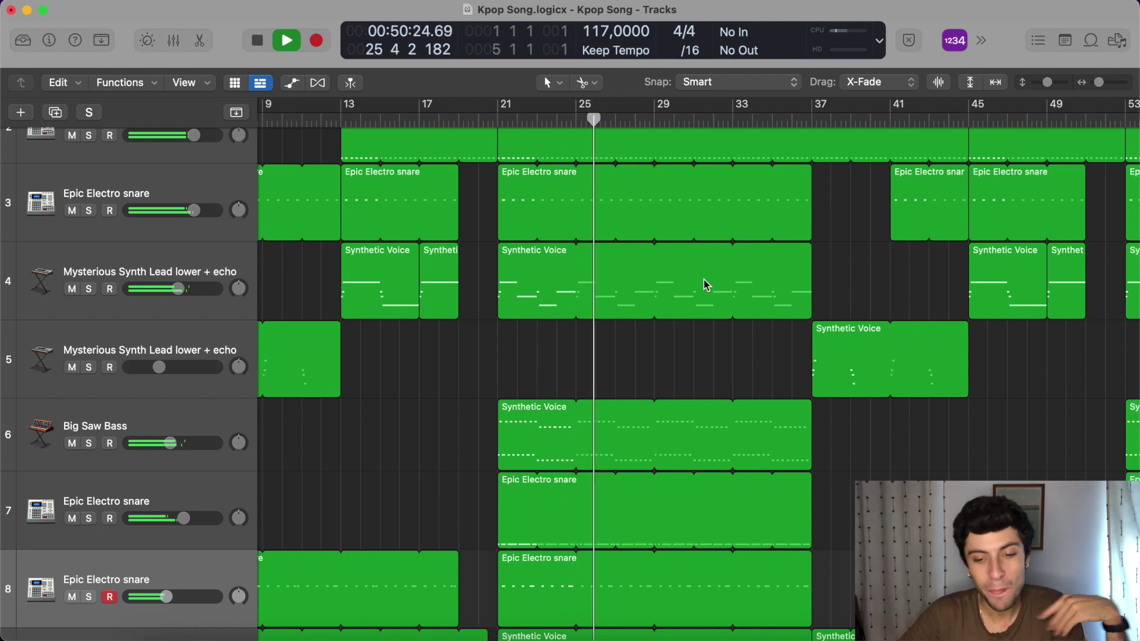
{"action": "key", "text": "space"}
{"action": "scroll", "coordinate": [705, 285], "scroll_direction": "left", "scroll_amount": 5}
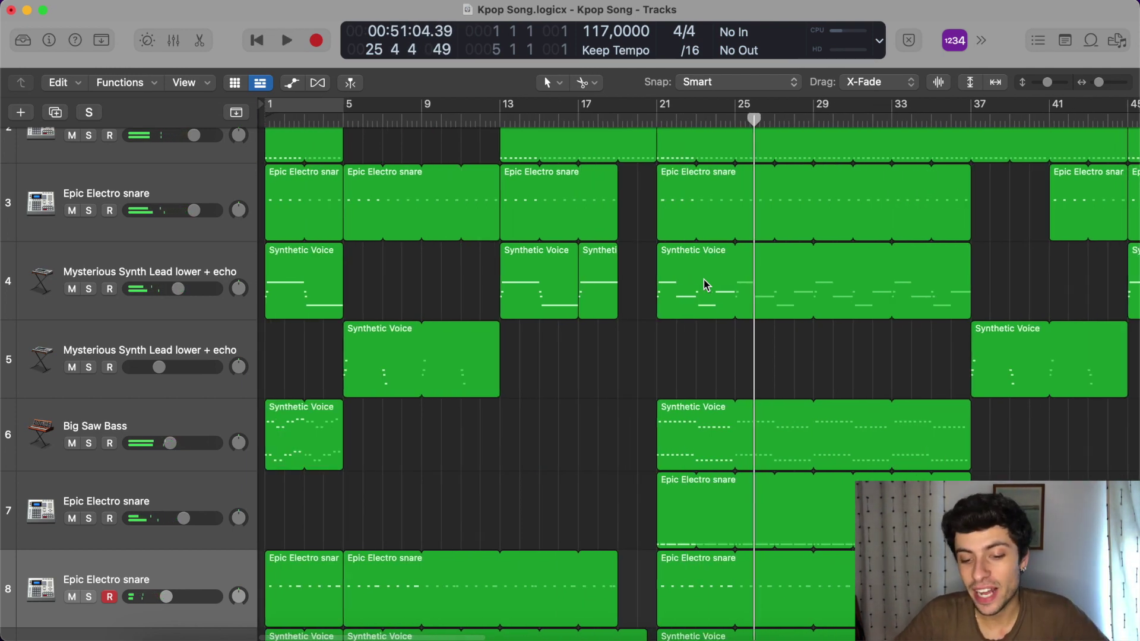
{"action": "scroll", "coordinate": [705, 285], "scroll_direction": "down", "scroll_amount": 5}
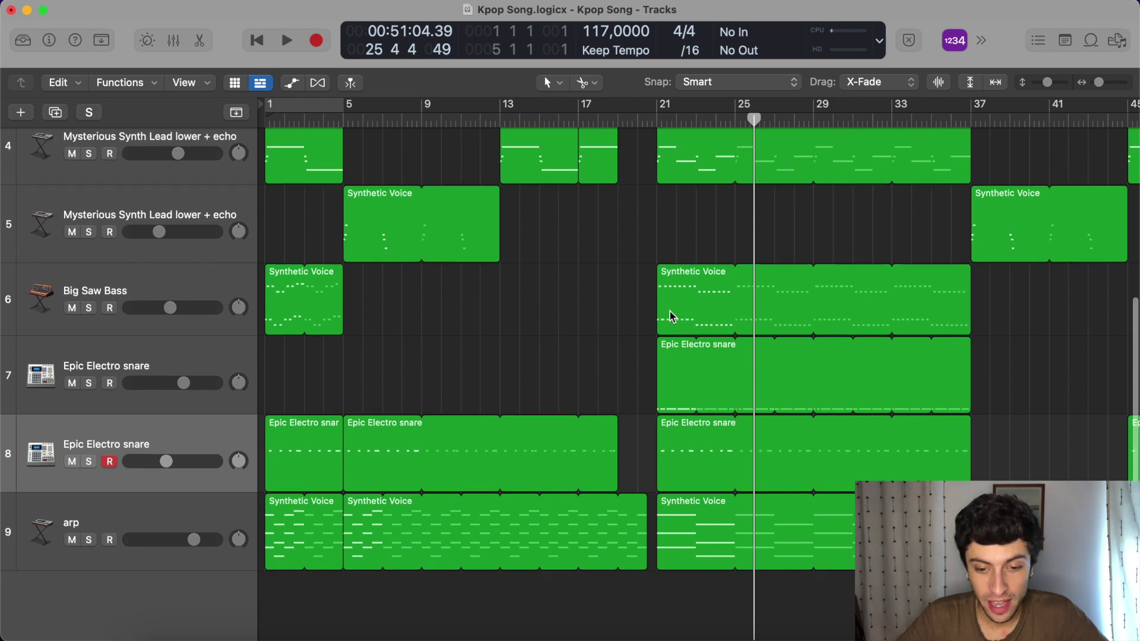
{"action": "scroll", "coordinate": [671, 311], "scroll_direction": "up", "scroll_amount": 5}
{"action": "scroll", "coordinate": [671, 316], "scroll_direction": "down", "scroll_amount": 3}
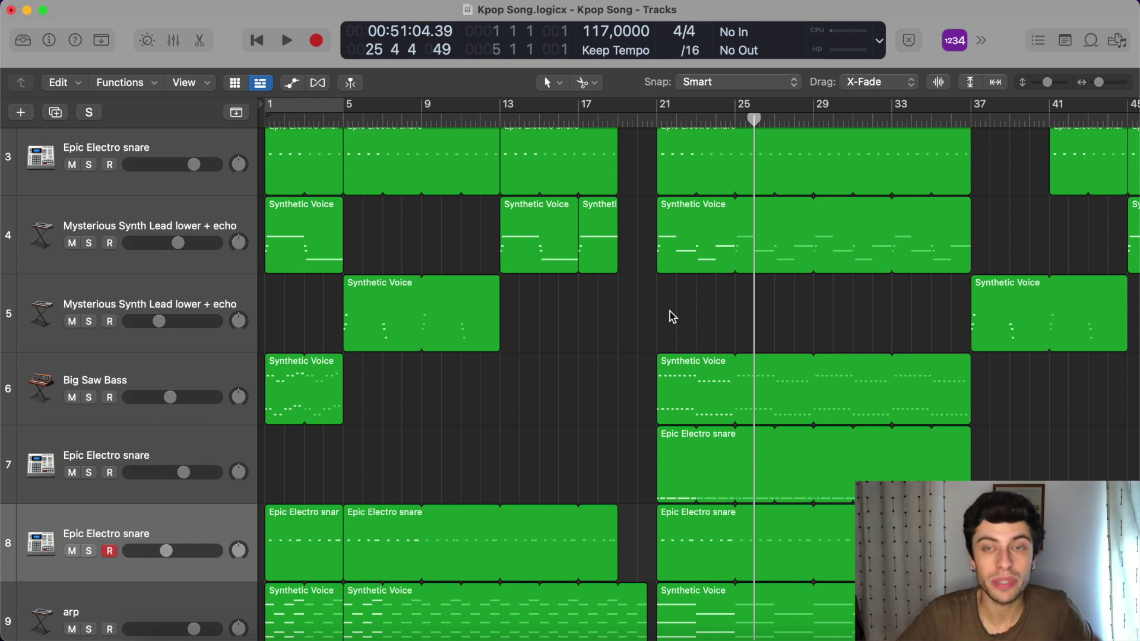
{"action": "scroll", "coordinate": [638, 262], "scroll_direction": "down", "scroll_amount": 1}
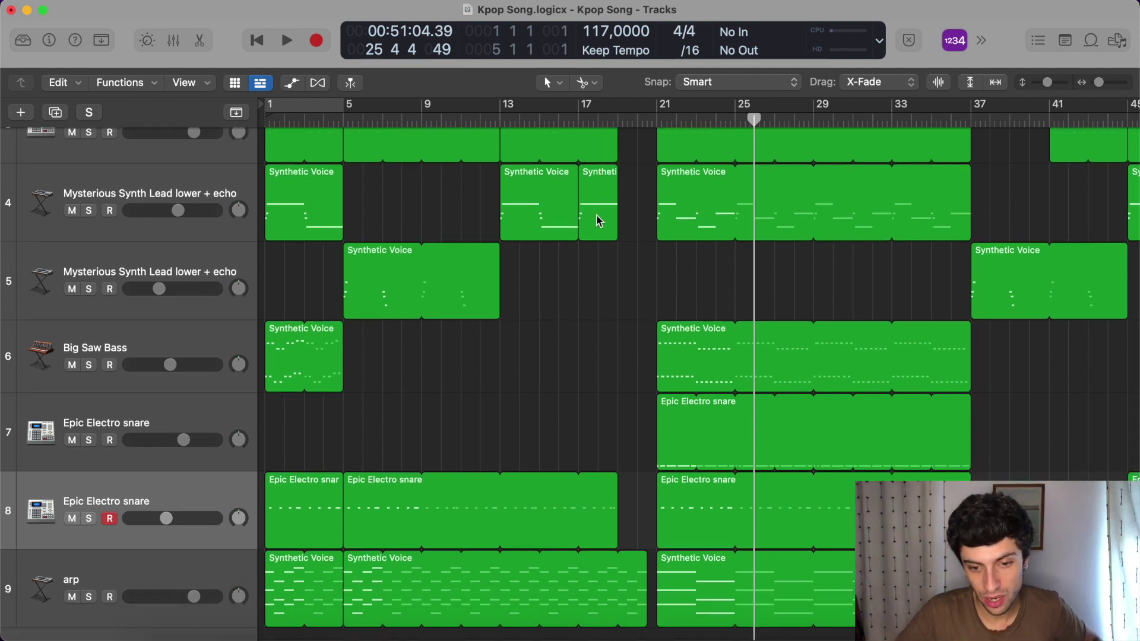
Open the track 8 region starting at bar 5 in the Piano Roll, solo its track and play it from bar 5.
{"action": "left_click", "coordinate": [342, 117]}
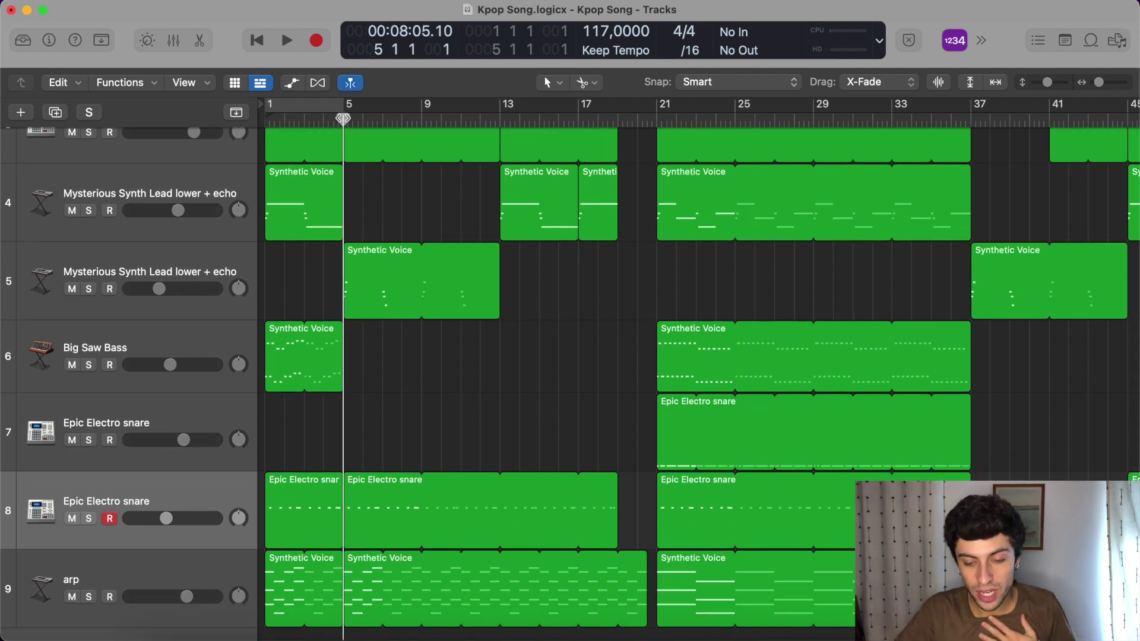
{"action": "left_click", "coordinate": [391, 519]}
{"action": "double_click", "coordinate": [391, 519]}
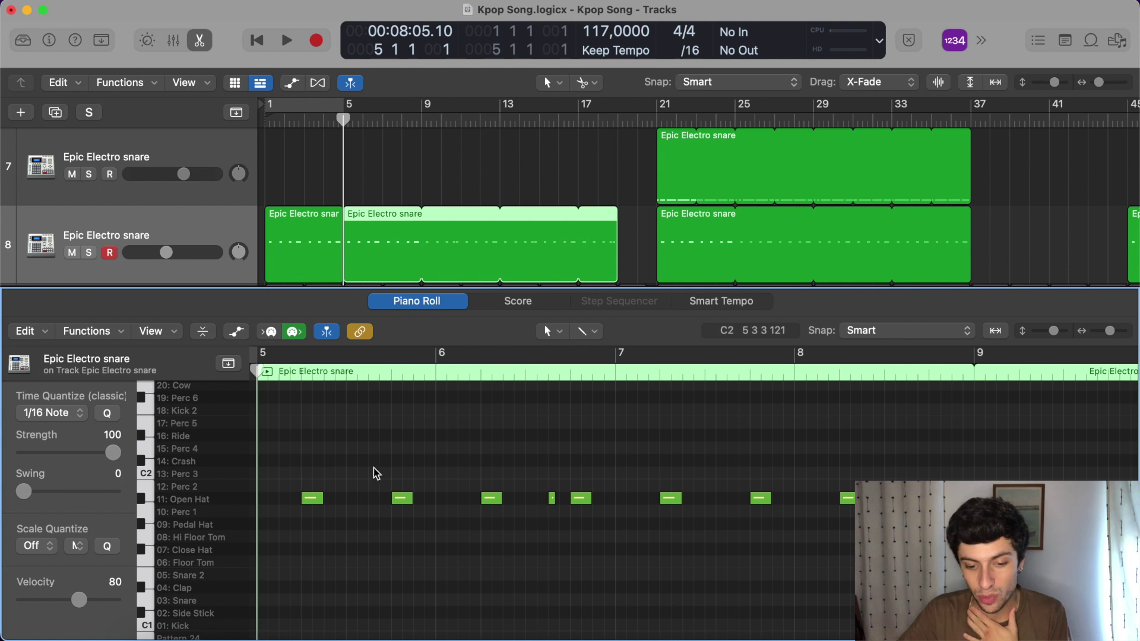
{"action": "scroll", "coordinate": [265, 151], "scroll_direction": "down", "scroll_amount": 2}
{"action": "key", "text": "space"}
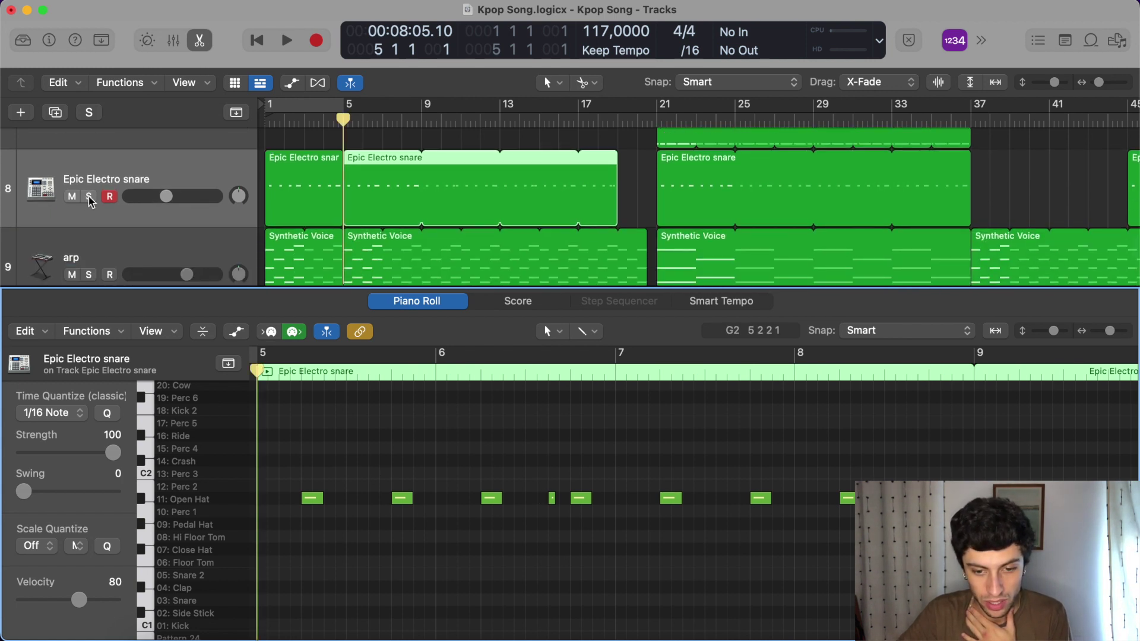
{"action": "left_click", "coordinate": [88, 197]}
{"action": "key", "text": "XF86AudioRaiseVolume"}
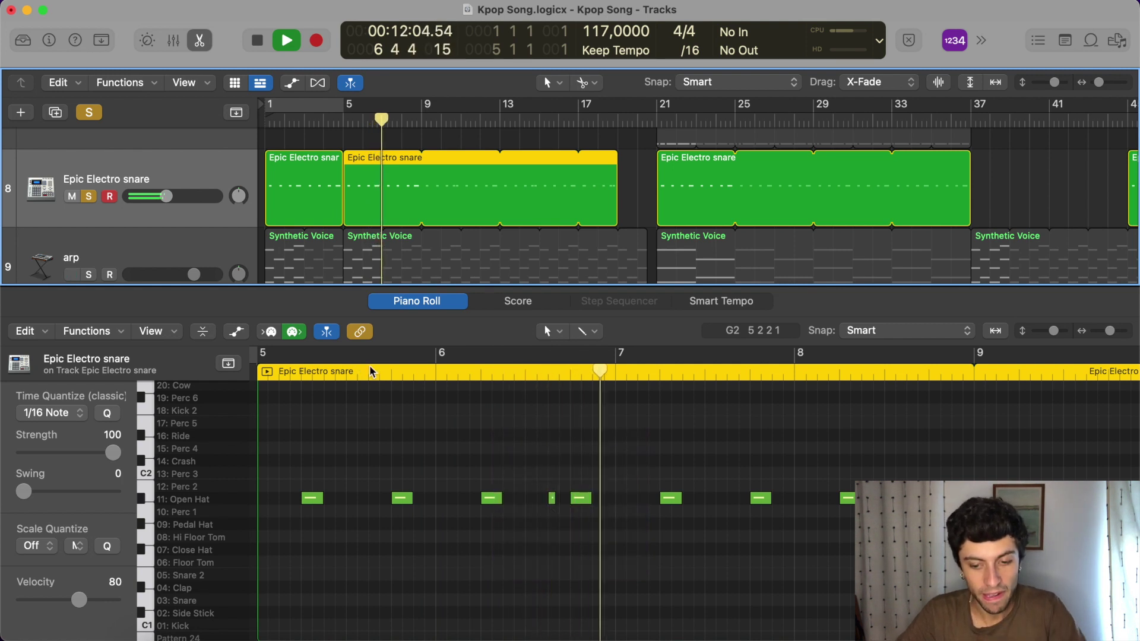
{"action": "key", "text": "space"}
Move the short Open Hat note from 6 3 3 to the last sixteenth before bar 7, and copy it to 7 1 3.
{"action": "key", "text": "super+Right"}
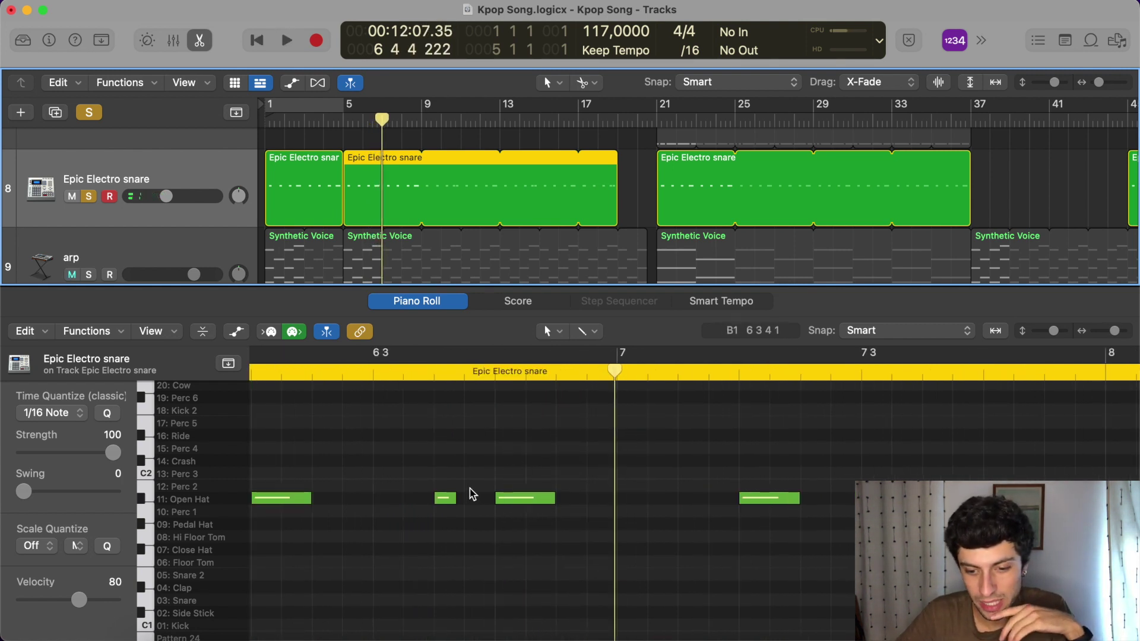
{"action": "left_click_drag", "start_coordinate": [620, 380], "coordinate": [755, 380]}
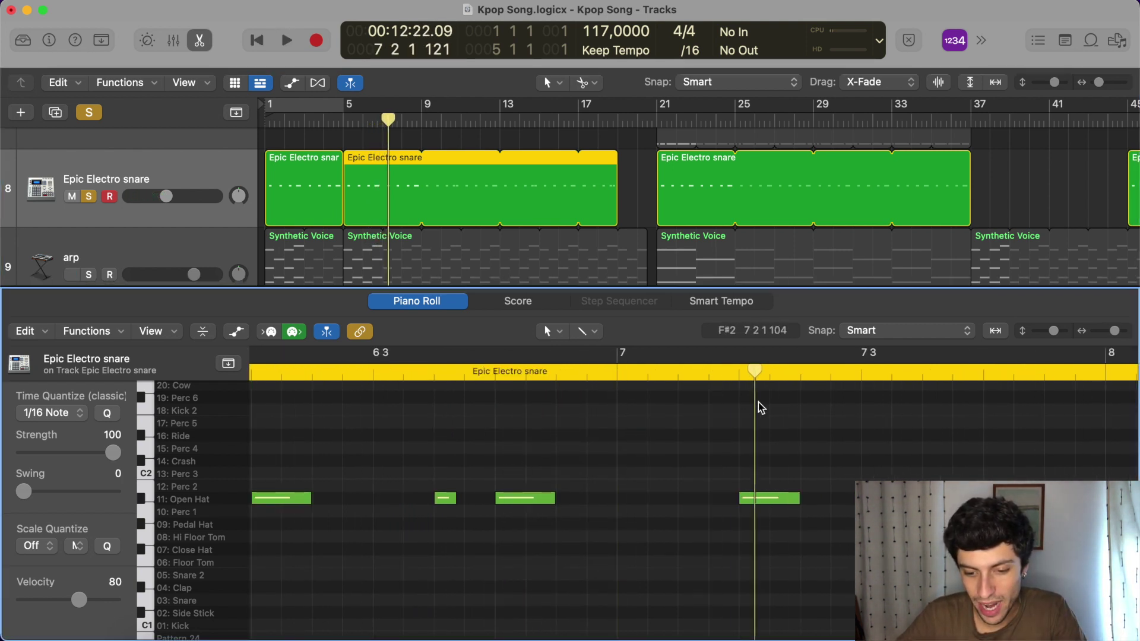
{"action": "left_click", "coordinate": [447, 504]}
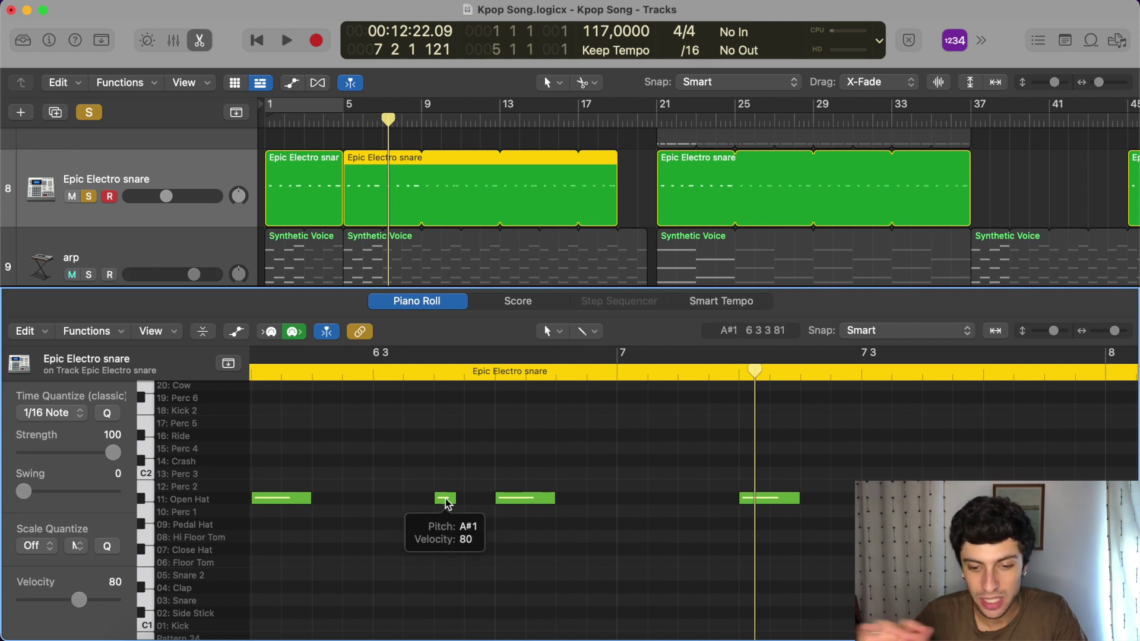
{"action": "left_click_drag", "start_coordinate": [448, 503], "coordinate": [600, 503]}
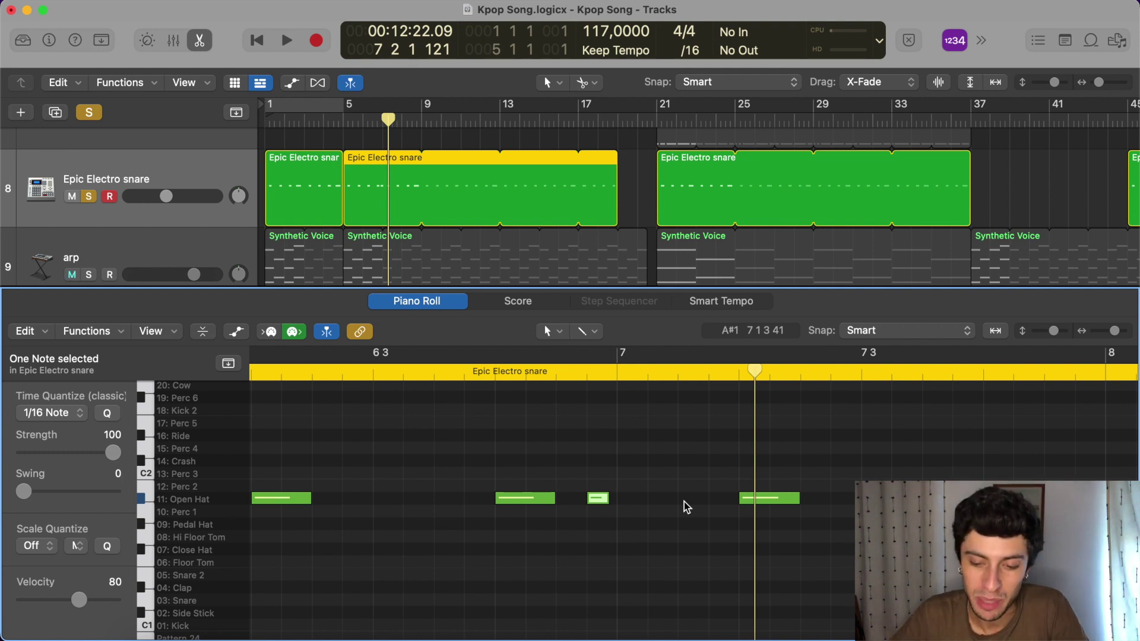
{"action": "left_click", "coordinate": [682, 498], "text": "super"}
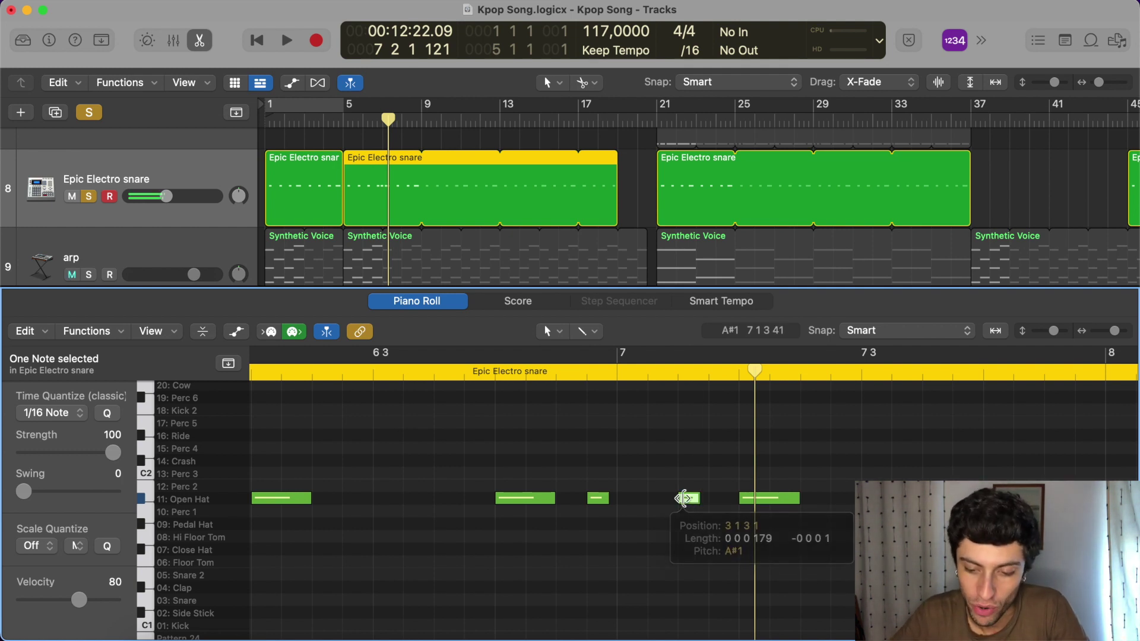
Play back the edited Open Hat pattern from bar 5 to check the added notes.
{"action": "key", "text": "super+Left"}
{"action": "key", "text": "super+Left"}
{"action": "key", "text": "super+Left"}
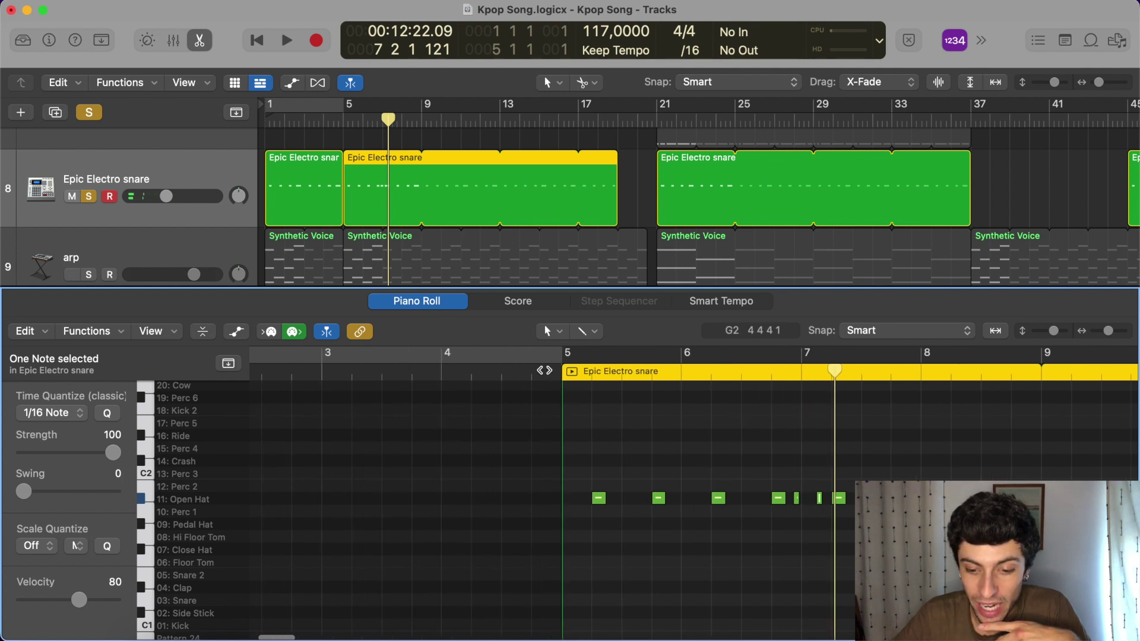
{"action": "left_click", "coordinate": [540, 379]}
{"action": "key", "text": "space"}
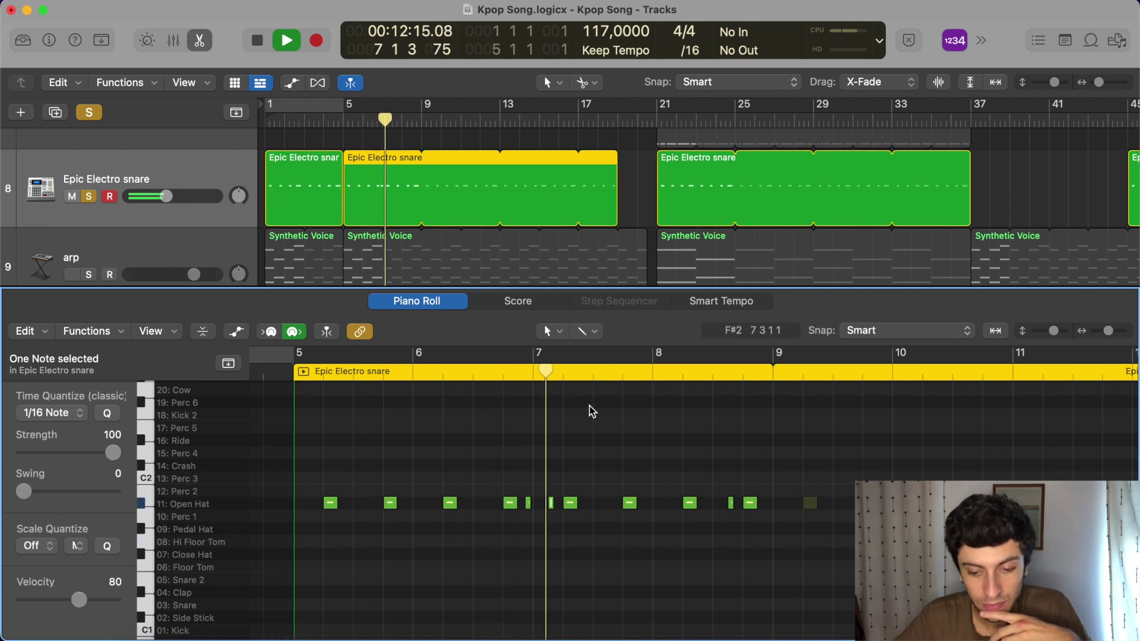
{"action": "key", "text": "space"}
Solo the Epic Electro snare on track 3 as well, play it with track 8 from bar 5, and close the Piano Roll.
{"action": "scroll", "coordinate": [396, 165], "scroll_direction": "down", "scroll_amount": 3}
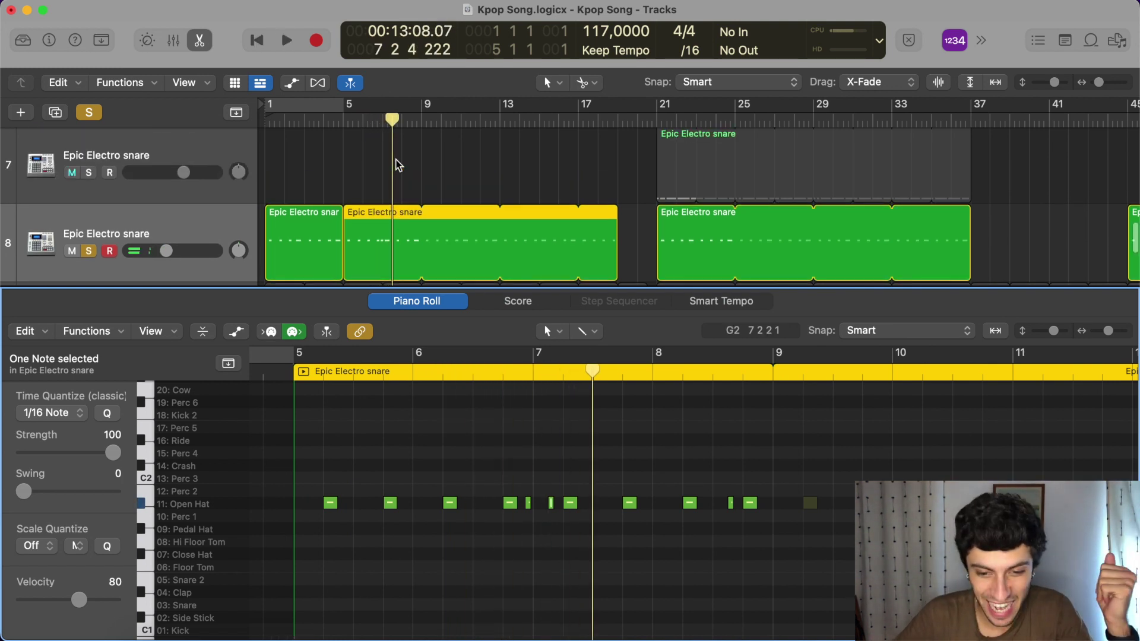
{"action": "scroll", "coordinate": [305, 172], "scroll_direction": "up", "scroll_amount": 6}
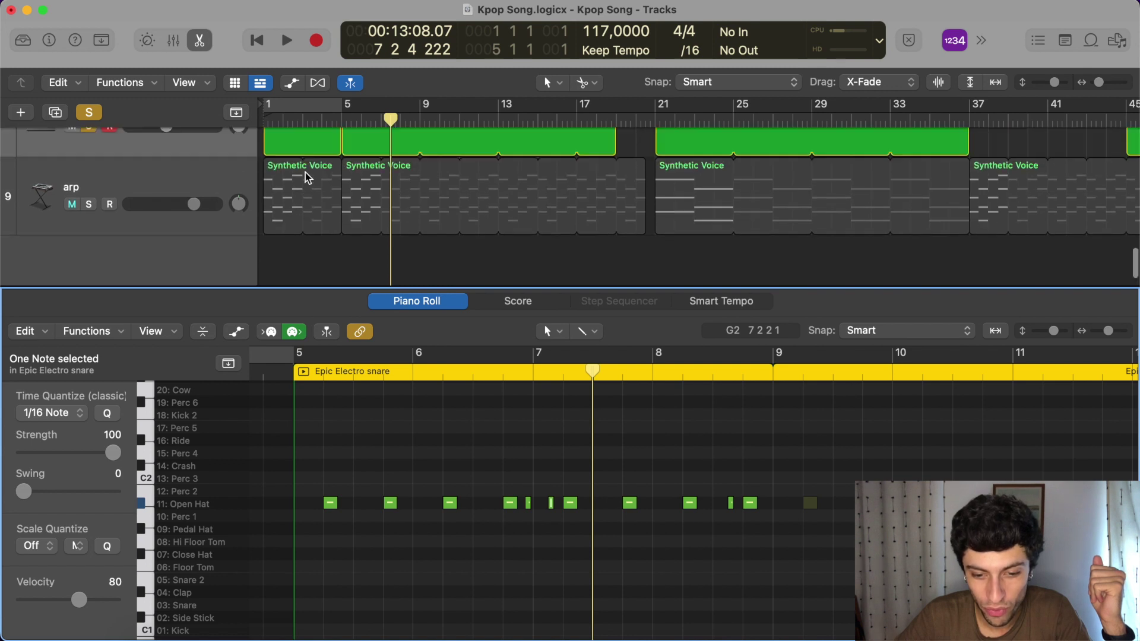
{"action": "scroll", "coordinate": [305, 177], "scroll_direction": "down", "scroll_amount": 2}
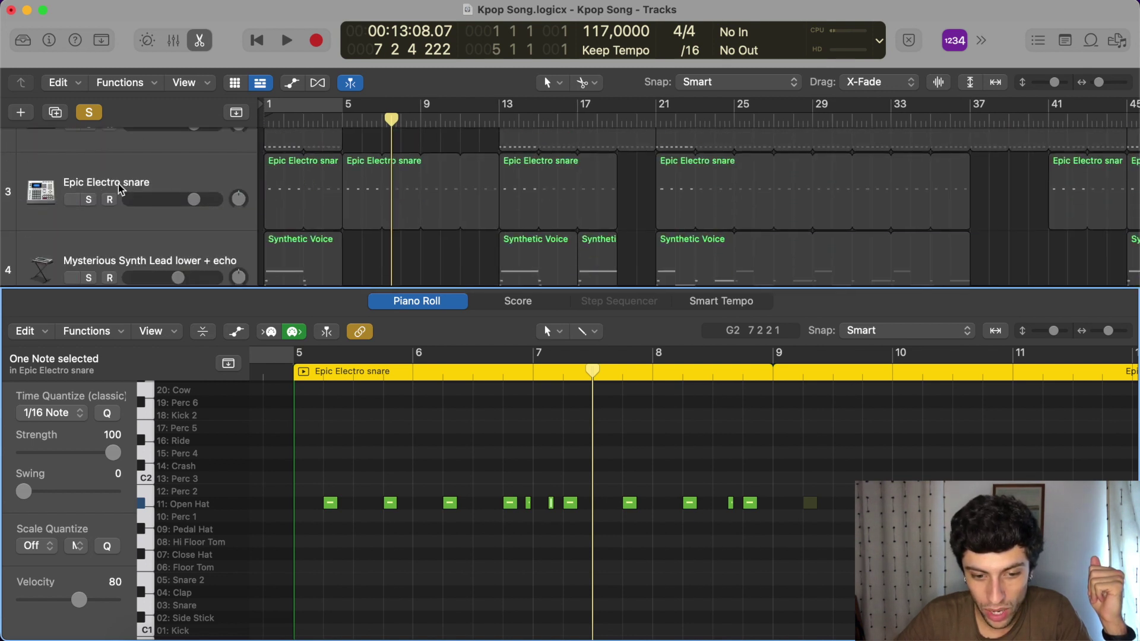
{"action": "left_click", "coordinate": [90, 199]}
{"action": "left_click", "coordinate": [339, 121]}
{"action": "key", "text": "space"}
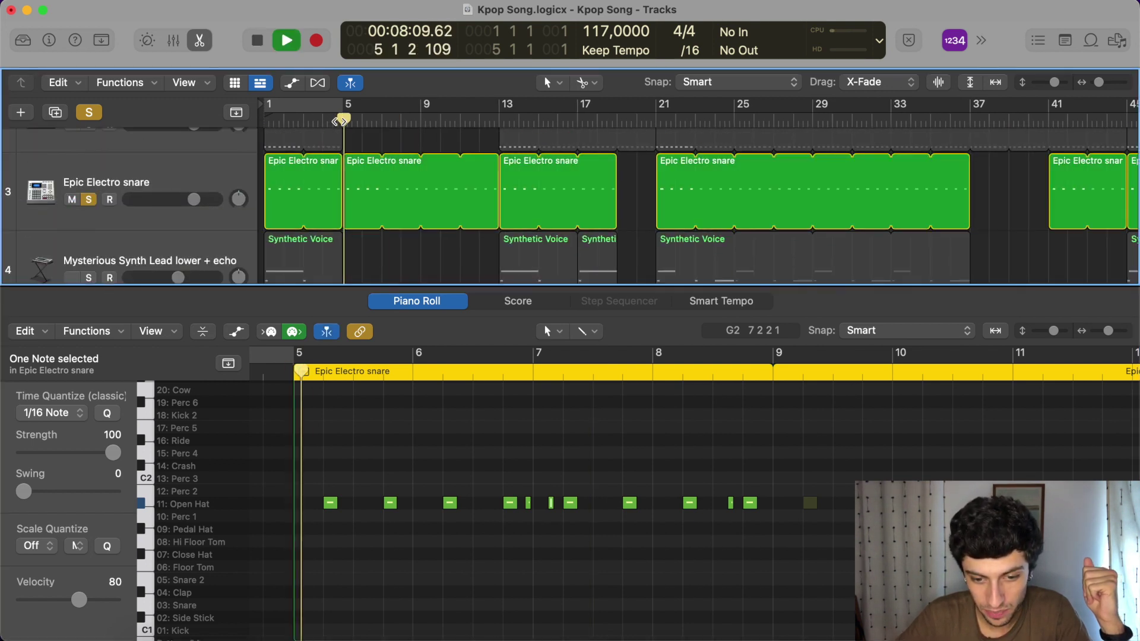
{"action": "scroll", "coordinate": [397, 234], "scroll_direction": "down", "scroll_amount": 1}
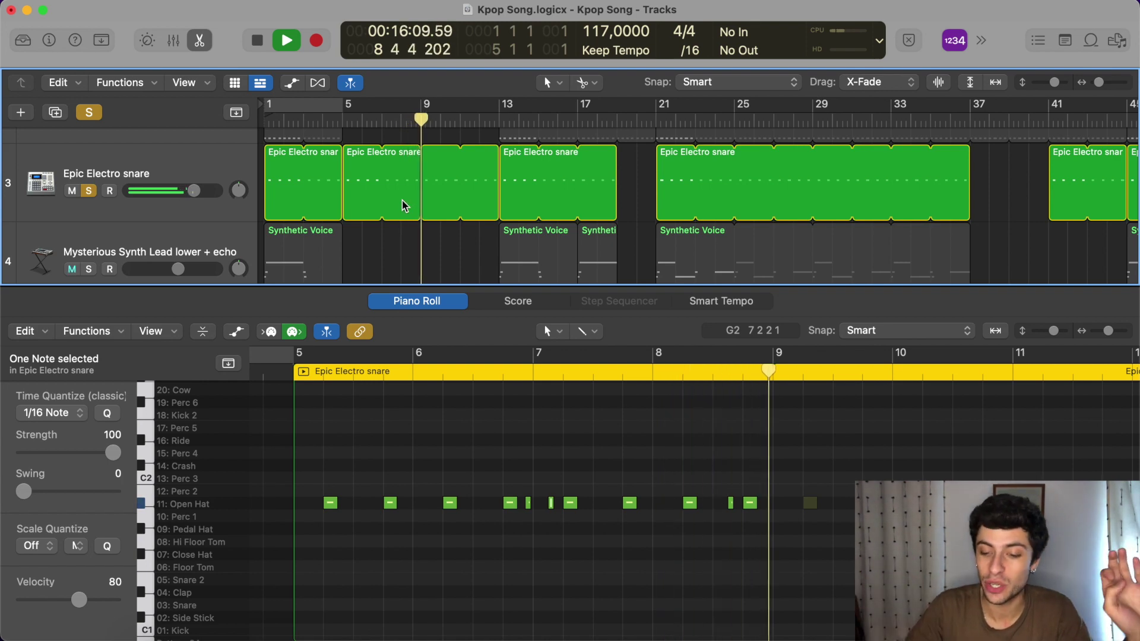
{"action": "key", "text": "e"}
{"action": "scroll", "coordinate": [488, 356], "scroll_direction": "down", "scroll_amount": 5}
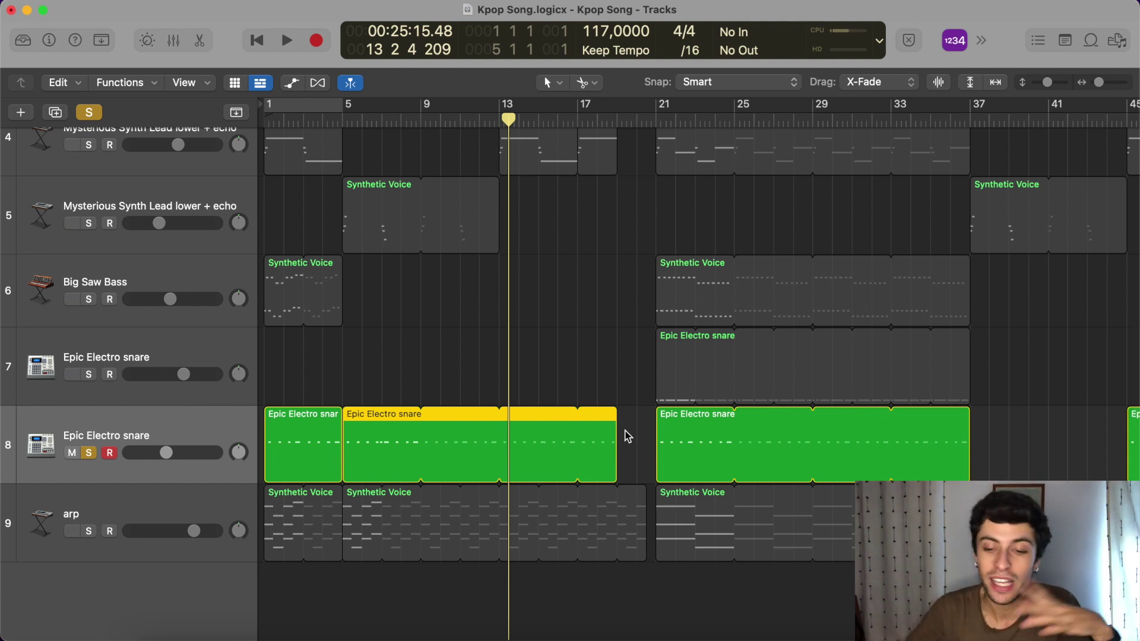
Clear all track solos and delete the track 8 Epic Electro snare region that starts at bar 21.
{"action": "scroll", "coordinate": [668, 430], "scroll_direction": "right", "scroll_amount": 5}
{"action": "scroll", "coordinate": [667, 430], "scroll_direction": "left", "scroll_amount": 5}
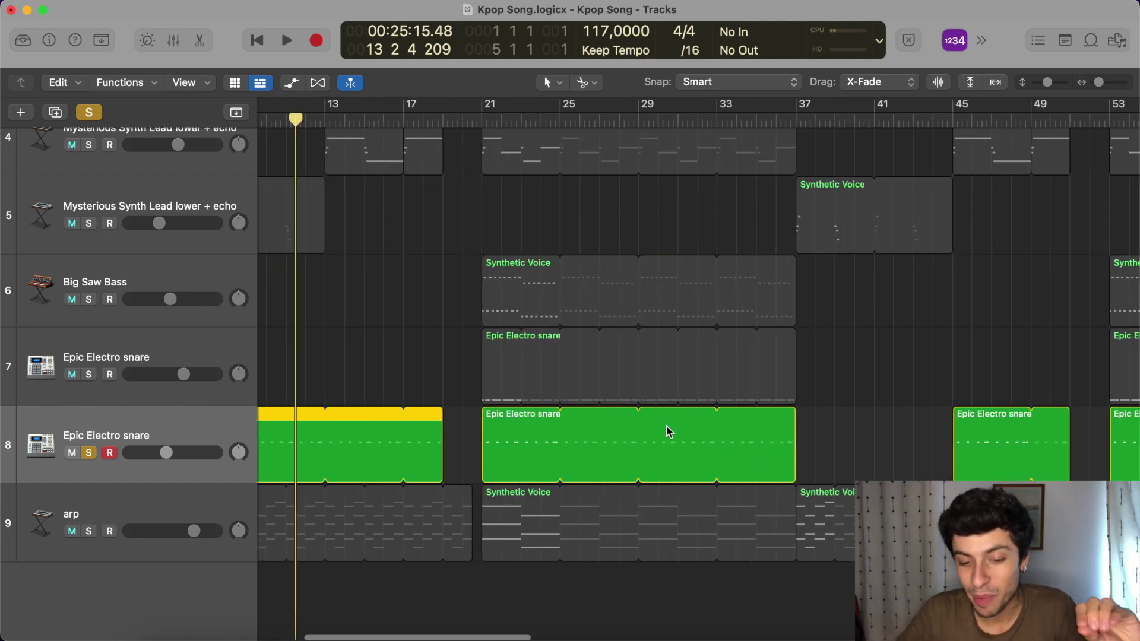
{"action": "left_click", "coordinate": [89, 112]}
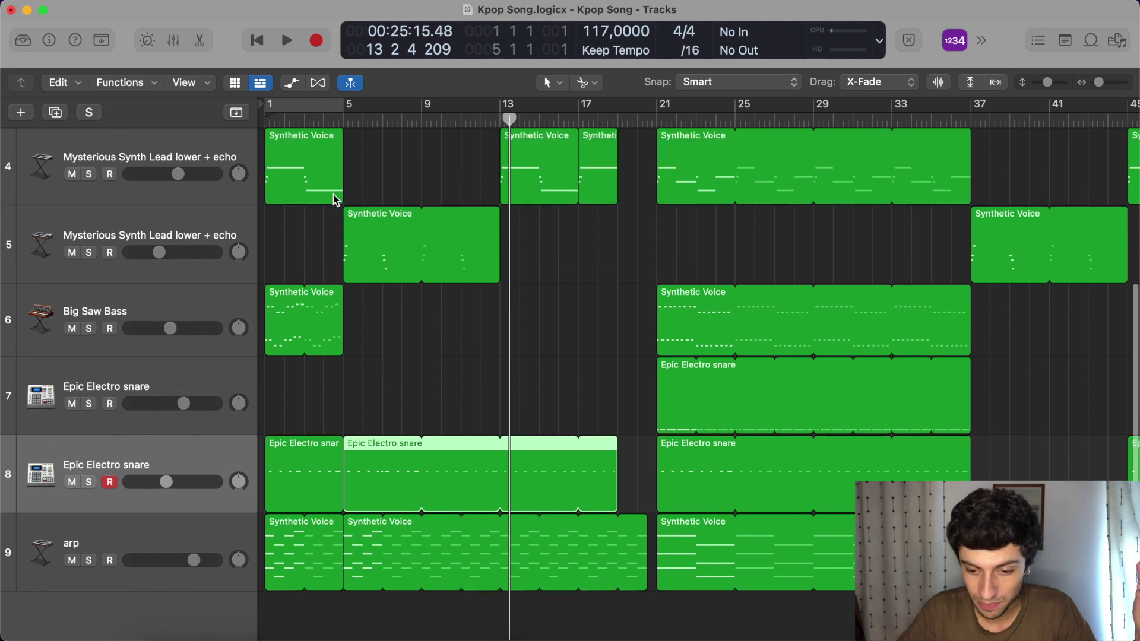
{"action": "left_click", "coordinate": [712, 482]}
{"action": "key", "text": "Delete"}
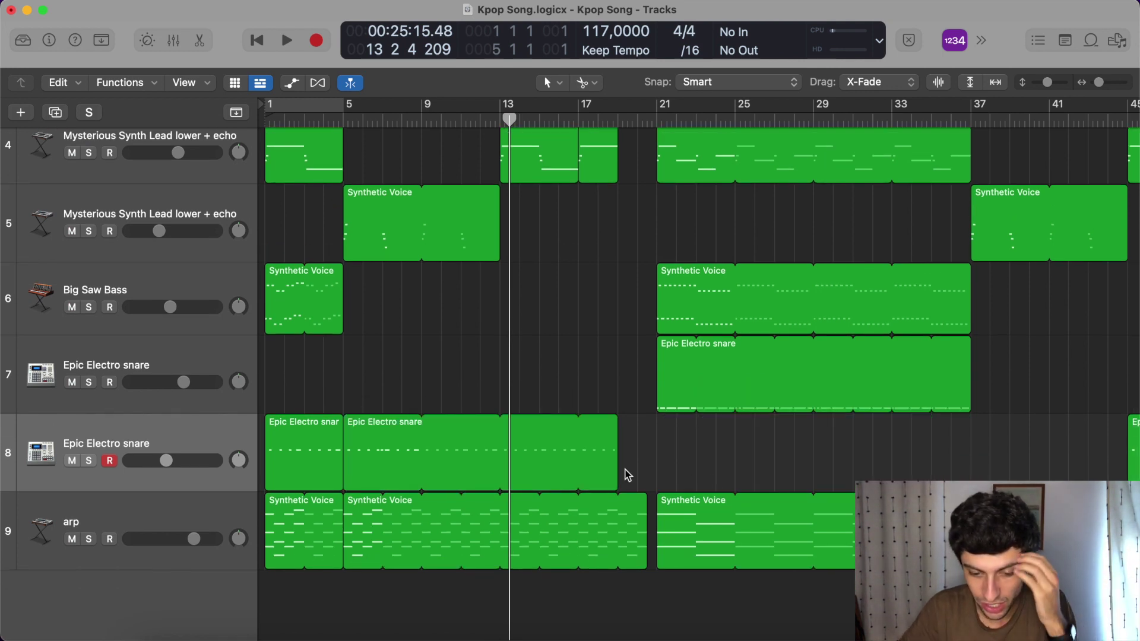
Open the first track 8 region in the Piano Roll and delete the short Open Hat note at 4 3 3.
{"action": "double_click", "coordinate": [314, 457]}
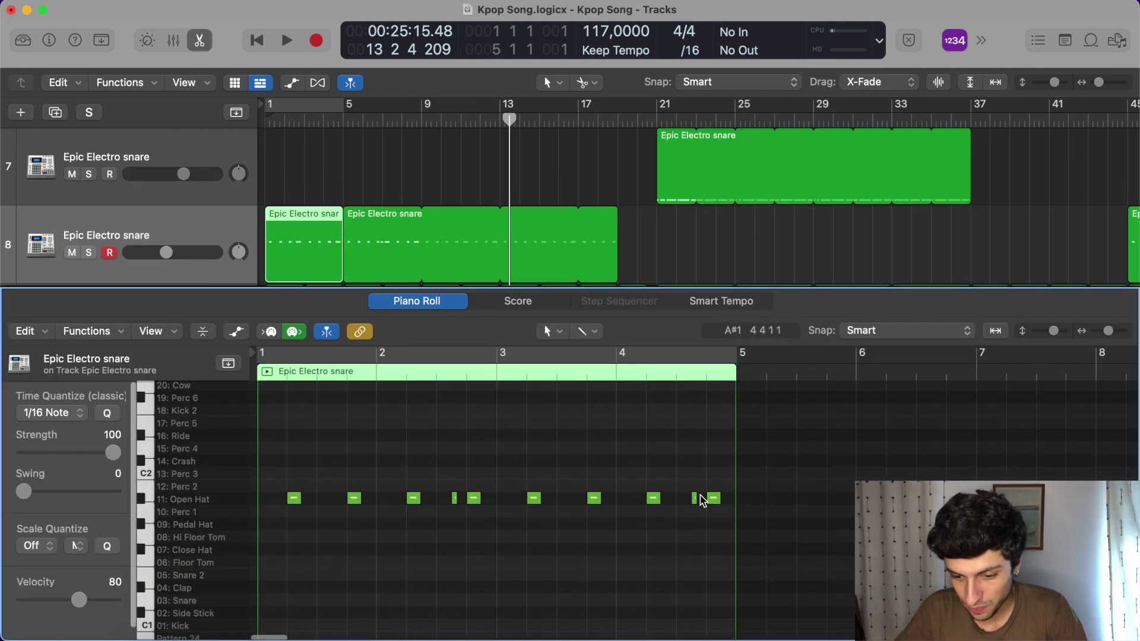
{"action": "left_click", "coordinate": [369, 150]}
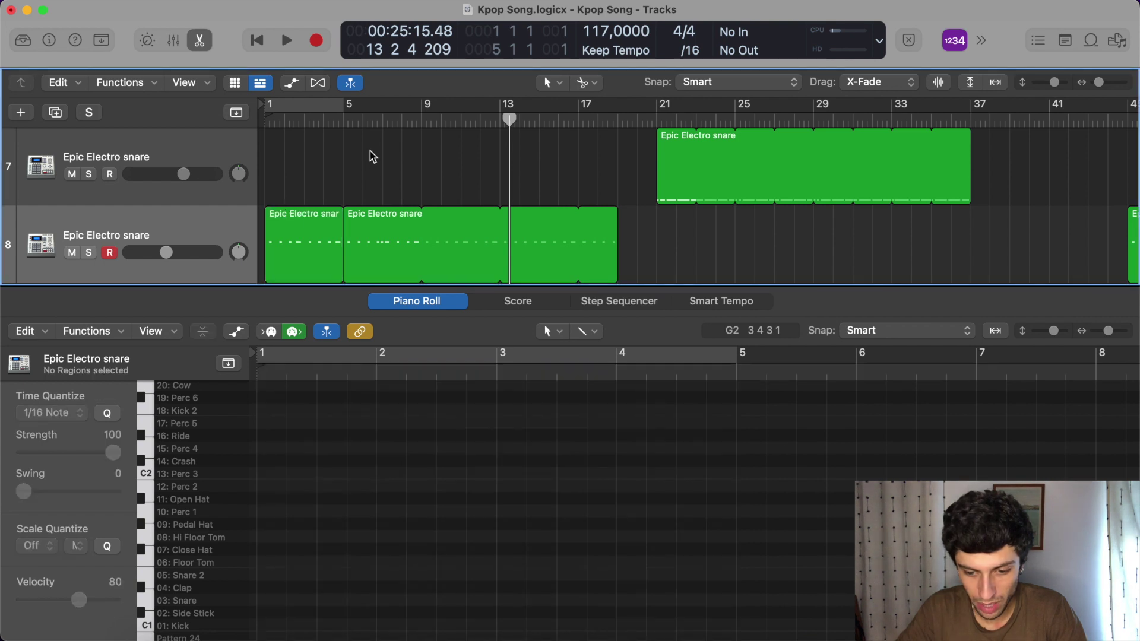
{"action": "left_click", "coordinate": [297, 242]}
{"action": "scroll", "coordinate": [708, 509], "scroll_direction": "up", "scroll_amount": 5}
{"action": "scroll", "coordinate": [708, 509], "scroll_direction": "down", "scroll_amount": 5}
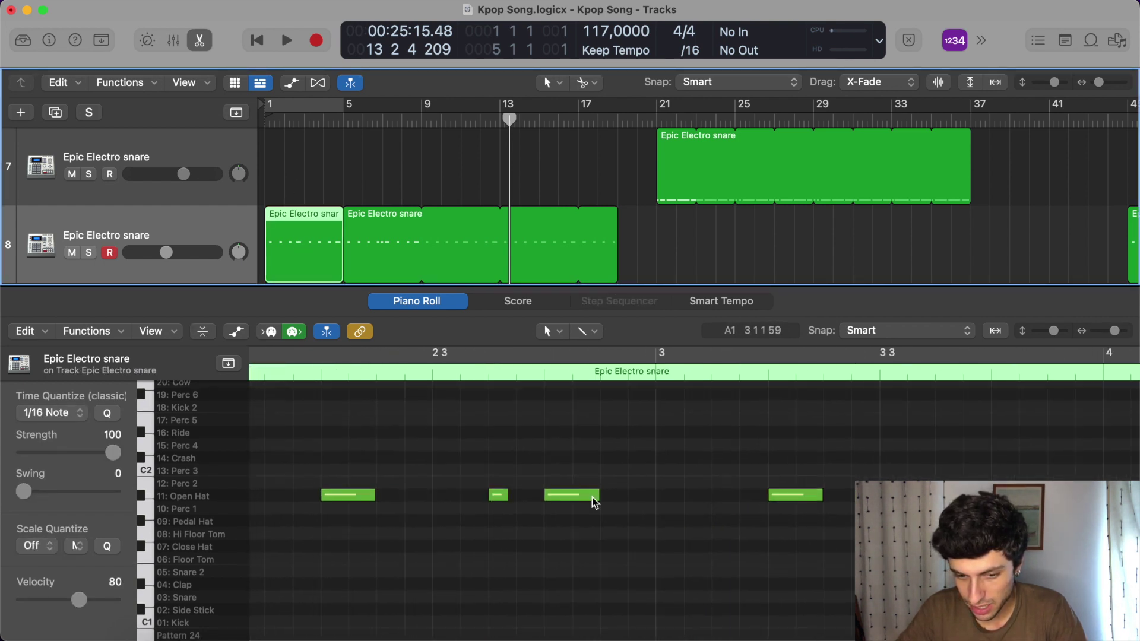
{"action": "left_click", "coordinate": [498, 496]}
{"action": "left_click_drag", "start_coordinate": [498, 497], "coordinate": [742, 502]}
{"action": "scroll", "coordinate": [636, 497], "scroll_direction": "right", "scroll_amount": 10}
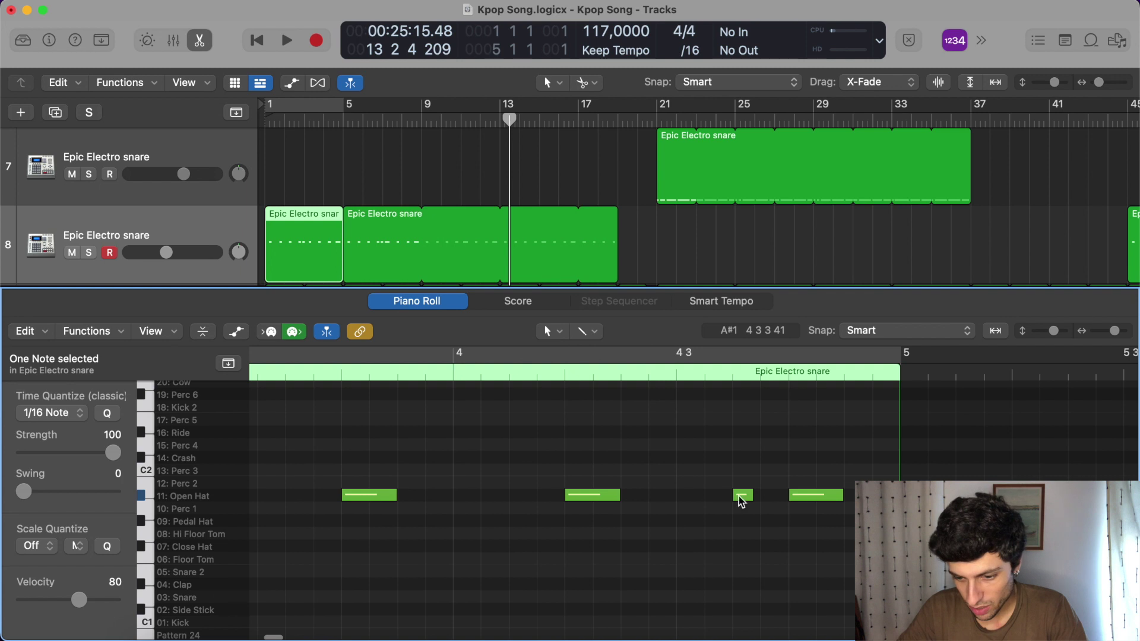
{"action": "key", "text": "shift+space"}
{"action": "key", "text": "space"}
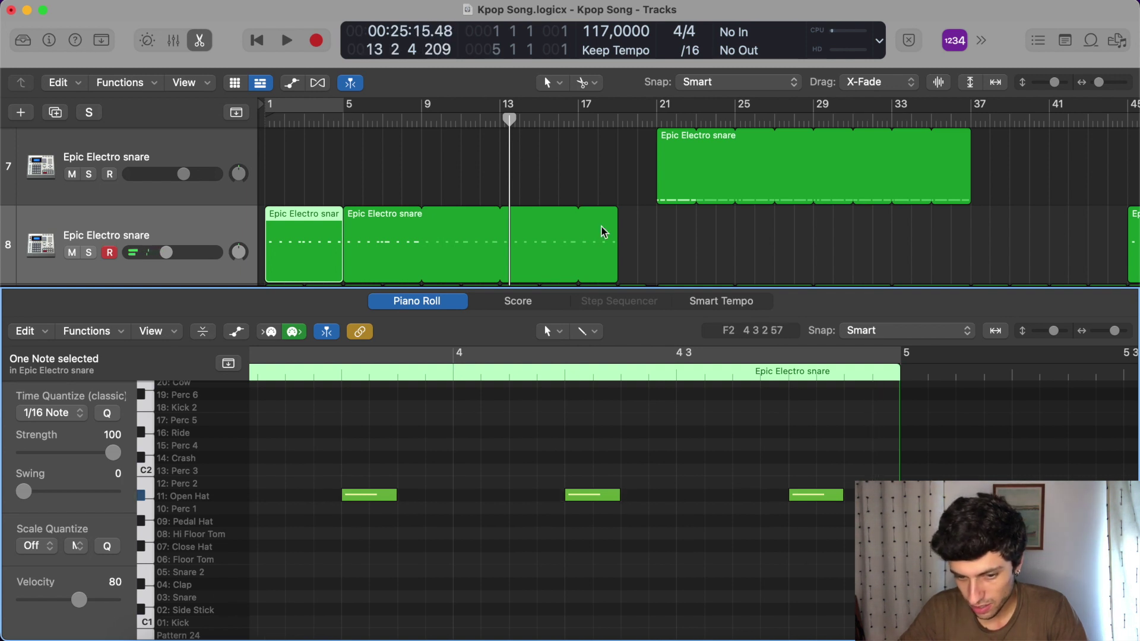
Shorten the first track 8 region to end at bar 3, move the following region to start at bar 3, and close the Piano Roll.
{"action": "scroll", "coordinate": [583, 169], "scroll_direction": "left", "scroll_amount": 2}
{"action": "scroll", "coordinate": [336, 185], "scroll_direction": "up", "scroll_amount": 5}
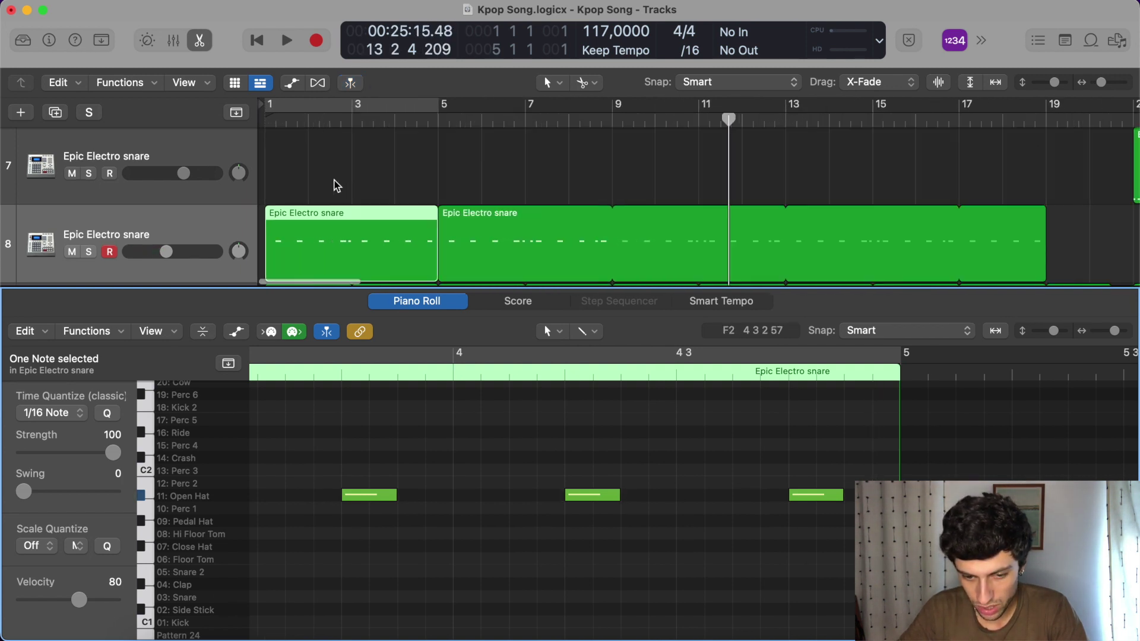
{"action": "scroll", "coordinate": [368, 196], "scroll_direction": "down", "scroll_amount": 1}
{"action": "scroll", "coordinate": [392, 208], "scroll_direction": "up", "scroll_amount": 1}
{"action": "left_click_drag", "start_coordinate": [439, 237], "coordinate": [347, 238]}
{"action": "left_click_drag", "start_coordinate": [496, 233], "coordinate": [408, 233]}
{"action": "key", "text": "e"}
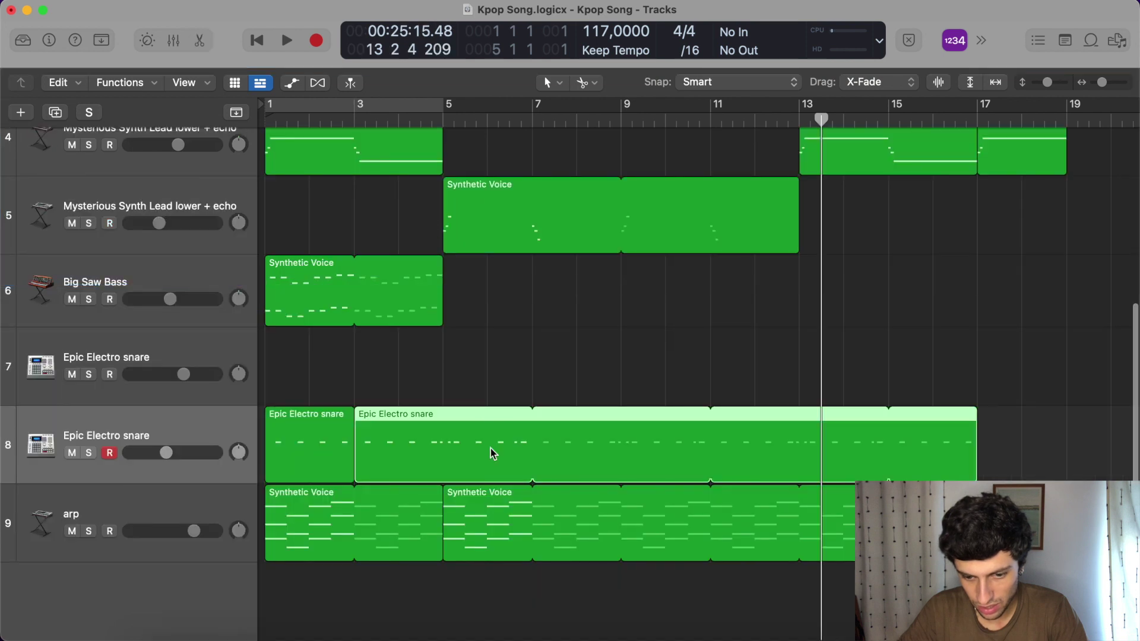
Try shortening the looped track 8 region at bar 3 to two bars, and undo back to its placement at bar 5.
{"action": "double_click", "coordinate": [451, 458]}
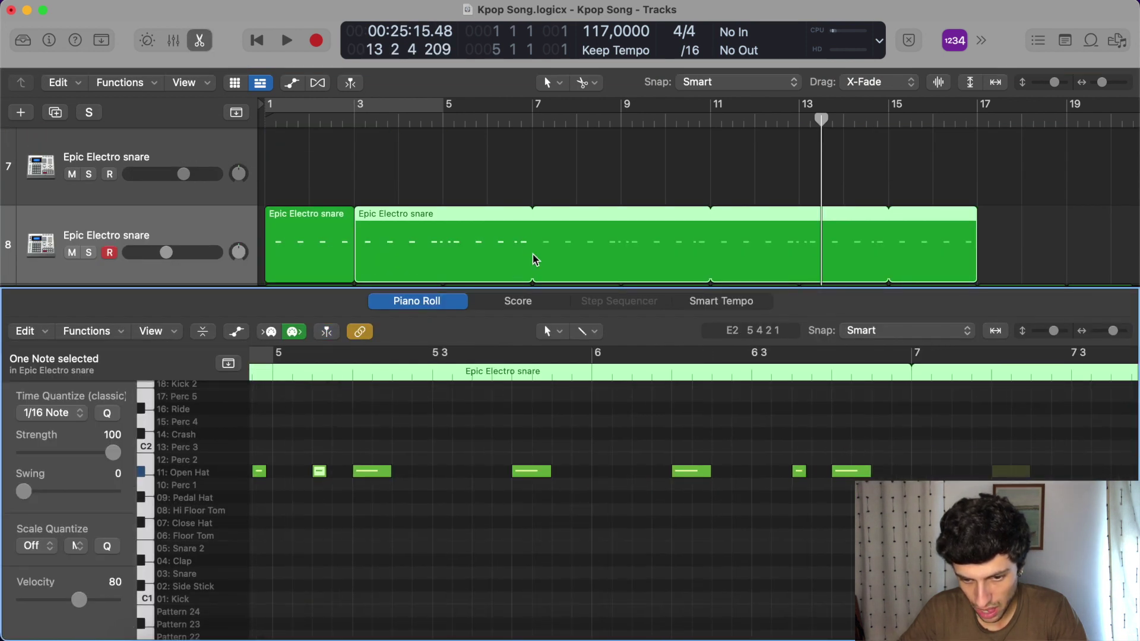
{"action": "left_click_drag", "start_coordinate": [530, 272], "coordinate": [452, 275]}
{"action": "scroll", "coordinate": [463, 270], "scroll_direction": "down", "scroll_amount": 3}
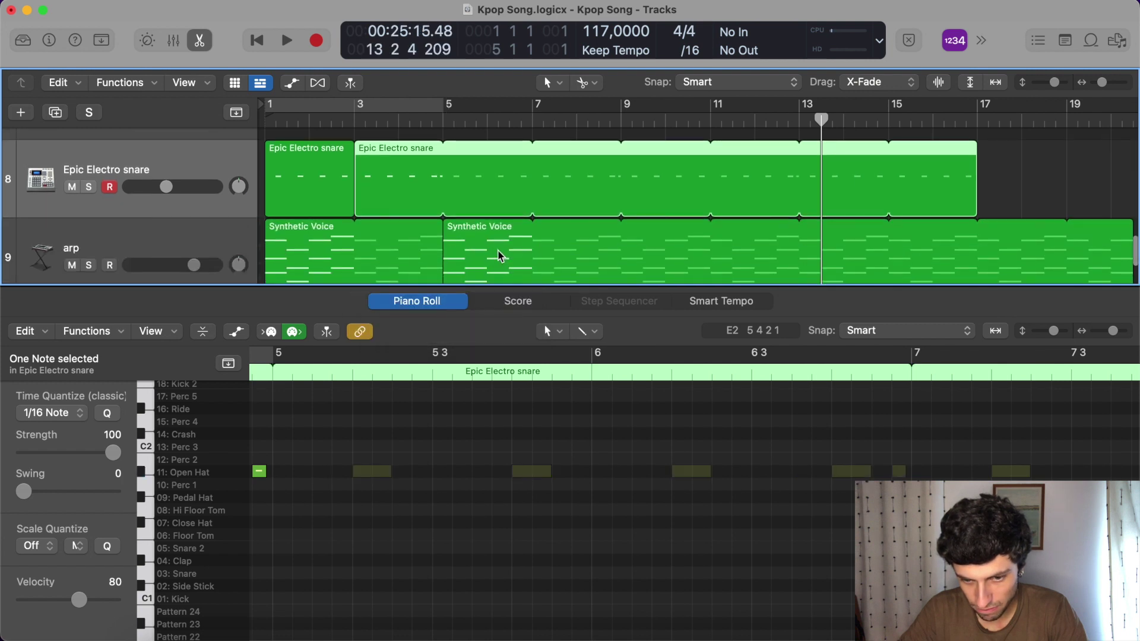
{"action": "scroll", "coordinate": [516, 213], "scroll_direction": "down", "scroll_amount": 3}
{"action": "scroll", "coordinate": [530, 190], "scroll_direction": "up", "scroll_amount": 1}
{"action": "key", "text": "super+z"}
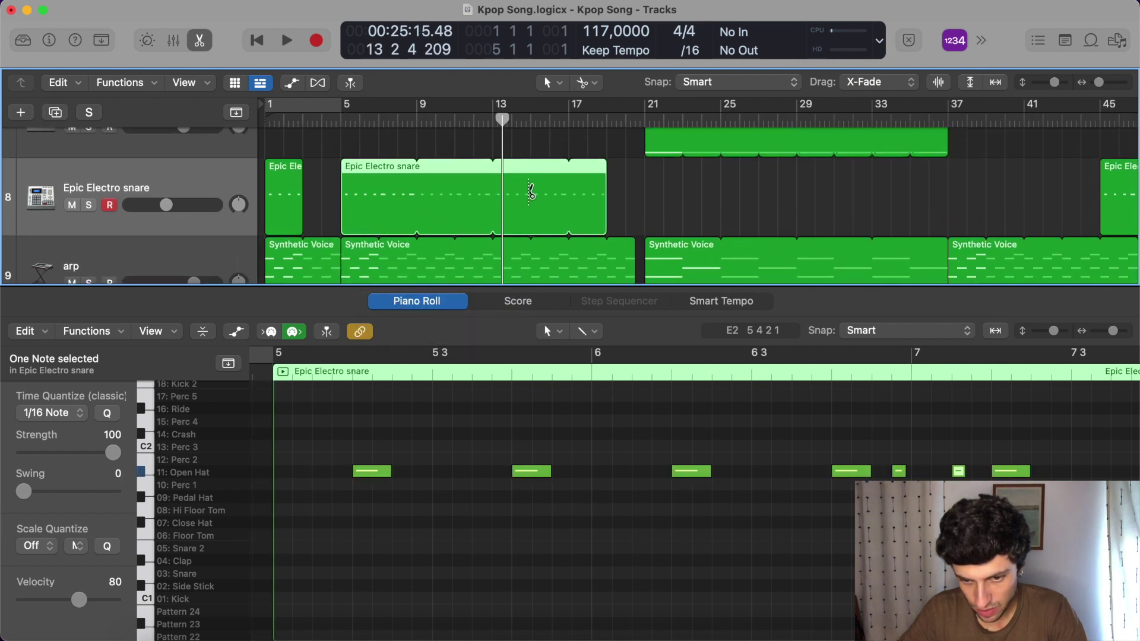
Shorten the track 8 region starting at bar 5 to two bars and move it to start at bar 3.
{"action": "scroll", "coordinate": [494, 186], "scroll_direction": "up", "scroll_amount": 3}
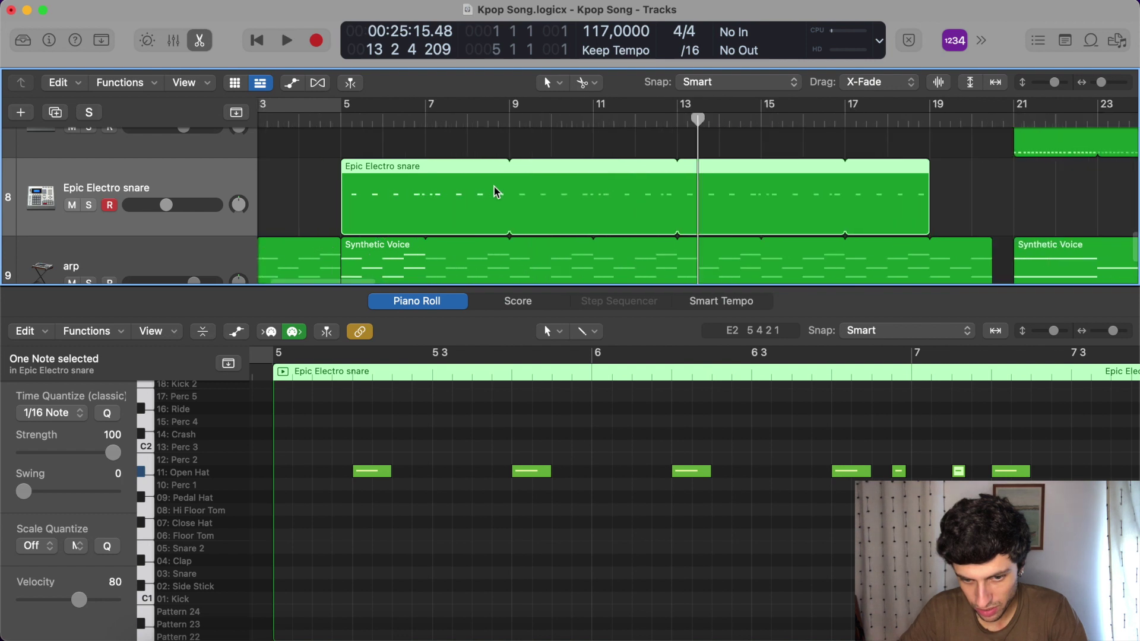
{"action": "left_click_drag", "start_coordinate": [506, 225], "coordinate": [425, 228]}
{"action": "scroll", "coordinate": [425, 228], "scroll_direction": "left", "scroll_amount": 3}
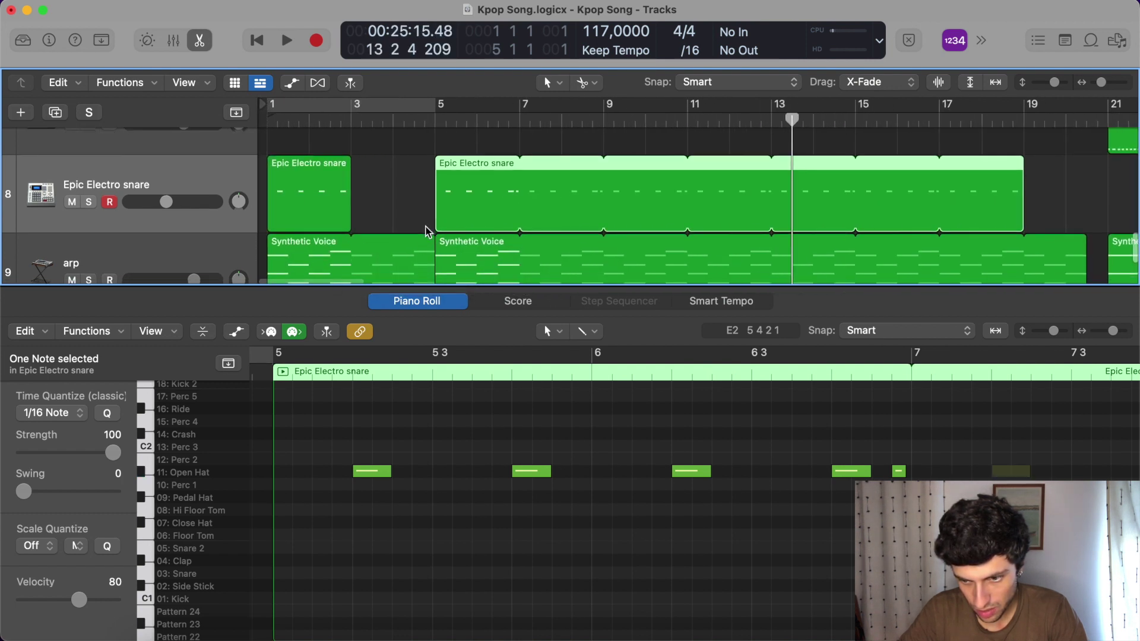
{"action": "left_click", "coordinate": [404, 226]}
{"action": "left_click_drag", "start_coordinate": [495, 225], "coordinate": [411, 226]}
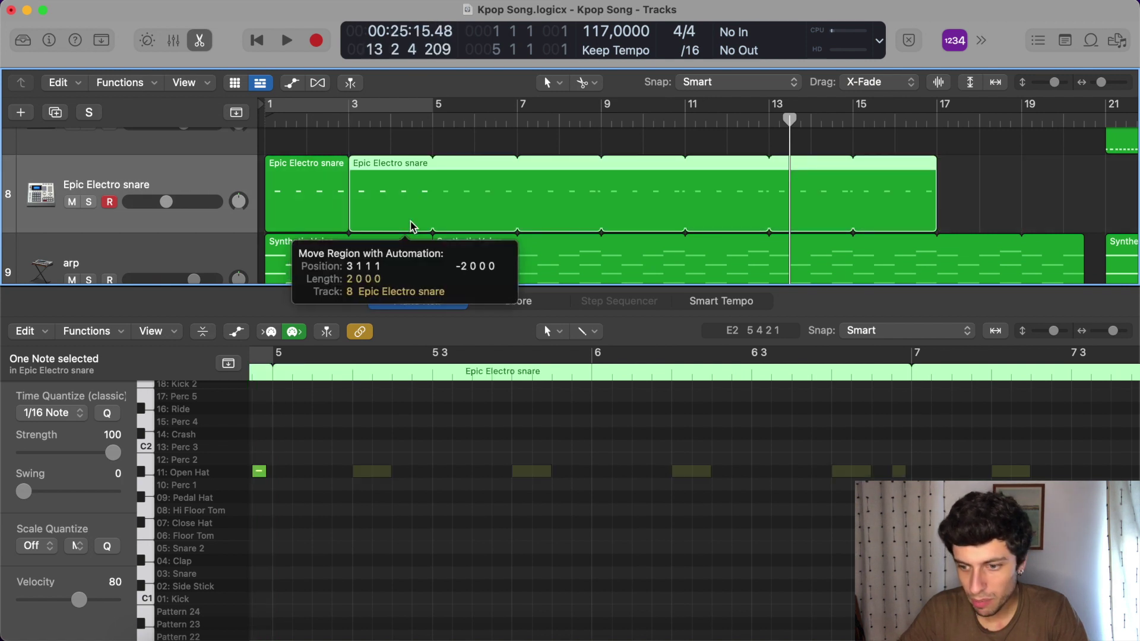
Extend the loop of the second track 8 region to bar 19 and play the arrangement from bar 1.
{"action": "left_click_drag", "start_coordinate": [932, 170], "coordinate": [1021, 171]}
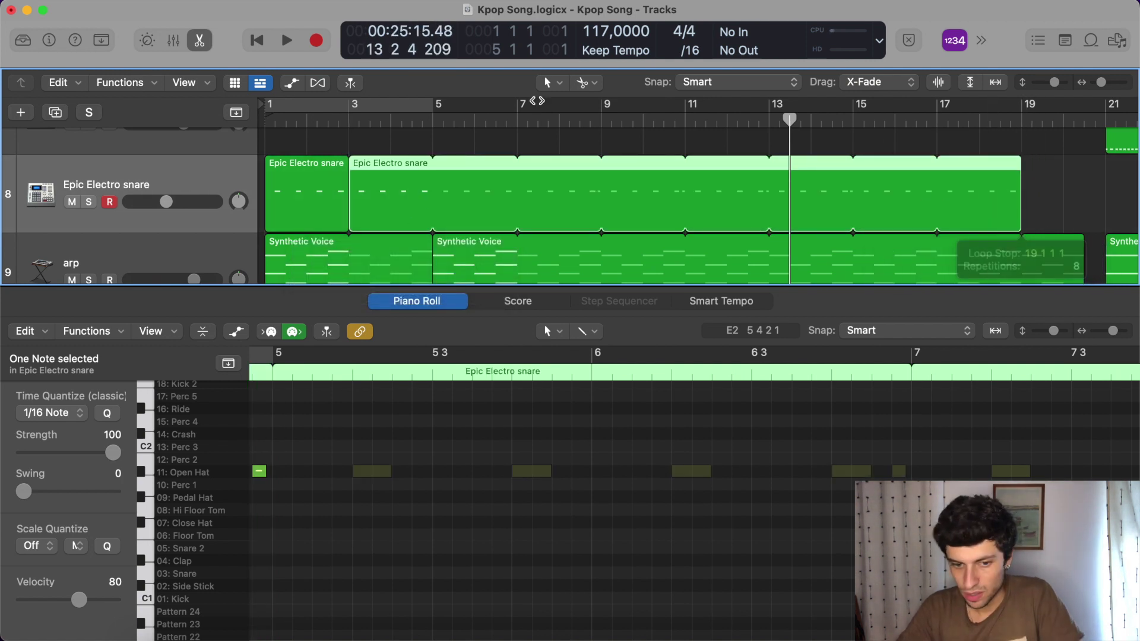
{"action": "double_click", "coordinate": [272, 123]}
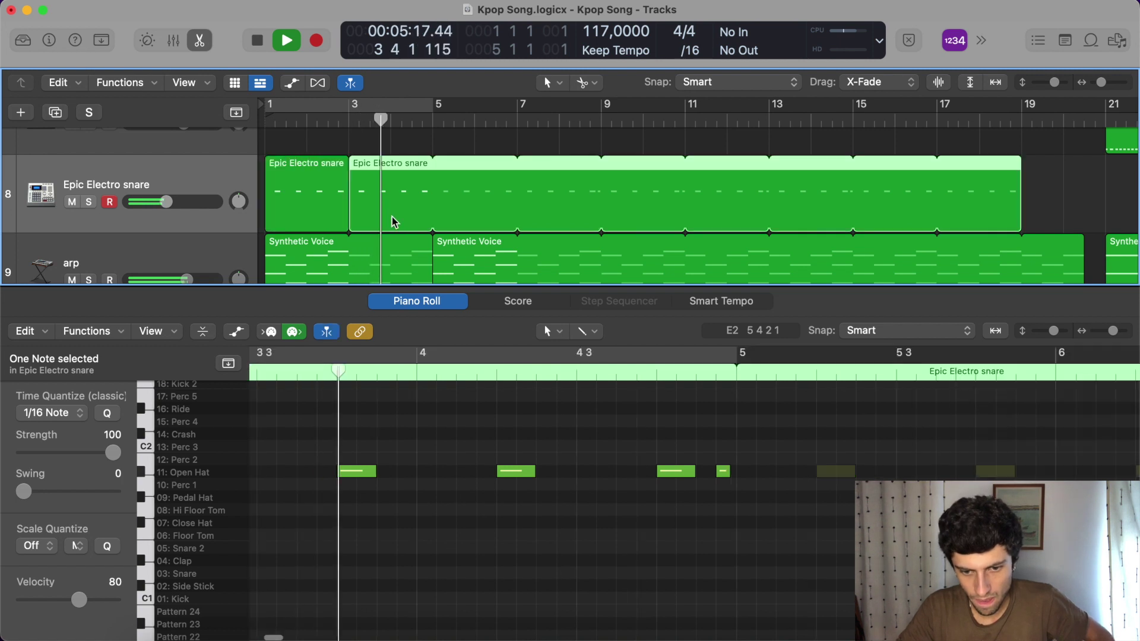
Add a short Open Hat note at 3 1 3 in the second track 8 region.
{"action": "scroll", "coordinate": [435, 454], "scroll_direction": "right", "scroll_amount": 2}
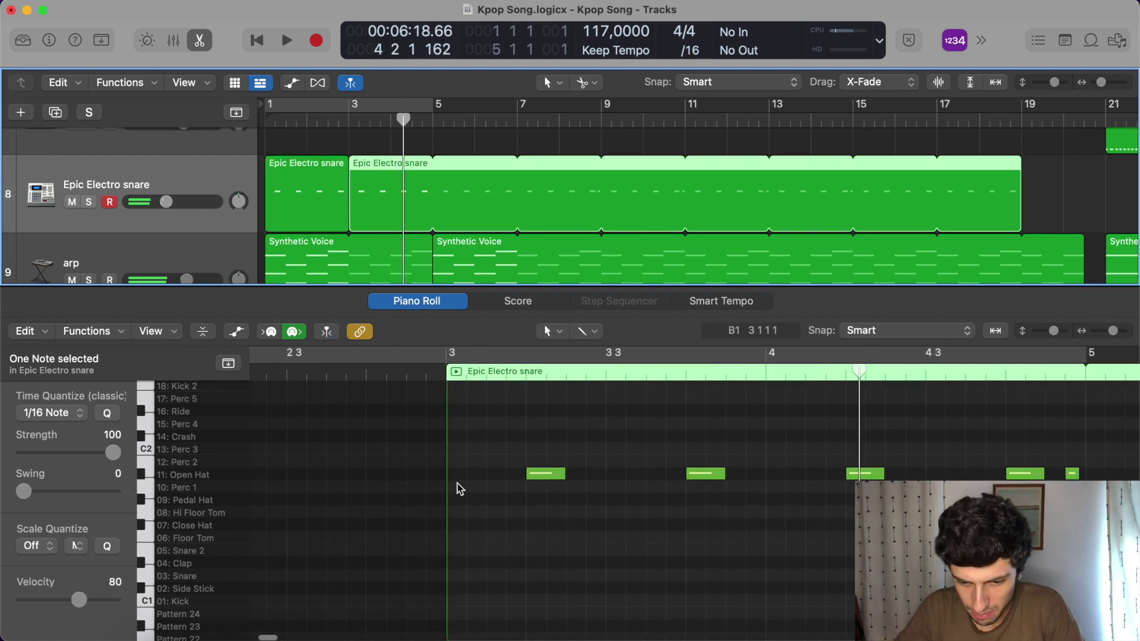
{"action": "left_click", "coordinate": [490, 475]}
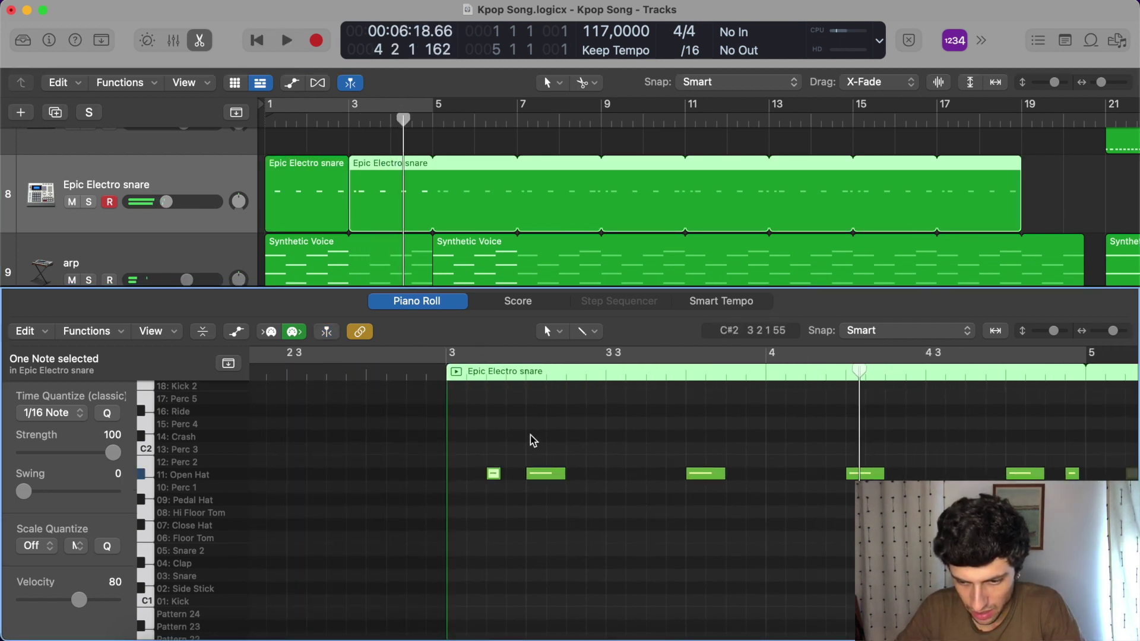
{"action": "scroll", "coordinate": [532, 440], "scroll_direction": "right", "scroll_amount": 10}
{"action": "scroll", "coordinate": [532, 440], "scroll_direction": "left", "scroll_amount": 5}
Play the song from bar 1 to check the new hat pattern, closing the Piano Roll before stopping playback.
{"action": "left_click", "coordinate": [268, 122]}
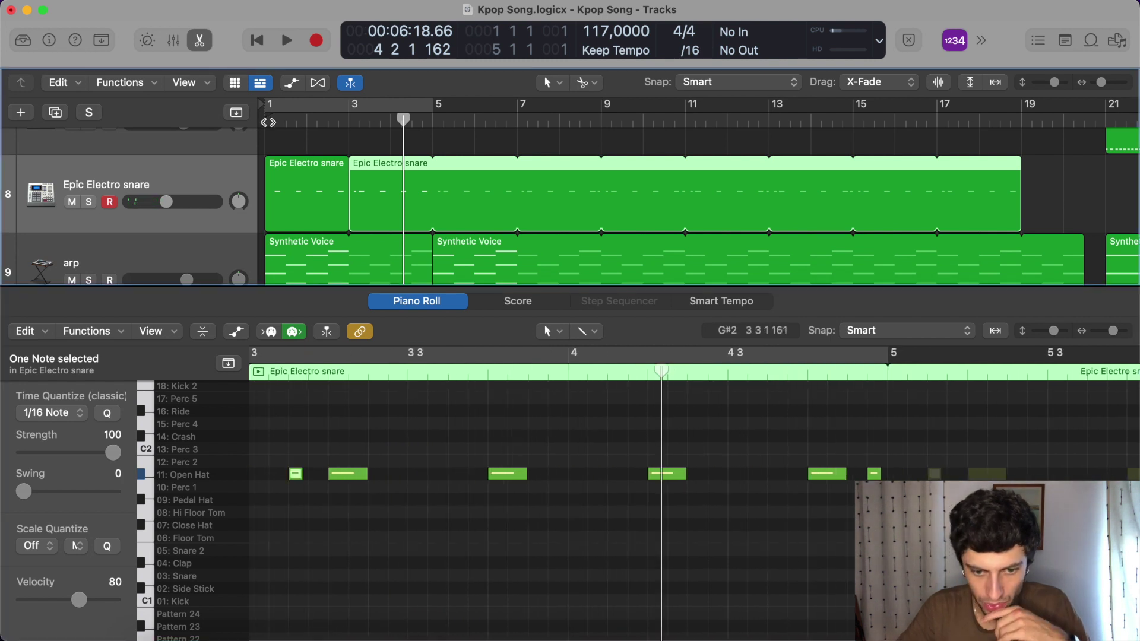
{"action": "key", "text": "Return"}
{"action": "key", "text": "space"}
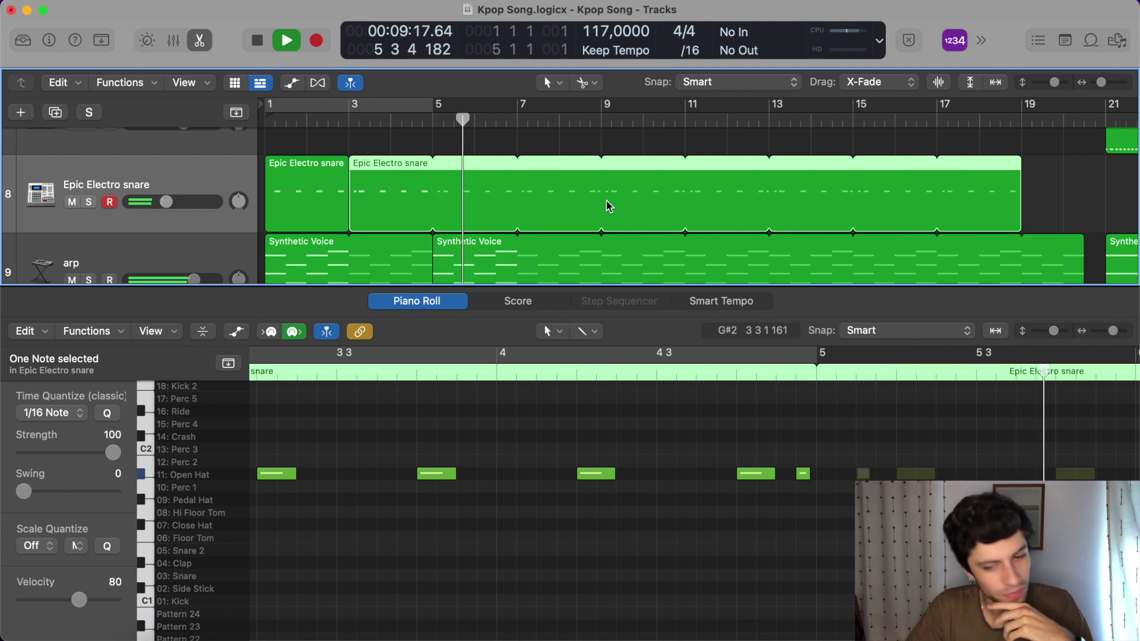
{"action": "key", "text": "e"}
{"action": "scroll", "coordinate": [608, 214], "scroll_direction": "right", "scroll_amount": 3}
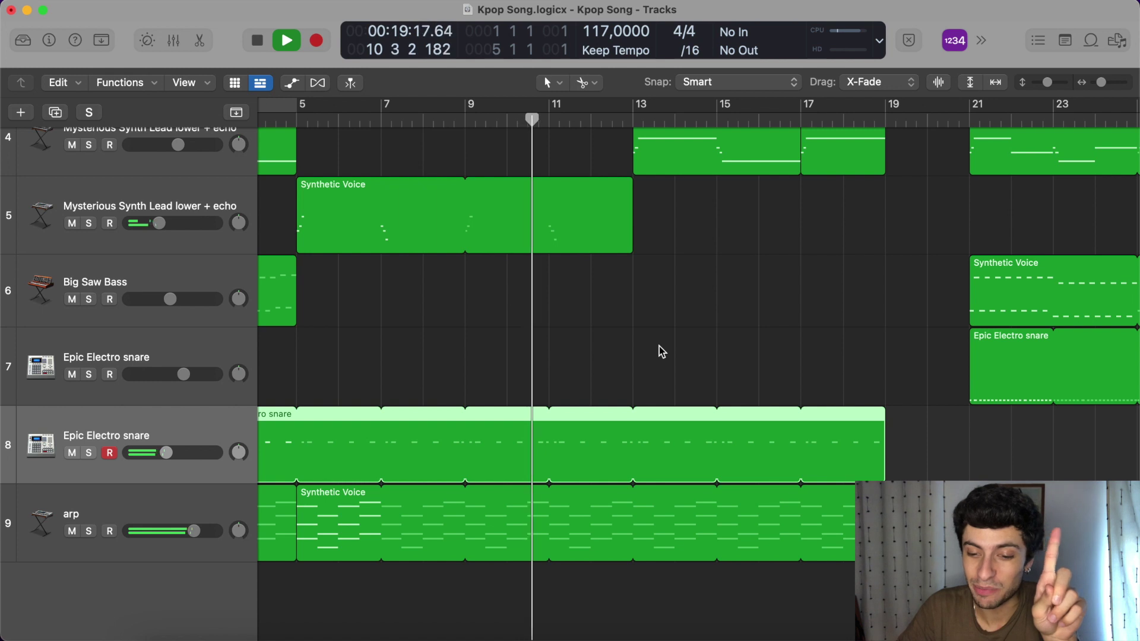
{"action": "key", "text": "space"}
Play the arrangement from bar 37 and review which tracks have regions between bars 37 and 53.
{"action": "scroll", "coordinate": [696, 339], "scroll_direction": "right", "scroll_amount": 3}
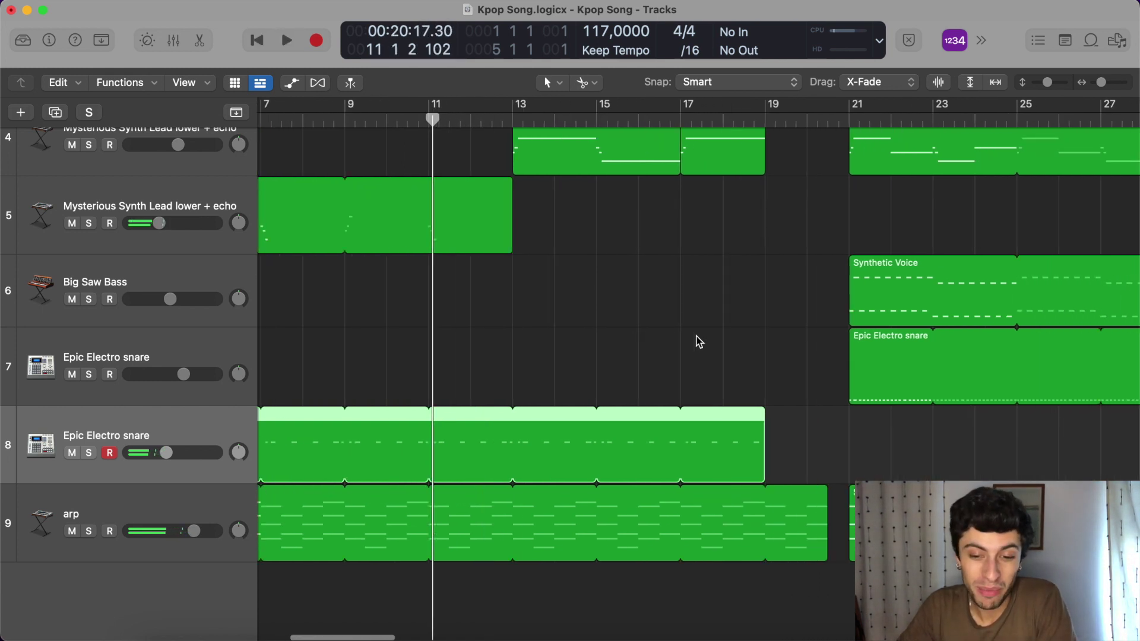
{"action": "scroll", "coordinate": [698, 340], "scroll_direction": "right", "scroll_amount": 2}
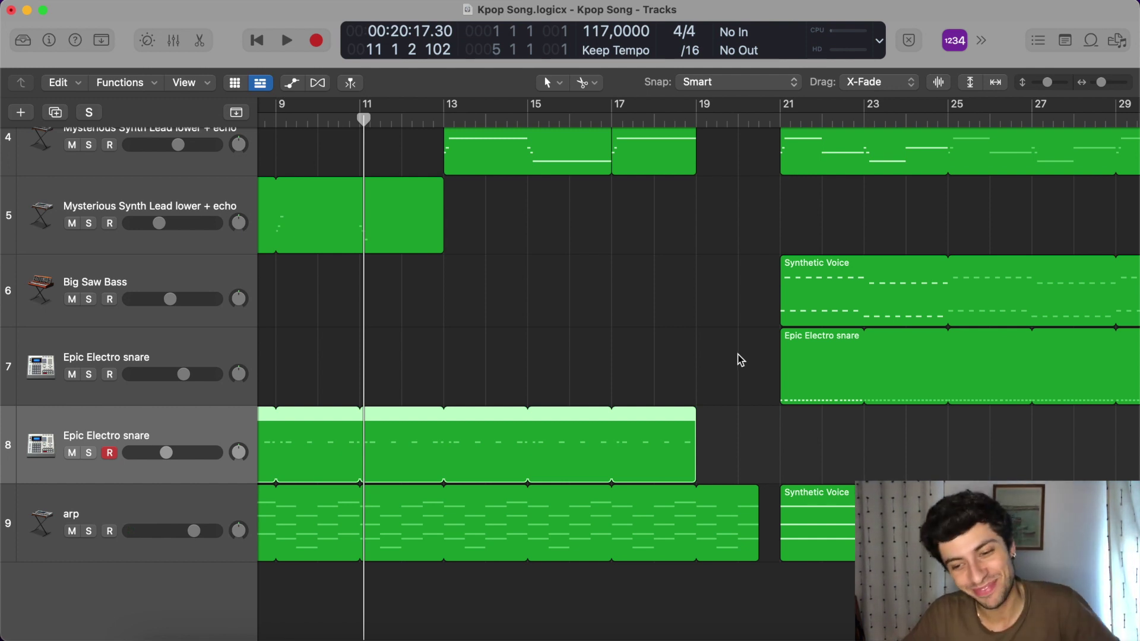
{"action": "scroll", "coordinate": [740, 359], "scroll_direction": "right", "scroll_amount": 5}
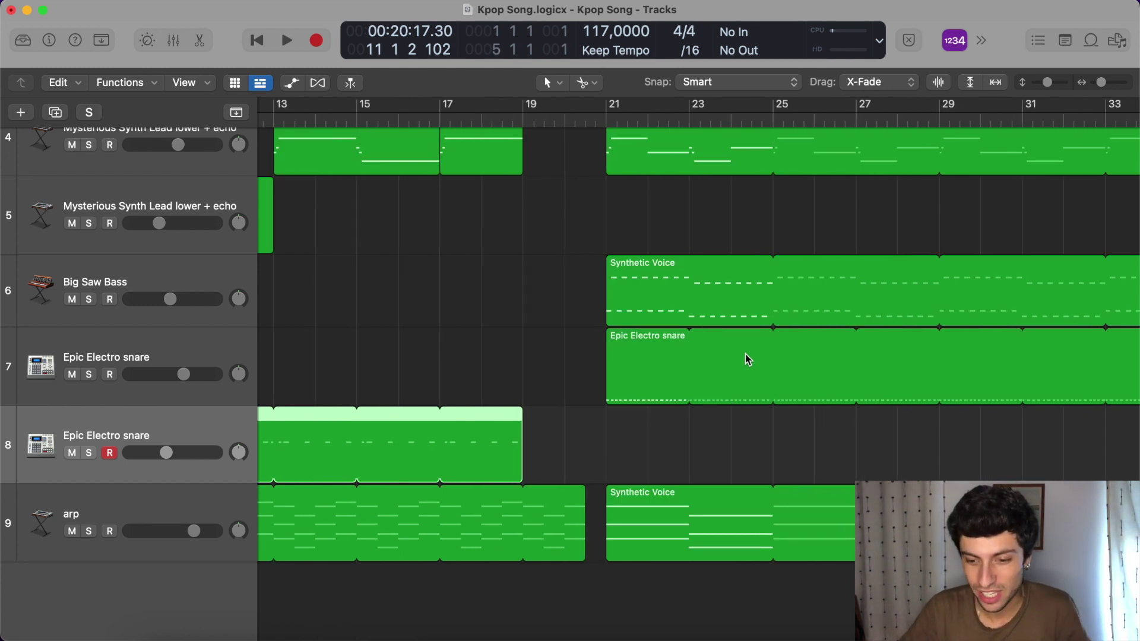
{"action": "scroll", "coordinate": [742, 359], "scroll_direction": "right", "scroll_amount": 6}
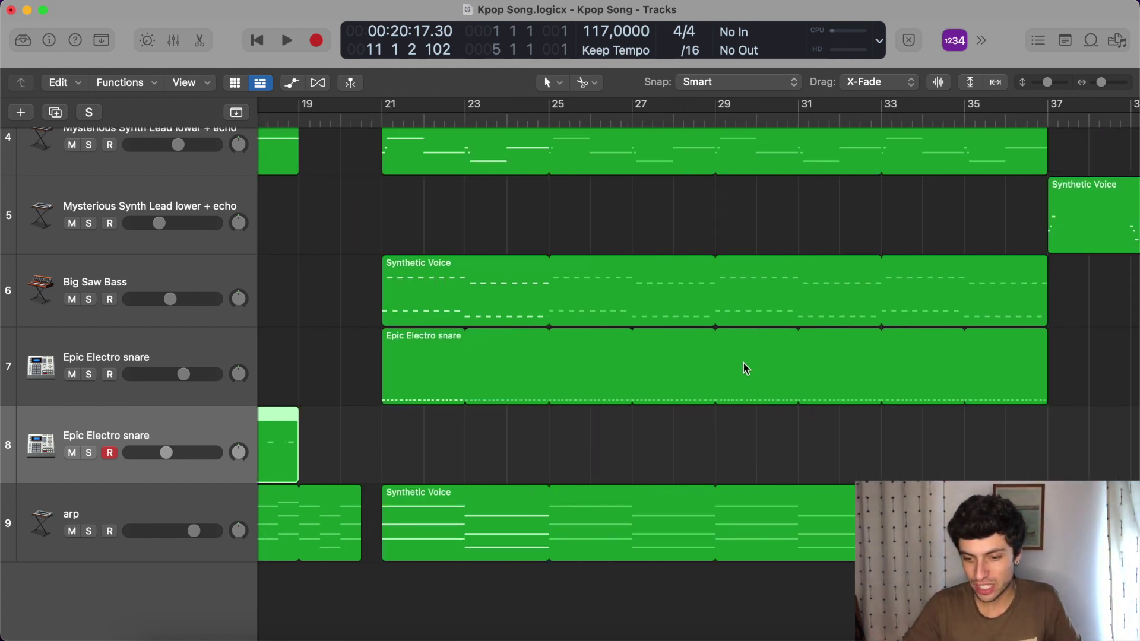
{"action": "scroll", "coordinate": [743, 364], "scroll_direction": "right", "scroll_amount": 6}
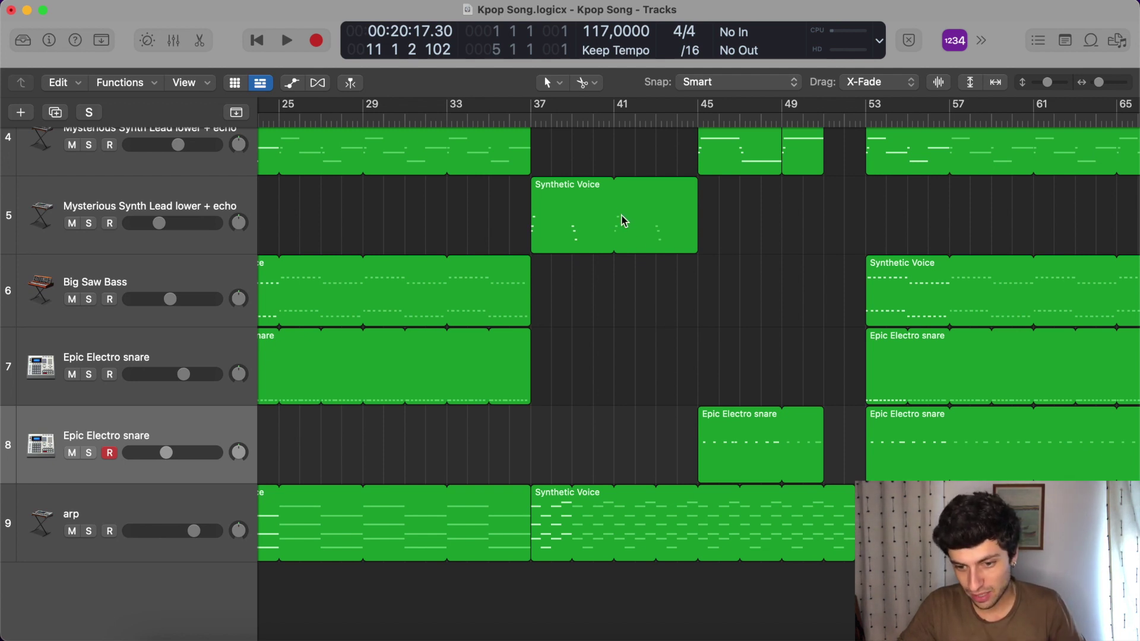
{"action": "scroll", "coordinate": [622, 221], "scroll_direction": "up", "scroll_amount": 5}
{"action": "left_click", "coordinate": [530, 125]}
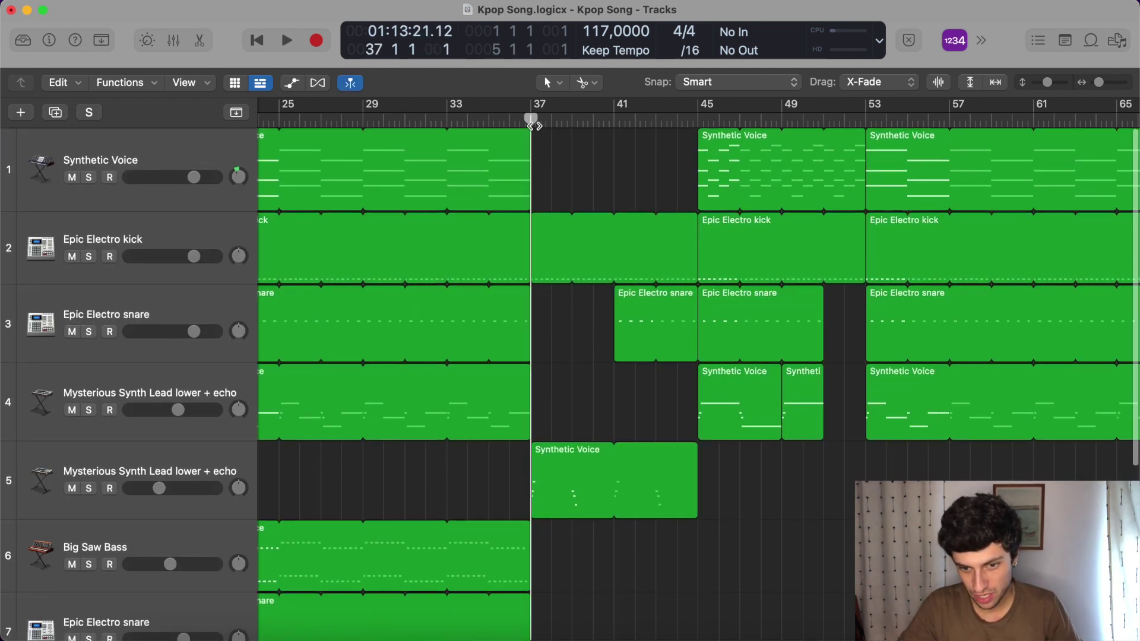
{"action": "key", "text": "space"}
{"action": "scroll", "coordinate": [585, 171], "scroll_direction": "up", "scroll_amount": 3}
{"action": "scroll", "coordinate": [587, 172], "scroll_direction": "down", "scroll_amount": 2}
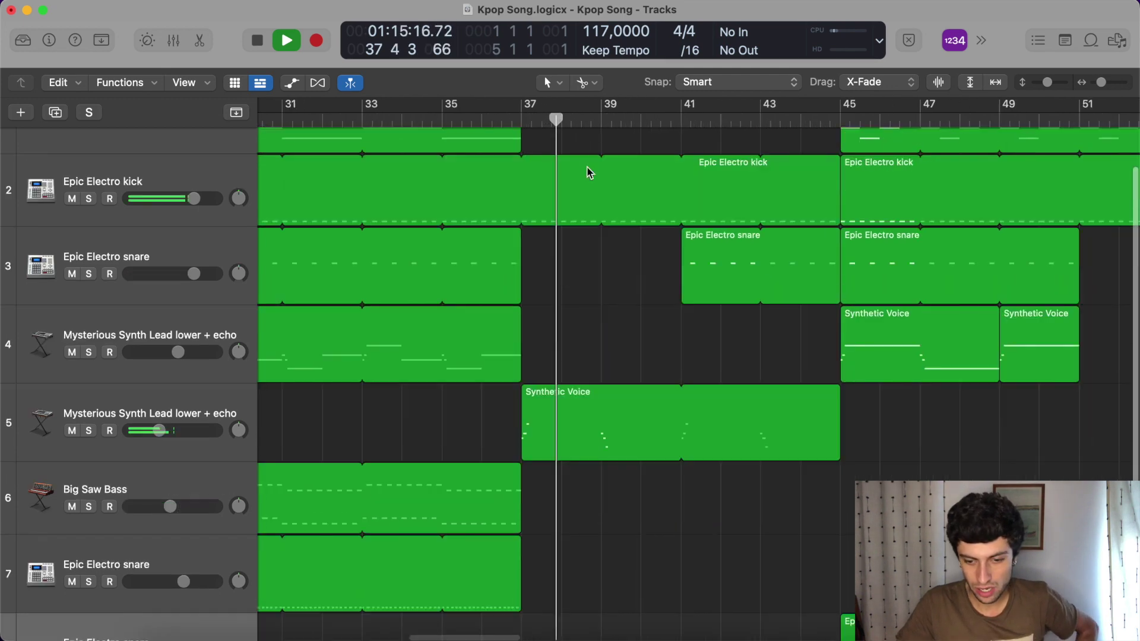
{"action": "scroll", "coordinate": [588, 172], "scroll_direction": "down", "scroll_amount": 4}
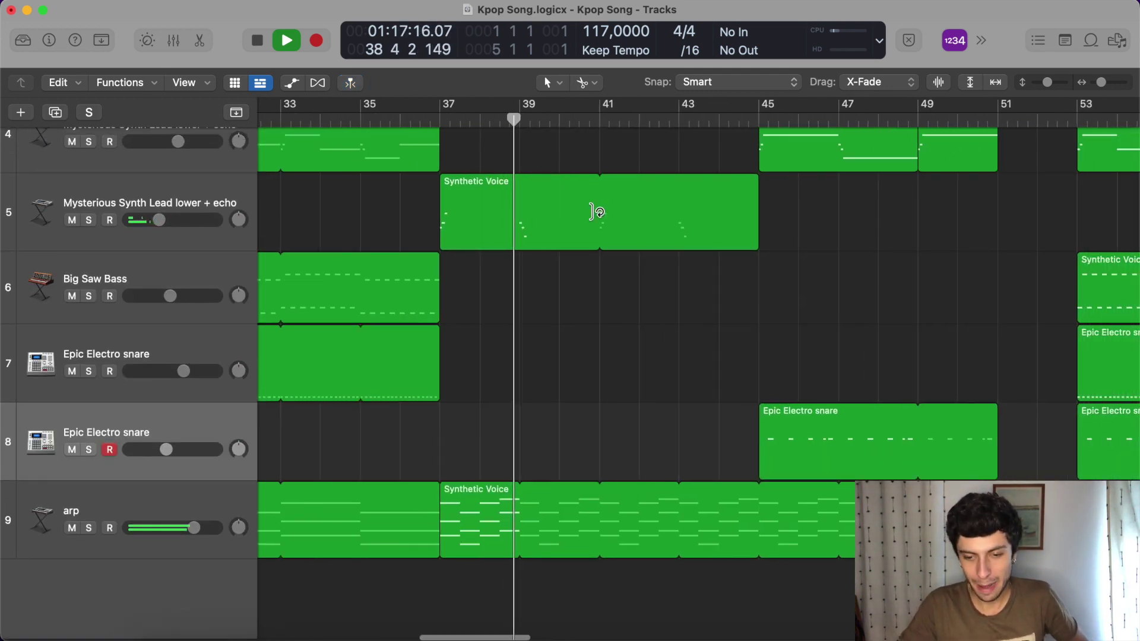
{"action": "scroll", "coordinate": [596, 212], "scroll_direction": "up", "scroll_amount": 5}
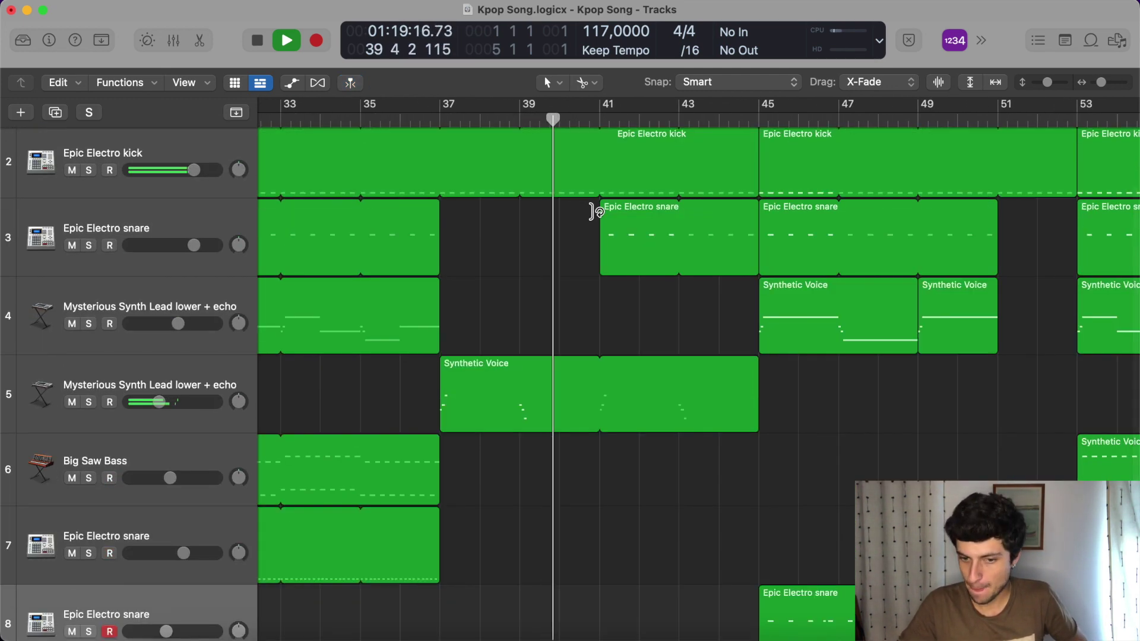
{"action": "scroll", "coordinate": [602, 247], "scroll_direction": "down", "scroll_amount": 3}
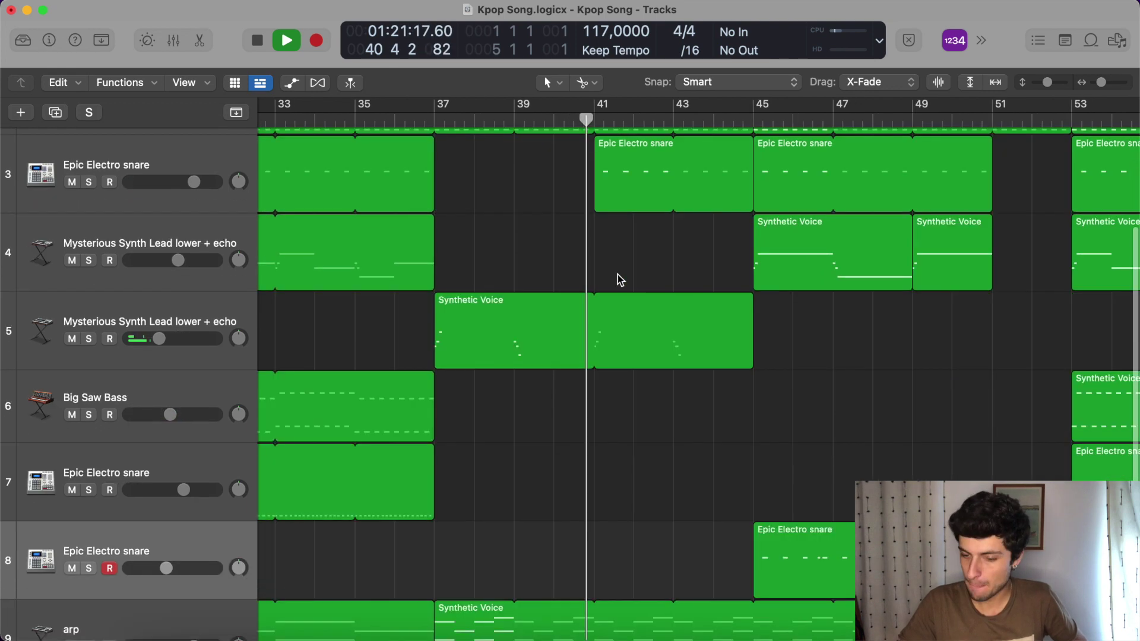
{"action": "scroll", "coordinate": [633, 293], "scroll_direction": "right", "scroll_amount": 3}
{"action": "scroll", "coordinate": [634, 293], "scroll_direction": "down", "scroll_amount": 3}
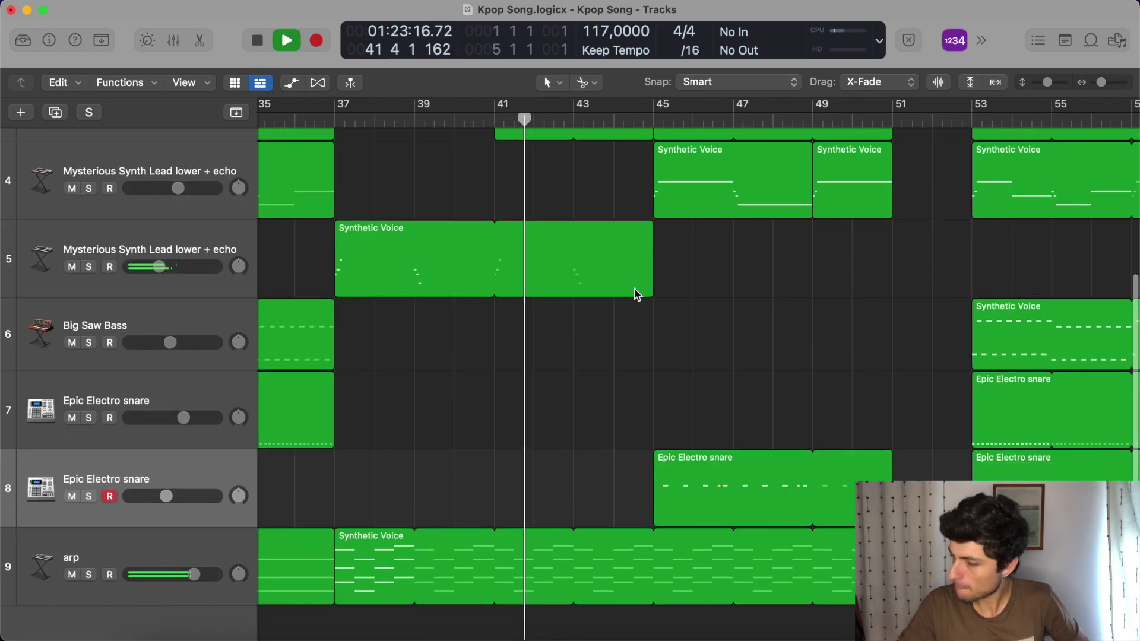
{"action": "scroll", "coordinate": [634, 293], "scroll_direction": "up", "scroll_amount": 3}
{"action": "scroll", "coordinate": [634, 293], "scroll_direction": "down", "scroll_amount": 5}
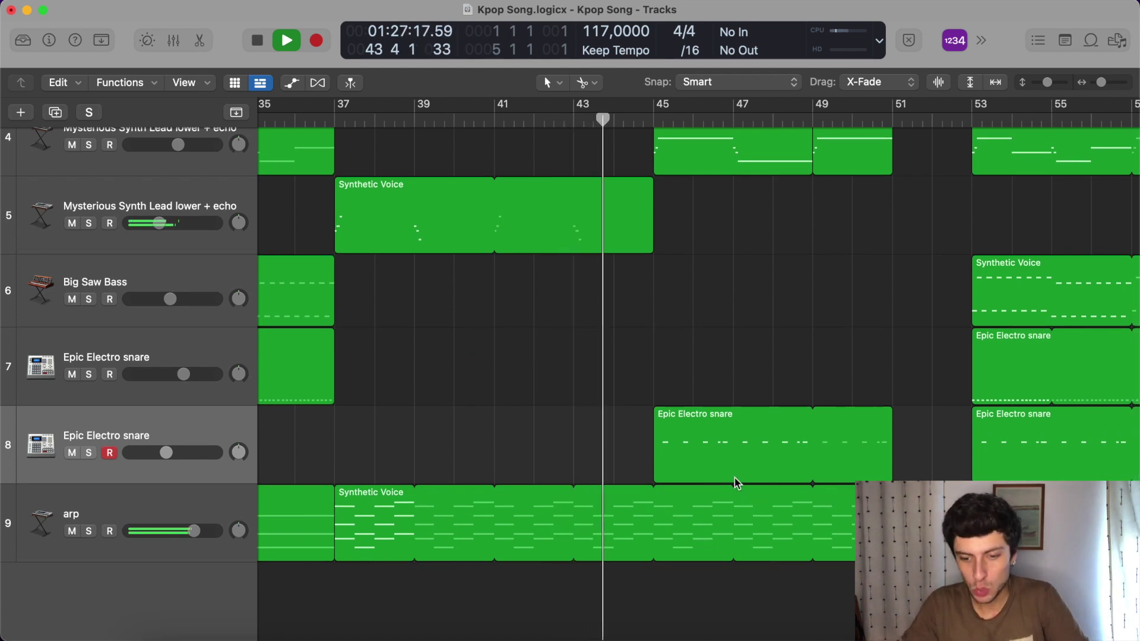
Split the track 9 arp region at bars 45 and 49 and delete the section between the cuts.
{"action": "left_click", "coordinate": [656, 552]}
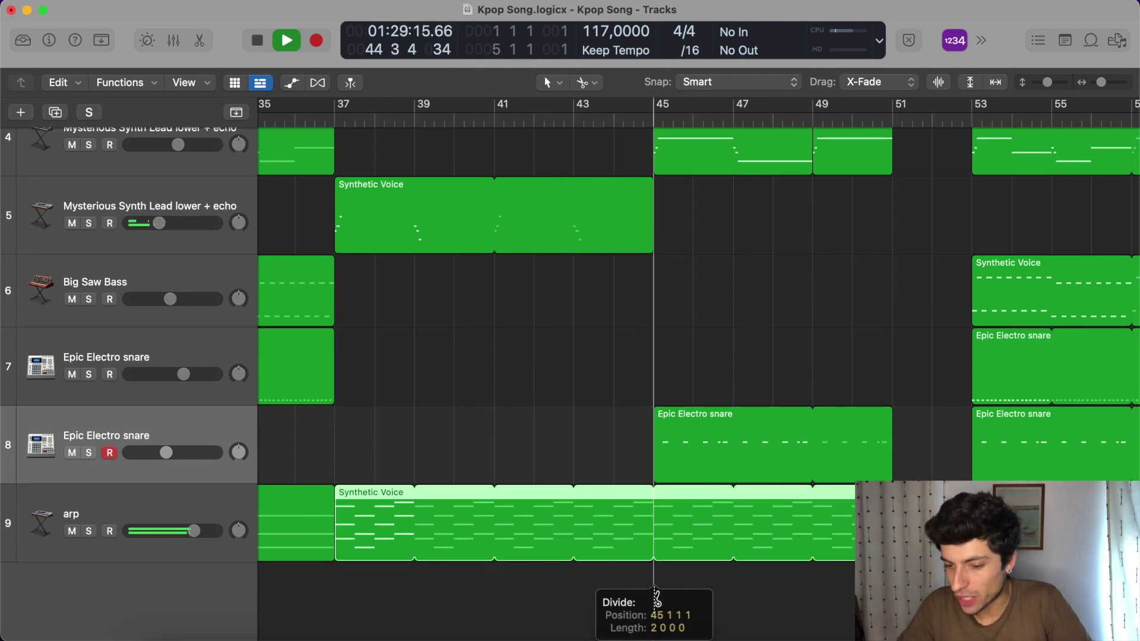
{"action": "left_click", "coordinate": [834, 528]}
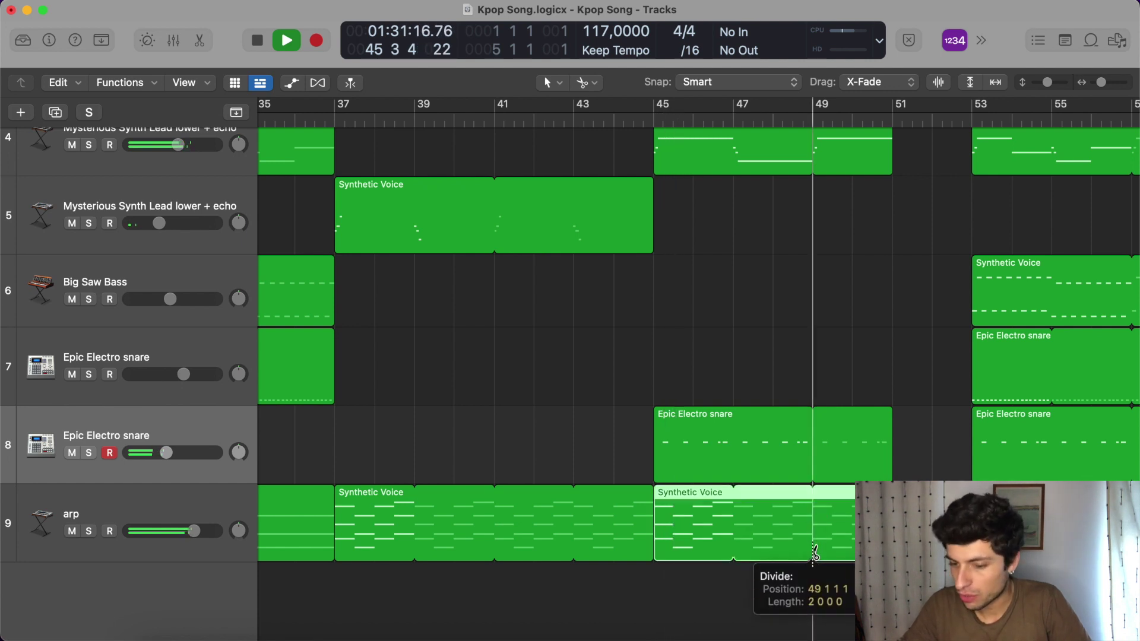
{"action": "left_click", "coordinate": [712, 533]}
{"action": "key", "text": "Delete"}
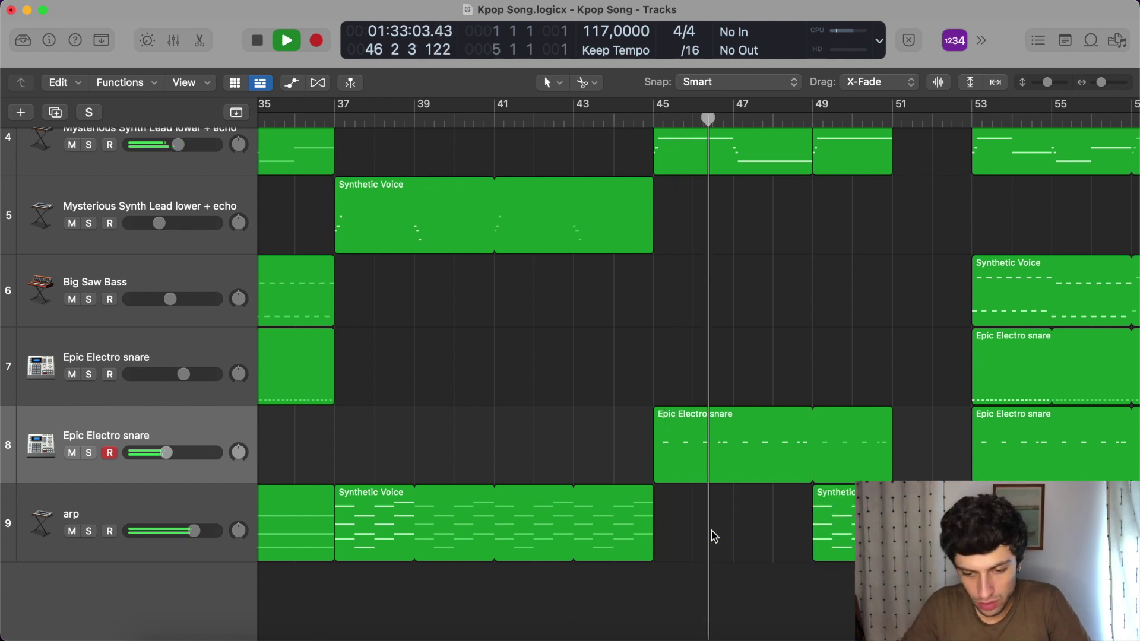
Play the transition into bar 45 from about bar 44 to check it without the arp, and stop playback.
{"action": "left_click", "coordinate": [618, 124]}
{"action": "scroll", "coordinate": [728, 269], "scroll_direction": "up", "scroll_amount": 5}
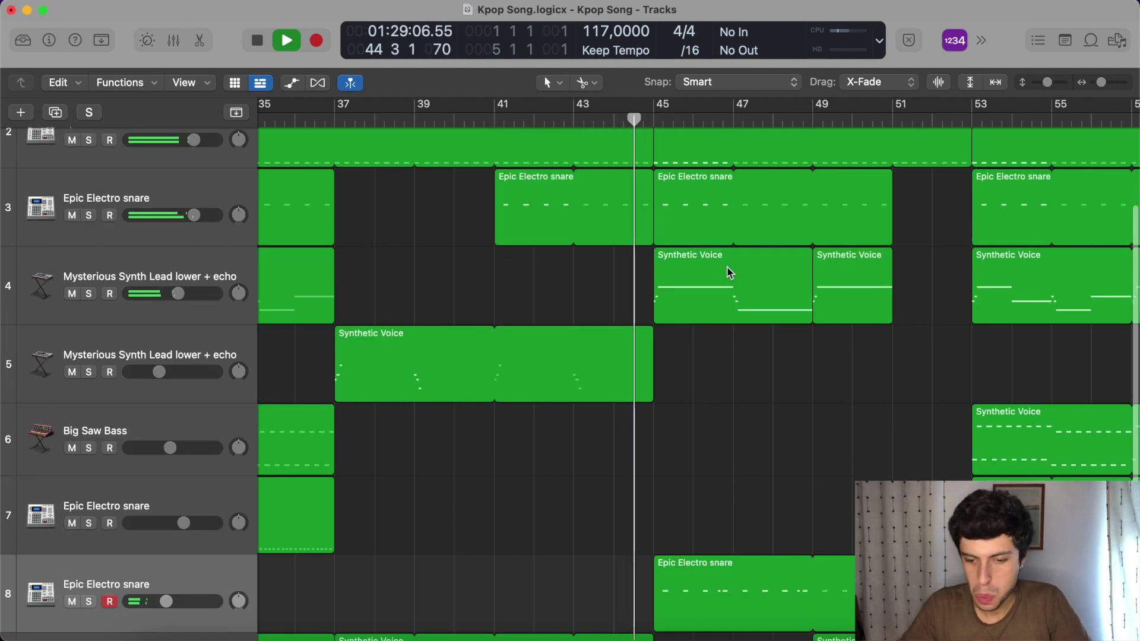
{"action": "scroll", "coordinate": [731, 309], "scroll_direction": "up", "scroll_amount": 3}
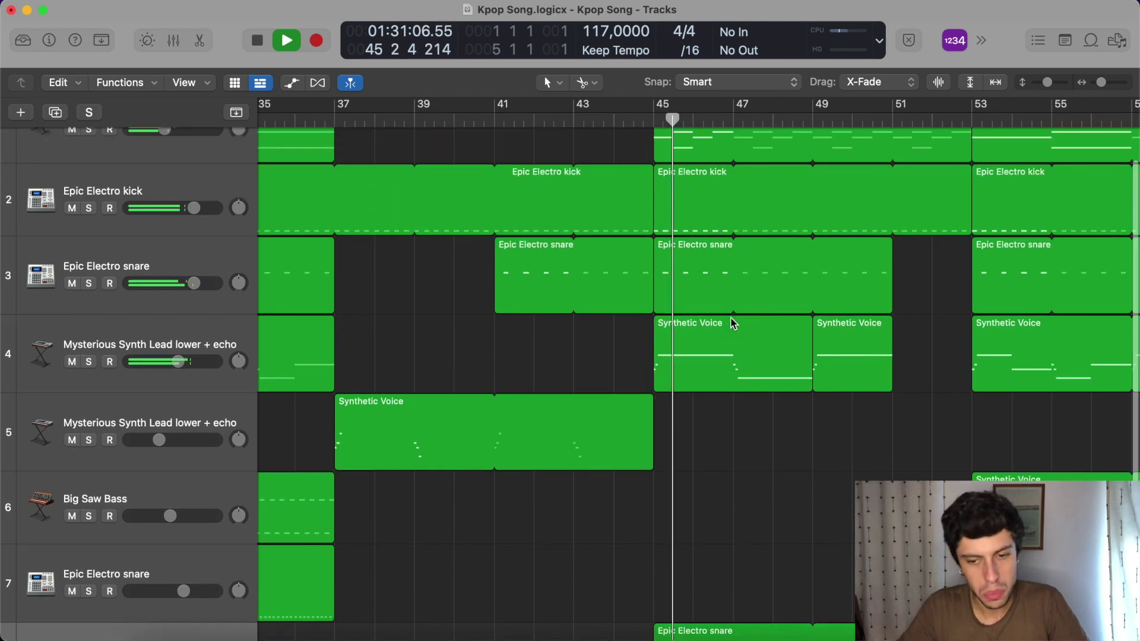
{"action": "scroll", "coordinate": [733, 323], "scroll_direction": "down", "scroll_amount": 5}
{"action": "scroll", "coordinate": [733, 324], "scroll_direction": "up", "scroll_amount": 2}
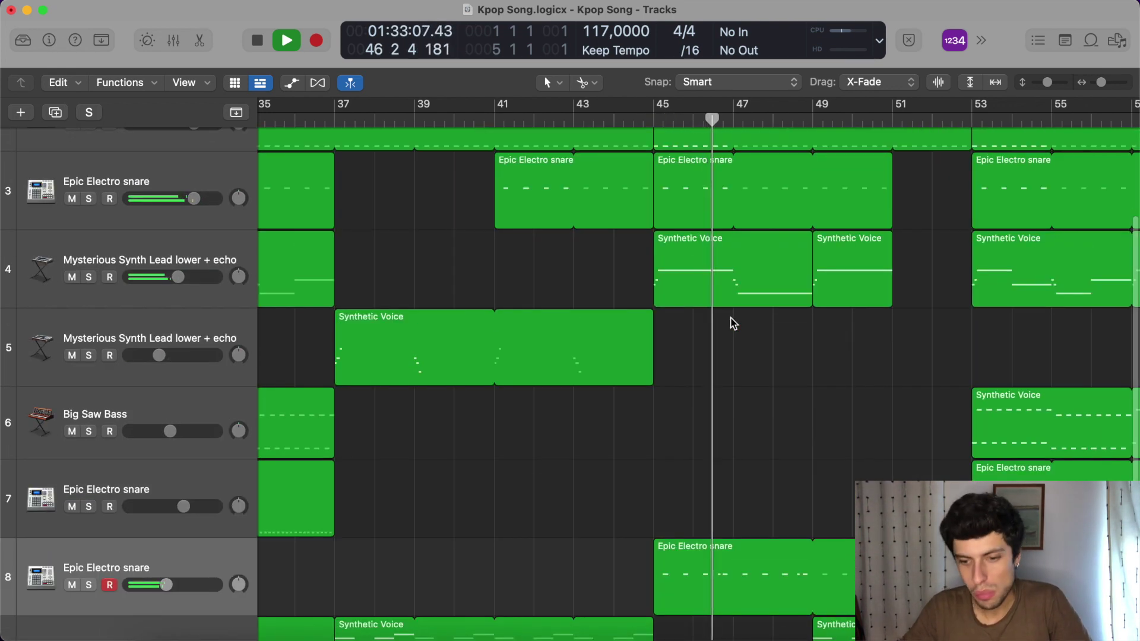
{"action": "scroll", "coordinate": [733, 323], "scroll_direction": "left", "scroll_amount": 5}
{"action": "scroll", "coordinate": [741, 319], "scroll_direction": "right", "scroll_amount": 4}
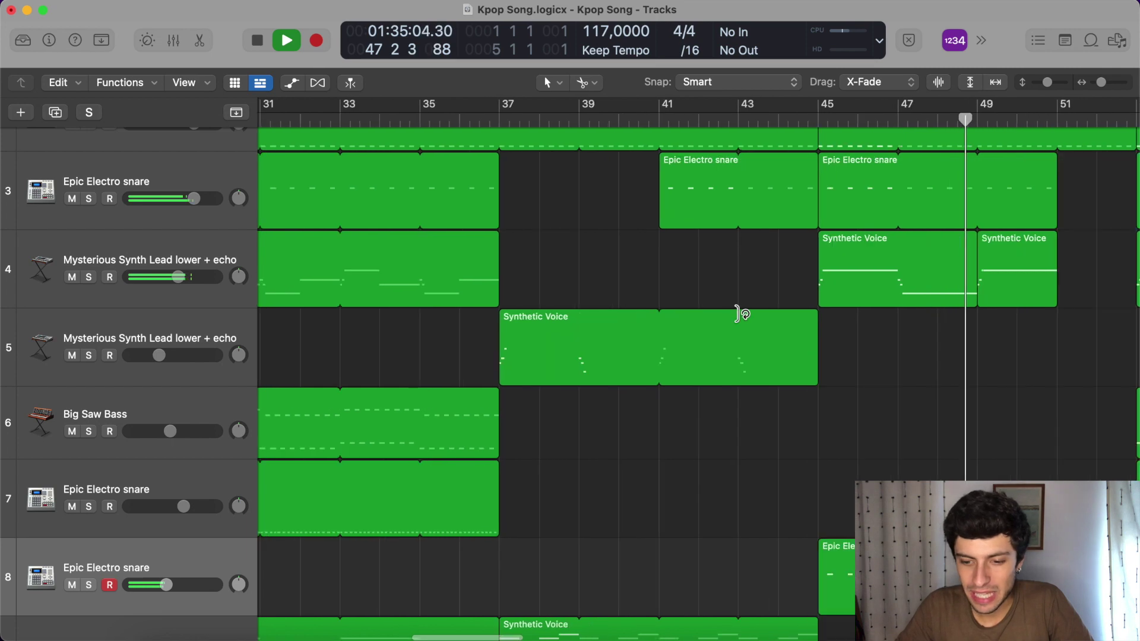
{"action": "key", "text": "space"}
Copy the Big Saw Bass region from bar 21 to bar 41 on track 6 and shorten its loop to end at bar 49.
{"action": "scroll", "coordinate": [740, 317], "scroll_direction": "down", "scroll_amount": 3}
{"action": "scroll", "coordinate": [741, 314], "scroll_direction": "left", "scroll_amount": 2}
{"action": "scroll", "coordinate": [739, 313], "scroll_direction": "left", "scroll_amount": 1}
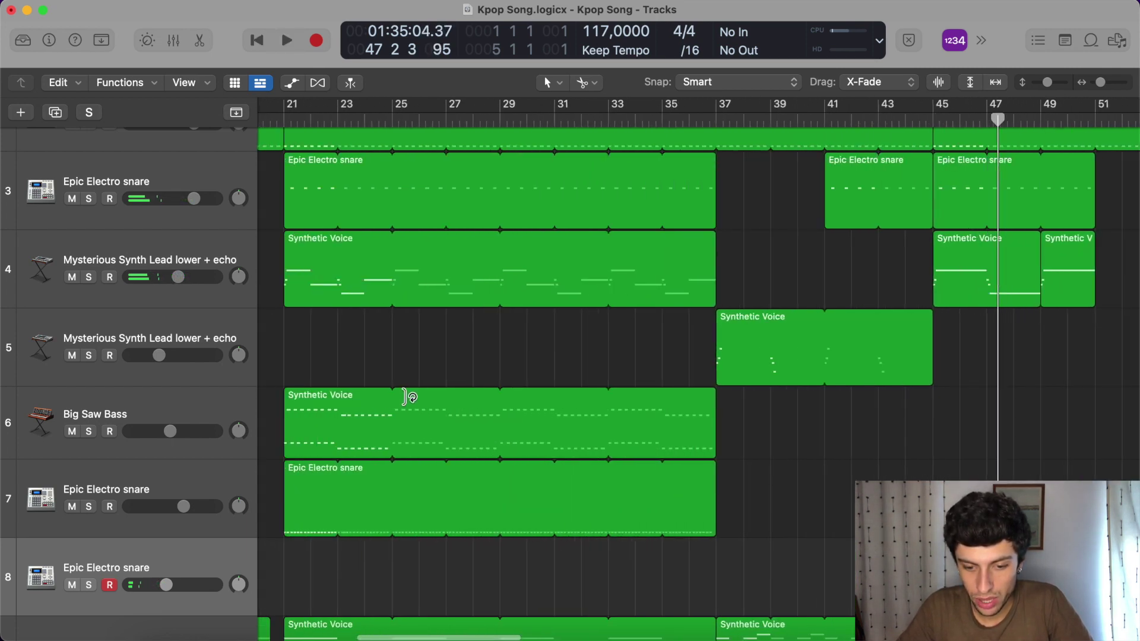
{"action": "scroll", "coordinate": [422, 409], "scroll_direction": "right", "scroll_amount": 5}
{"action": "scroll", "coordinate": [471, 420], "scroll_direction": "left", "scroll_amount": 8}
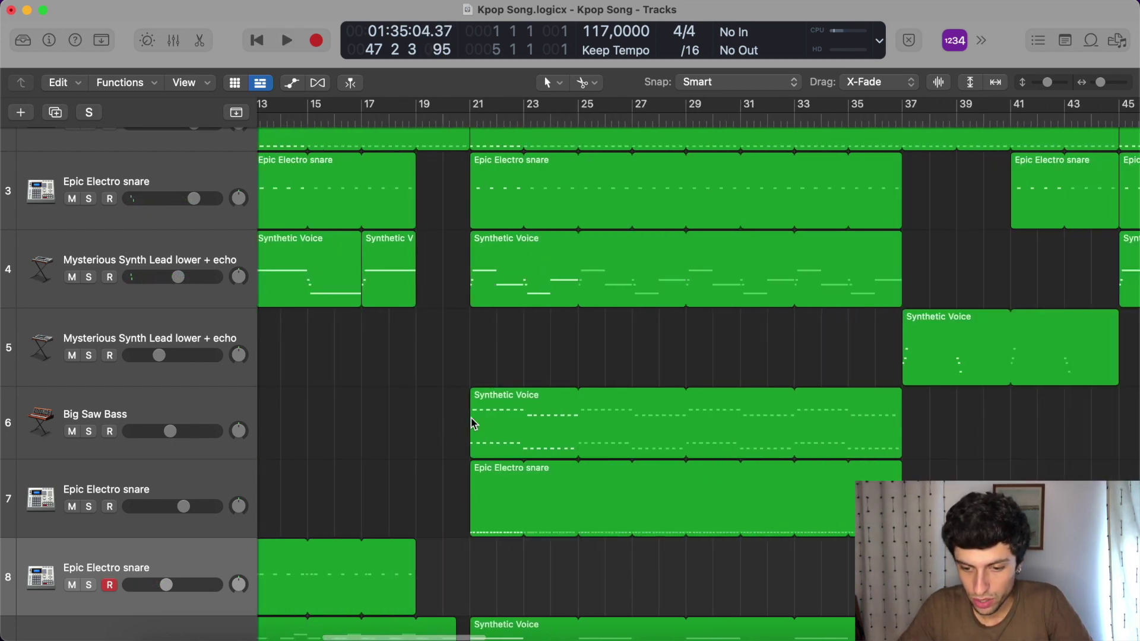
{"action": "scroll", "coordinate": [451, 419], "scroll_direction": "right", "scroll_amount": 2}
{"action": "left_click", "coordinate": [415, 421]}
{"action": "left_click_drag", "start_coordinate": [906, 435], "coordinate": [1066, 435]}
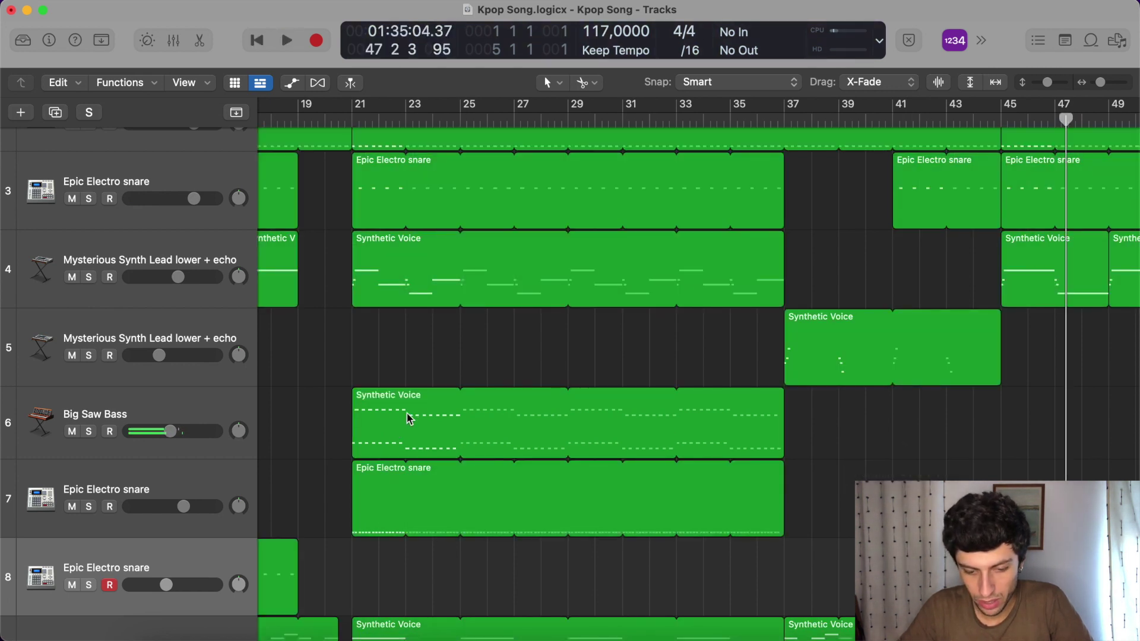
{"action": "left_click_drag", "start_coordinate": [408, 419], "coordinate": [942, 428]}
{"action": "scroll", "coordinate": [941, 427], "scroll_direction": "right", "scroll_amount": 10}
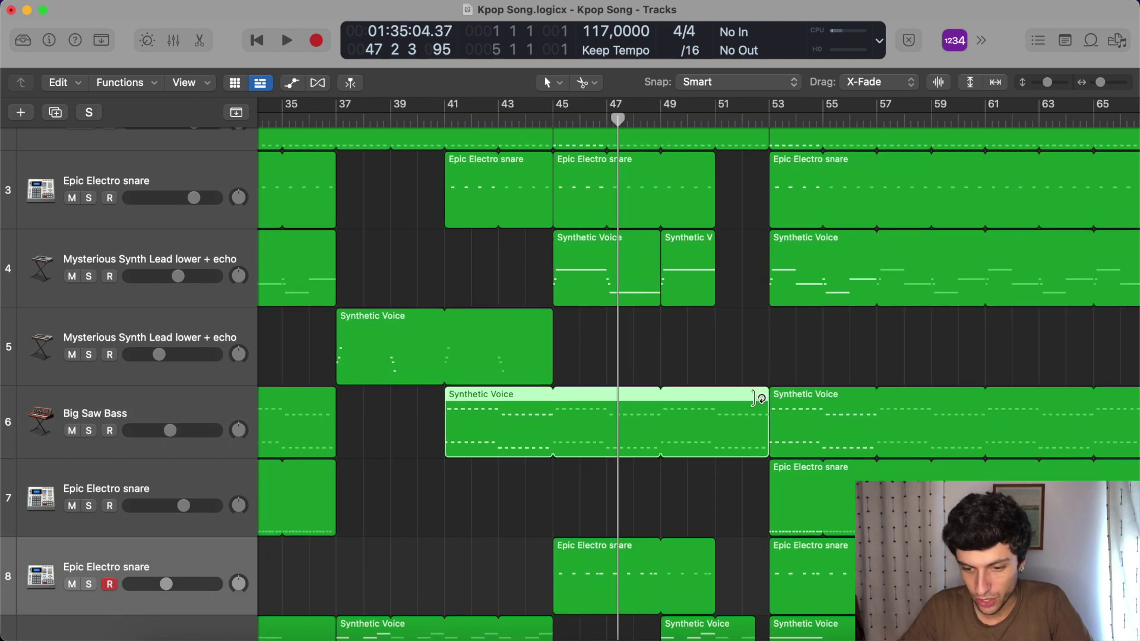
{"action": "left_click_drag", "start_coordinate": [771, 399], "coordinate": [662, 414]}
Play the section from just before bar 37 with the added bass and slightly lower the Big Saw Bass volume.
{"action": "scroll", "coordinate": [490, 204], "scroll_direction": "left", "scroll_amount": 5}
{"action": "left_click", "coordinate": [507, 120]}
{"action": "key", "text": "space"}
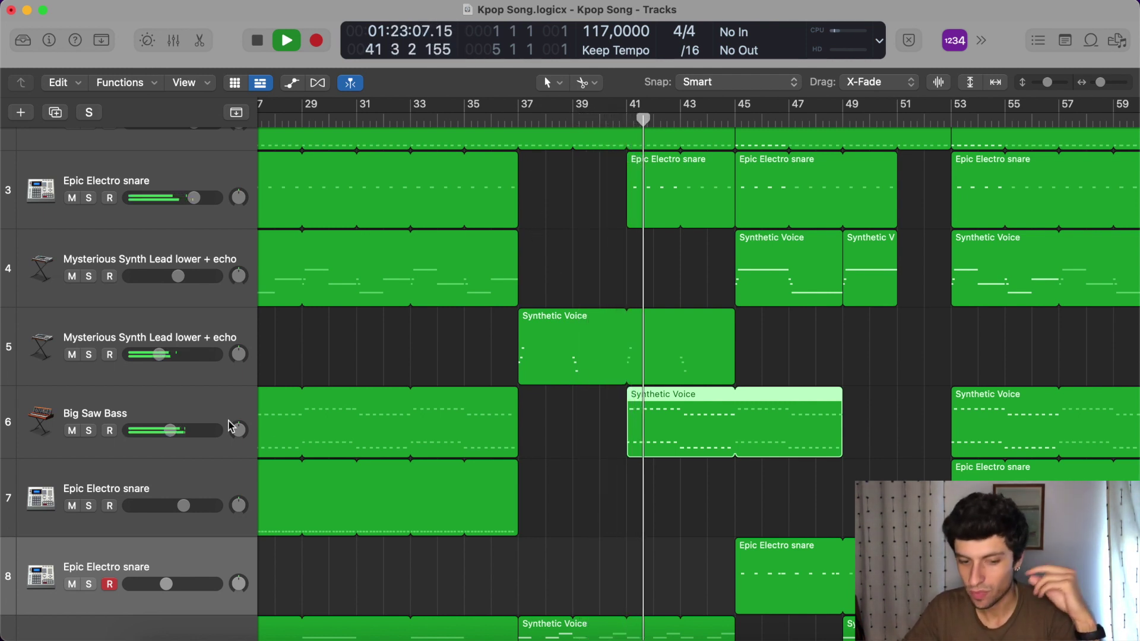
{"action": "scroll", "coordinate": [483, 386], "scroll_direction": "up", "scroll_amount": 2}
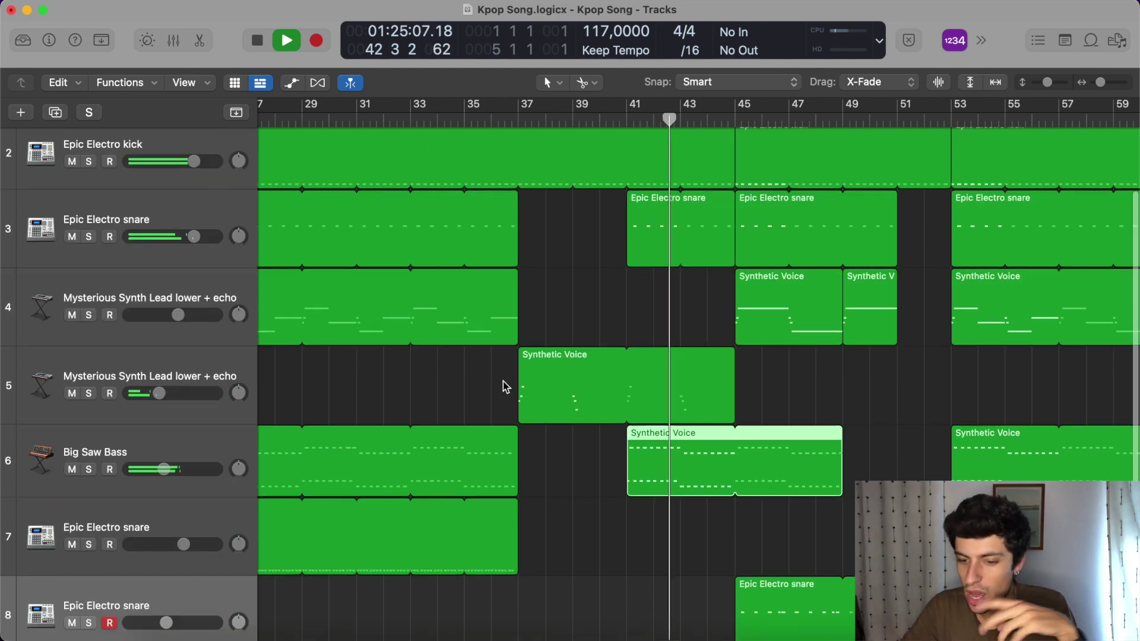
Replace the bass region at bar 41 with a copy of the bar 1 bass region, looped to end at bar 49.
{"action": "scroll", "coordinate": [682, 448], "scroll_direction": "left", "scroll_amount": 10}
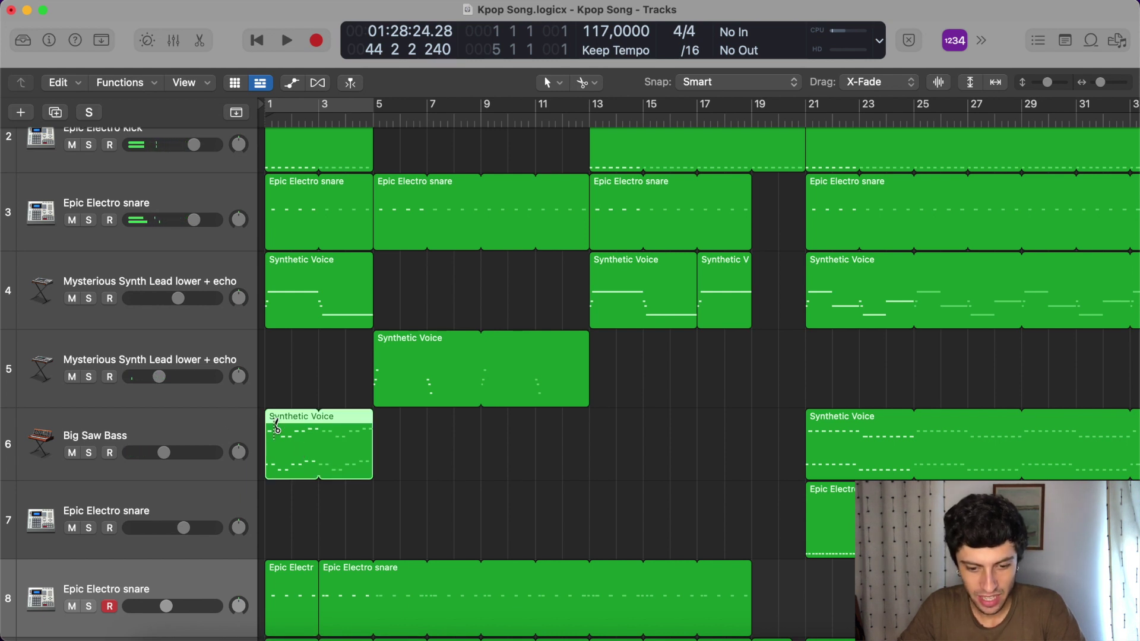
{"action": "left_click", "coordinate": [219, 414]}
{"action": "scroll", "coordinate": [600, 416], "scroll_direction": "right", "scroll_amount": 10}
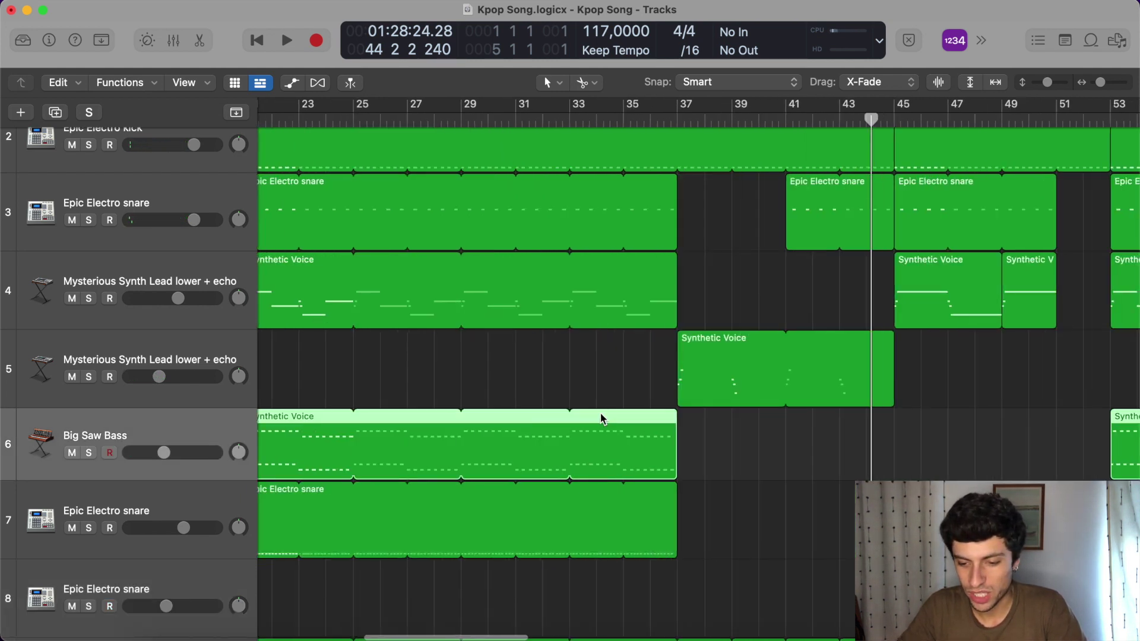
{"action": "left_click", "coordinate": [711, 121]}
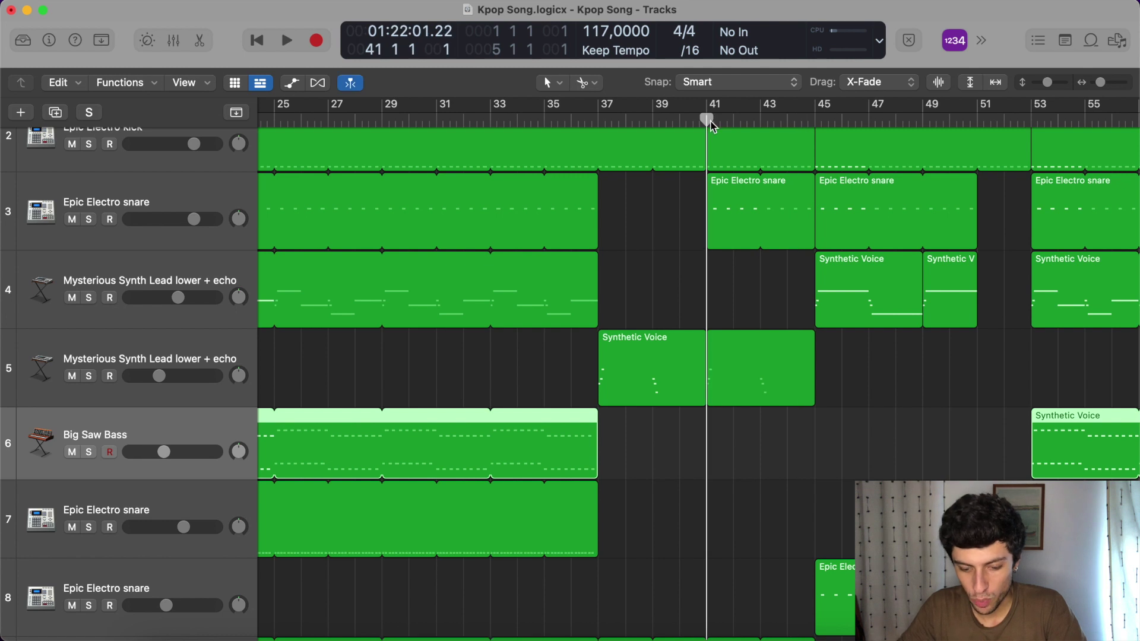
{"action": "key", "text": "super+v"}
{"action": "left_click_drag", "start_coordinate": [821, 417], "coordinate": [921, 433]}
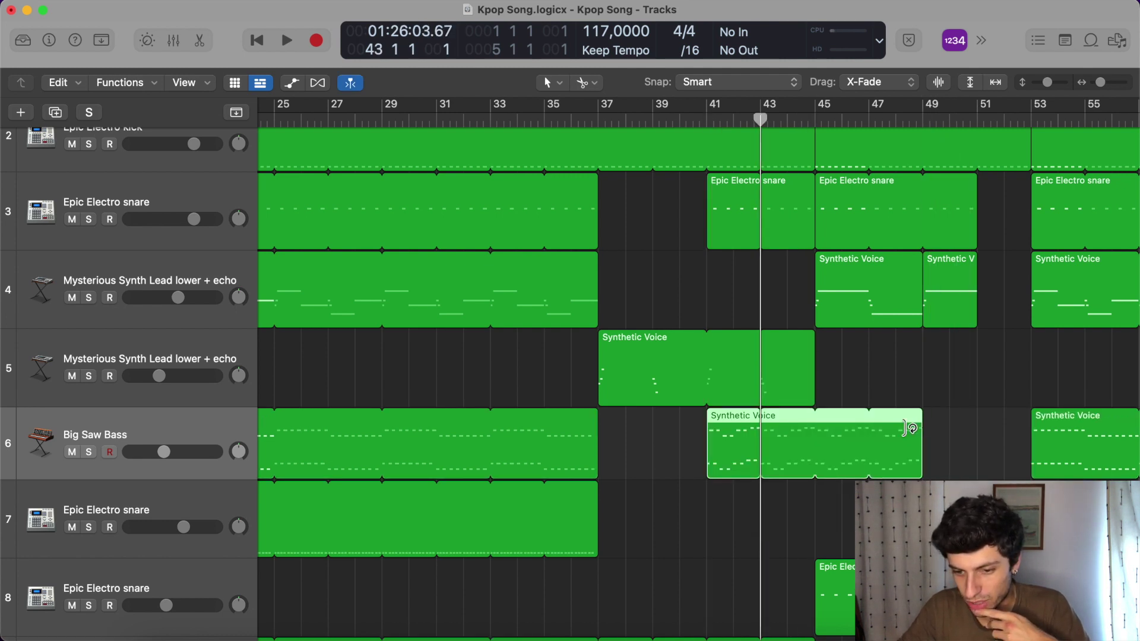
Play the section from bar 41 with the intro bass line and open that bass region in the Piano Roll.
{"action": "key", "text": "space"}
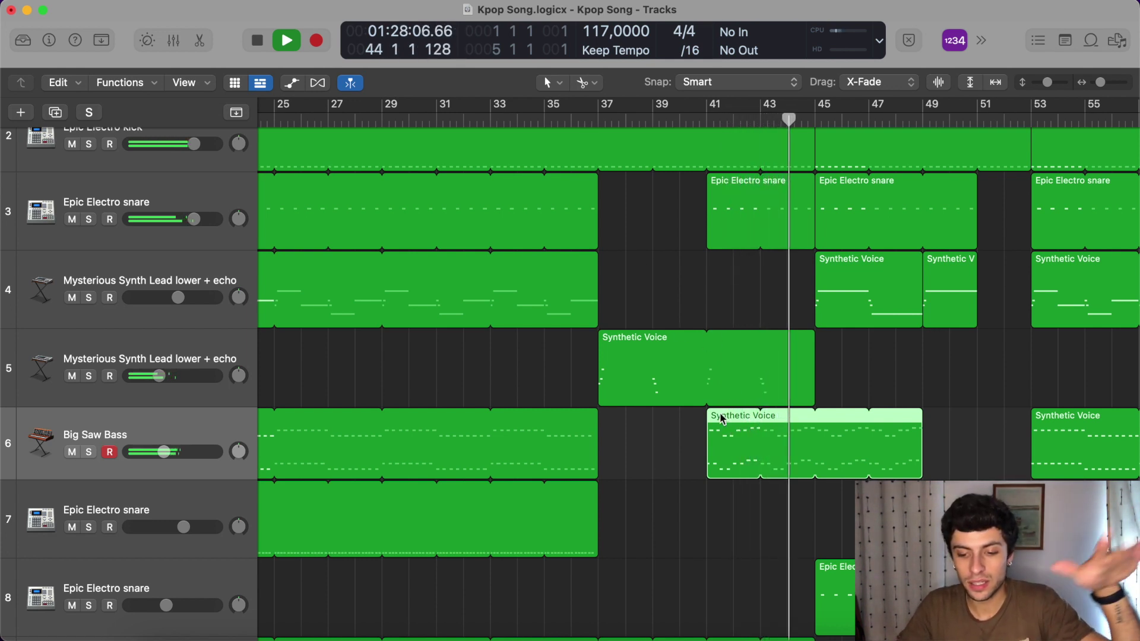
{"action": "key", "text": "super+t"}
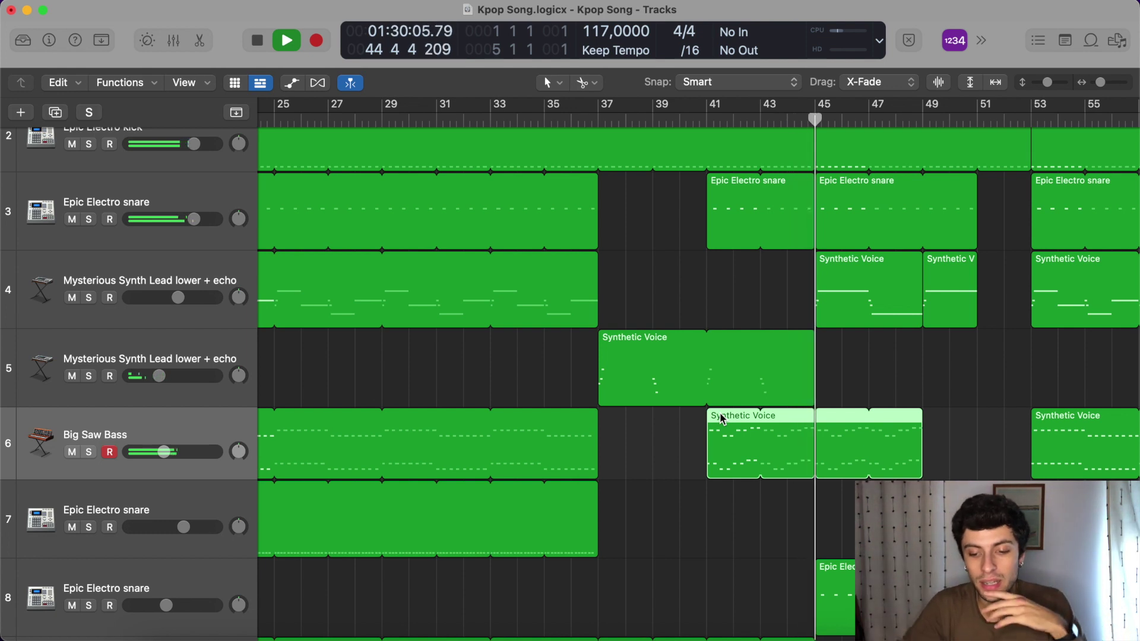
{"action": "key", "text": "super+z"}
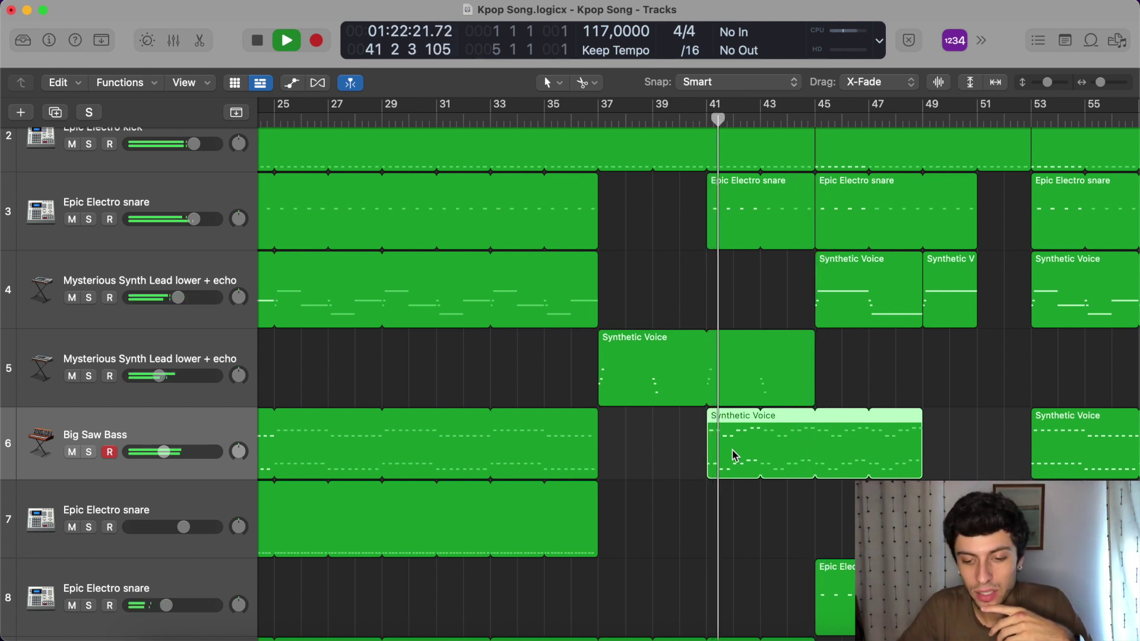
{"action": "key", "text": "e"}
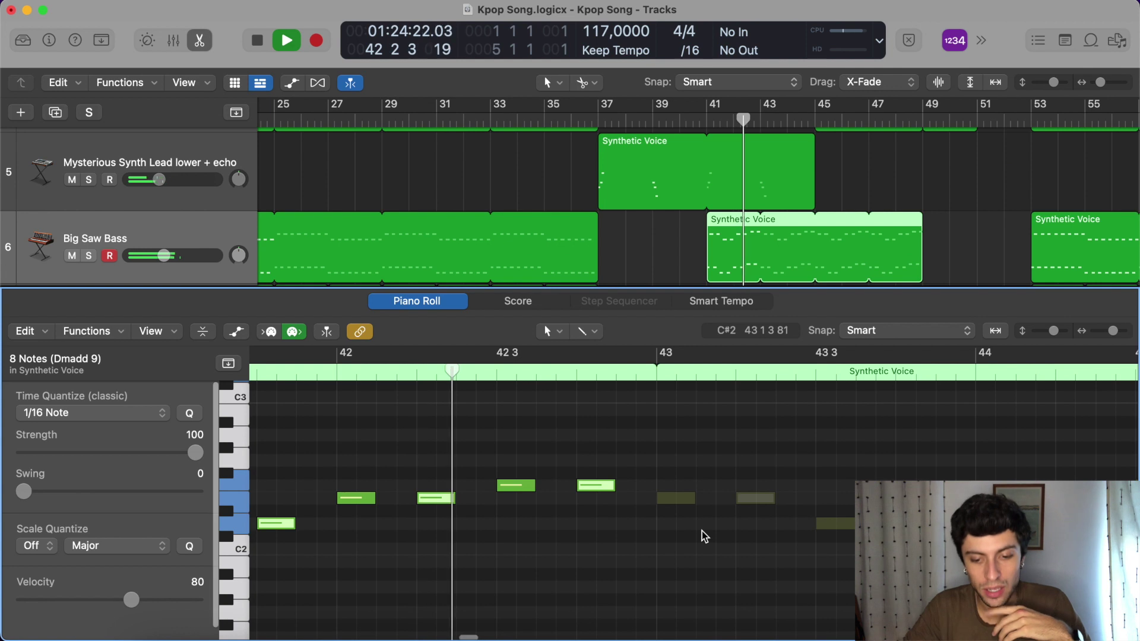
{"action": "key", "text": "space"}
{"action": "scroll", "coordinate": [704, 536], "scroll_direction": "up", "scroll_amount": 3}
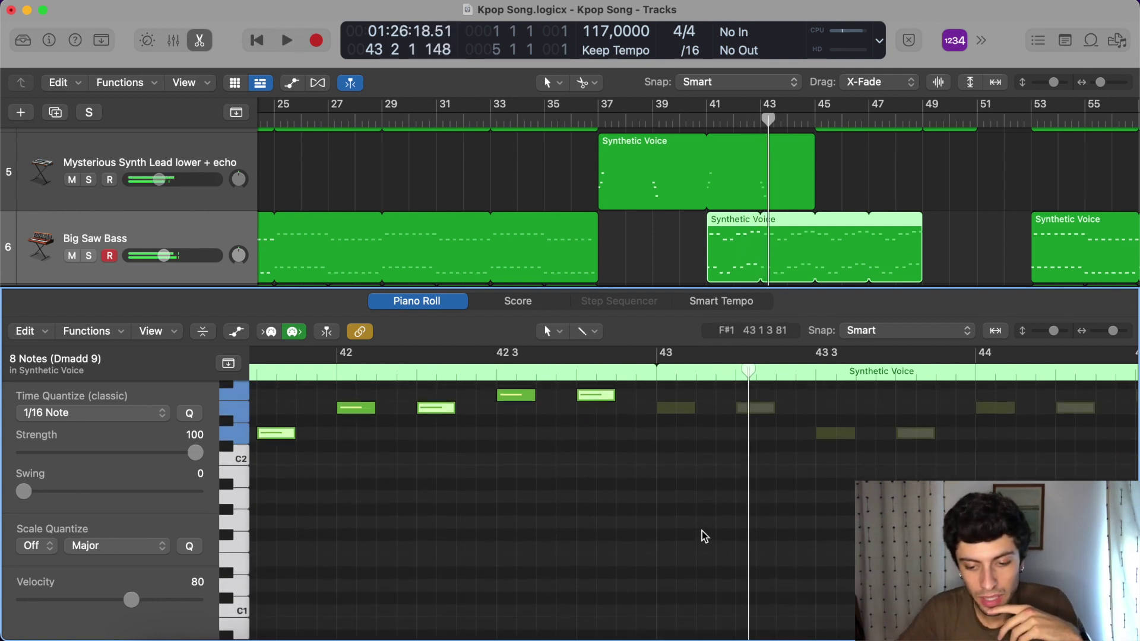
{"action": "scroll", "coordinate": [703, 536], "scroll_direction": "up", "scroll_amount": 2}
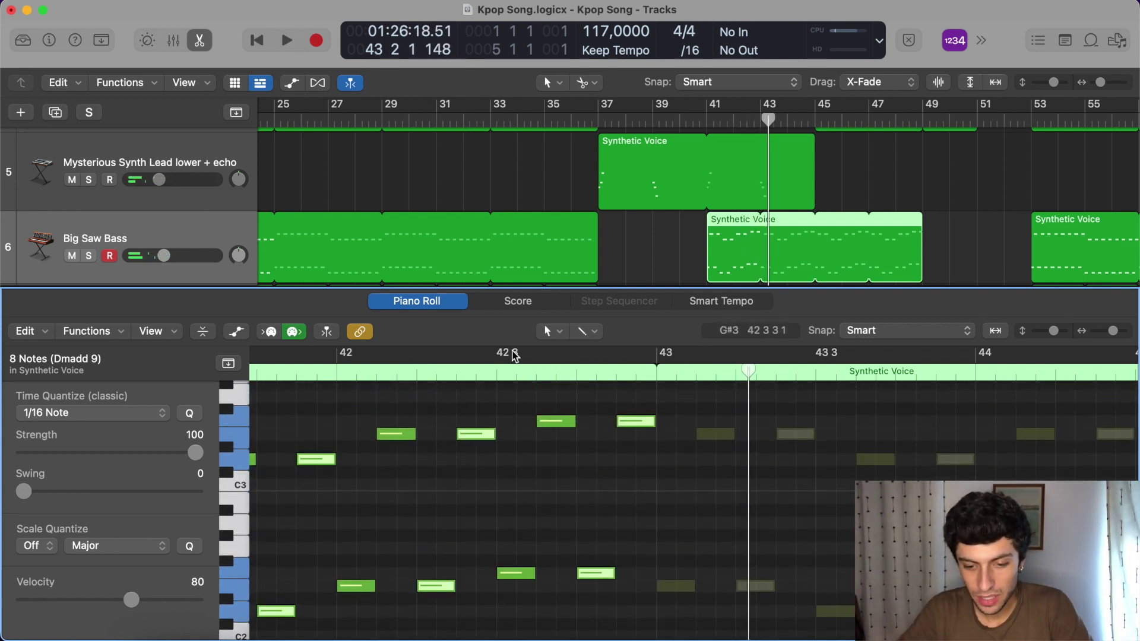
Audition the end of bar 42 and try varying its last F2 and F3 bass notes with shortened, shifted and added notes.
{"action": "left_click", "coordinate": [492, 374]}
{"action": "key", "text": "space"}
{"action": "key", "text": "space"}
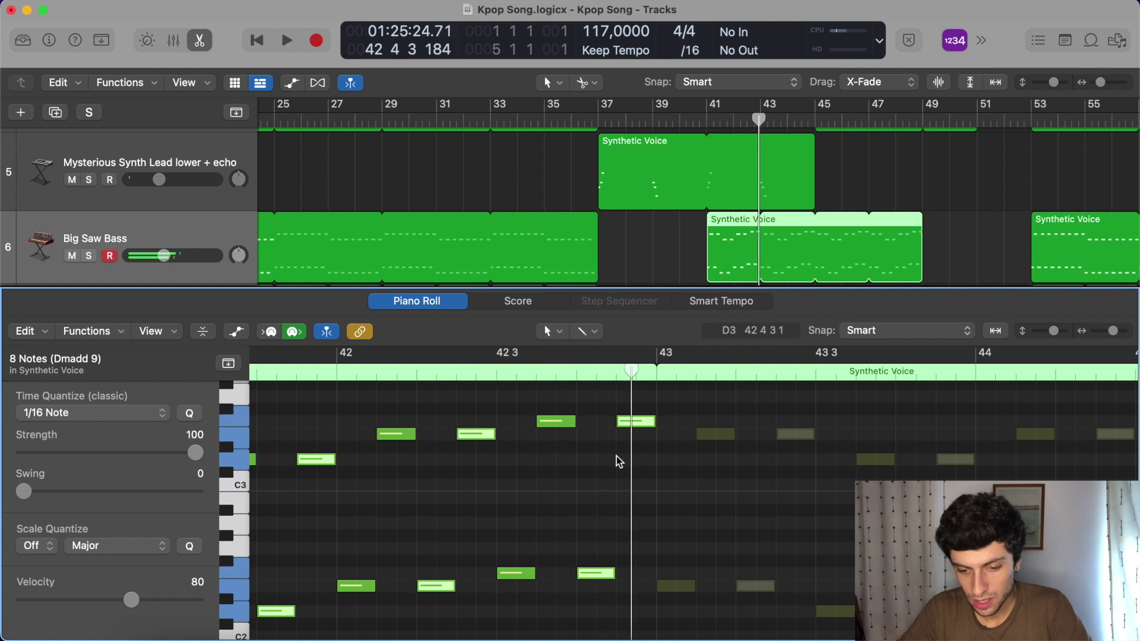
{"action": "left_click_drag", "start_coordinate": [575, 425], "coordinate": [554, 425]}
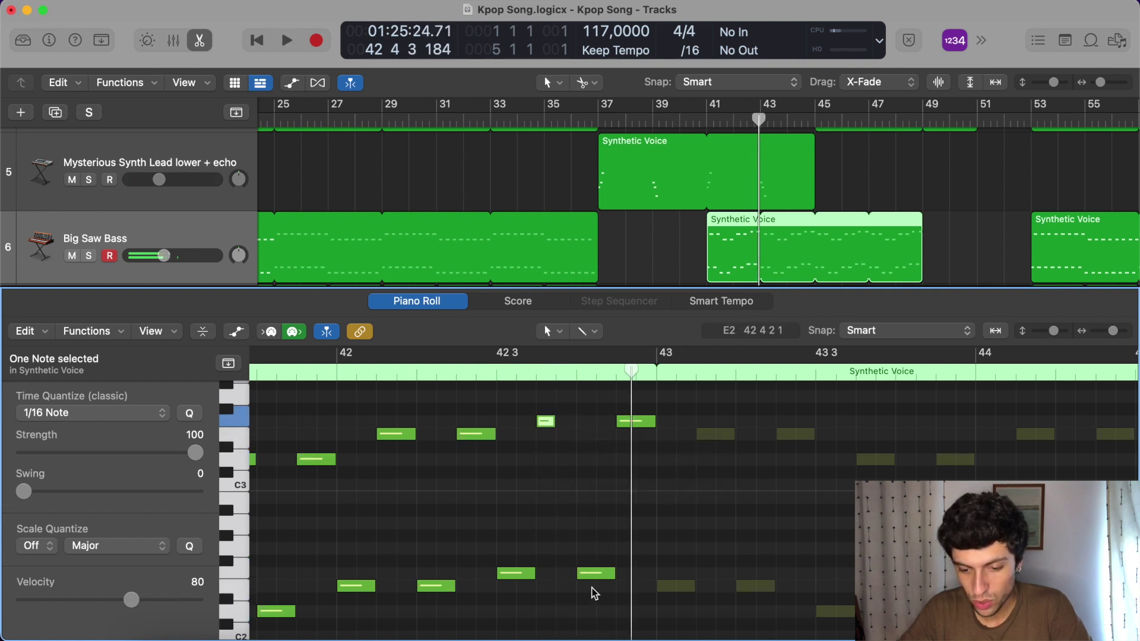
{"action": "left_click_drag", "start_coordinate": [593, 584], "coordinate": [573, 577]}
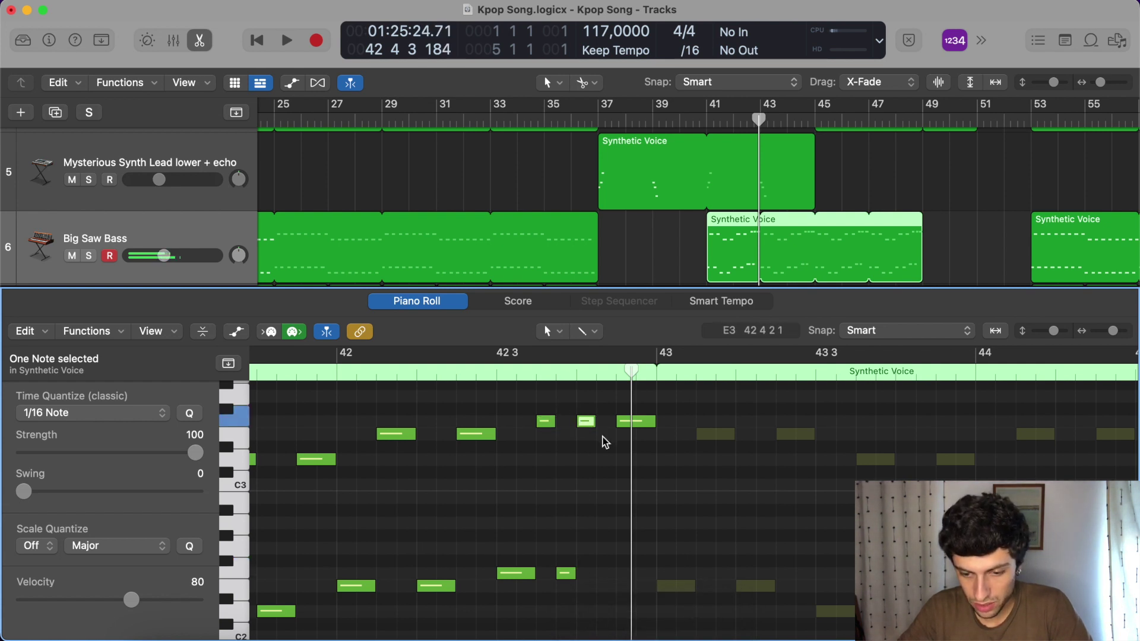
{"action": "left_click_drag", "start_coordinate": [631, 428], "coordinate": [611, 581]}
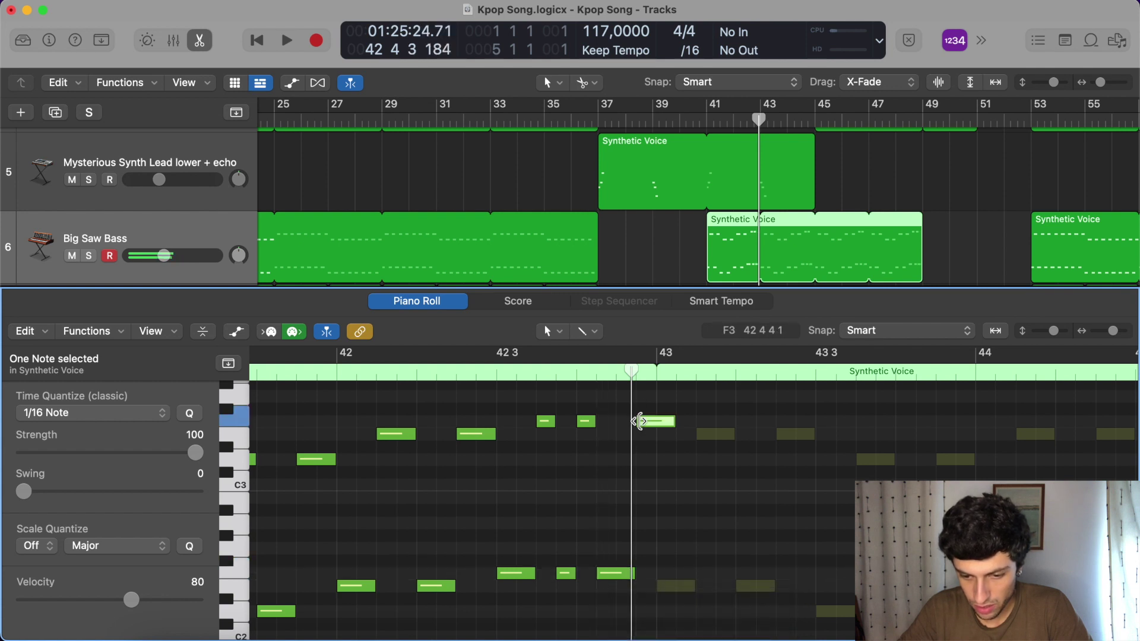
{"action": "left_click", "coordinate": [579, 370]}
{"action": "left_click_drag", "start_coordinate": [670, 422], "coordinate": [651, 425]}
Play the altered ending of bar 42 and undo the bass note edits.
{"action": "scroll", "coordinate": [652, 425], "scroll_direction": "left", "scroll_amount": 2}
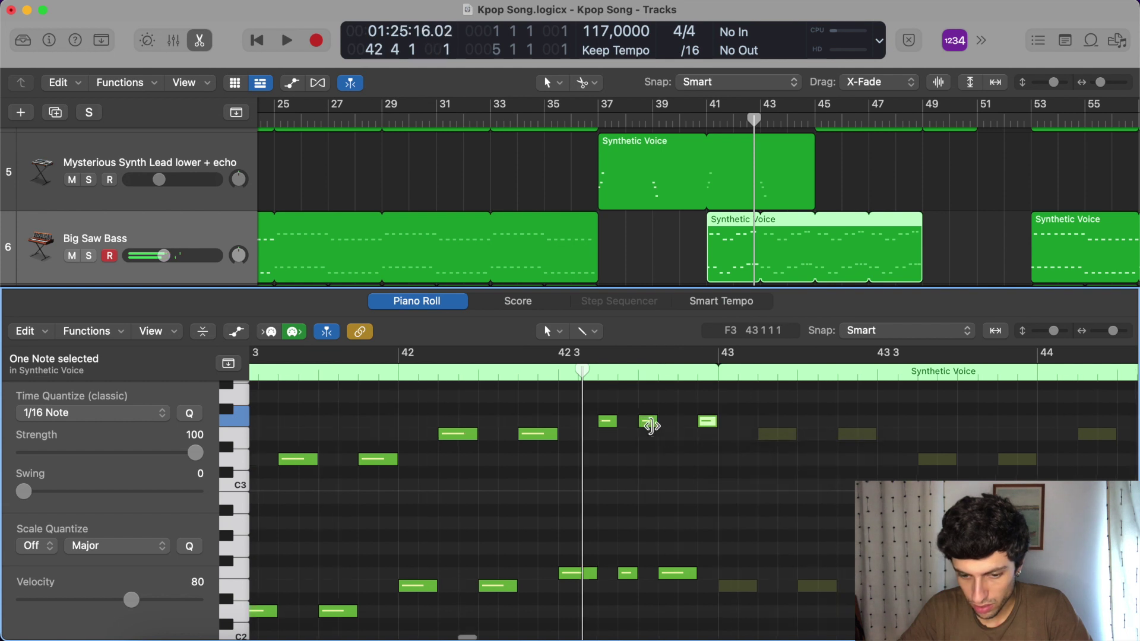
{"action": "scroll", "coordinate": [435, 359], "scroll_direction": "left", "scroll_amount": 5}
{"action": "key", "text": "space"}
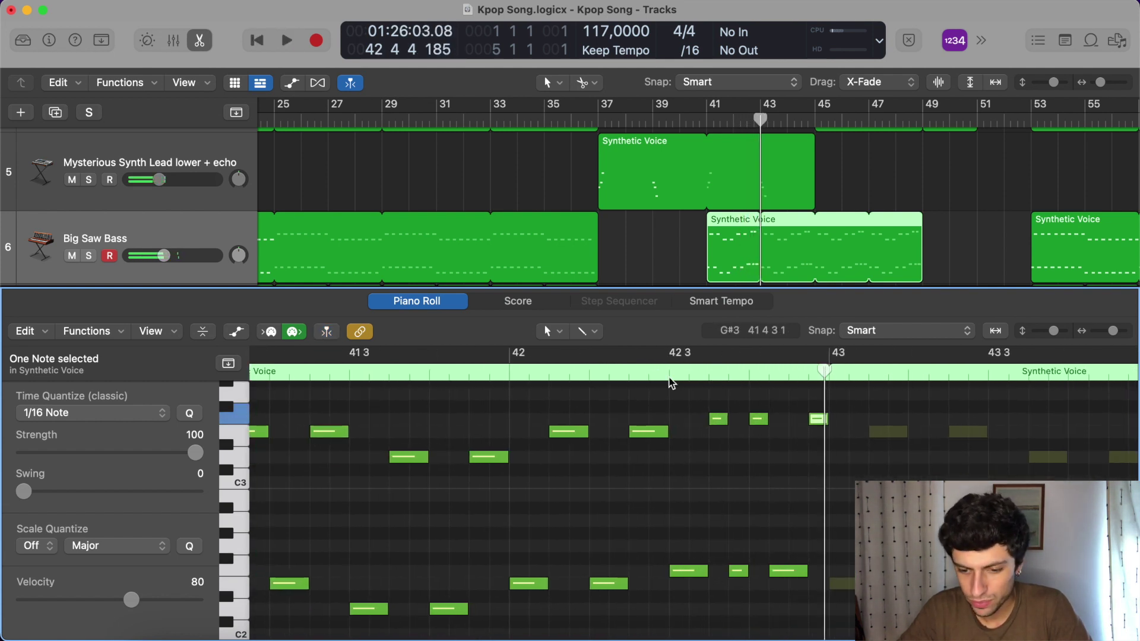
{"action": "left_click", "coordinate": [674, 374]}
{"action": "key", "text": "space"}
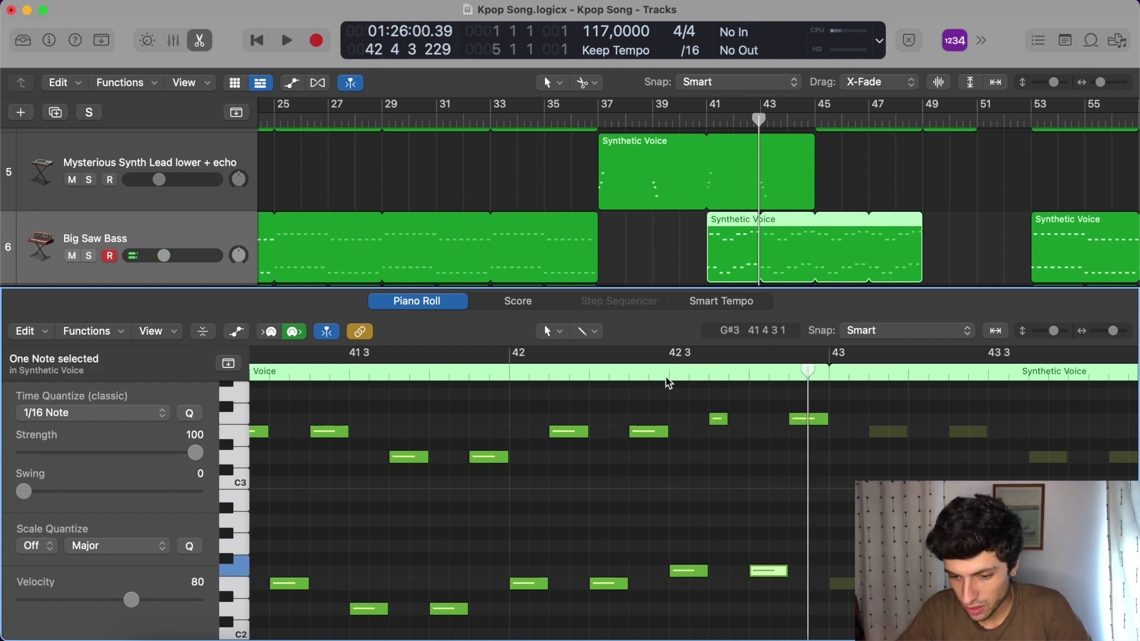
{"action": "key", "text": "space"}
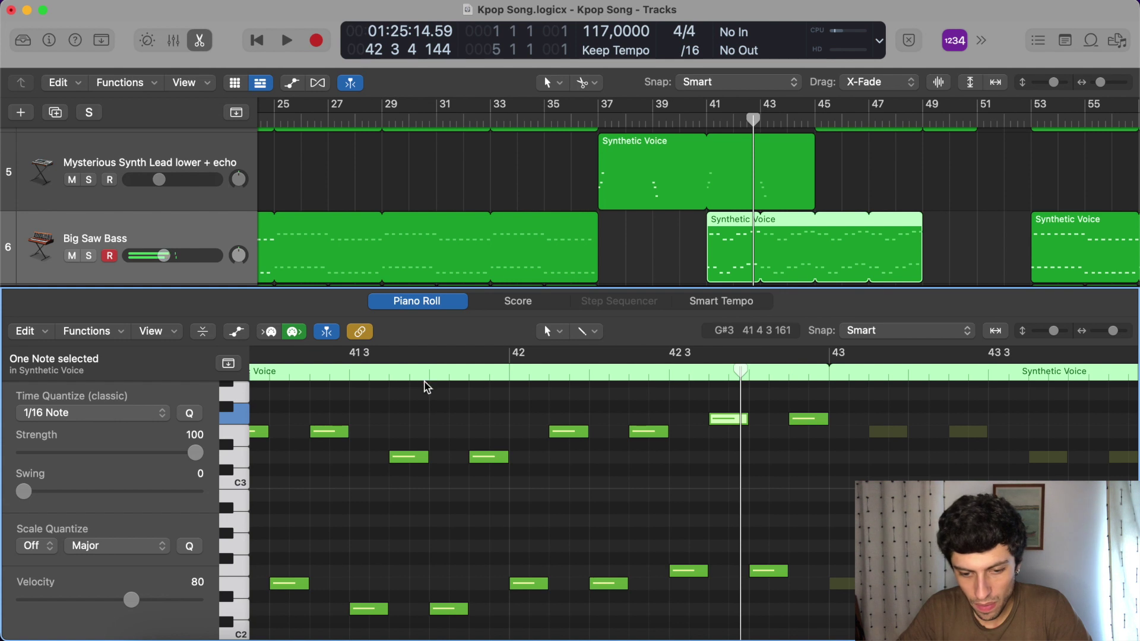
Play the bass line from bar 41 and replay bar 42 leading into bar 43 to judge the original rhythm.
{"action": "left_click", "coordinate": [708, 126]}
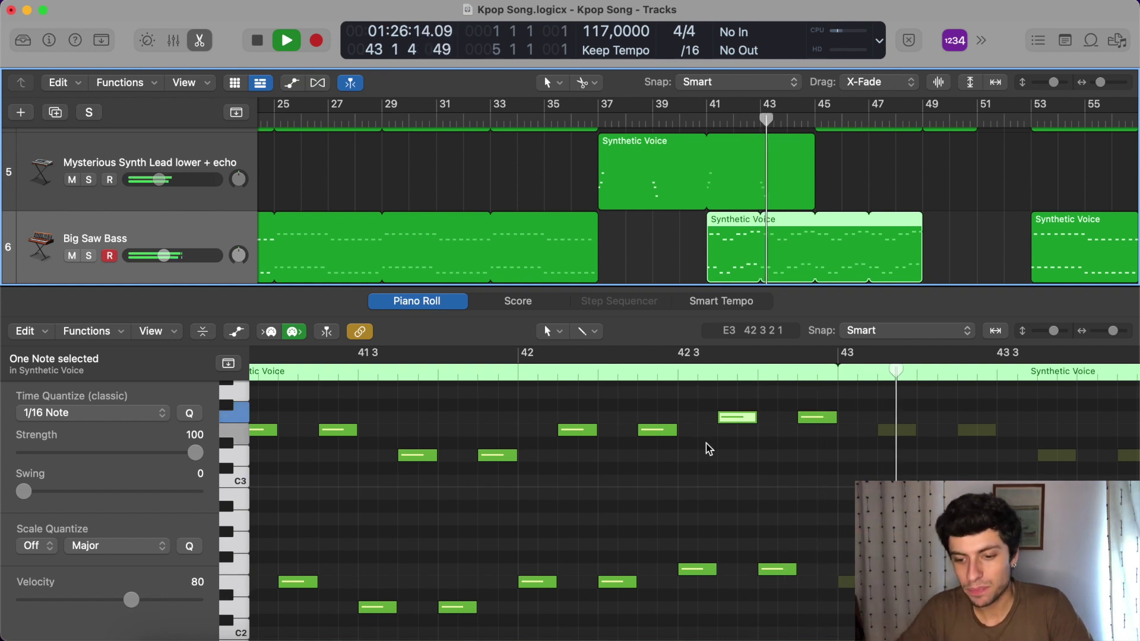
{"action": "left_click", "coordinate": [655, 374]}
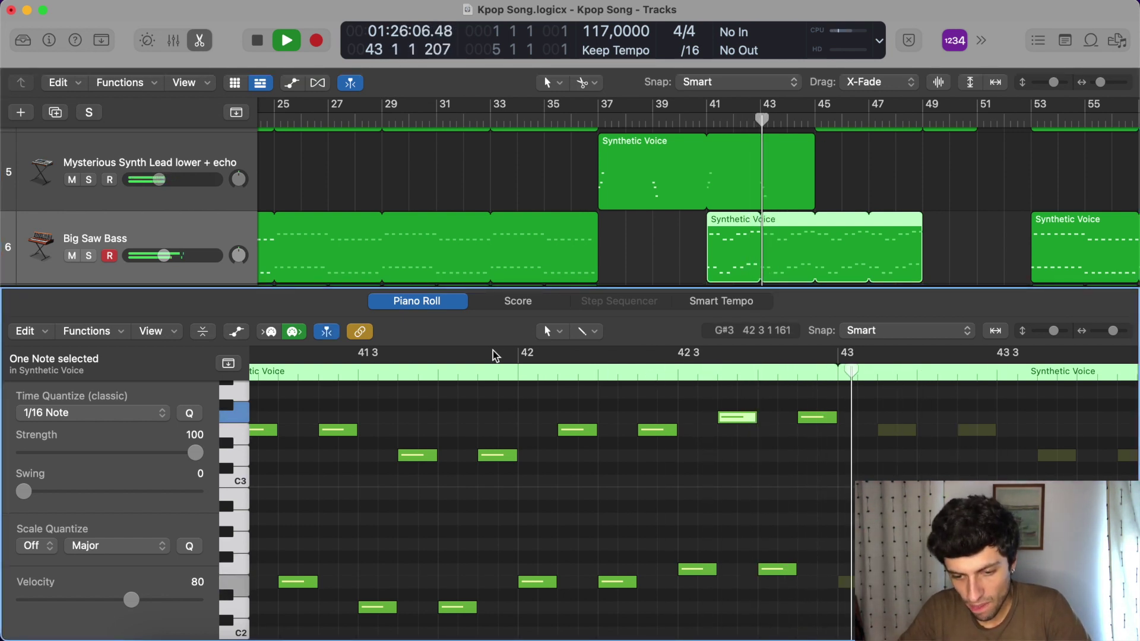
{"action": "left_click", "coordinate": [419, 374]}
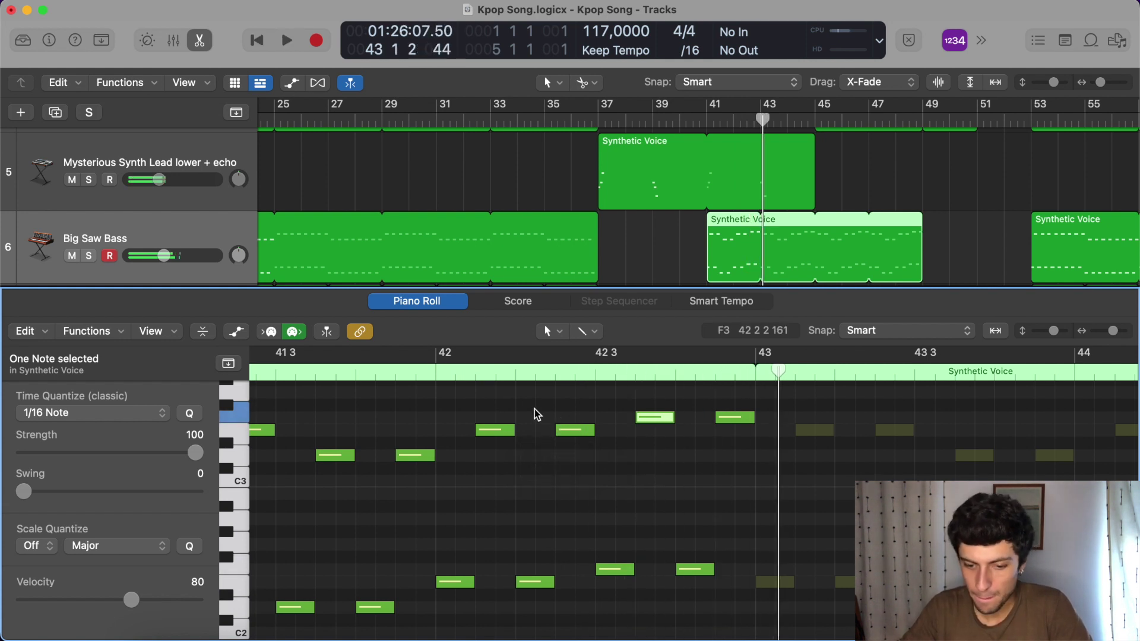
{"action": "left_click", "coordinate": [473, 374]}
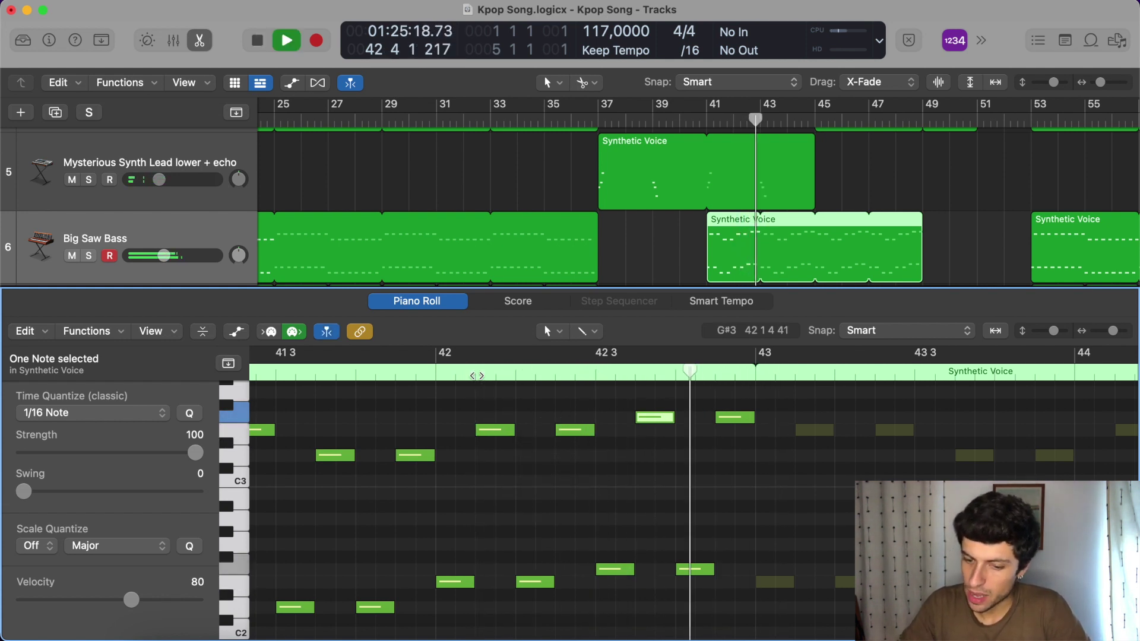
Rework beat 4 of bar 42 into four alternating F2 and F3 sixteenth notes in the bass region.
{"action": "left_click_drag", "start_coordinate": [709, 571], "coordinate": [693, 570]}
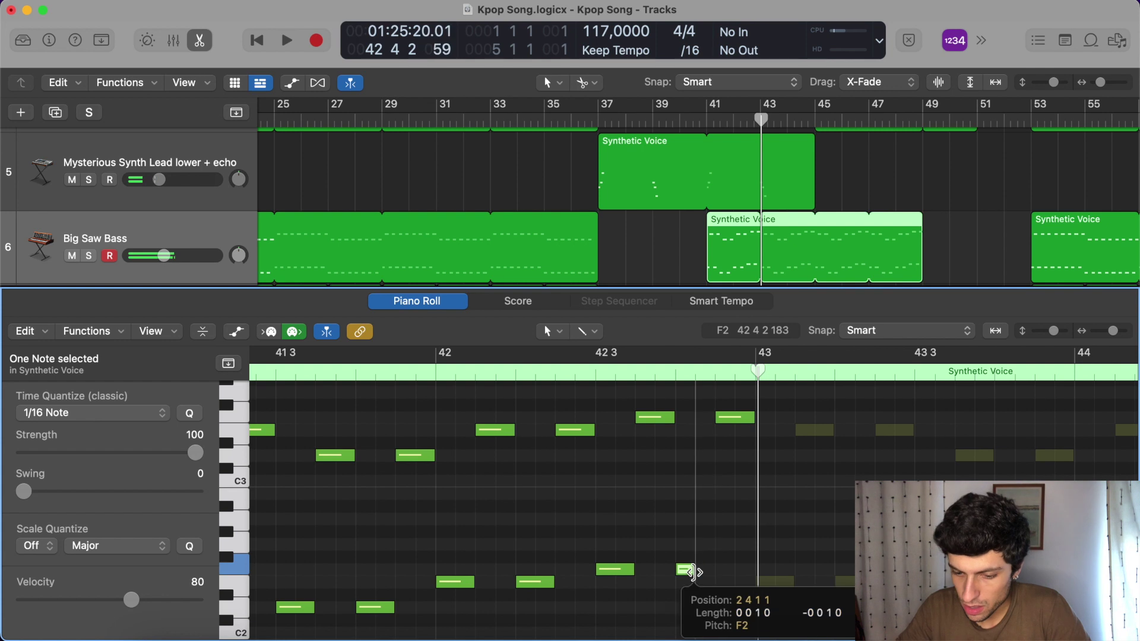
{"action": "left_click_drag", "start_coordinate": [733, 424], "coordinate": [715, 419]}
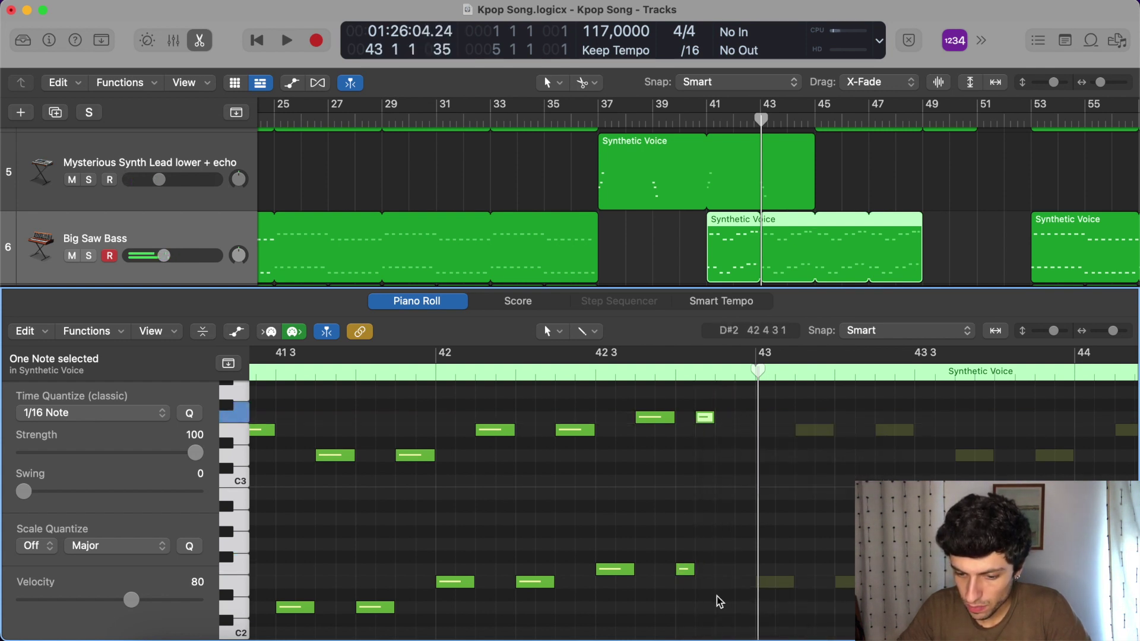
{"action": "left_click", "coordinate": [720, 571]}
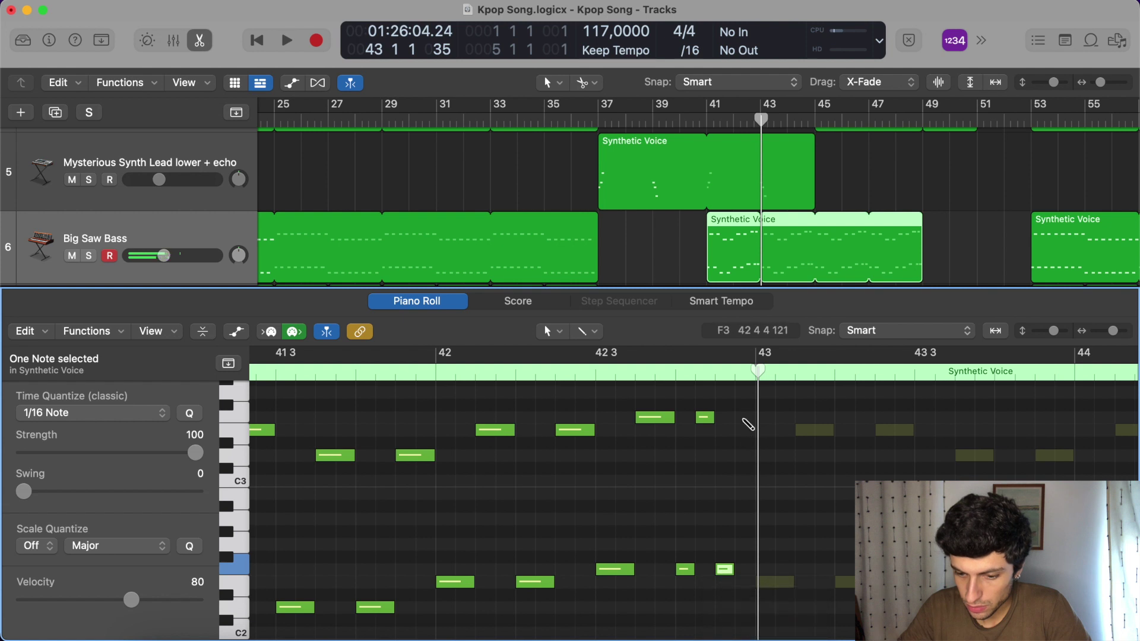
{"action": "left_click", "coordinate": [744, 417]}
Play the edited bass line from bar 41, solo the Big Saw Bass track, and replay the region from bar 41.
{"action": "left_click", "coordinate": [717, 121]}
{"action": "key", "text": "space"}
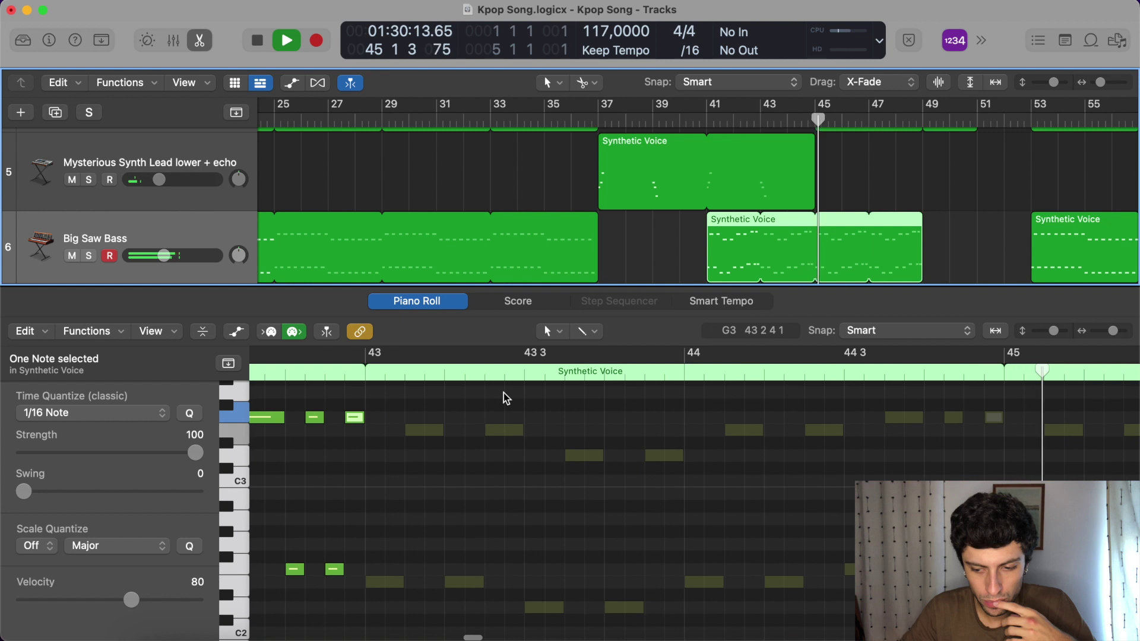
{"action": "key", "text": "s"}
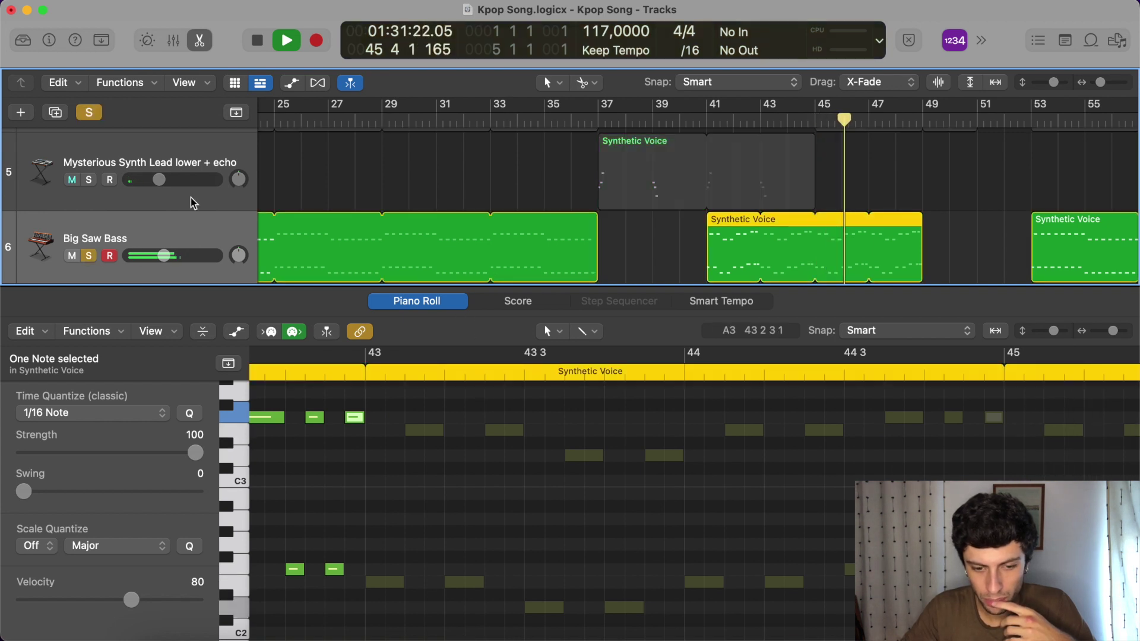
{"action": "left_click", "coordinate": [713, 132]}
{"action": "left_click", "coordinate": [711, 120]}
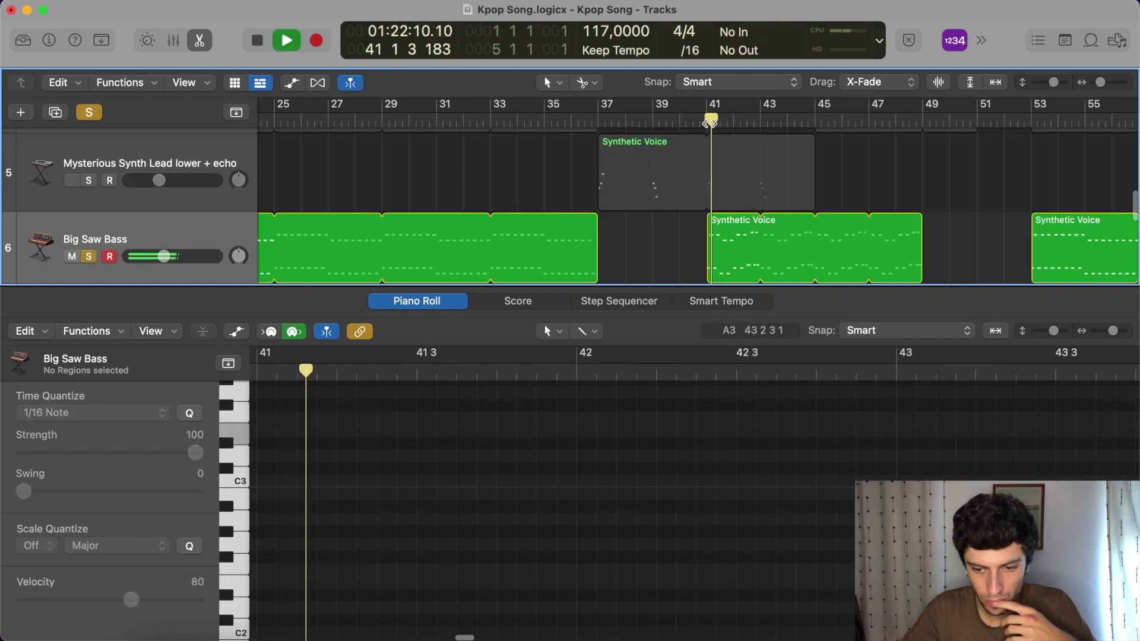
{"action": "left_click", "coordinate": [739, 267]}
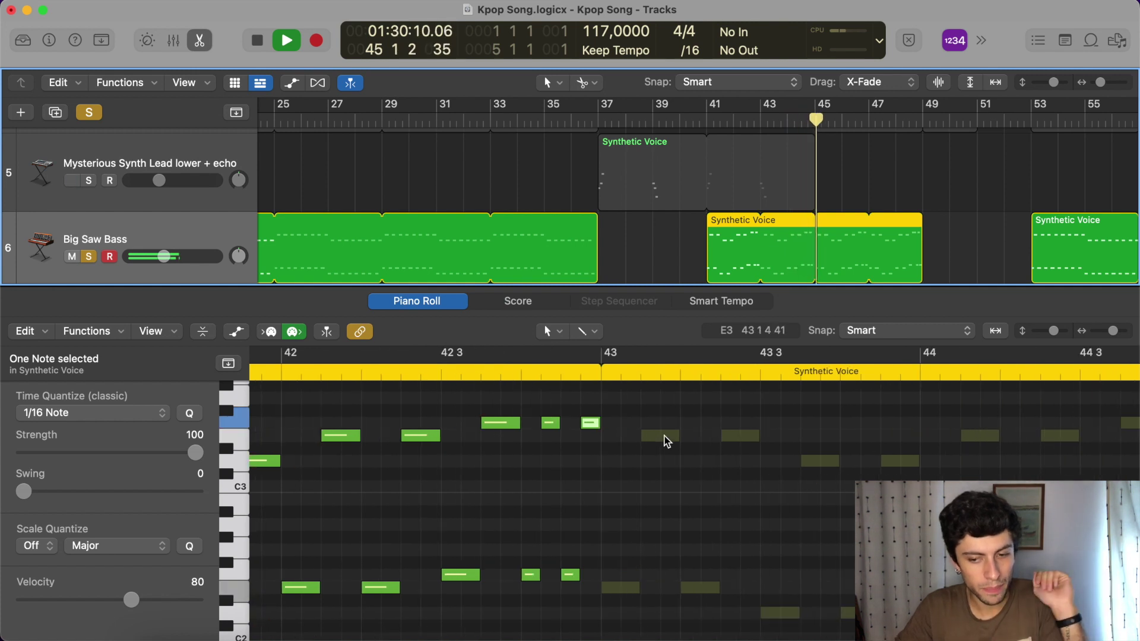
Listen to the soloed Big Saw Bass region through to bar 49 and restart playback from bar 41.
{"action": "scroll", "coordinate": [715, 228], "scroll_direction": "right", "scroll_amount": 5}
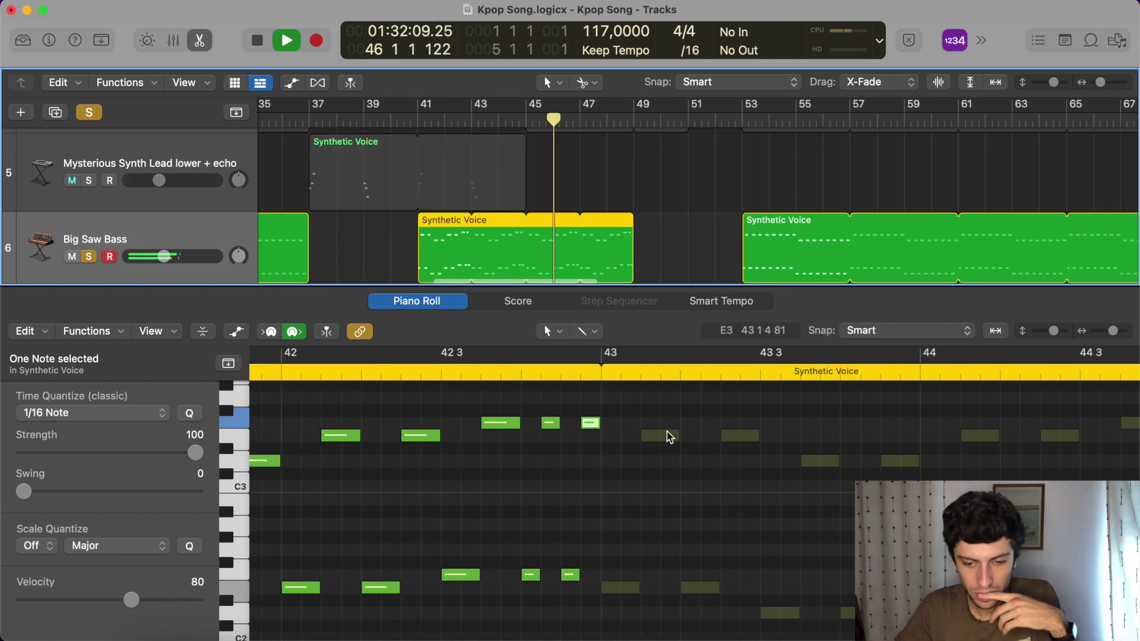
{"action": "key", "text": "super+Left"}
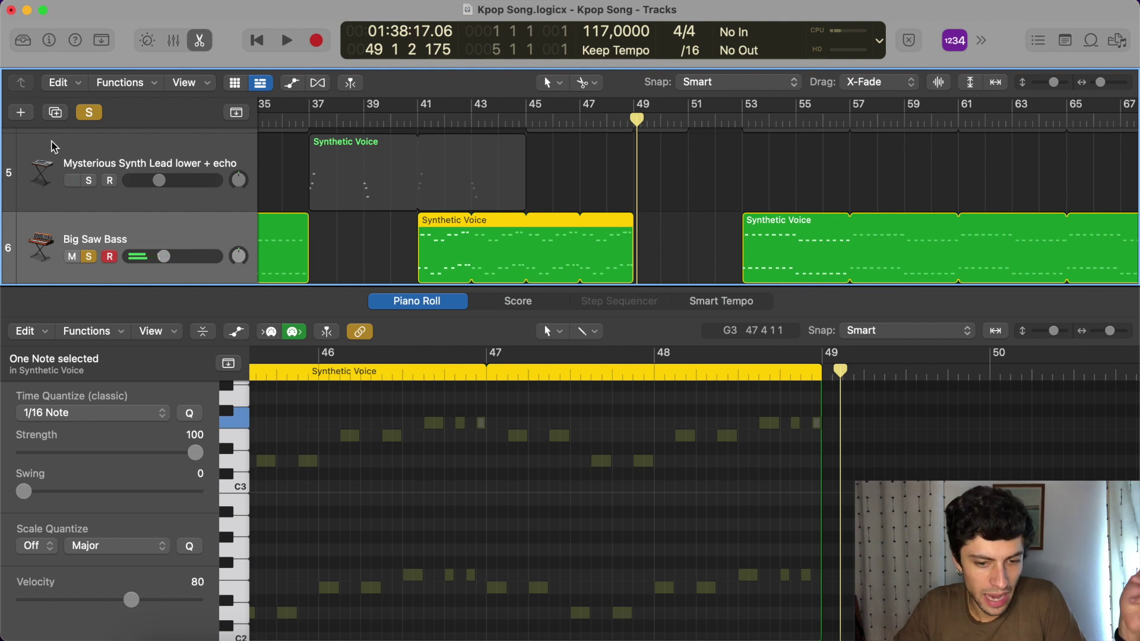
{"action": "scroll", "coordinate": [57, 149], "scroll_direction": "up", "scroll_amount": 10}
{"action": "left_click", "coordinate": [89, 246]}
{"action": "scroll", "coordinate": [251, 180], "scroll_direction": "down", "scroll_amount": 5}
{"action": "double_click", "coordinate": [424, 124]}
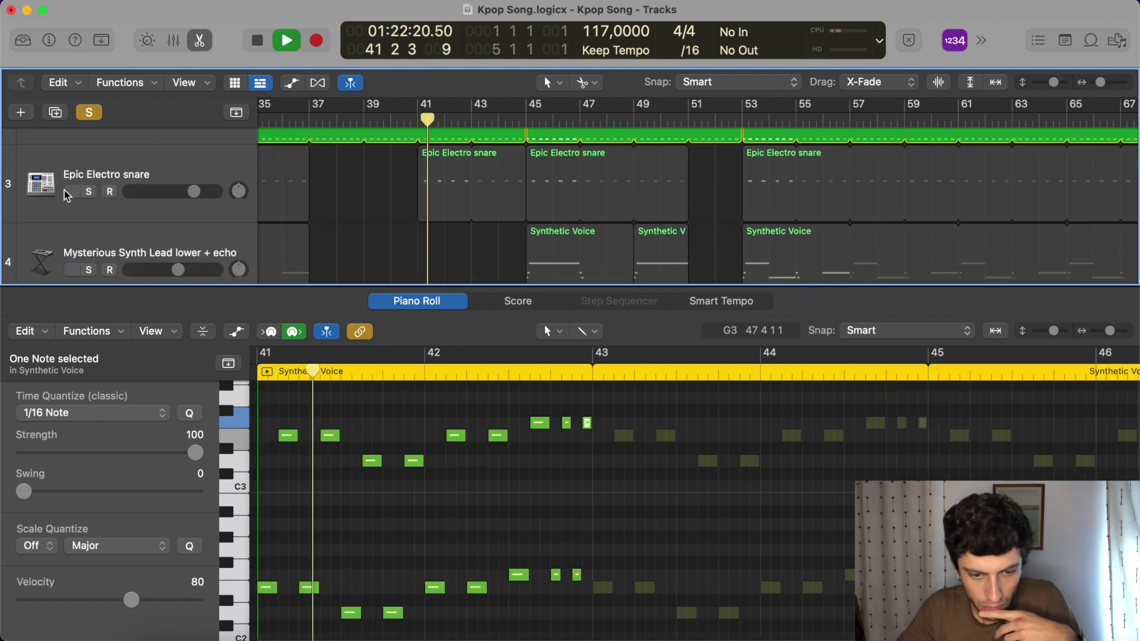
Play the passage from bar 41 while reviewing the other tracks, and unsolo the Big Saw Bass to hear the full mix.
{"action": "scroll", "coordinate": [348, 211], "scroll_direction": "down", "scroll_amount": 8}
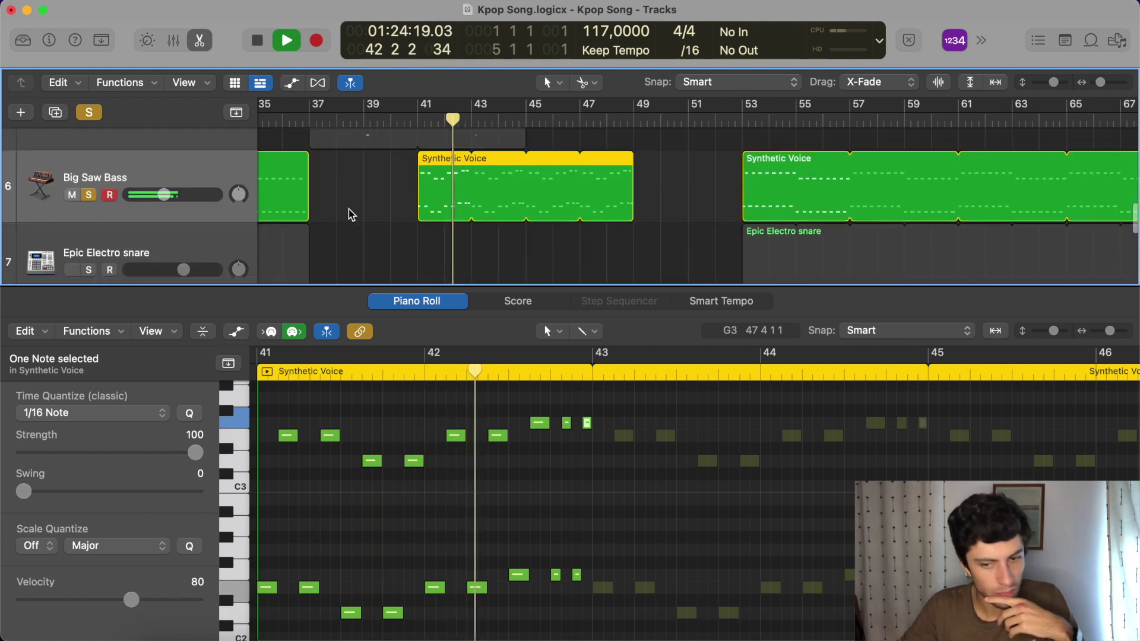
{"action": "scroll", "coordinate": [351, 215], "scroll_direction": "up", "scroll_amount": 3}
{"action": "scroll", "coordinate": [352, 215], "scroll_direction": "down", "scroll_amount": 3}
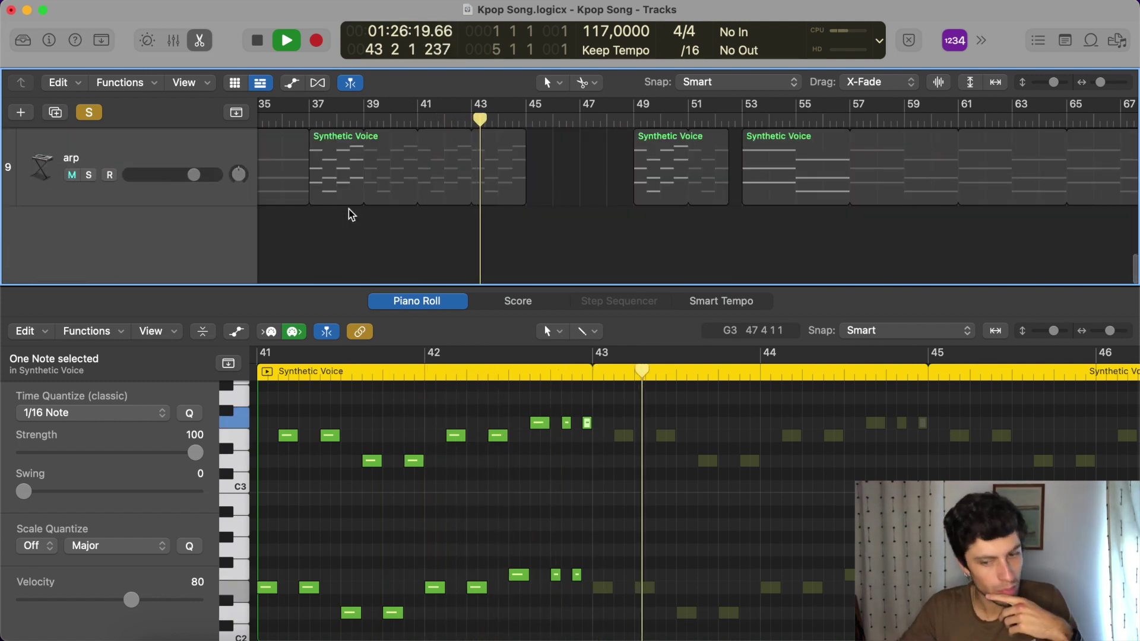
{"action": "scroll", "coordinate": [351, 214], "scroll_direction": "up", "scroll_amount": 2}
{"action": "scroll", "coordinate": [478, 477], "scroll_direction": "right", "scroll_amount": 3}
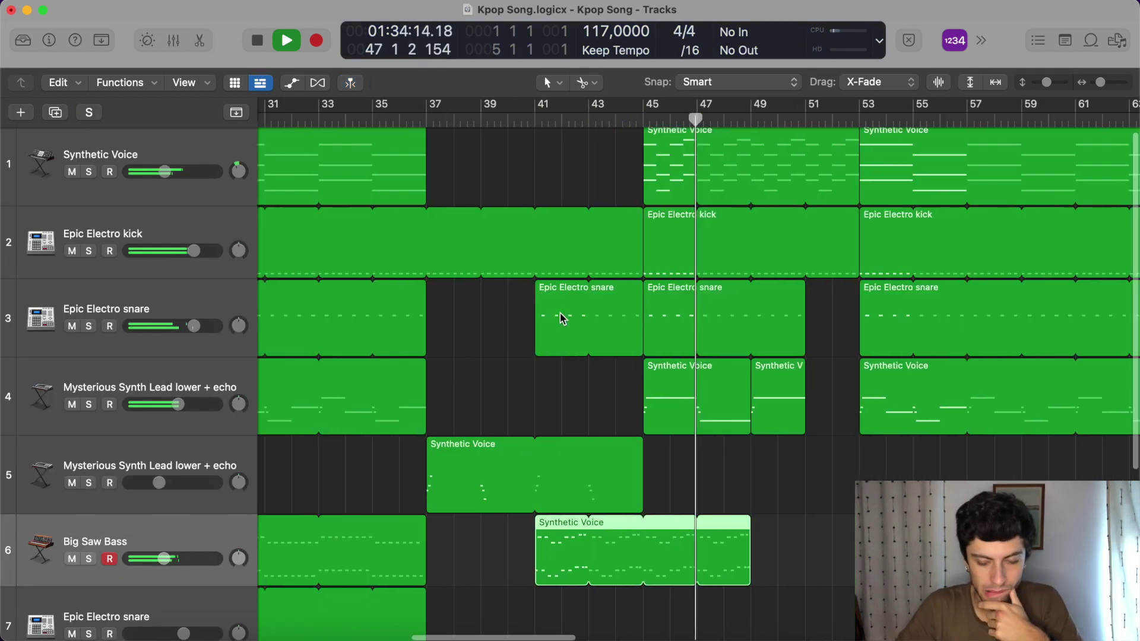
Play the arrangement from bar 21 and solo the Big Saw Bass track to hear its earlier bass line.
{"action": "scroll", "coordinate": [573, 326], "scroll_direction": "left", "scroll_amount": 10}
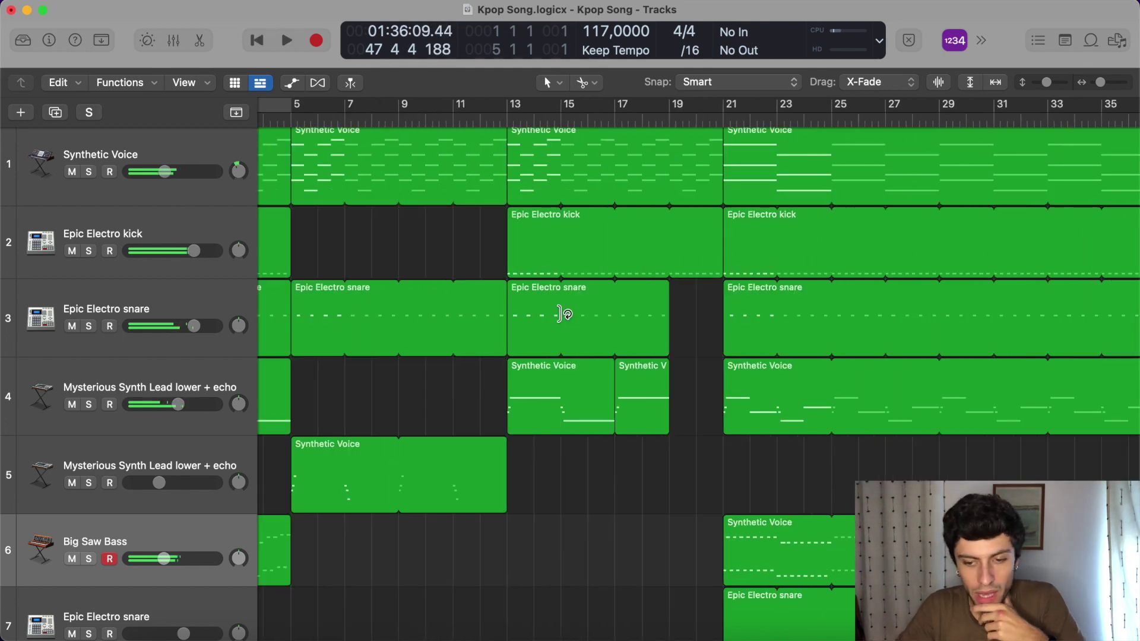
{"action": "scroll", "coordinate": [563, 314], "scroll_direction": "right", "scroll_amount": 10}
{"action": "scroll", "coordinate": [563, 313], "scroll_direction": "down", "scroll_amount": 3}
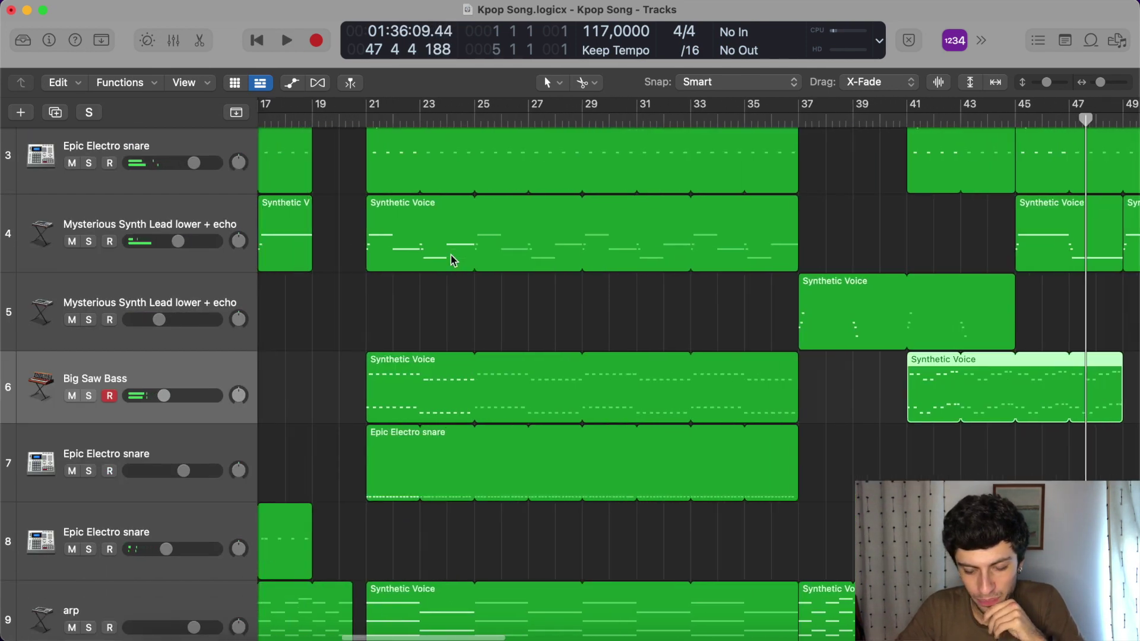
{"action": "double_click", "coordinate": [384, 121]}
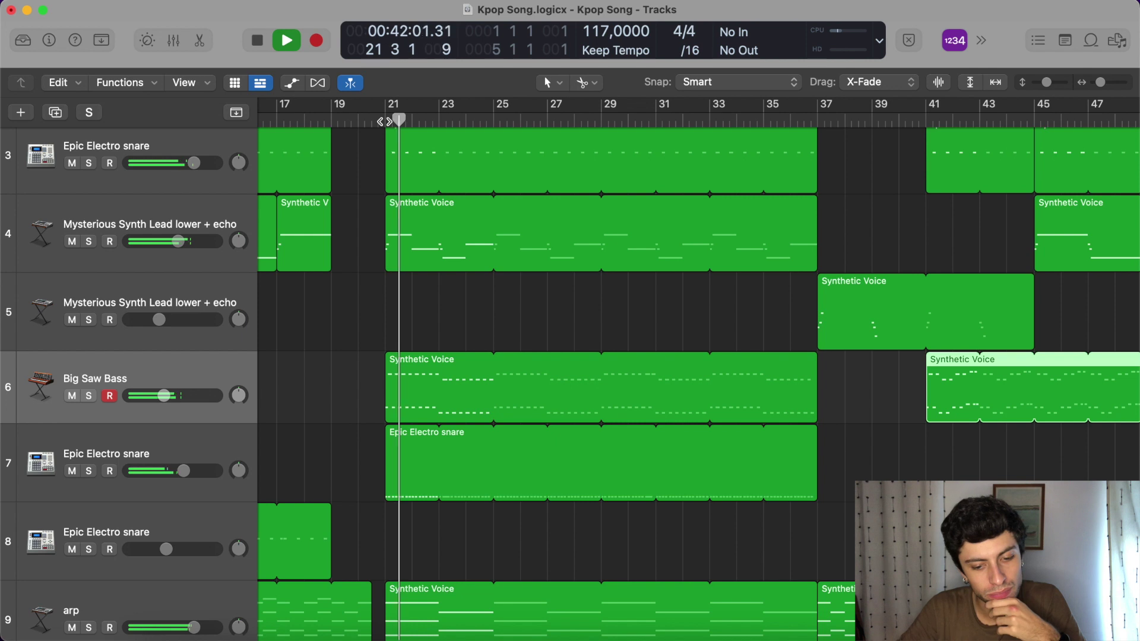
{"action": "scroll", "coordinate": [449, 242], "scroll_direction": "down", "scroll_amount": 2}
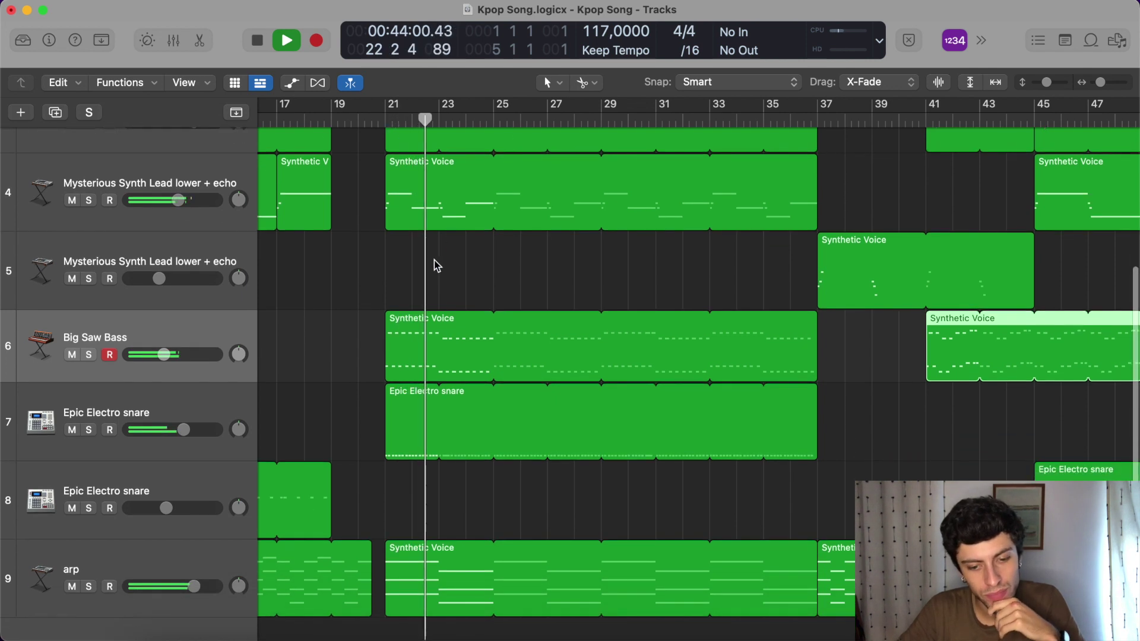
{"action": "left_click", "coordinate": [89, 356]}
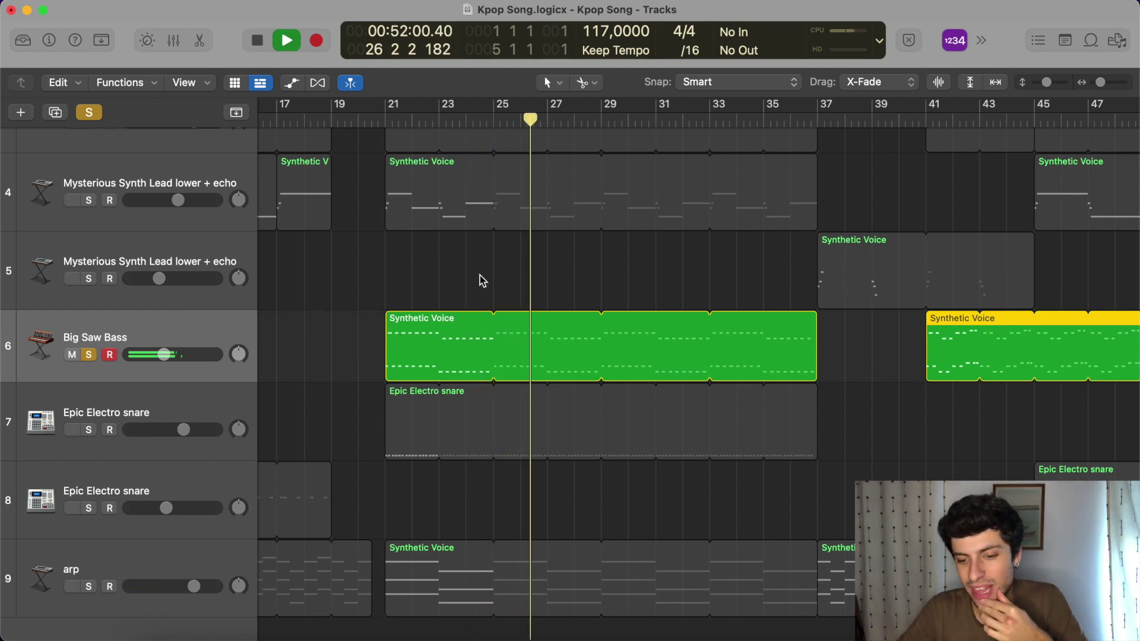
Stop playback, place the playhead at bar 53, and delete the Big Saw Bass region spanning bars 53 to 69.
{"action": "scroll", "coordinate": [463, 267], "scroll_direction": "right", "scroll_amount": 15}
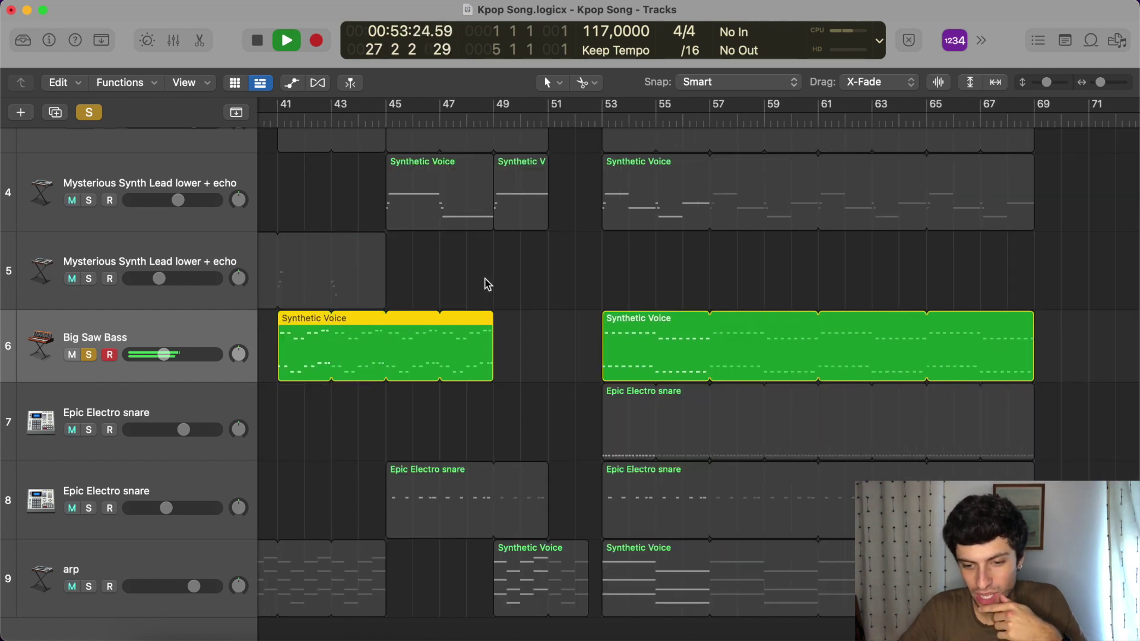
{"action": "key", "text": "space"}
{"action": "left_click", "coordinate": [603, 119]}
{"action": "left_click", "coordinate": [637, 349]}
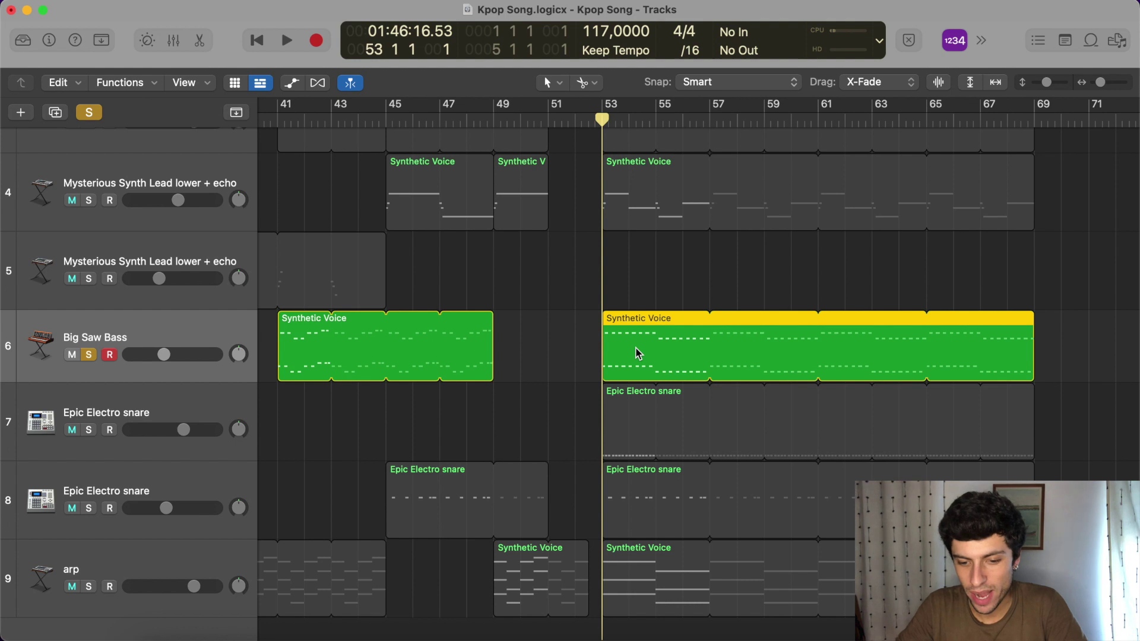
{"action": "scroll", "coordinate": [653, 350], "scroll_direction": "right", "scroll_amount": 10}
{"action": "scroll", "coordinate": [674, 348], "scroll_direction": "left", "scroll_amount": 2}
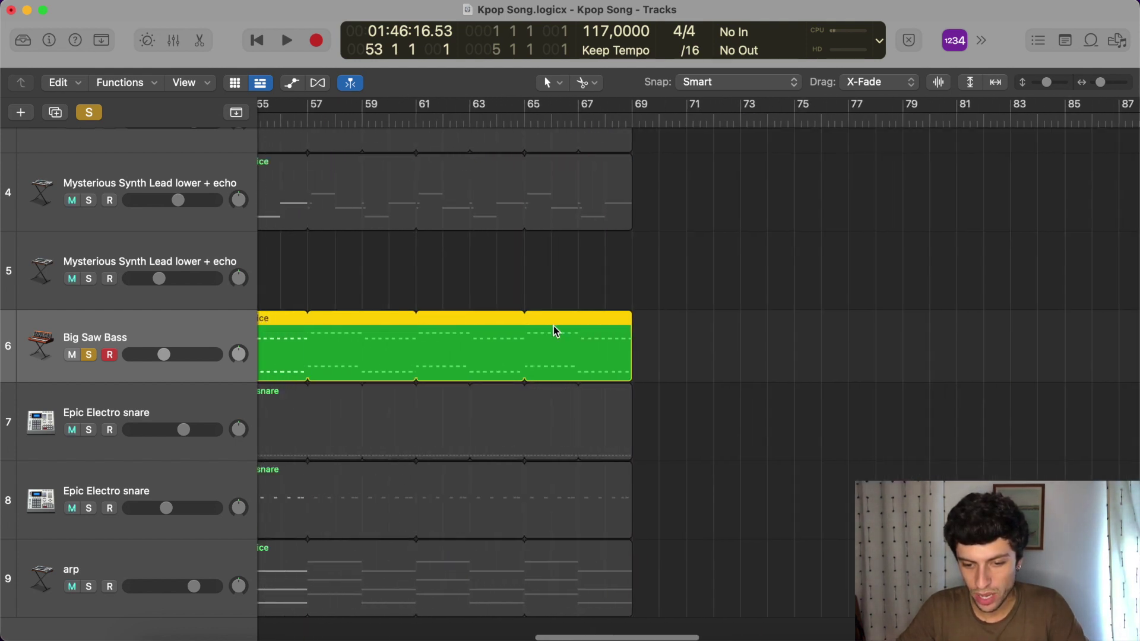
{"action": "key", "text": "Delete"}
{"action": "scroll", "coordinate": [534, 345], "scroll_direction": "left", "scroll_amount": 5}
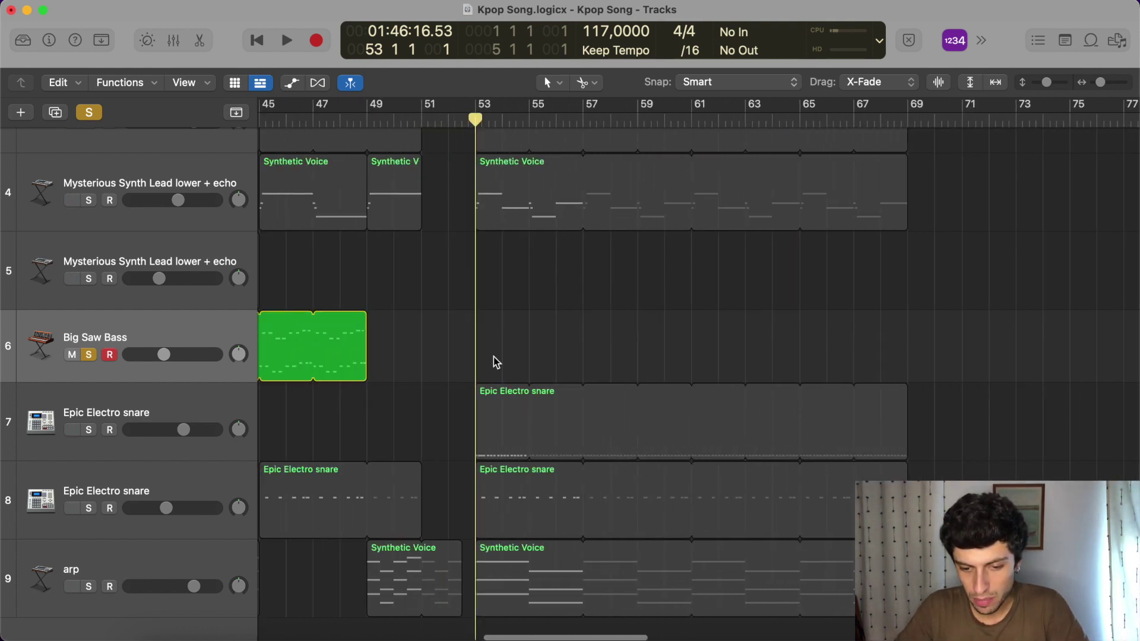
Create an empty MIDI region on the Big Saw Bass track at bar 53 and extend it to bar 57.
{"action": "right_click", "coordinate": [493, 356]}
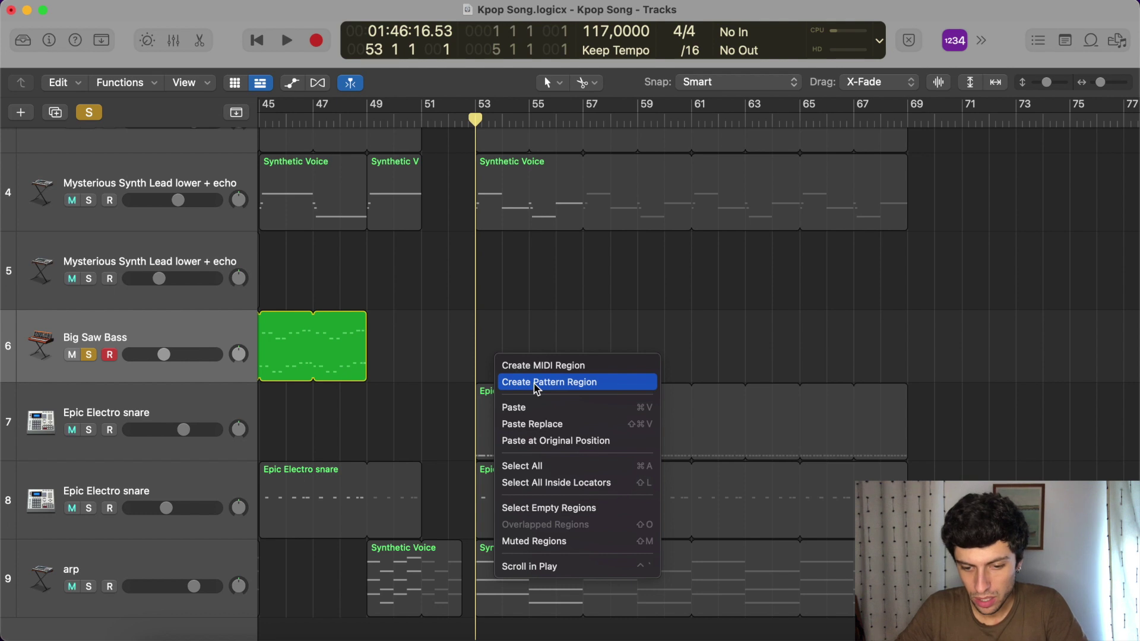
{"action": "left_click", "coordinate": [533, 365]}
{"action": "left_click_drag", "start_coordinate": [501, 375], "coordinate": [582, 375]}
{"action": "key", "text": "super+Right"}
{"action": "key", "text": "super+Right"}
{"action": "key", "text": "super+Right"}
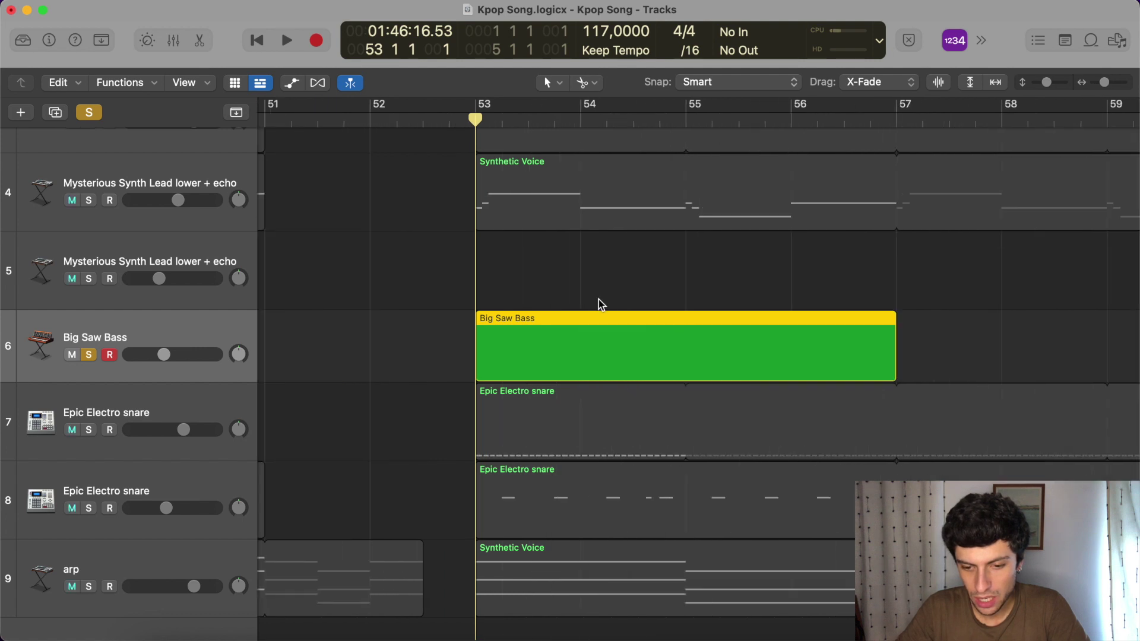
View the new bass region's notes, and check the lower chord notes of the Synthetic Voice region at bar 53.
{"action": "double_click", "coordinate": [582, 358]}
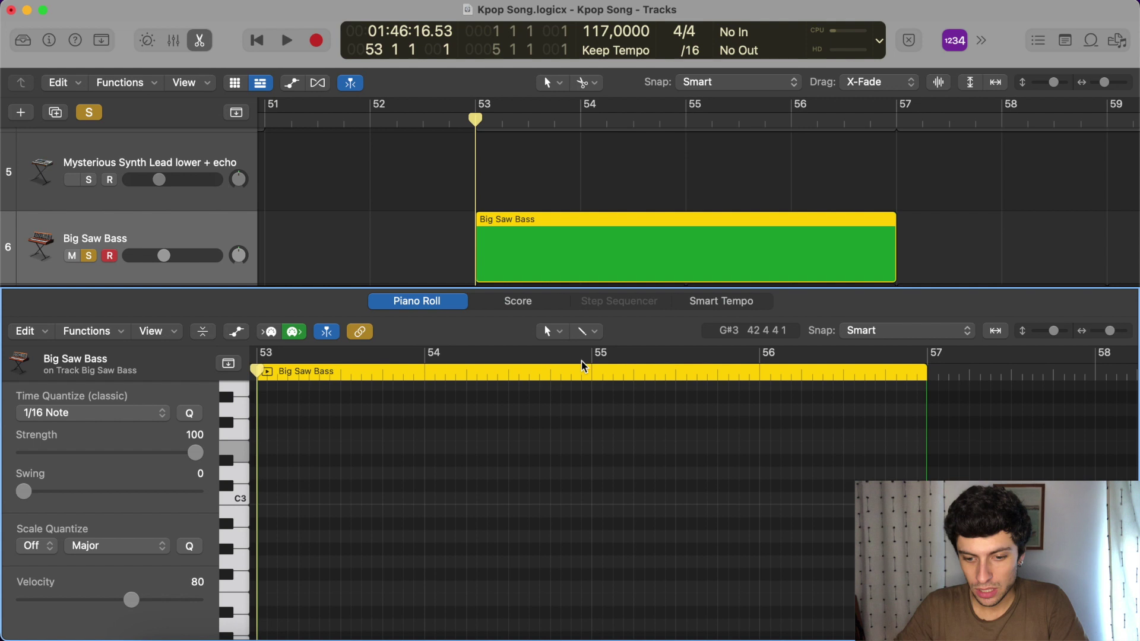
{"action": "scroll", "coordinate": [657, 216], "scroll_direction": "up", "scroll_amount": 5}
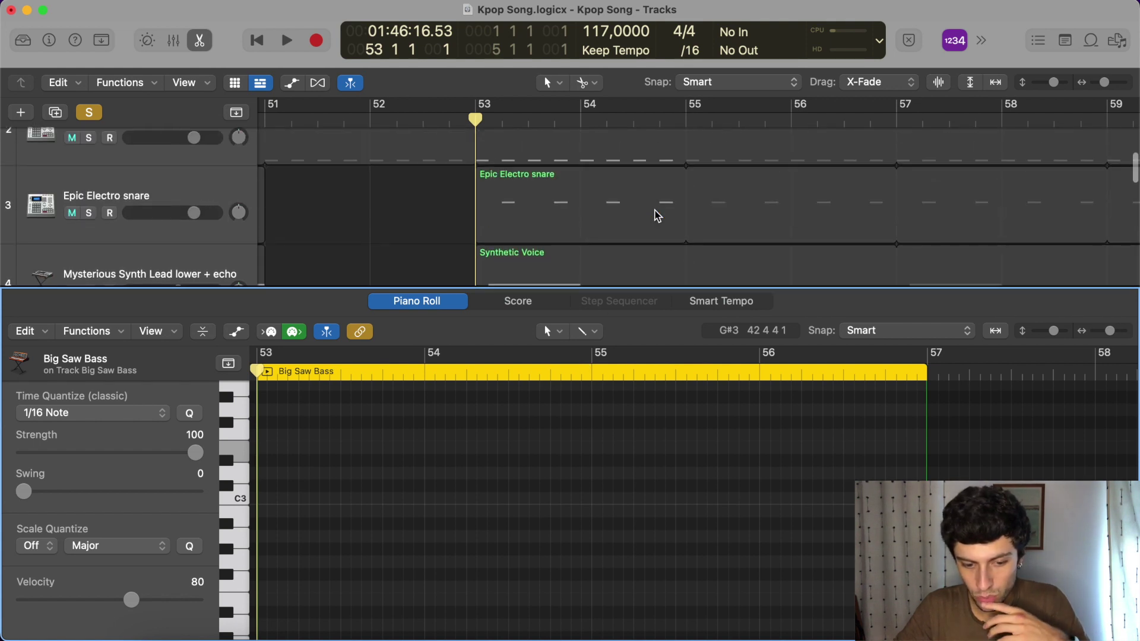
{"action": "scroll", "coordinate": [657, 216], "scroll_direction": "up", "scroll_amount": 2}
{"action": "scroll", "coordinate": [614, 209], "scroll_direction": "up", "scroll_amount": 1}
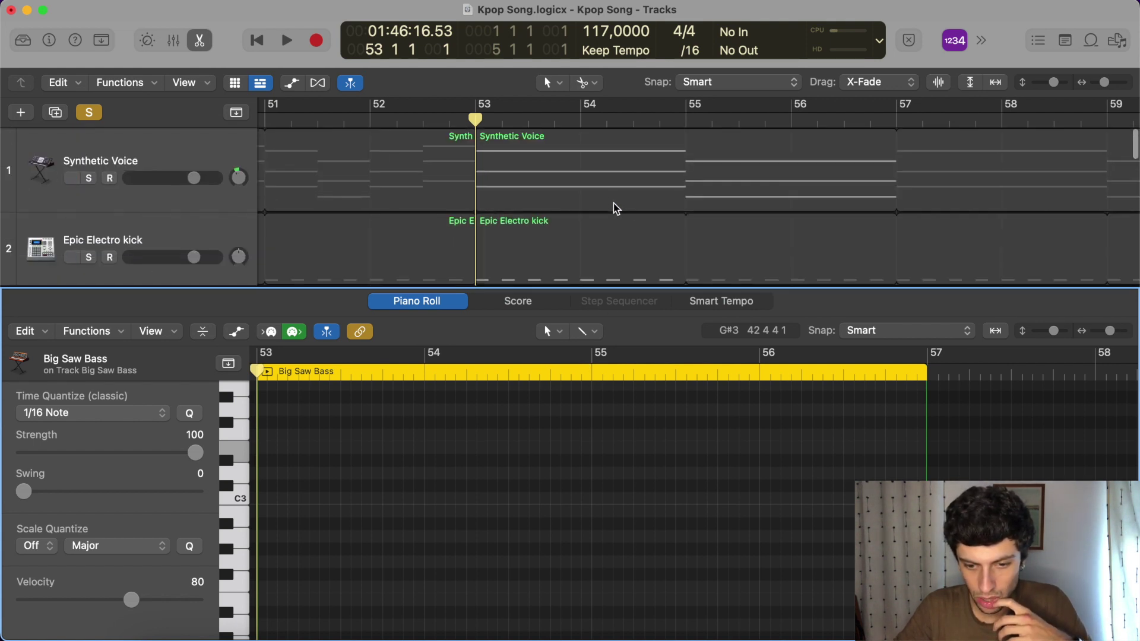
{"action": "left_click", "coordinate": [588, 189]}
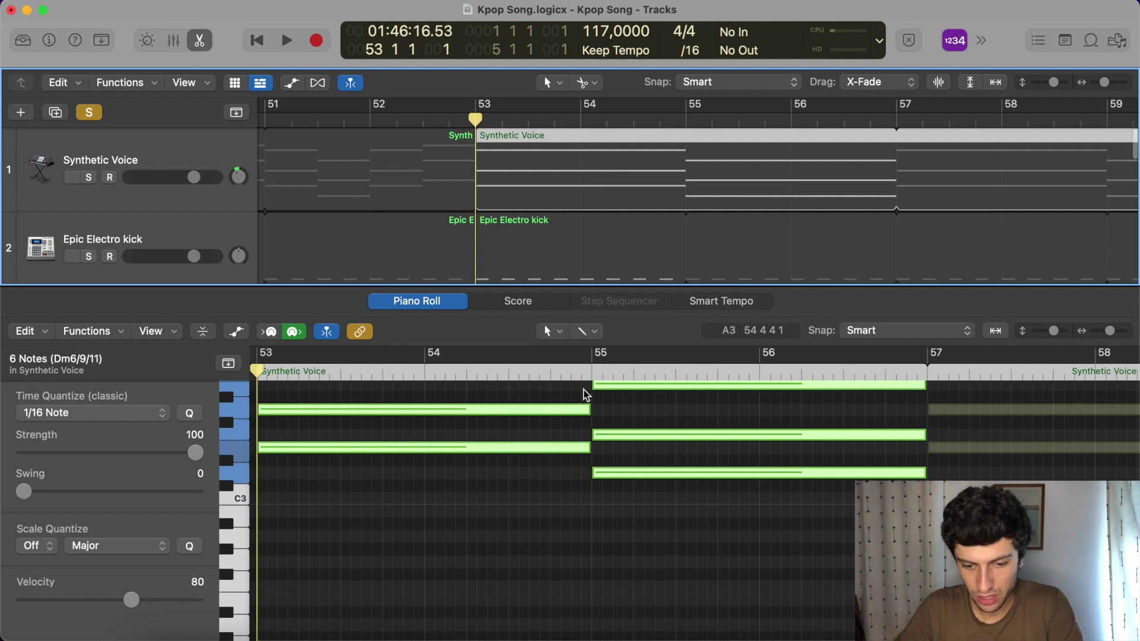
{"action": "left_click", "coordinate": [455, 447]}
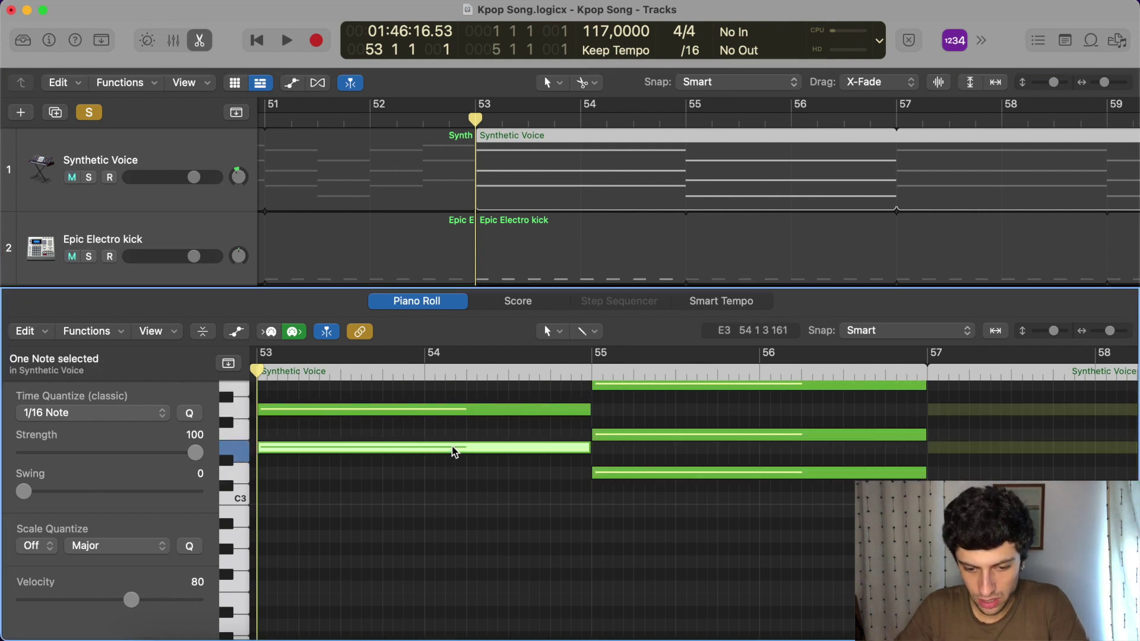
{"action": "scroll", "coordinate": [453, 450], "scroll_direction": "up", "scroll_amount": 1}
{"action": "left_click", "coordinate": [439, 430]}
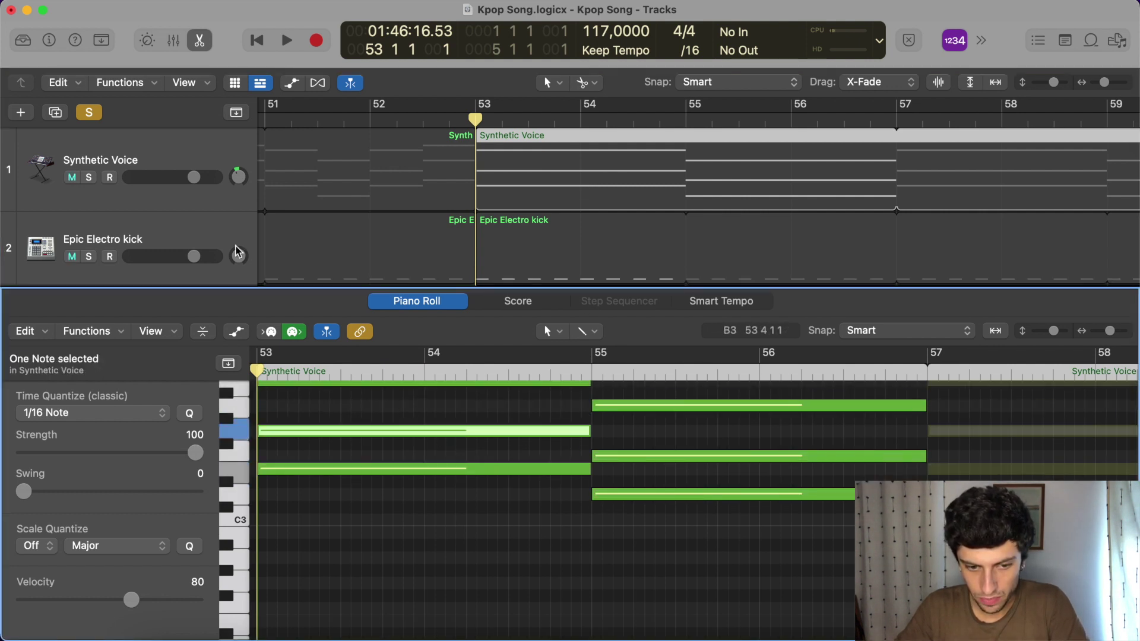
Solo the Synthetic Voice track and audition the individual notes of the first two chords in bar 5.
{"action": "left_click", "coordinate": [90, 170]}
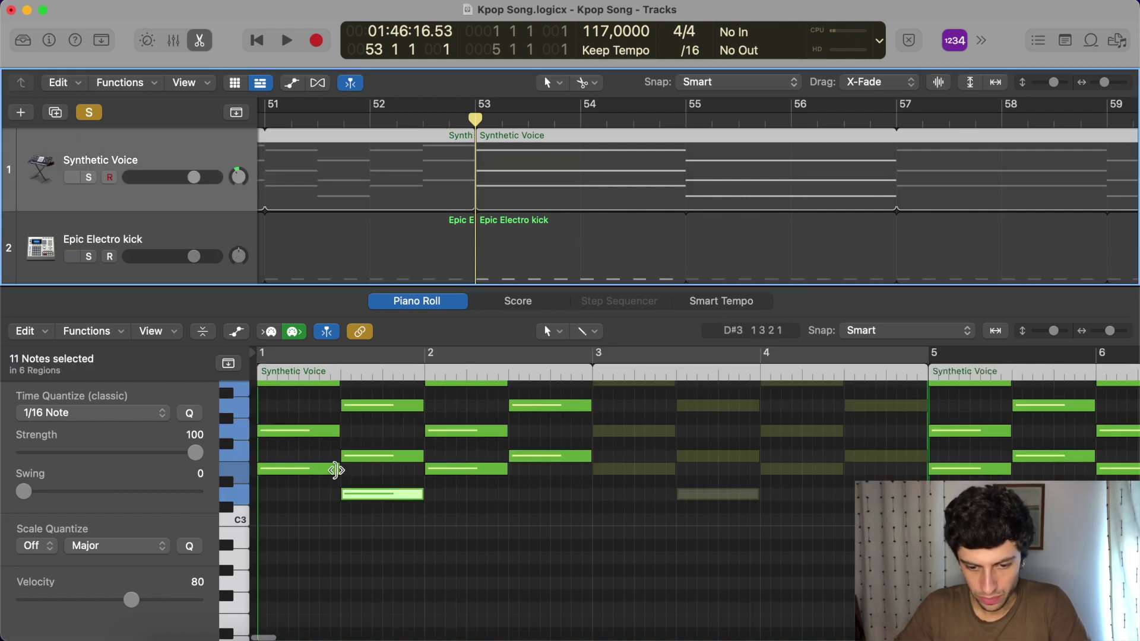
{"action": "left_click", "coordinate": [89, 178]}
{"action": "scroll", "coordinate": [605, 552], "scroll_direction": "right", "scroll_amount": 8}
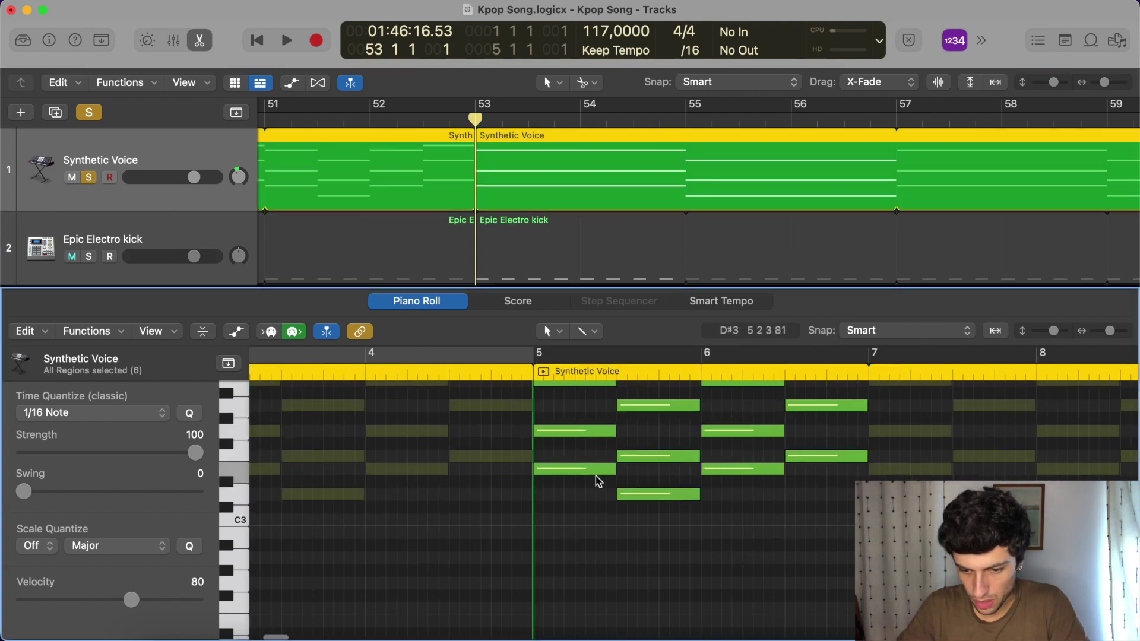
{"action": "left_click", "coordinate": [586, 469]}
{"action": "left_click_drag", "start_coordinate": [586, 469], "coordinate": [580, 432]}
{"action": "scroll", "coordinate": [578, 435], "scroll_direction": "up", "scroll_amount": 1}
{"action": "left_click", "coordinate": [577, 397]}
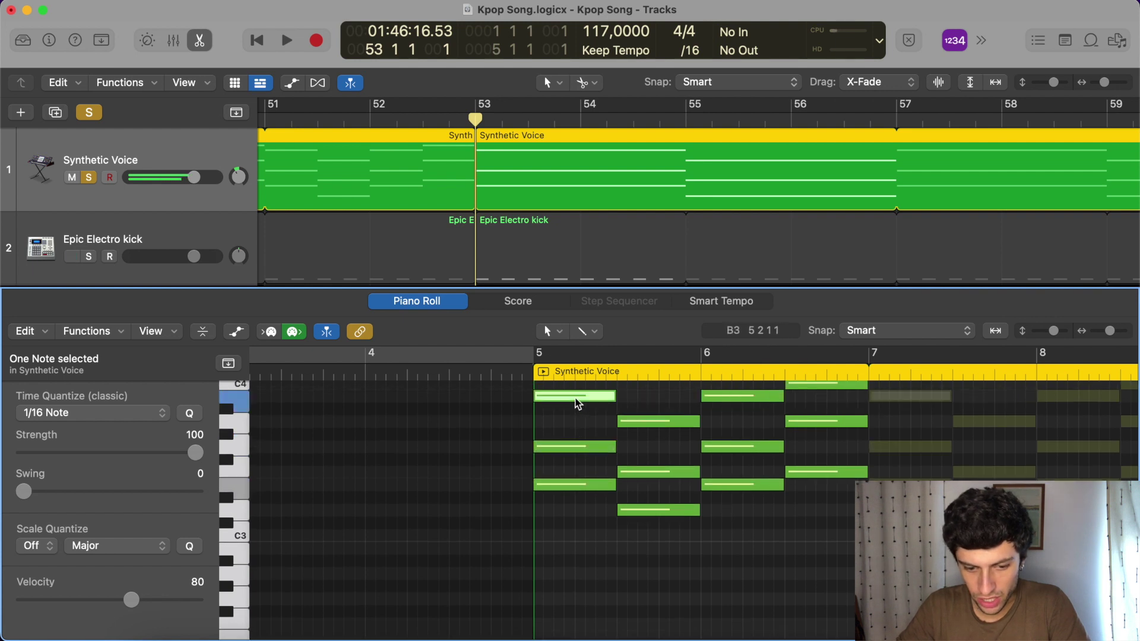
{"action": "left_click", "coordinate": [657, 510]}
{"action": "left_click", "coordinate": [671, 472]}
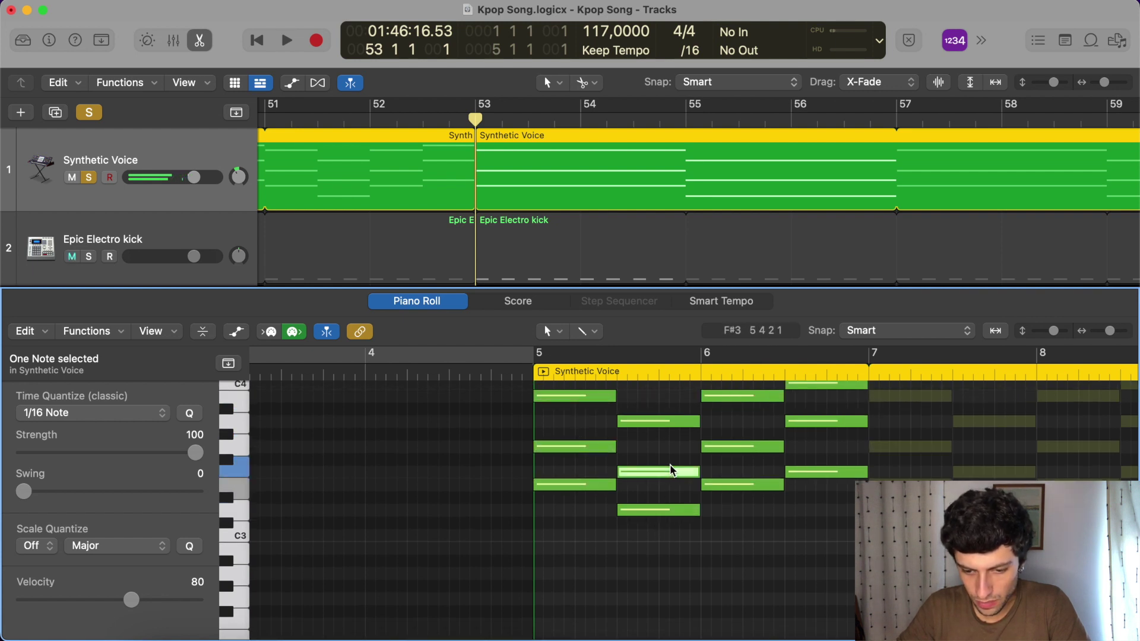
{"action": "left_click", "coordinate": [670, 424]}
Select the whole first chord and the whole second chord of bar 5 to identify them, and close the note editor.
{"action": "left_click_drag", "start_coordinate": [560, 542], "coordinate": [557, 332]}
{"action": "scroll", "coordinate": [594, 403], "scroll_direction": "down", "scroll_amount": 3}
{"action": "scroll", "coordinate": [597, 395], "scroll_direction": "right", "scroll_amount": 3}
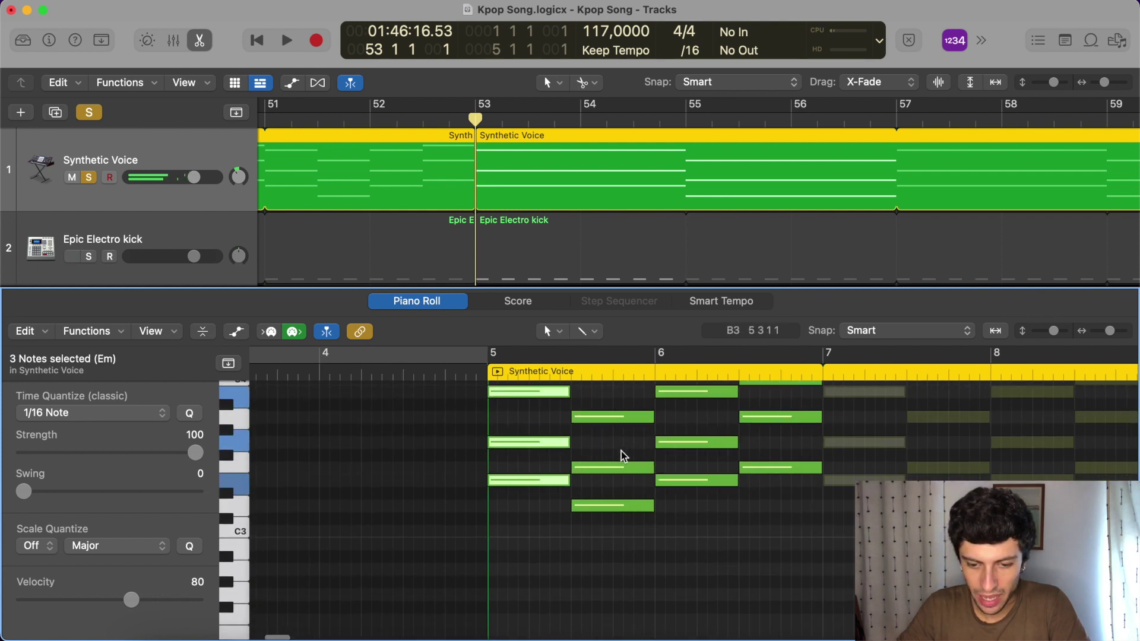
{"action": "left_click_drag", "start_coordinate": [597, 392], "coordinate": [600, 615]}
{"action": "key", "text": "e"}
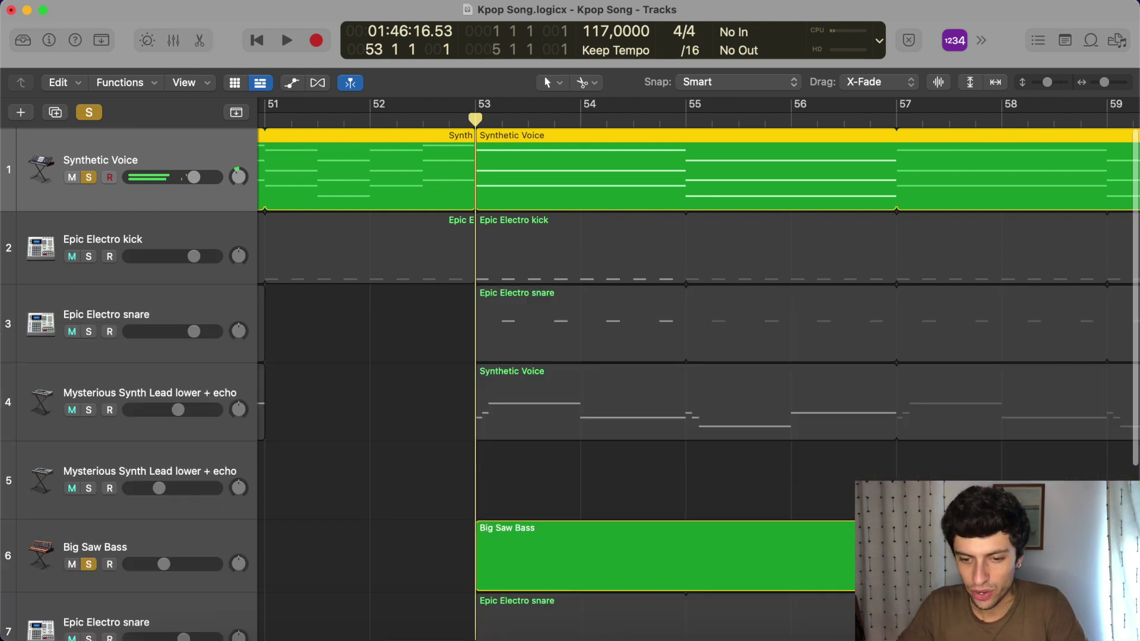
Open the empty Big Saw Bass region at bar 53 in the Piano Roll.
{"action": "scroll", "coordinate": [568, 178], "scroll_direction": "down", "scroll_amount": 2}
{"action": "scroll", "coordinate": [612, 257], "scroll_direction": "left", "scroll_amount": 2}
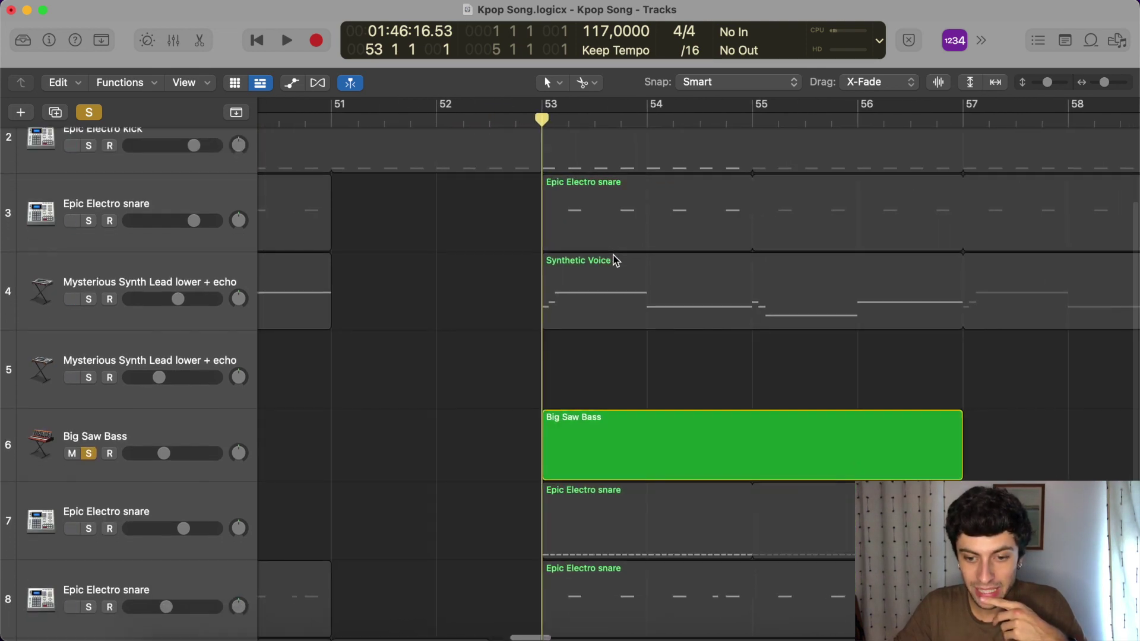
{"action": "scroll", "coordinate": [615, 259], "scroll_direction": "up", "scroll_amount": 2}
{"action": "scroll", "coordinate": [615, 259], "scroll_direction": "down", "scroll_amount": 3}
{"action": "left_click", "coordinate": [600, 453]}
{"action": "key", "text": "e"}
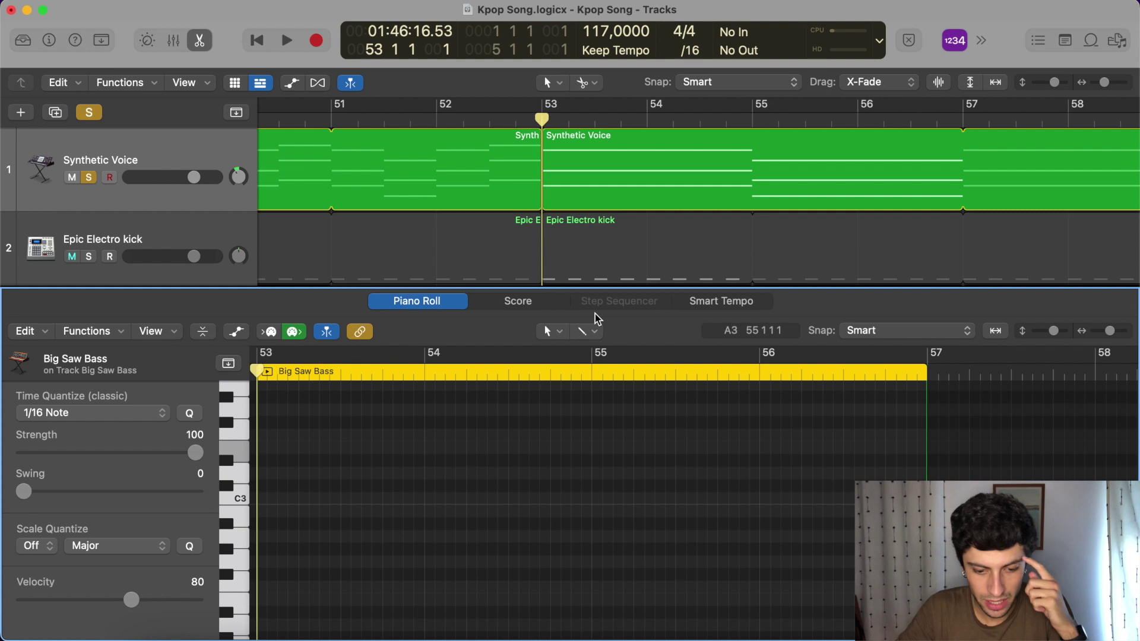
Enlarge the Piano Roll and place an E2 note at the very start of bar 53 in the Big Saw Bass region.
{"action": "scroll", "coordinate": [626, 380], "scroll_direction": "left", "scroll_amount": 3}
{"action": "scroll", "coordinate": [618, 416], "scroll_direction": "left", "scroll_amount": 8}
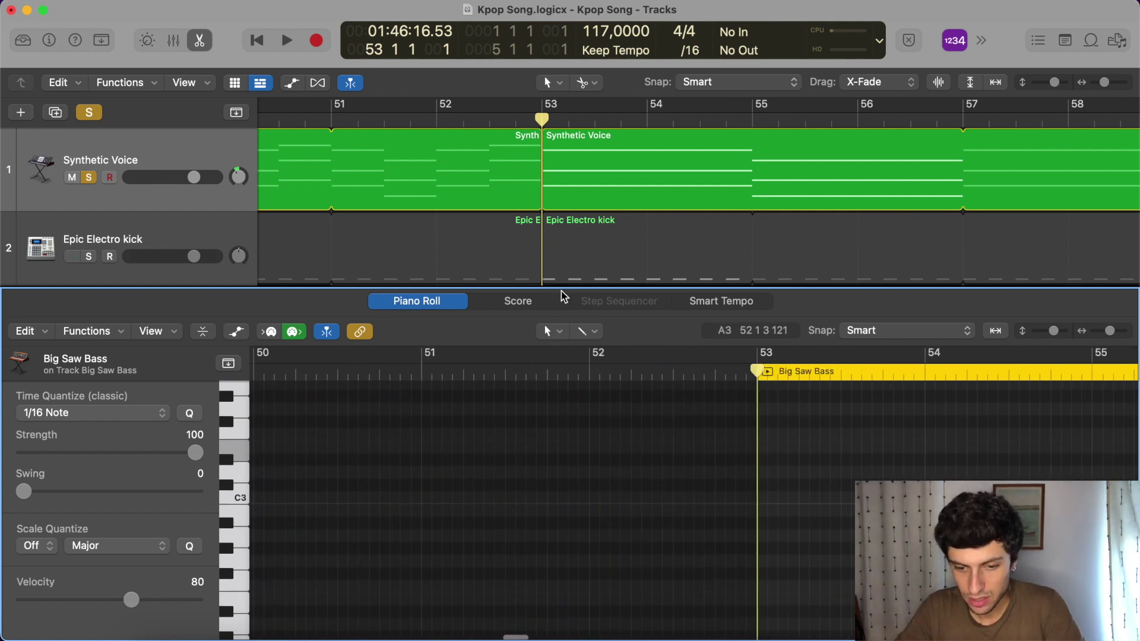
{"action": "left_click_drag", "start_coordinate": [562, 285], "coordinate": [568, 192]}
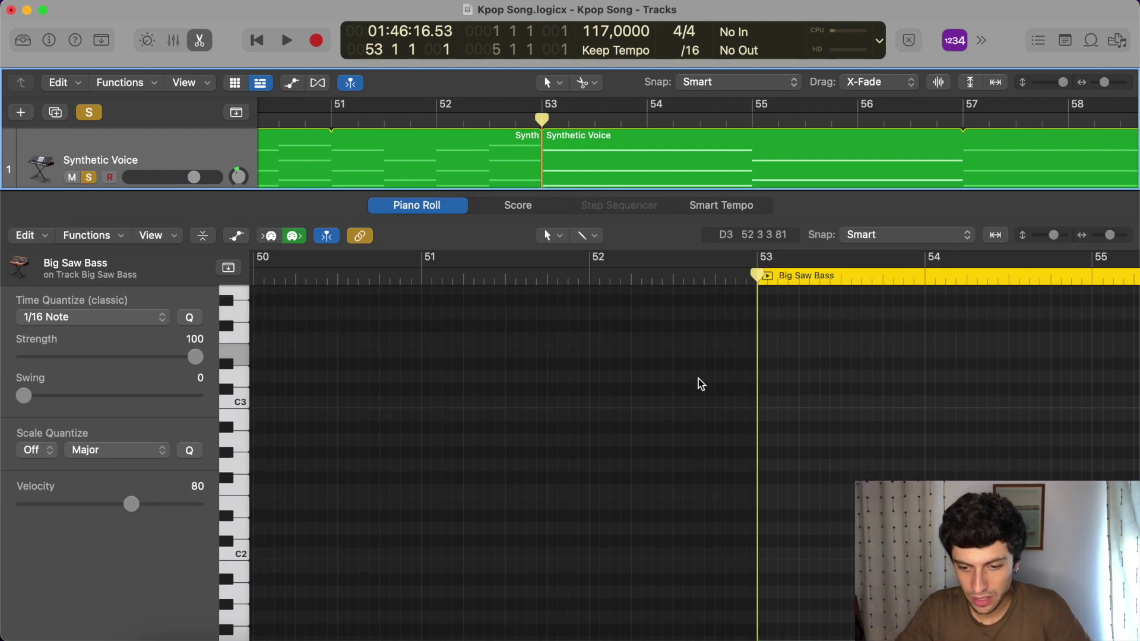
{"action": "left_click", "coordinate": [238, 359]}
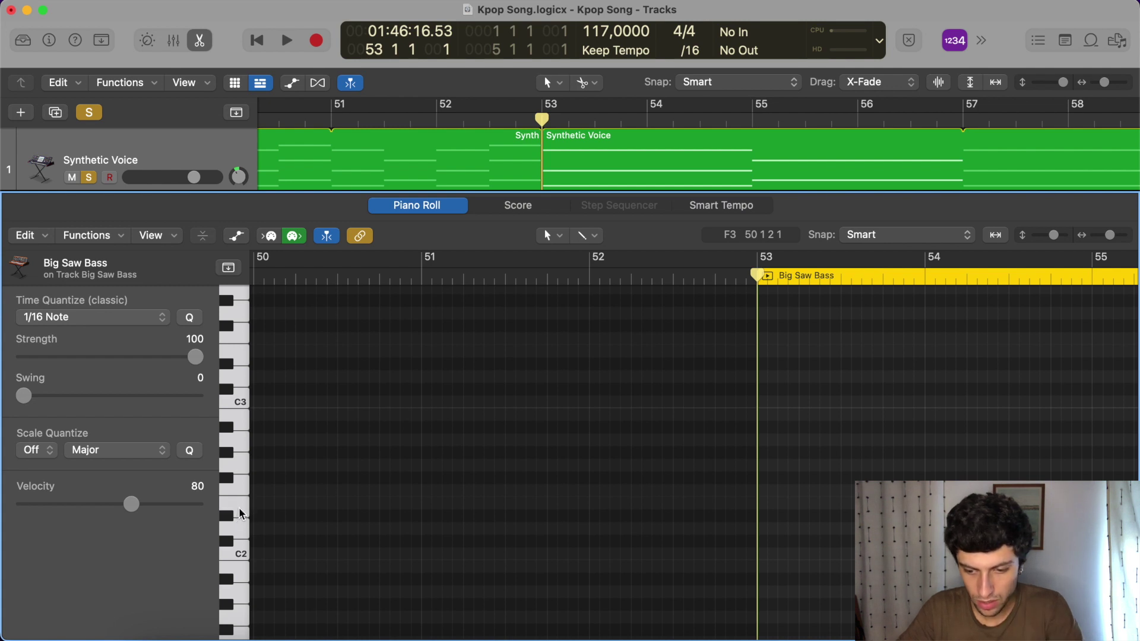
{"action": "scroll", "coordinate": [722, 502], "scroll_direction": "right", "scroll_amount": 5}
{"action": "left_click", "coordinate": [600, 502]}
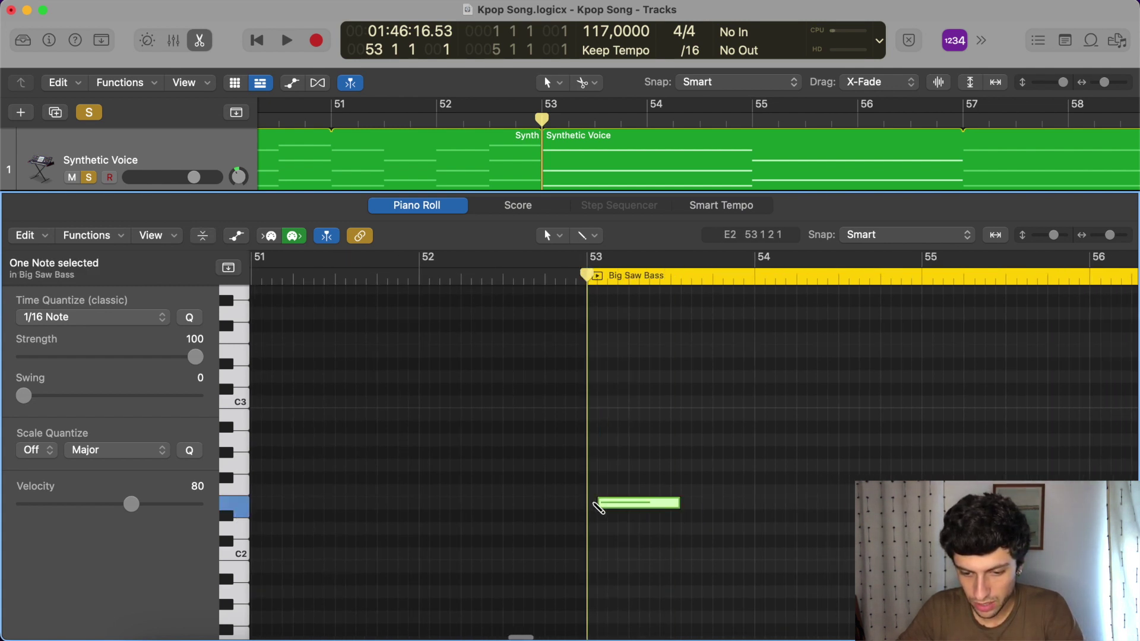
{"action": "left_click_drag", "start_coordinate": [628, 508], "coordinate": [617, 505]}
{"action": "key", "text": "super+Right"}
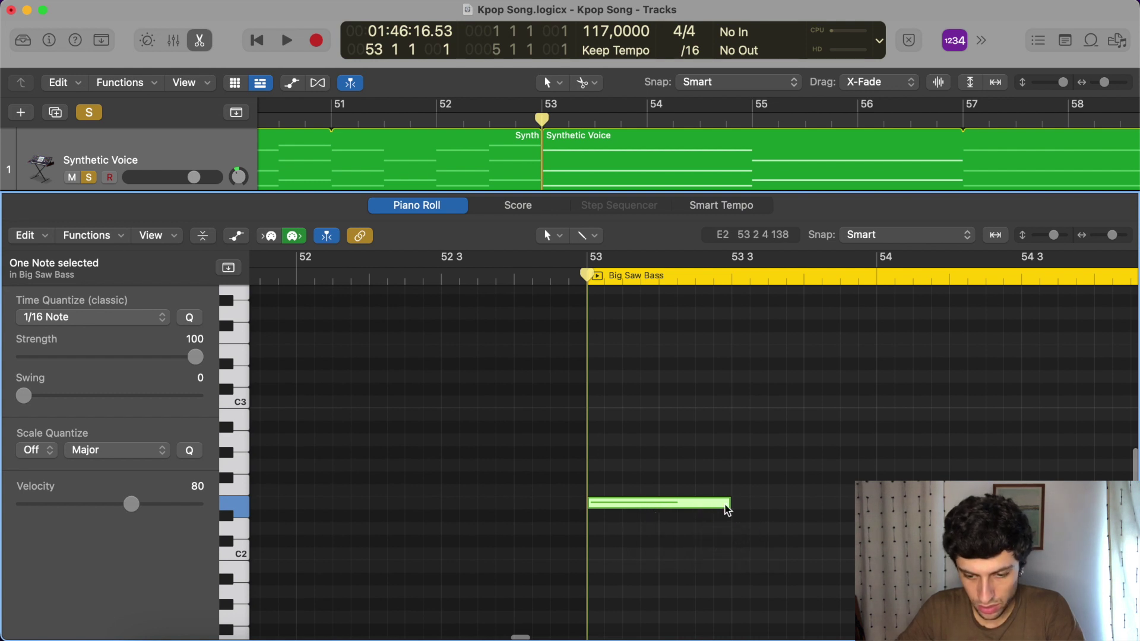
Shorten the E2 note to one beat and repeat it until four consecutive notes fill bar 53.
{"action": "left_click_drag", "start_coordinate": [726, 503], "coordinate": [658, 503]}
{"action": "left_click", "coordinate": [663, 505]}
{"action": "key", "text": "super+r"}
{"action": "key", "text": "super+r"}
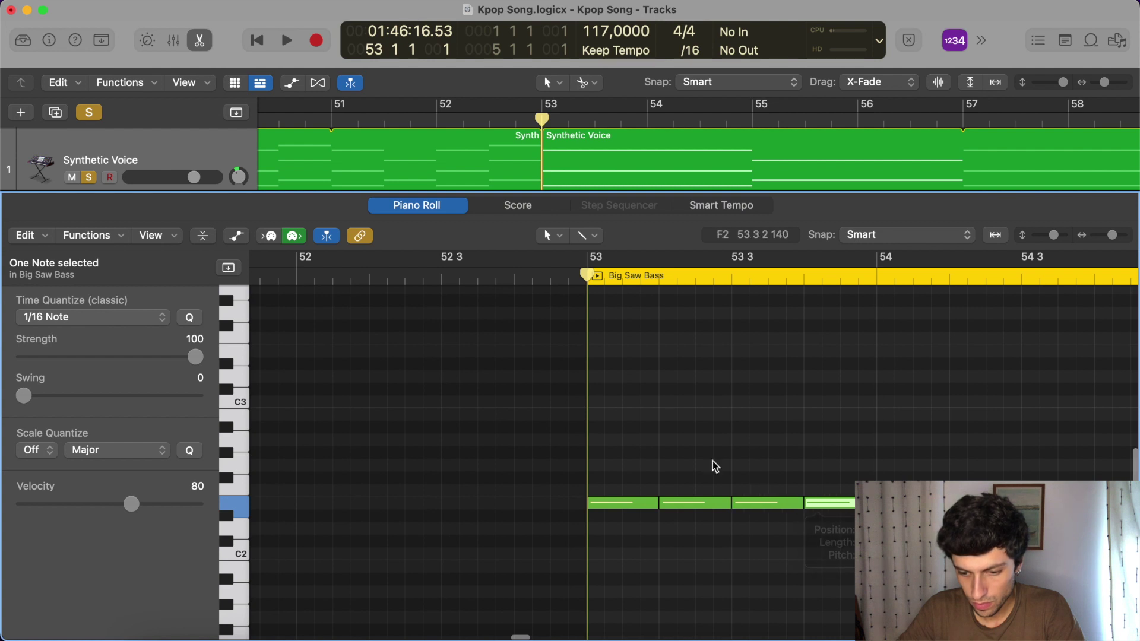
Play the soloed Synthetic Voice from bar 53 and reduce the Piano Roll's height to show more tracks.
{"action": "key", "text": "space"}
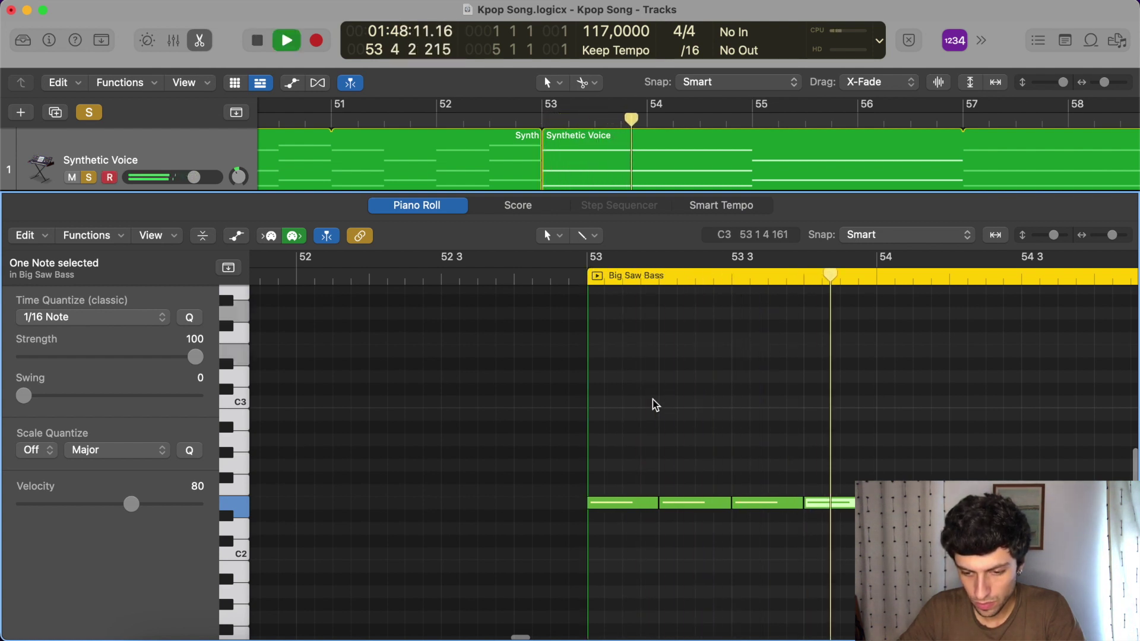
{"action": "key", "text": "space"}
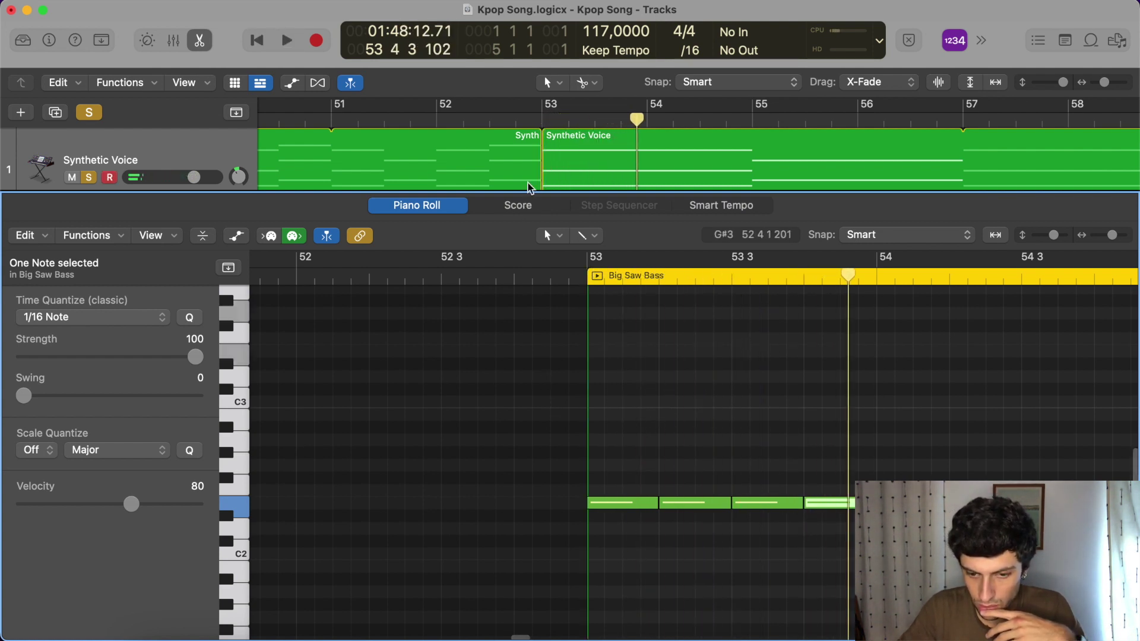
{"action": "left_click_drag", "start_coordinate": [521, 198], "coordinate": [517, 394]}
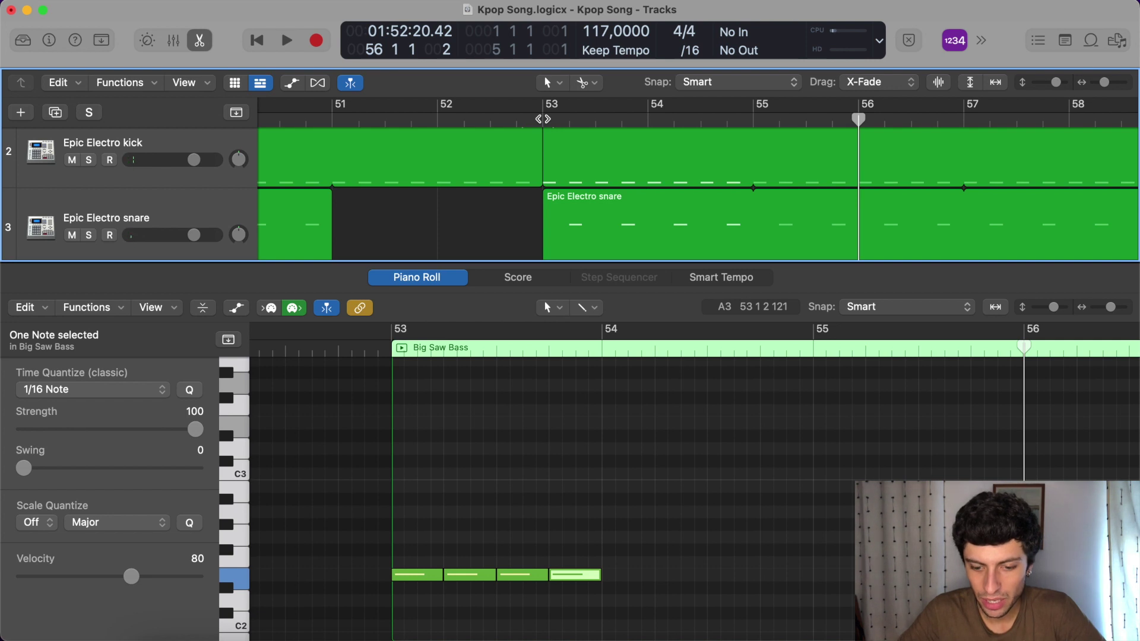
Play the full arrangement from bar 53 twice to hear the new bass notes in context.
{"action": "left_click", "coordinate": [542, 119]}
{"action": "key", "text": "space"}
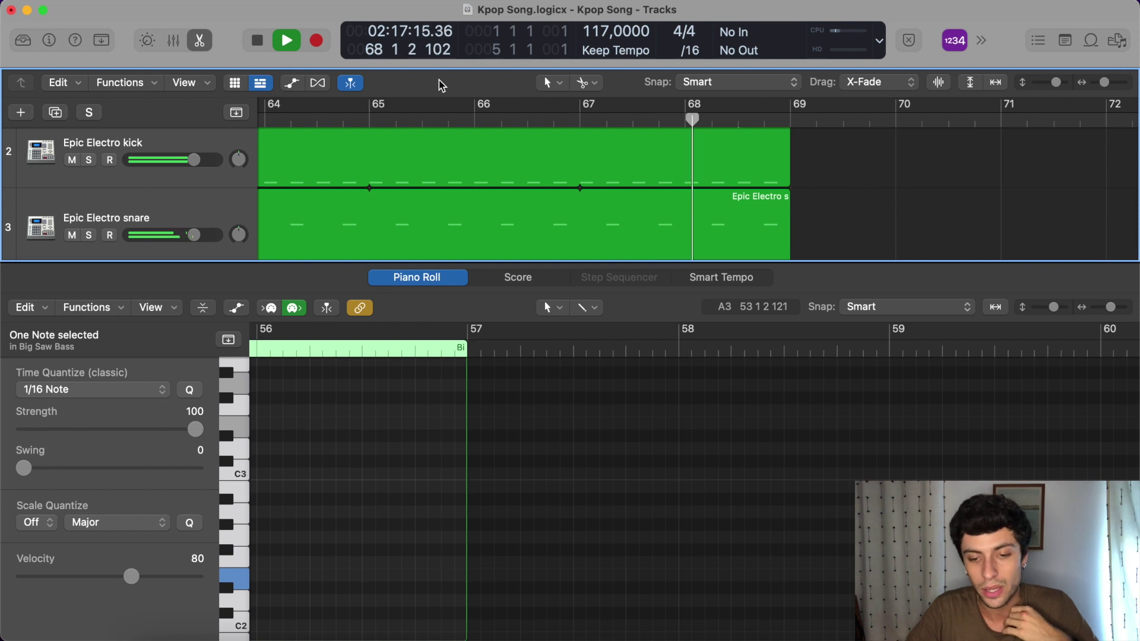
{"action": "key", "text": "space"}
{"action": "scroll", "coordinate": [512, 178], "scroll_direction": "left", "scroll_amount": 20}
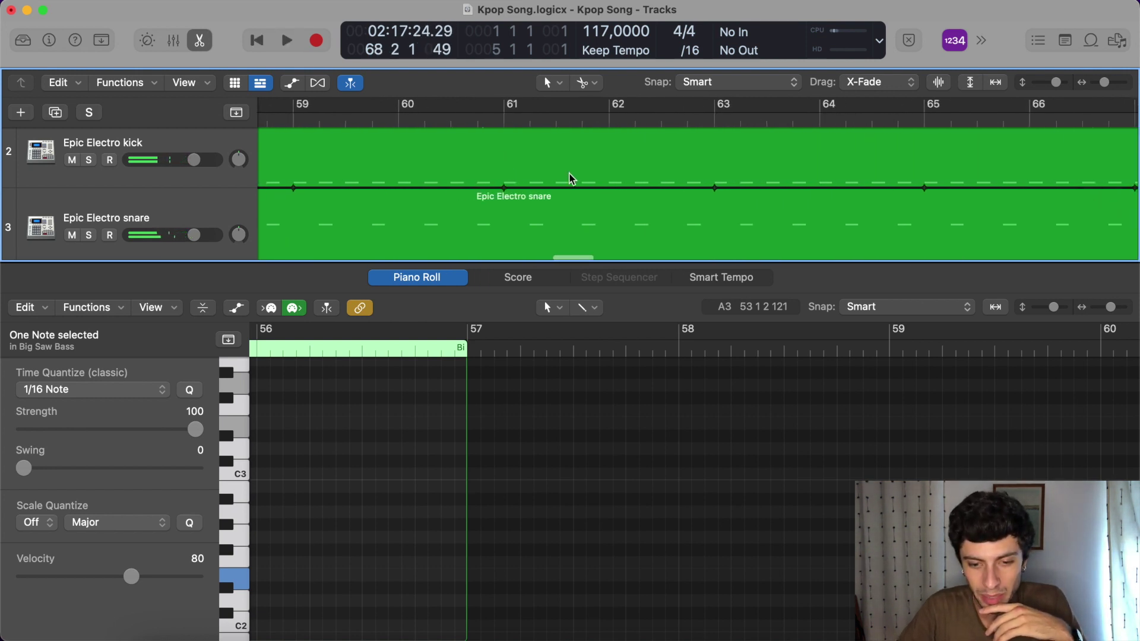
{"action": "left_click", "coordinate": [600, 121]}
{"action": "scroll", "coordinate": [492, 386], "scroll_direction": "down", "scroll_amount": 5}
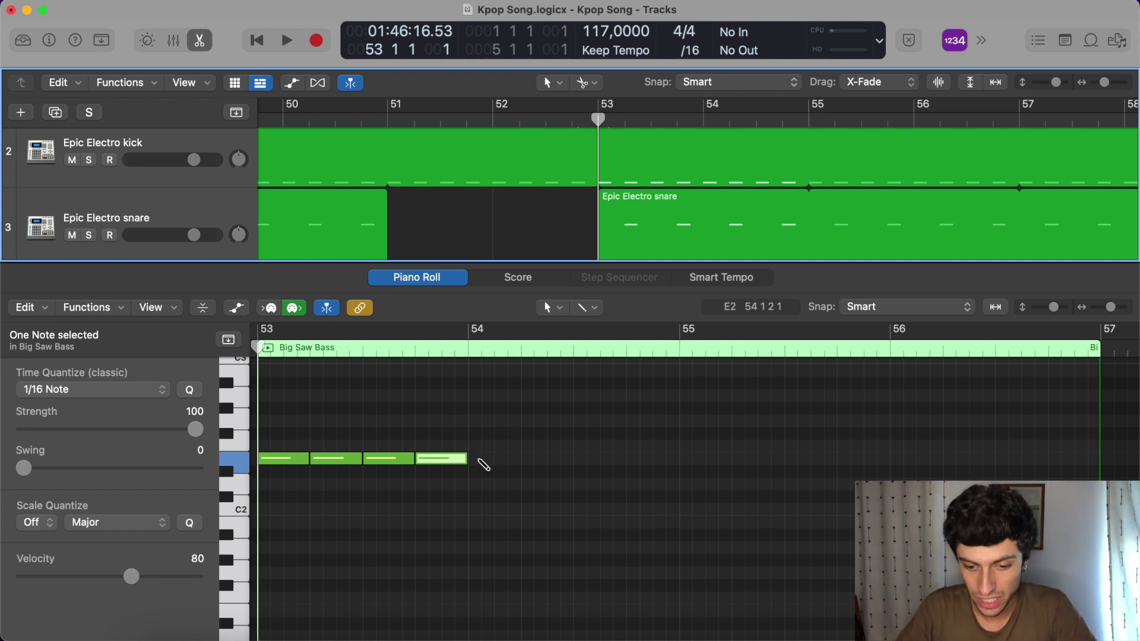
{"action": "key", "text": "space"}
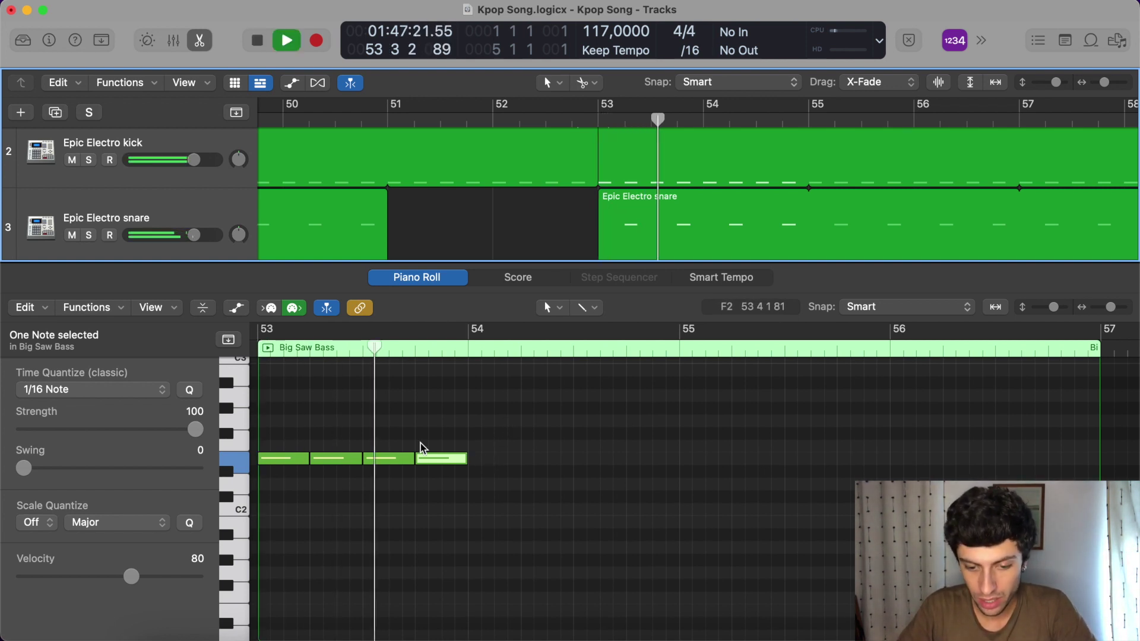
{"action": "key", "text": "space"}
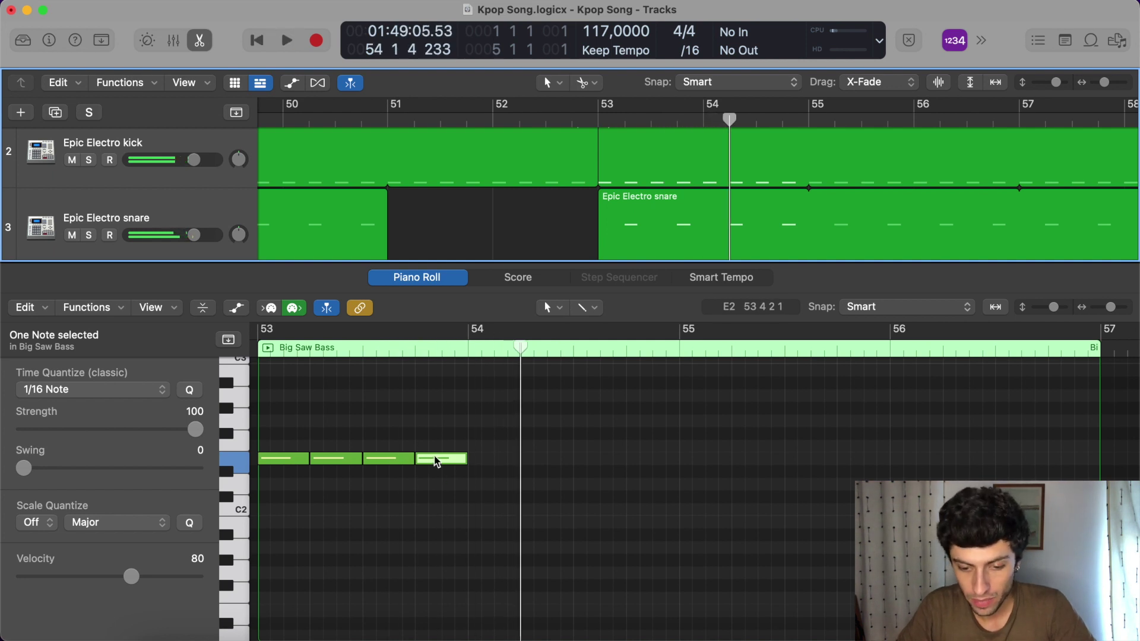
Add E2 notes on beats 1 and 2 of bar 54, trimming the first so it starts just before beat 2.
{"action": "left_click", "coordinate": [438, 463]}
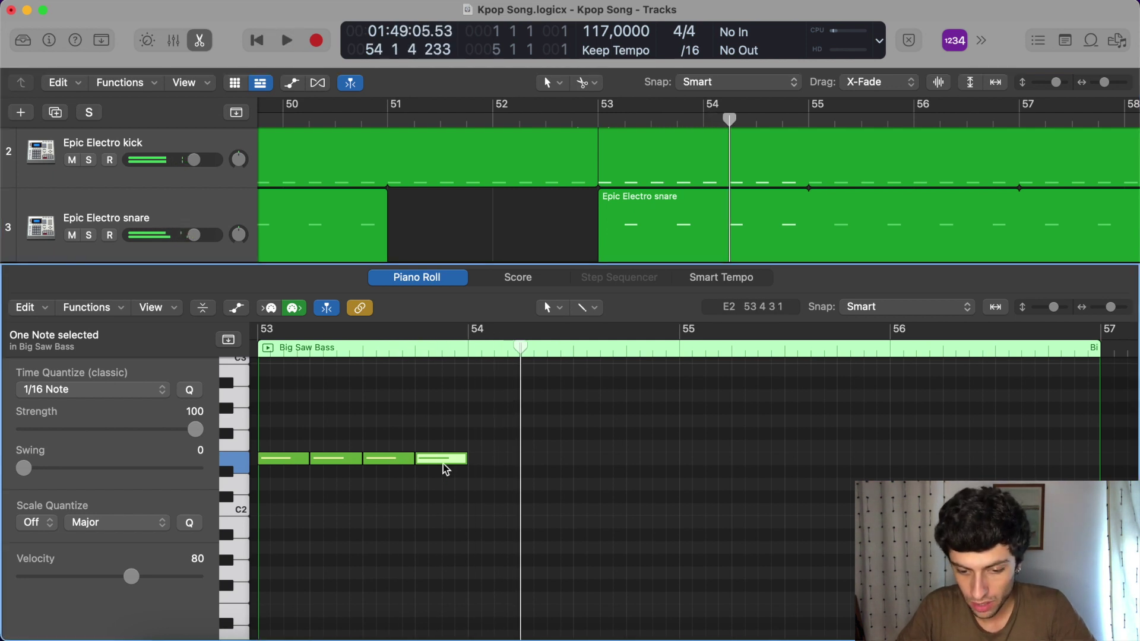
{"action": "left_click", "coordinate": [488, 460]}
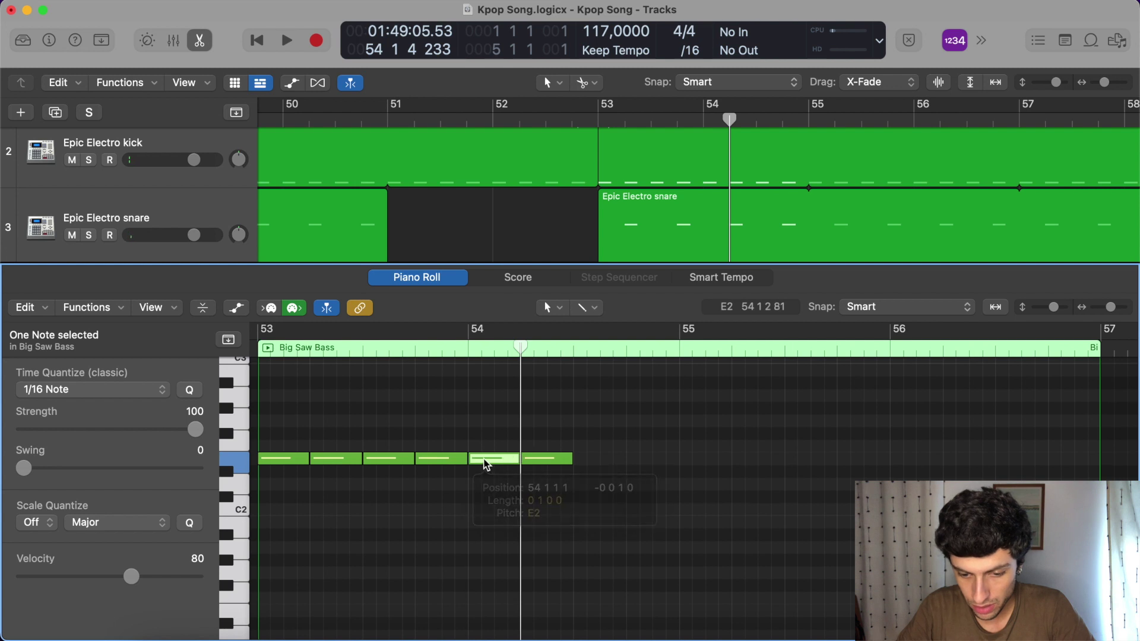
{"action": "mouse_move", "coordinate": [486, 462]}
{"action": "left_mouse_down"}
{"action": "mouse_move", "coordinate": [473, 458]}
{"action": "mouse_move", "coordinate": [499, 462]}
{"action": "left_mouse_up"}
Solo the Big Saw Bass track, set the cycle range from bar 53 to bar 57, and play it.
{"action": "scroll", "coordinate": [501, 224], "scroll_direction": "down", "scroll_amount": 8}
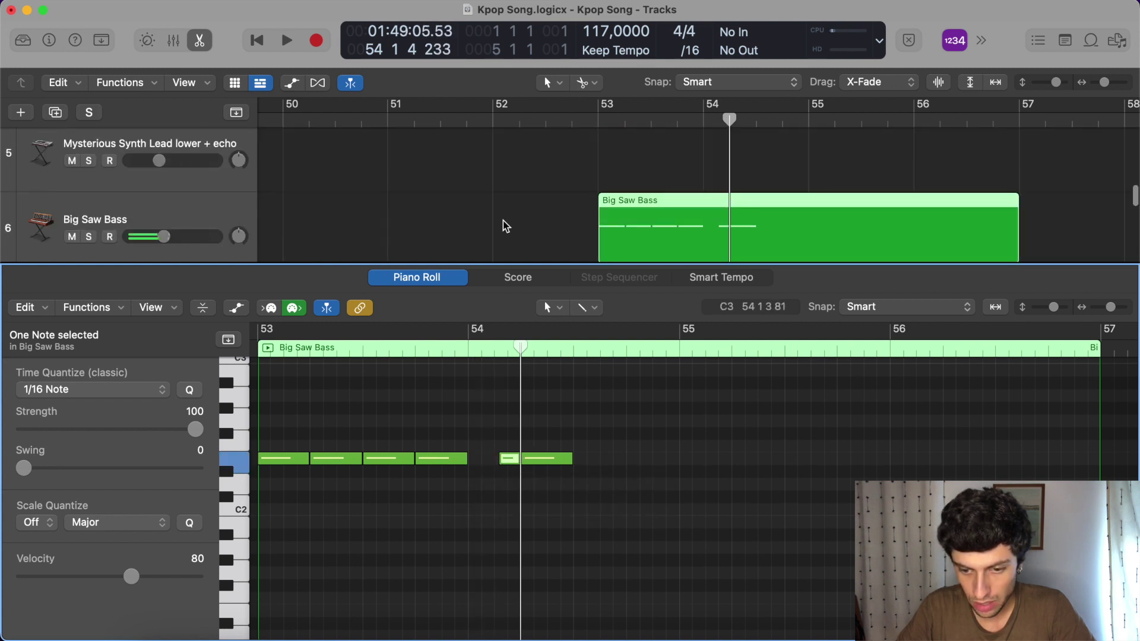
{"action": "left_click", "coordinate": [89, 189]}
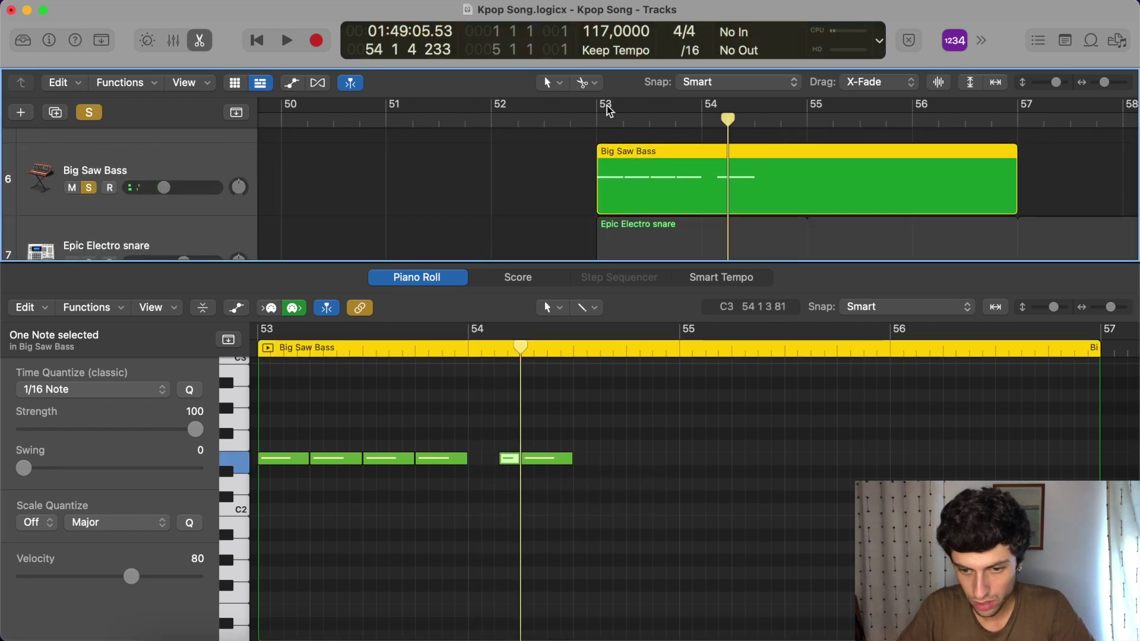
{"action": "left_click_drag", "start_coordinate": [599, 112], "coordinate": [1017, 108]}
{"action": "key", "text": "space"}
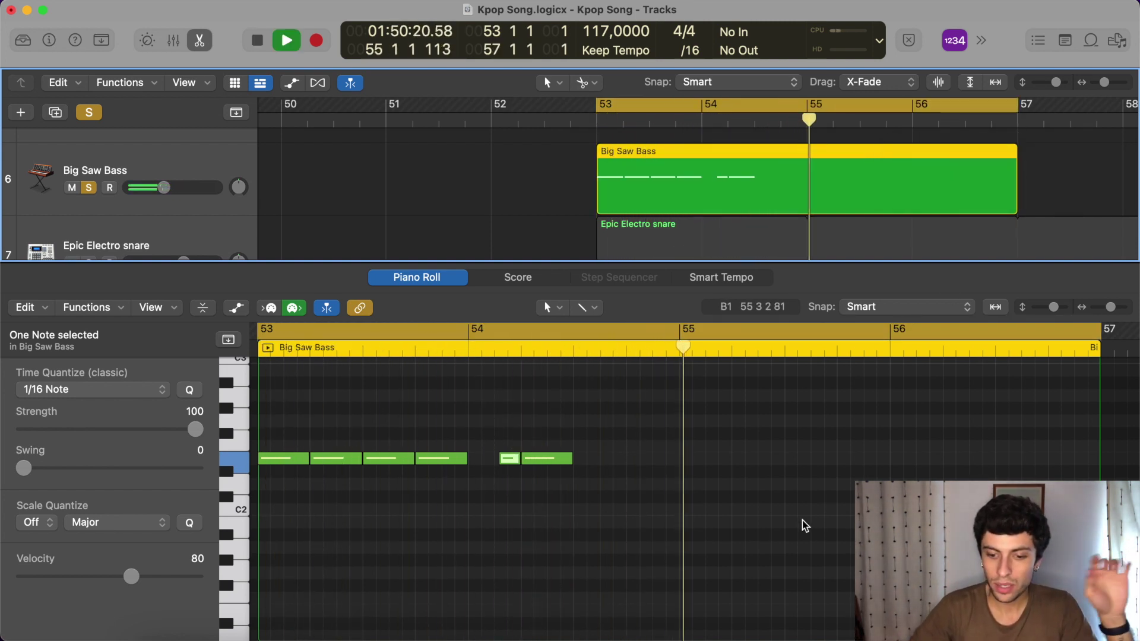
{"action": "key", "text": "space"}
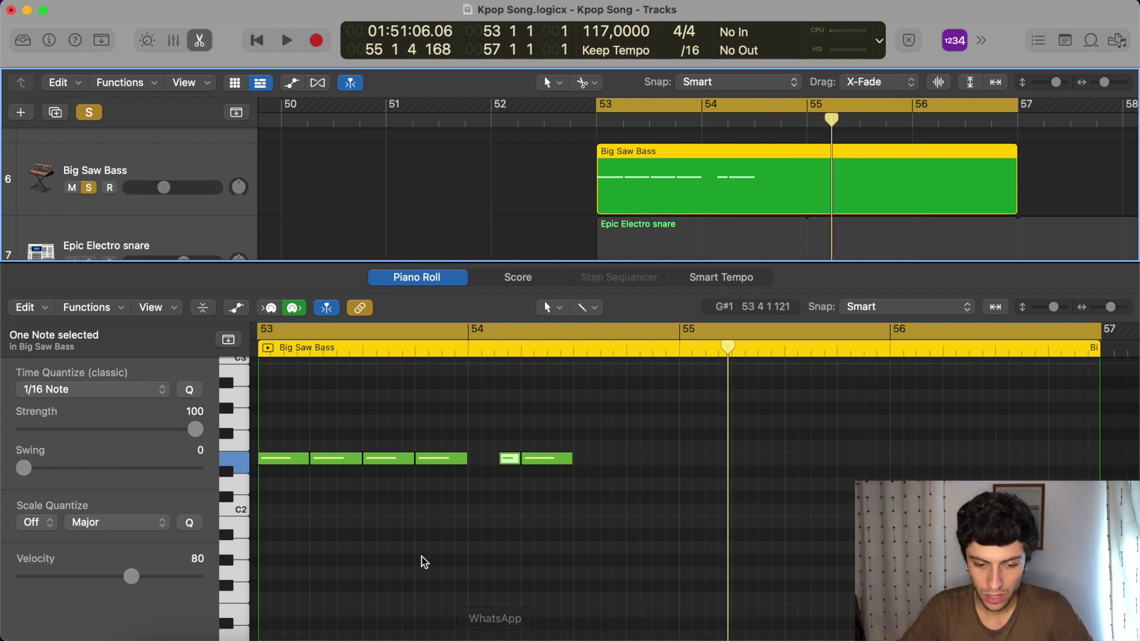
Add a one-beat B1 note on beat 3 of bar 54 and play the bass line from bar 53.
{"action": "left_click", "coordinate": [244, 532]}
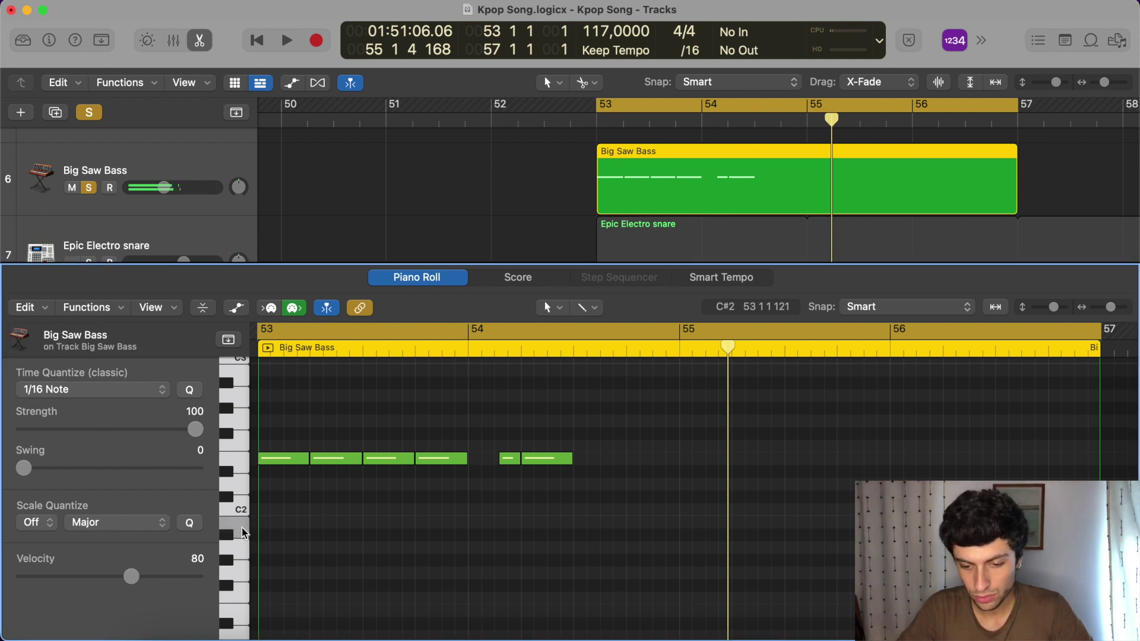
{"action": "left_click", "coordinate": [582, 523]}
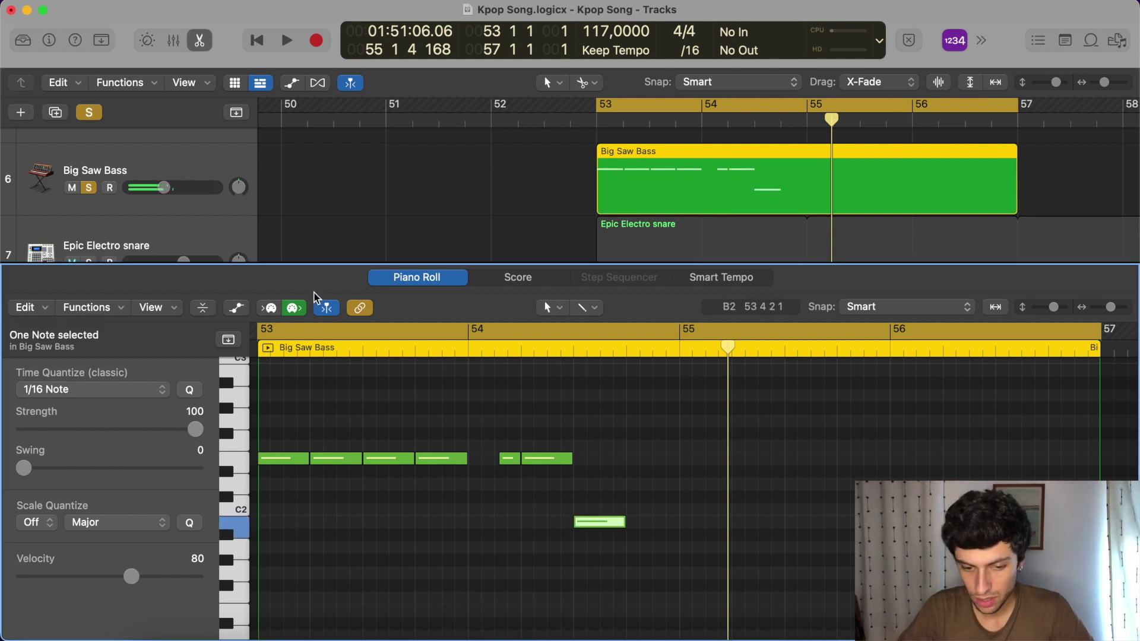
{"action": "left_click", "coordinate": [636, 111]}
{"action": "key", "text": "space"}
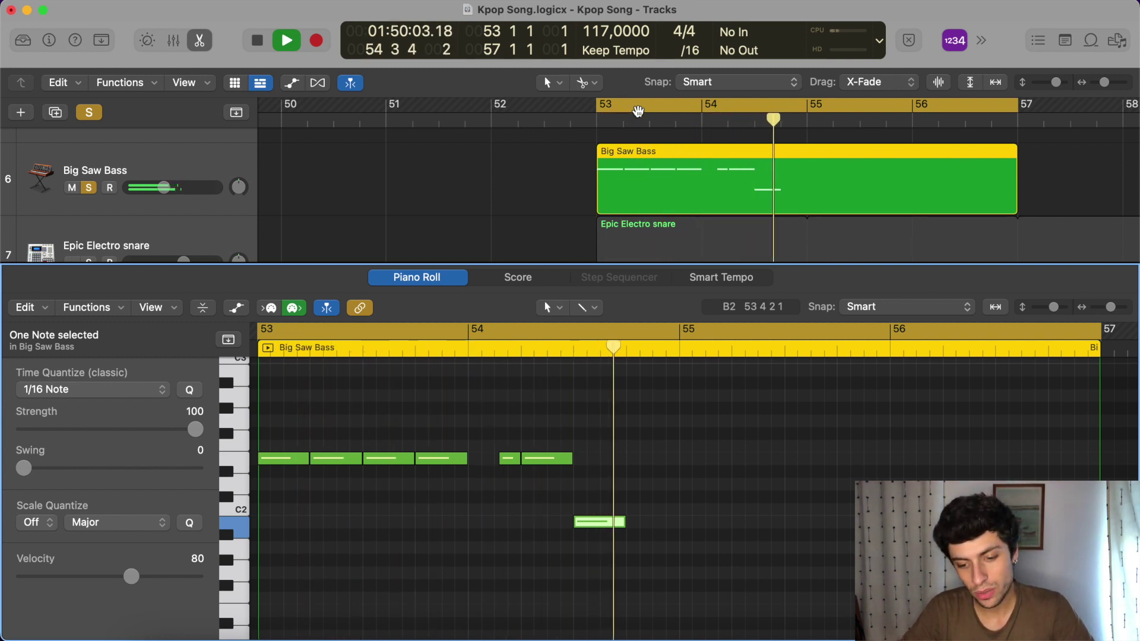
{"action": "key", "text": "space"}
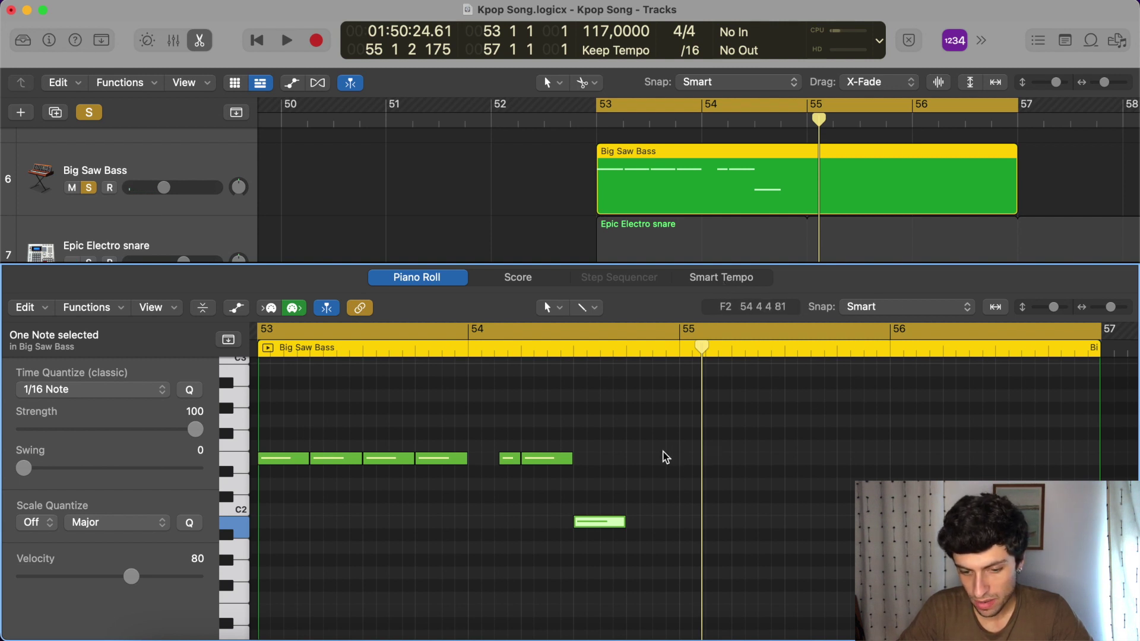
Audition the E2 and D2 pitches for the next bass note and replay the cycled bass line.
{"action": "left_click", "coordinate": [241, 470]}
{"action": "left_click", "coordinate": [241, 471]}
{"action": "left_click", "coordinate": [241, 471]}
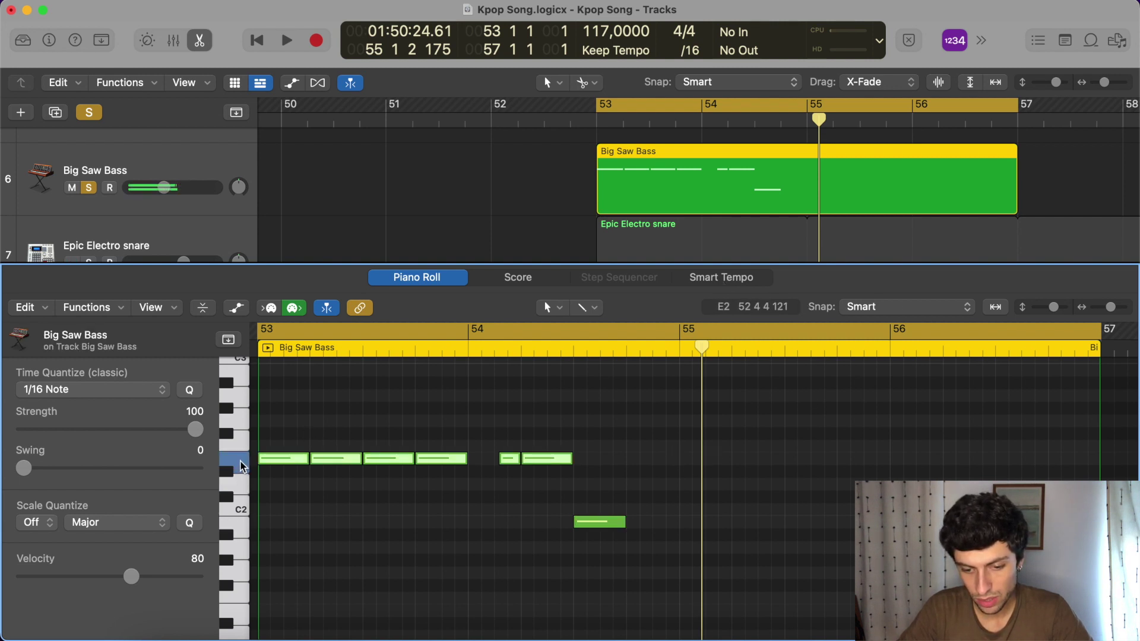
{"action": "left_click", "coordinate": [242, 486]}
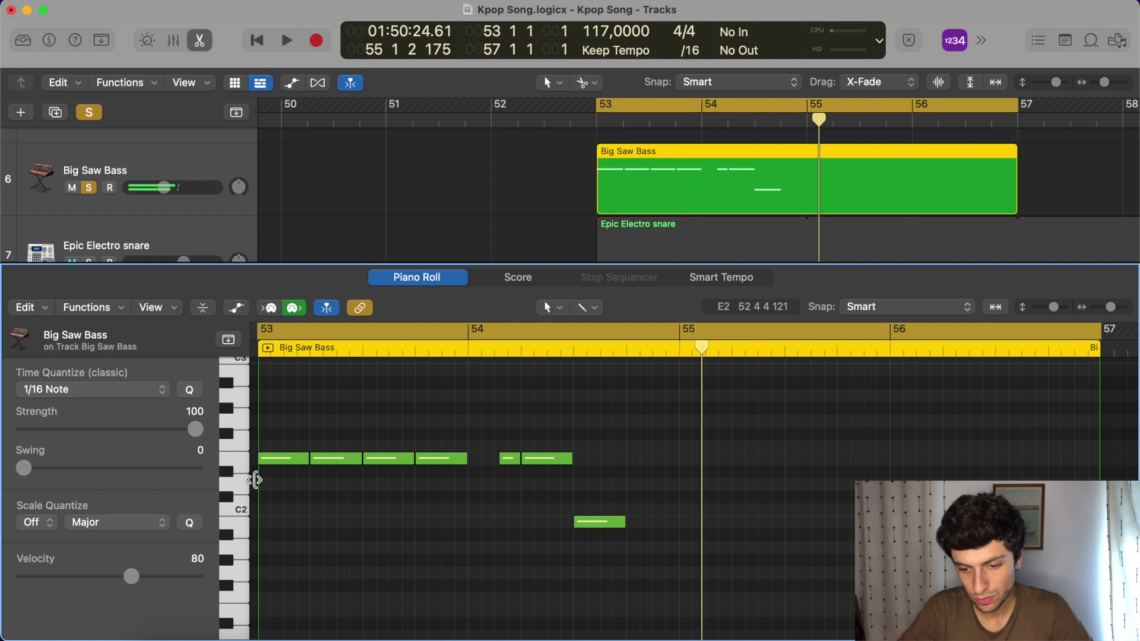
{"action": "left_click", "coordinate": [242, 460]}
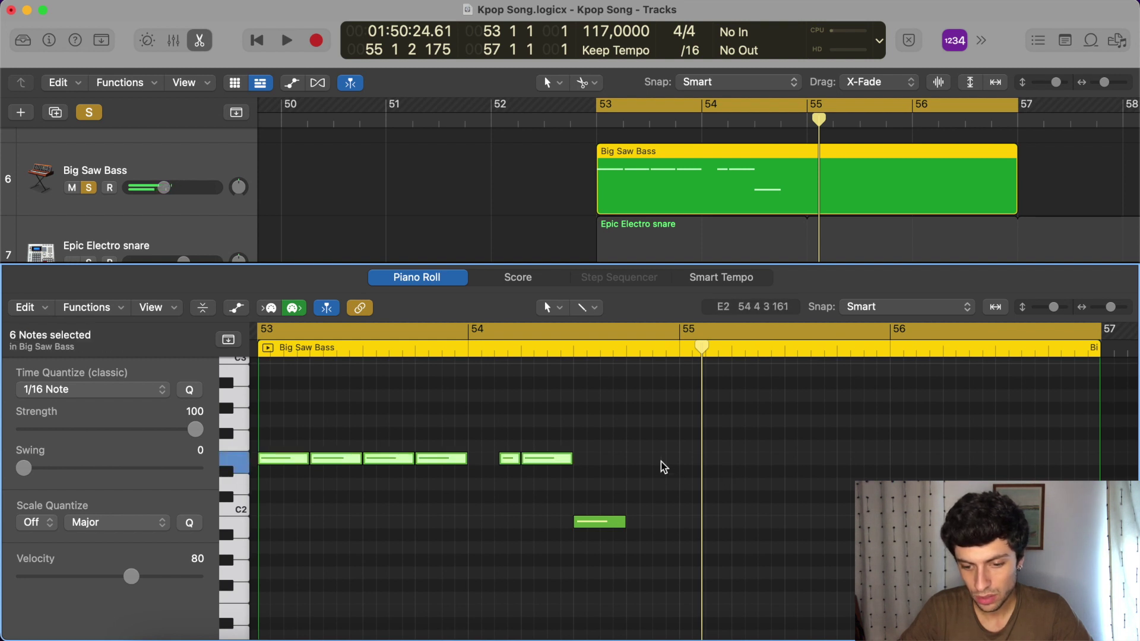
{"action": "left_click", "coordinate": [519, 432]}
{"action": "key", "text": "space"}
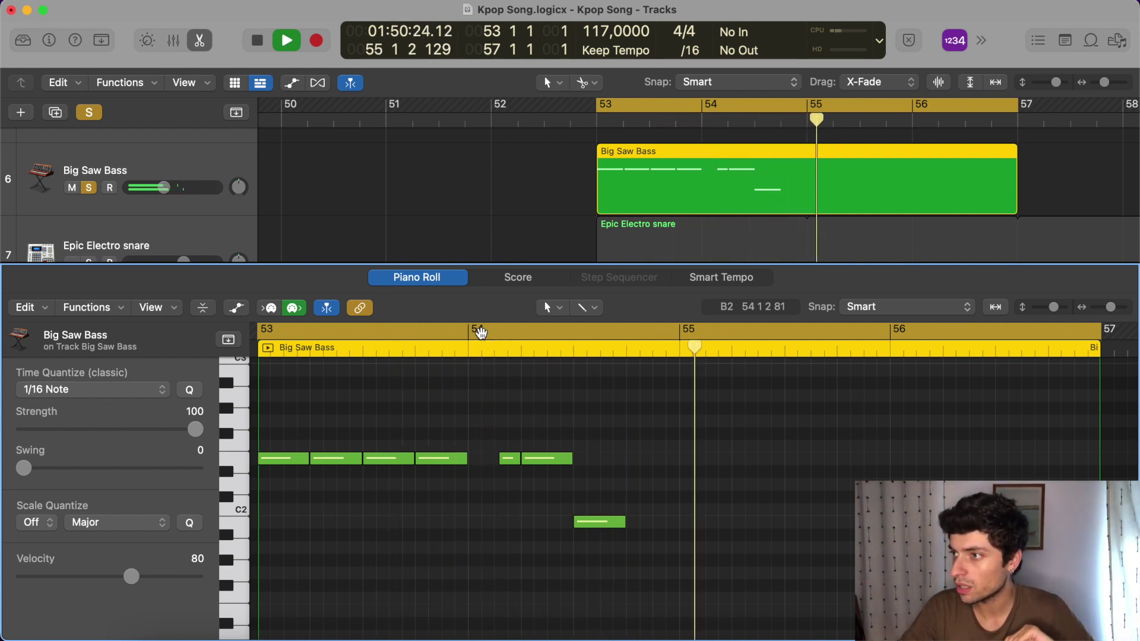
{"action": "key", "text": "space"}
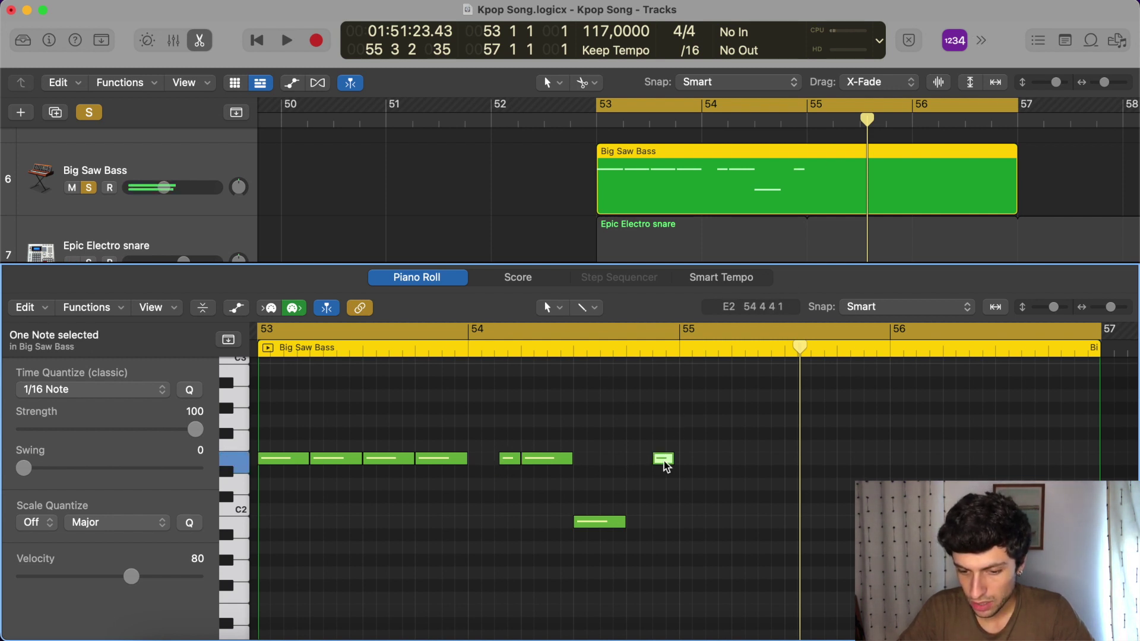
Add a short E2 note at the end of bar 54 and lengthen both short E2 notes to about half a beat.
{"action": "left_click", "coordinate": [557, 461]}
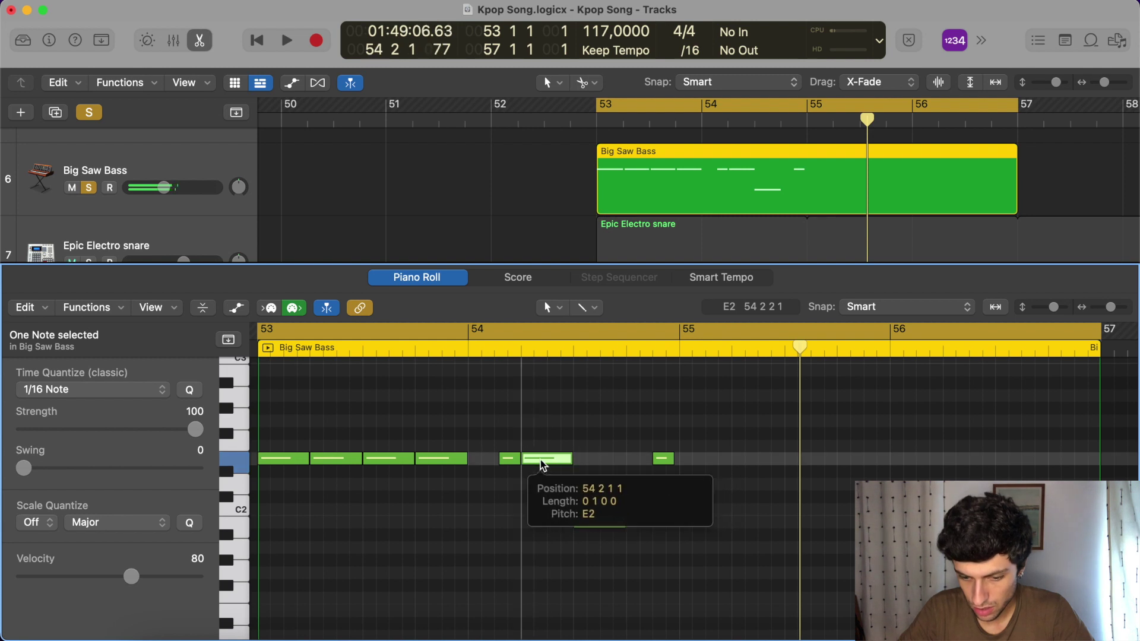
{"action": "left_click", "coordinate": [666, 466]}
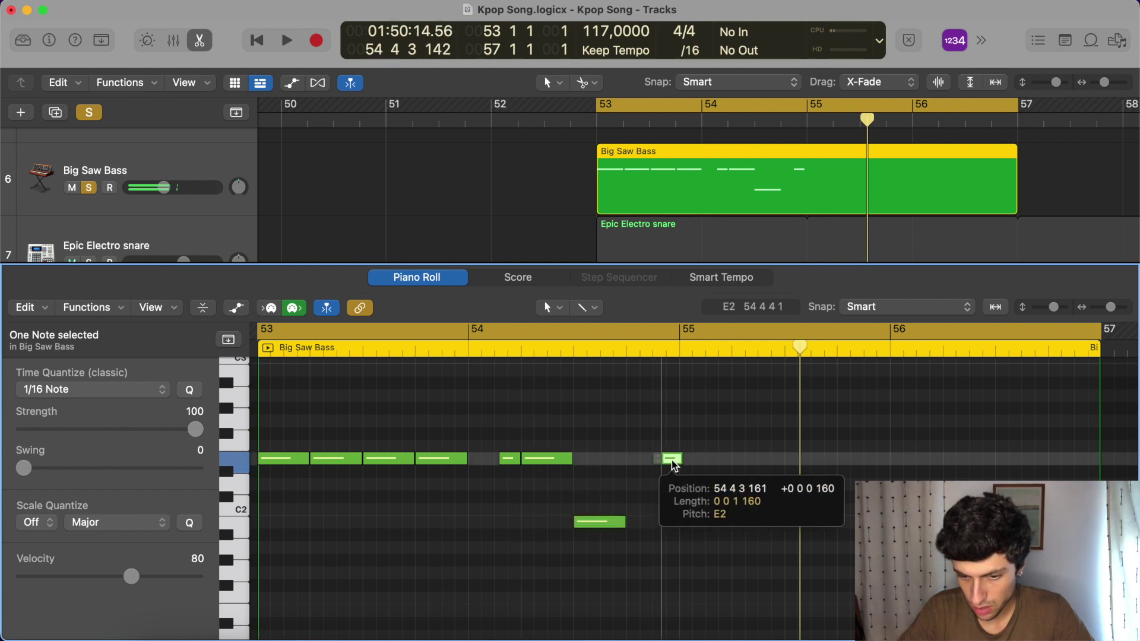
{"action": "left_click_drag", "start_coordinate": [673, 458], "coordinate": [678, 461]}
{"action": "mouse_move", "coordinate": [519, 463]}
{"action": "left_mouse_down"}
{"action": "mouse_move", "coordinate": [502, 461]}
{"action": "mouse_move", "coordinate": [520, 458]}
{"action": "left_mouse_up"}
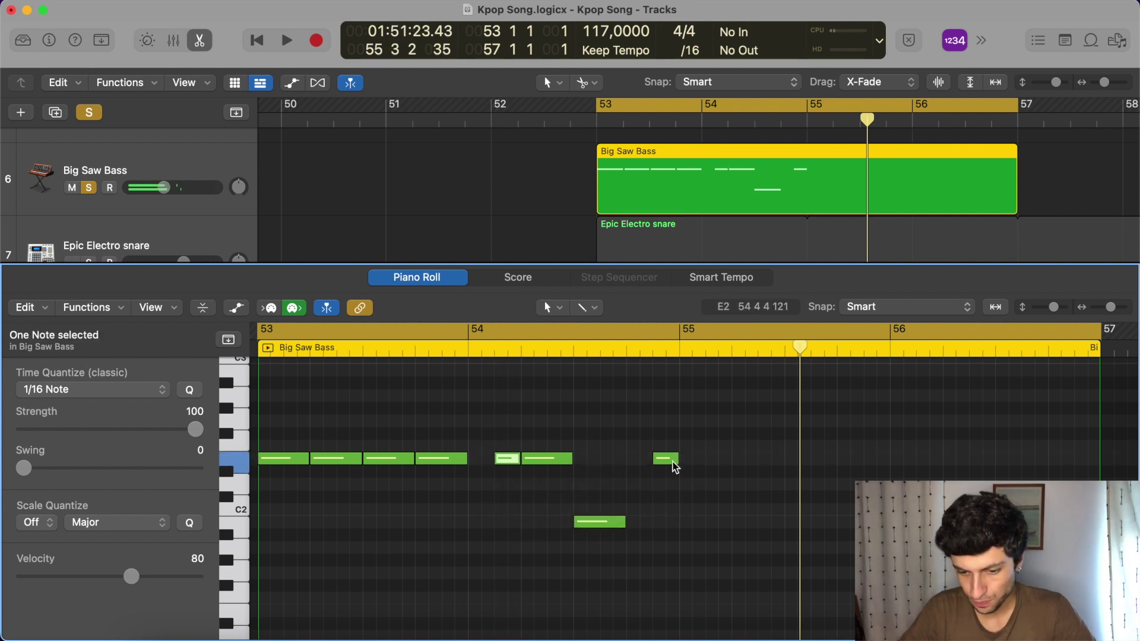
Add a D2 note at the start of bar 55 and lengthen it to one beat.
{"action": "scroll", "coordinate": [804, 172], "scroll_direction": "up", "scroll_amount": 10}
{"action": "scroll", "coordinate": [806, 174], "scroll_direction": "down", "scroll_amount": 8}
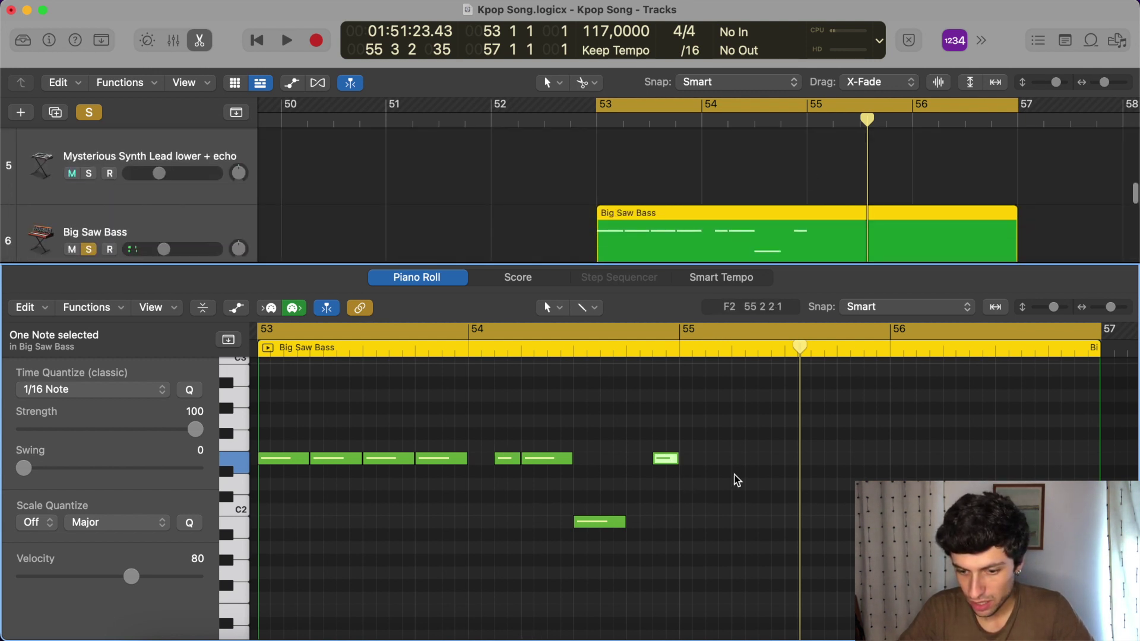
{"action": "left_click_drag", "start_coordinate": [696, 483], "coordinate": [687, 483]}
{"action": "scroll", "coordinate": [677, 565], "scroll_direction": "right", "scroll_amount": 2}
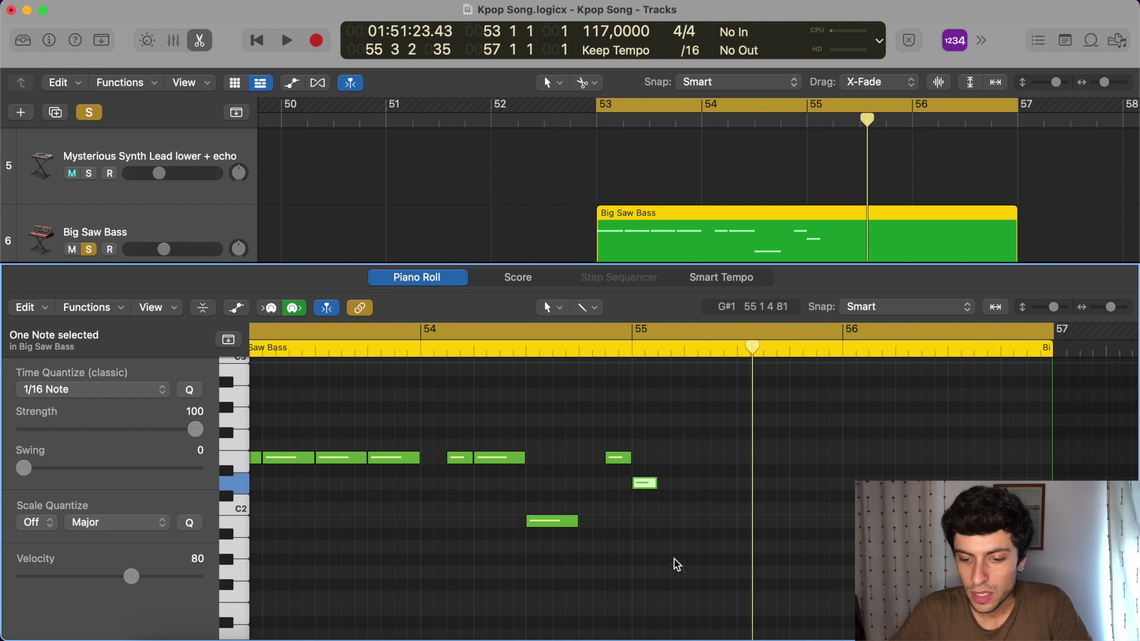
{"action": "left_click", "coordinate": [649, 487]}
{"action": "left_click_drag", "start_coordinate": [656, 483], "coordinate": [688, 482]}
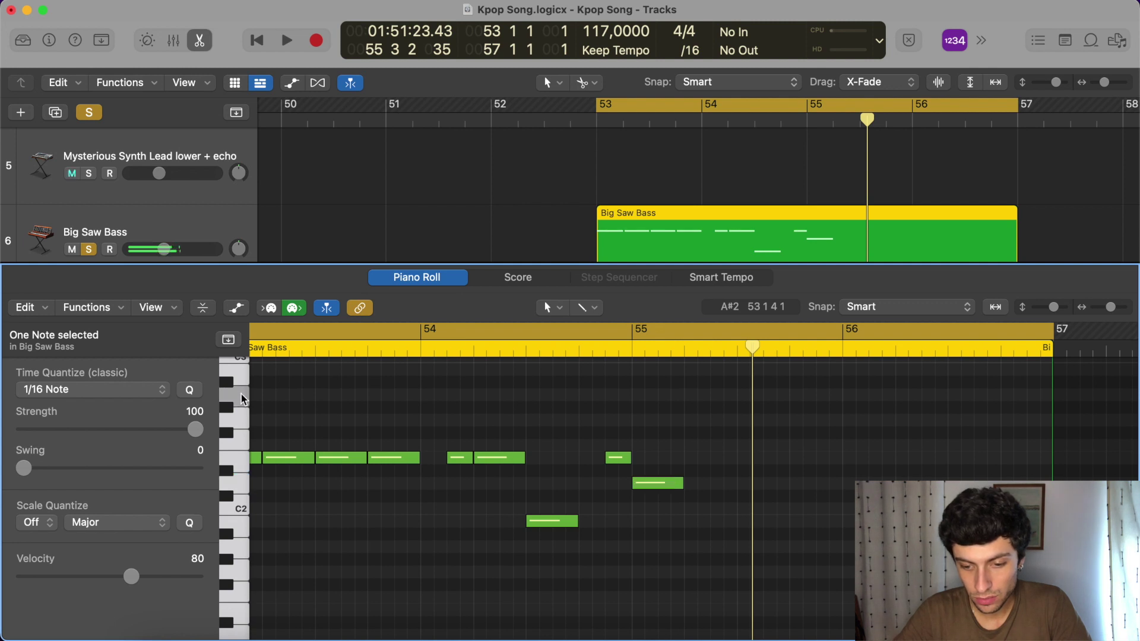
Add half-beat A2 and A1 notes around beat 2 of bar 55 and play the bass line from bar 53.
{"action": "left_click", "coordinate": [555, 368]}
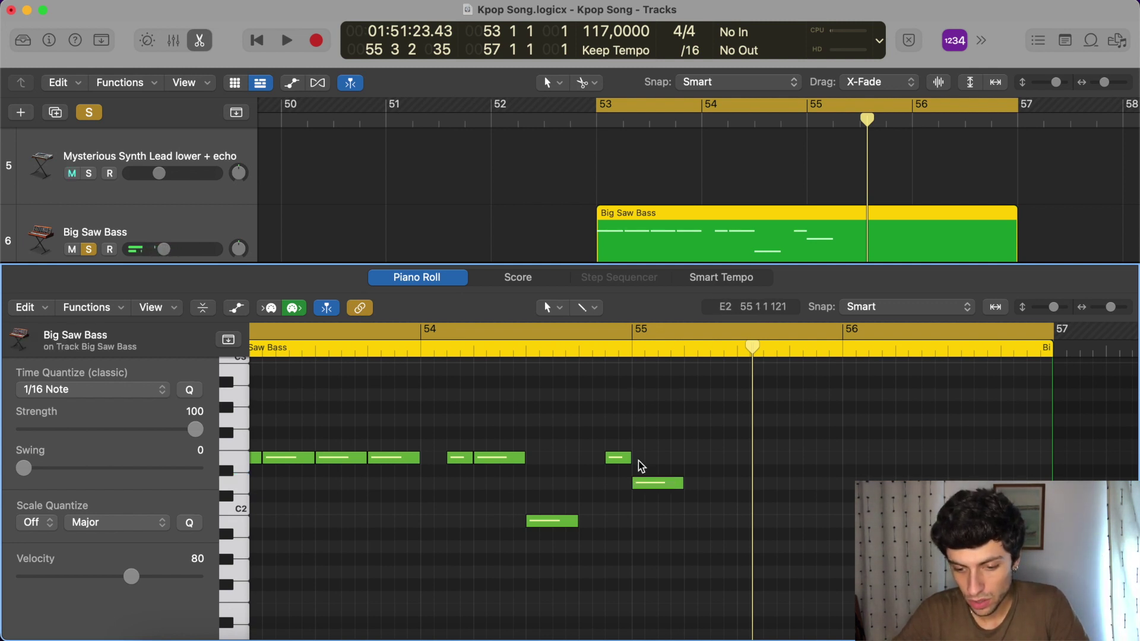
{"action": "left_click", "coordinate": [691, 394]}
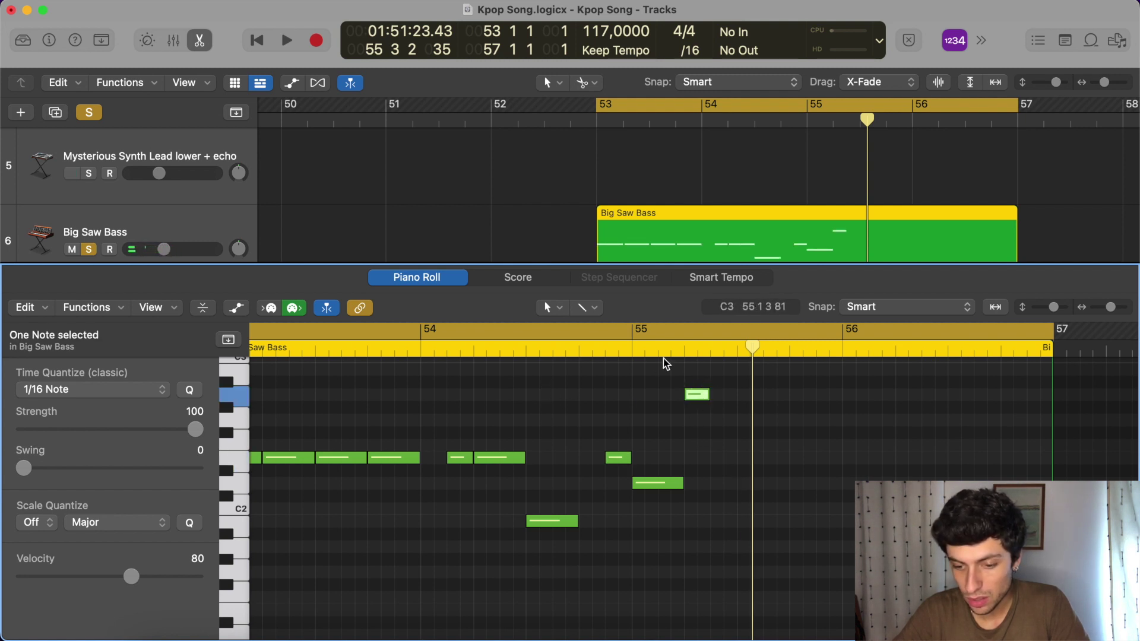
{"action": "scroll", "coordinate": [355, 368], "scroll_direction": "left", "scroll_amount": 3}
{"action": "left_click", "coordinate": [357, 352]}
{"action": "key", "text": "space"}
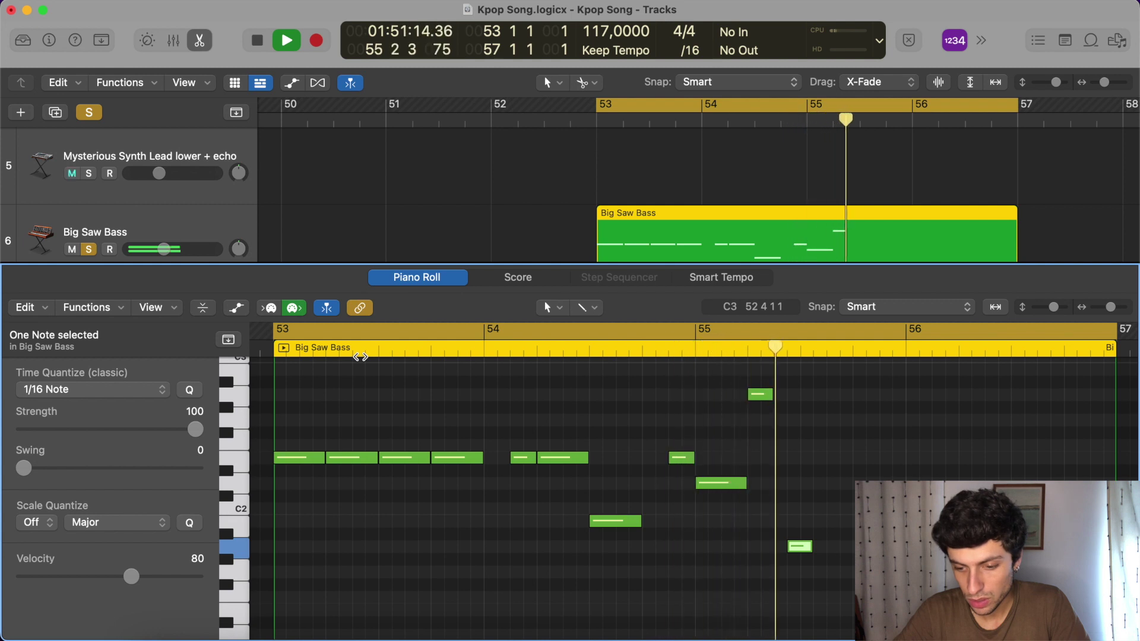
Move the low A1 note to start directly after the A2 note in bar 55 and replay the bass line.
{"action": "key", "text": "space"}
{"action": "left_click_drag", "start_coordinate": [807, 542], "coordinate": [795, 543]}
{"action": "key", "text": "space"}
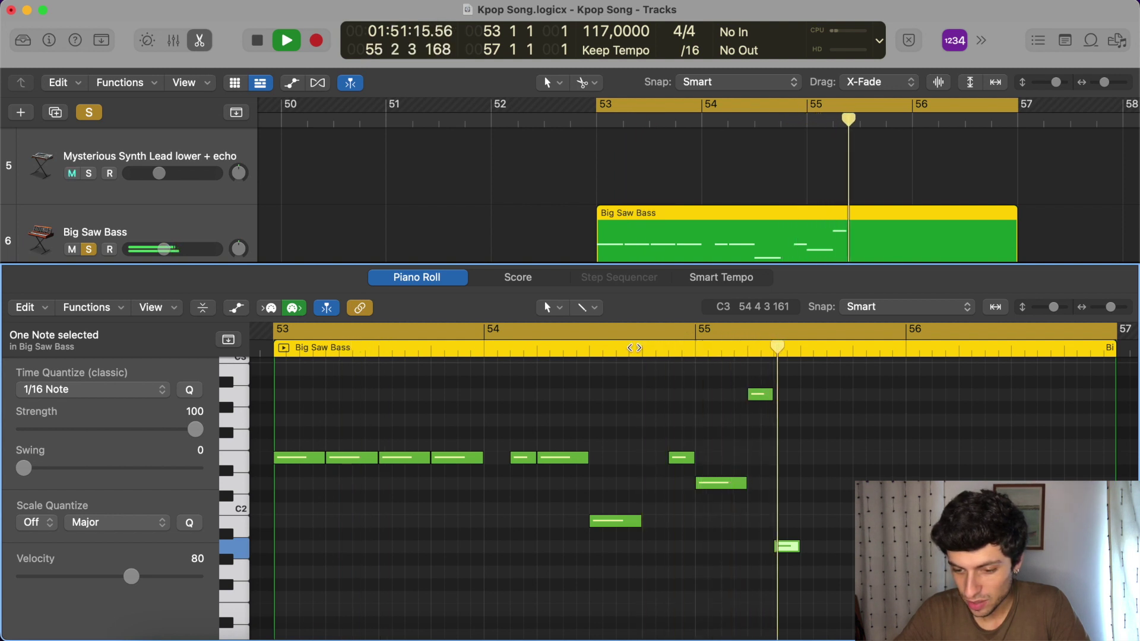
{"action": "key", "text": "space"}
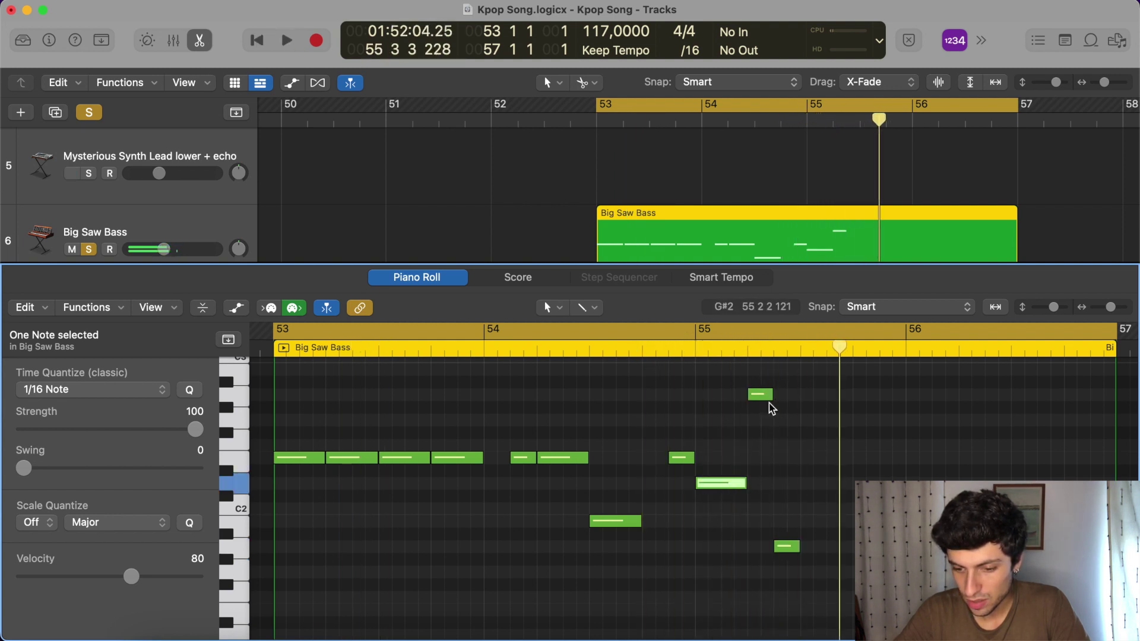
Copy the D2, A2 and A1 notes to beat 3 of bar 55, copy all six notes into bar 56, and play.
{"action": "left_click_drag", "start_coordinate": [759, 455], "coordinate": [722, 568]}
{"action": "mouse_move", "coordinate": [718, 490]}
{"action": "left_mouse_down"}
{"action": "mouse_move", "coordinate": [827, 490]}
{"action": "mouse_move", "coordinate": [716, 486]}
{"action": "left_mouse_up"}
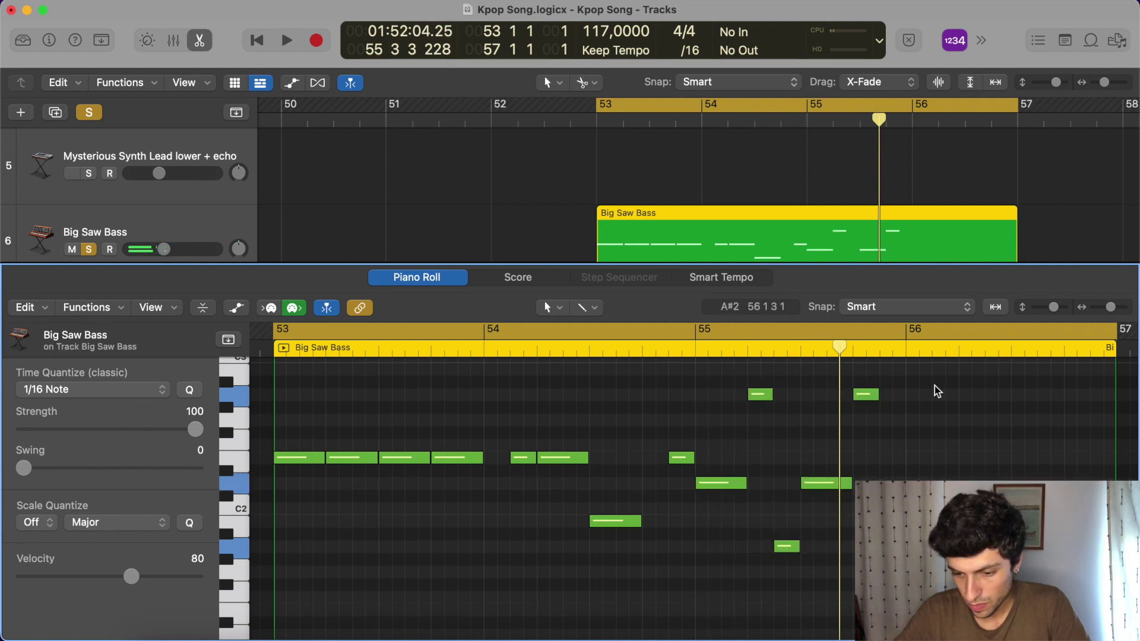
{"action": "left_click_drag", "start_coordinate": [937, 392], "coordinate": [714, 585]}
{"action": "left_click_drag", "start_coordinate": [802, 490], "coordinate": [1014, 490]}
{"action": "key", "text": "space"}
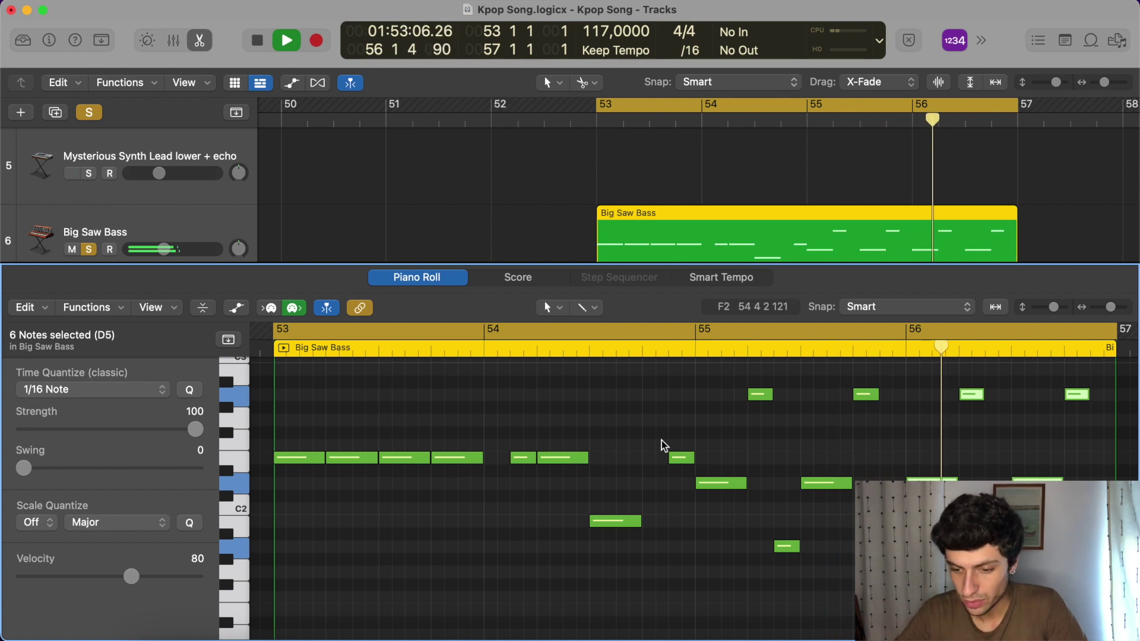
Return to the full arrangement and play the bass line with the soloed drums from bar 53.
{"action": "key", "text": "super+Right"}
{"action": "key", "text": "super+Right"}
{"action": "key", "text": "super+Right"}
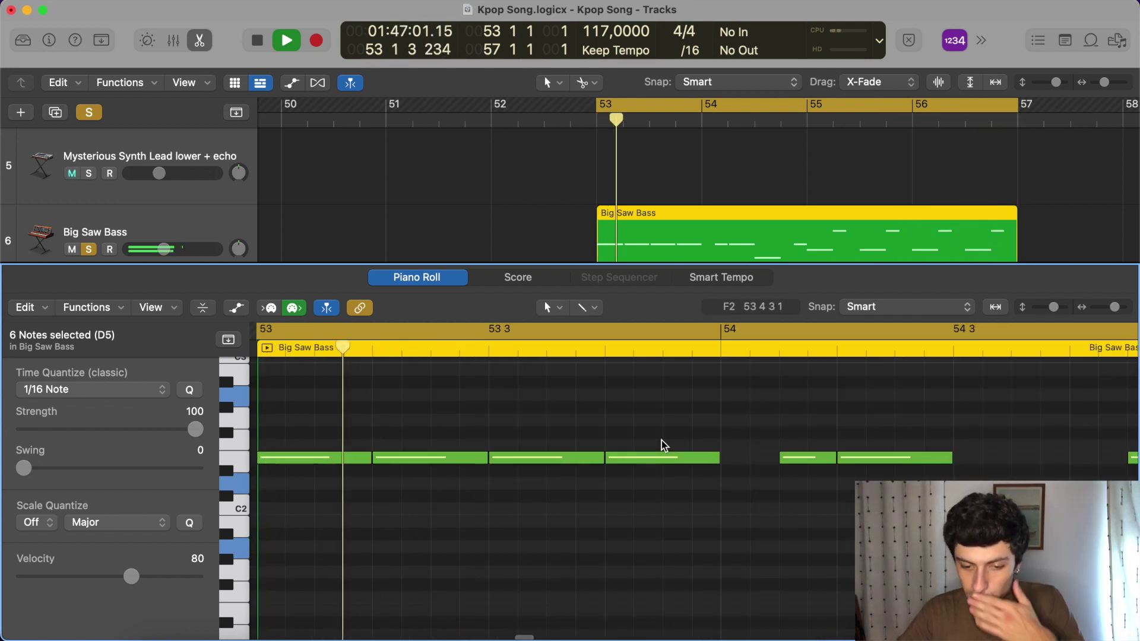
{"action": "key", "text": "space"}
{"action": "key", "text": "e"}
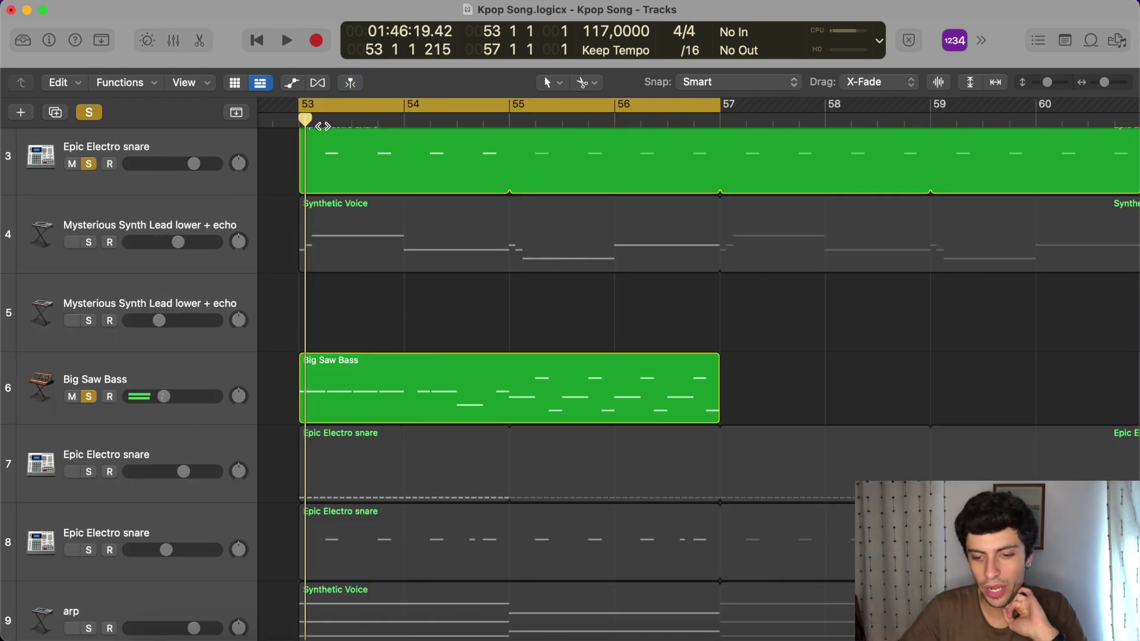
{"action": "key", "text": "space"}
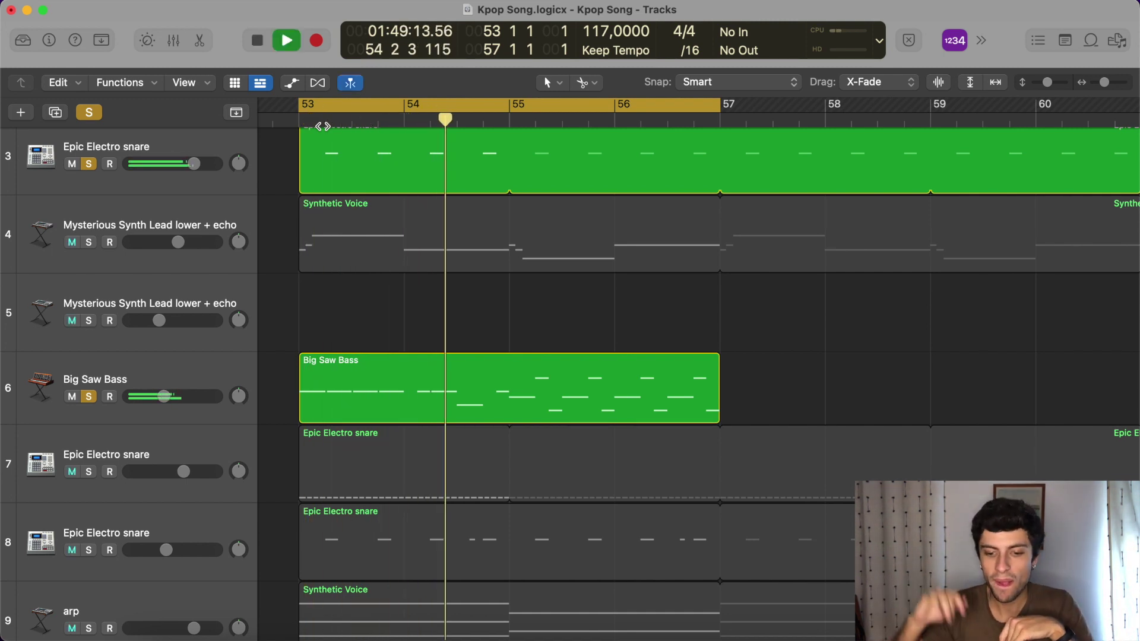
Shorten the last A1 note of bar 55 to a quarter beat, extend the following D2 note's start back a sixteenth, and play.
{"action": "double_click", "coordinate": [540, 382]}
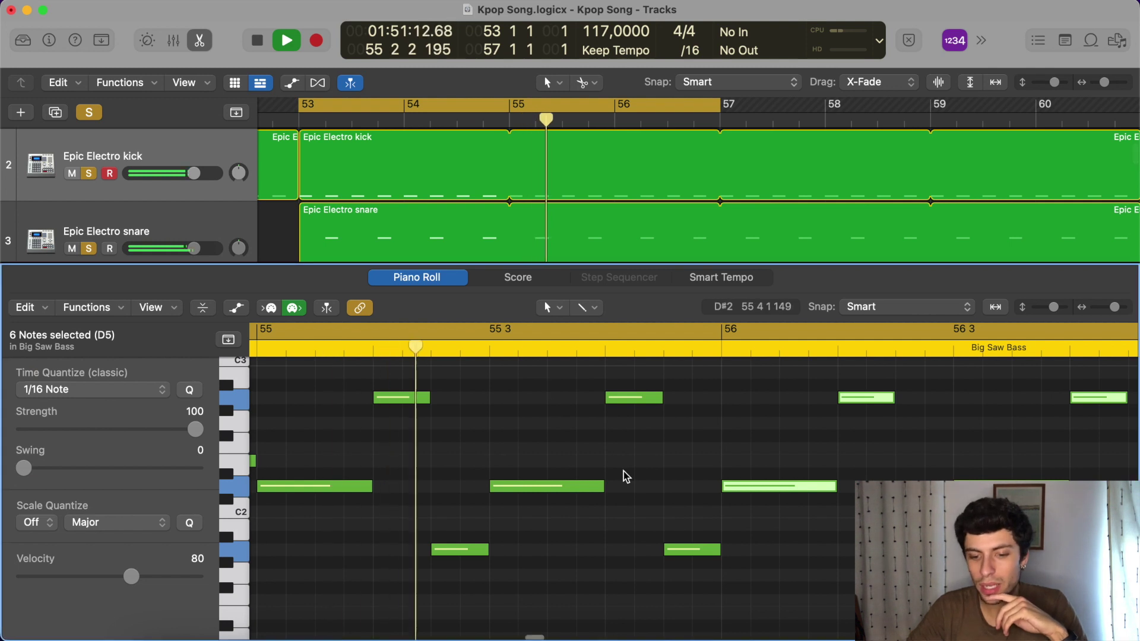
{"action": "key", "text": "space"}
{"action": "left_click_drag", "start_coordinate": [641, 550], "coordinate": [615, 545]}
{"action": "left_click_drag", "start_coordinate": [651, 487], "coordinate": [614, 484]}
{"action": "key", "text": "space"}
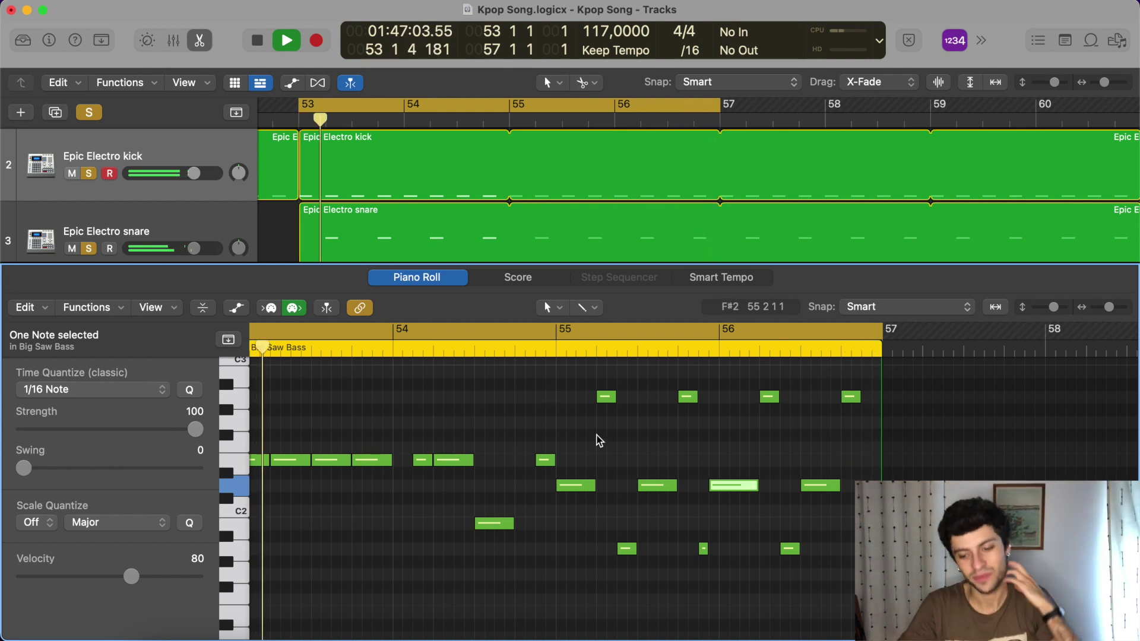
Close the note editor, turn off all track solos and loop the Big Saw Bass region out to bar 69.
{"action": "key", "text": "e"}
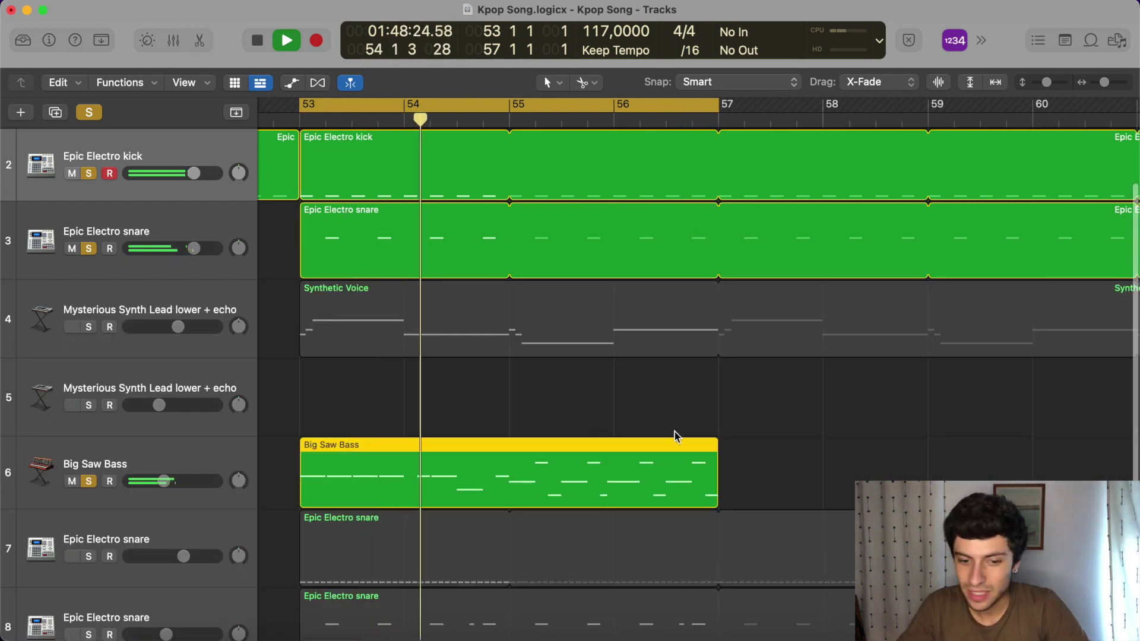
{"action": "key", "text": "super+Left"}
{"action": "left_click", "coordinate": [90, 113]}
{"action": "left_click_drag", "start_coordinate": [509, 454], "coordinate": [891, 454]}
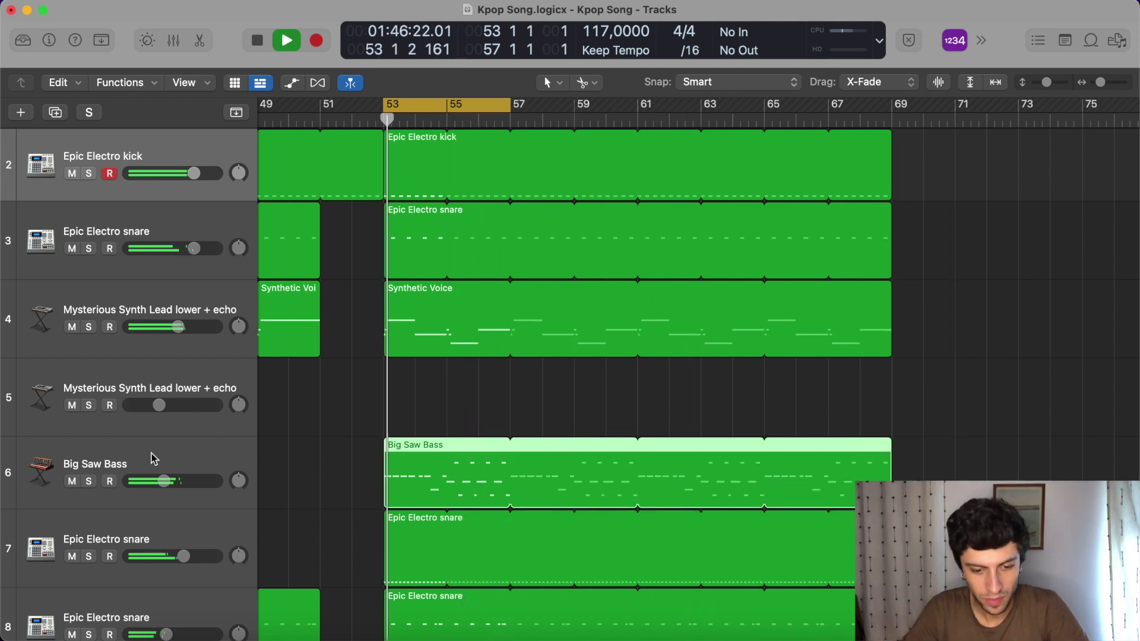
Raise the Big Saw Bass track's volume and turn off the cycle range.
{"action": "left_click_drag", "start_coordinate": [164, 480], "coordinate": [193, 481]}
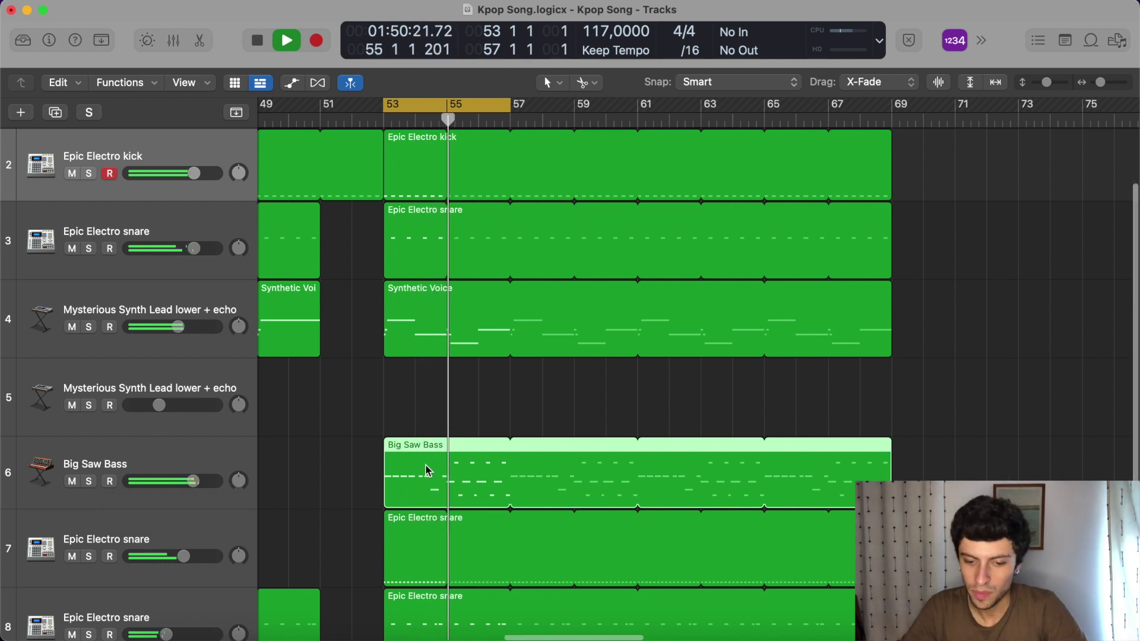
{"action": "key", "text": "super+Left"}
{"action": "key", "text": "c"}
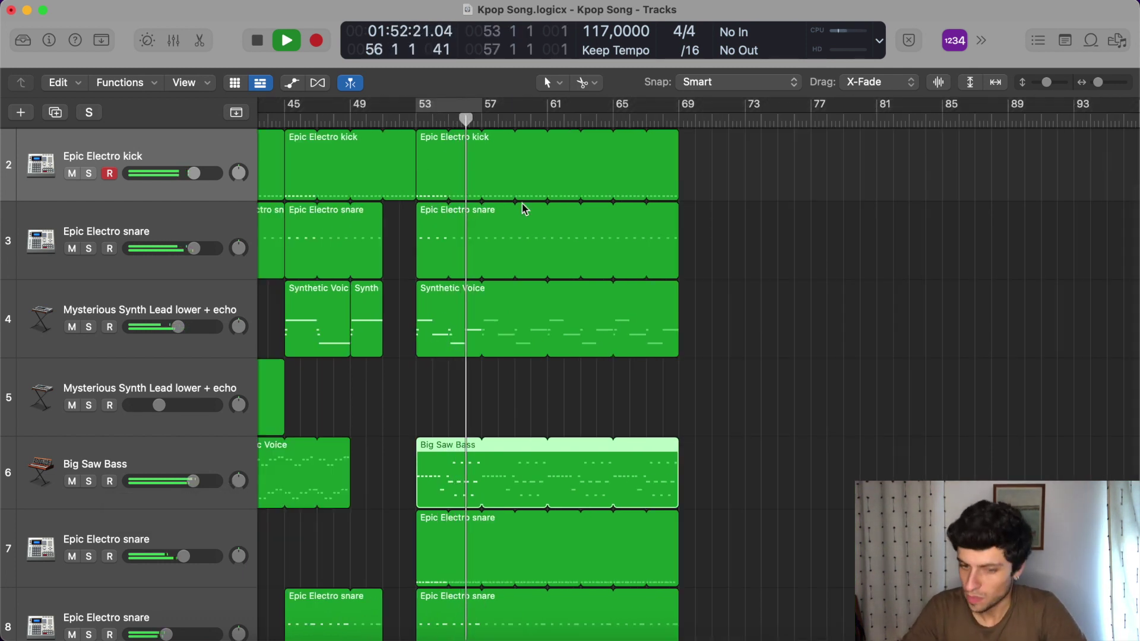
Split the looped Big Saw Bass region at bars 61 and 65 and stop playback.
{"action": "key", "text": "super+Left"}
{"action": "key", "text": "super+Right"}
{"action": "key", "text": "super+Right"}
{"action": "key", "text": "super+Right"}
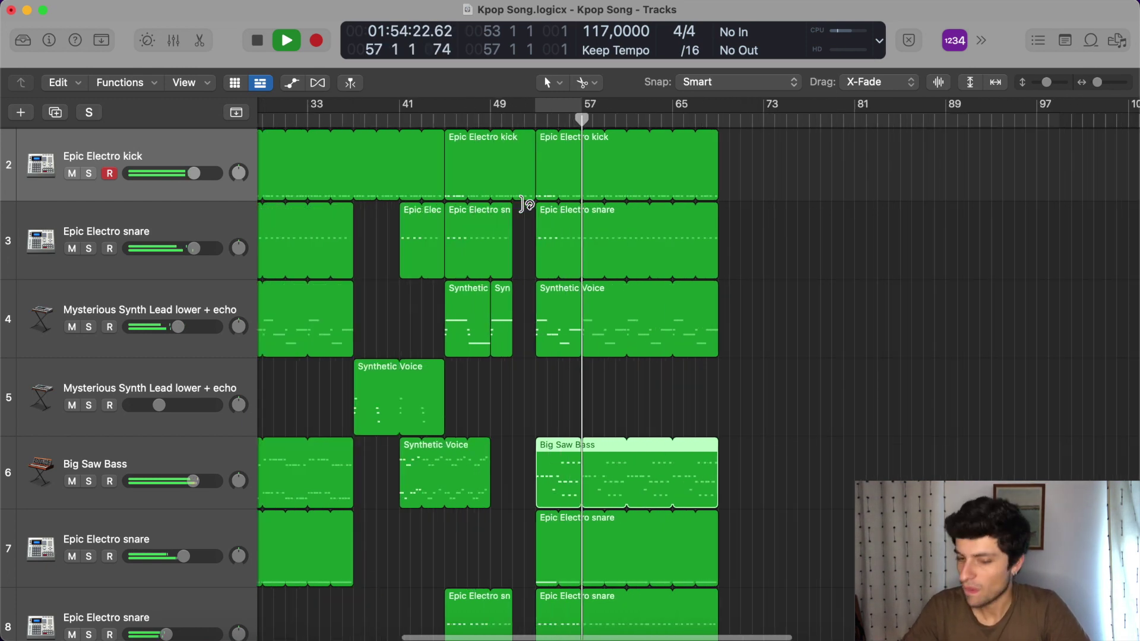
{"action": "key", "text": "super+Right"}
{"action": "key", "text": "super+Right"}
{"action": "key", "text": "super+Right"}
{"action": "key", "text": "super+Right"}
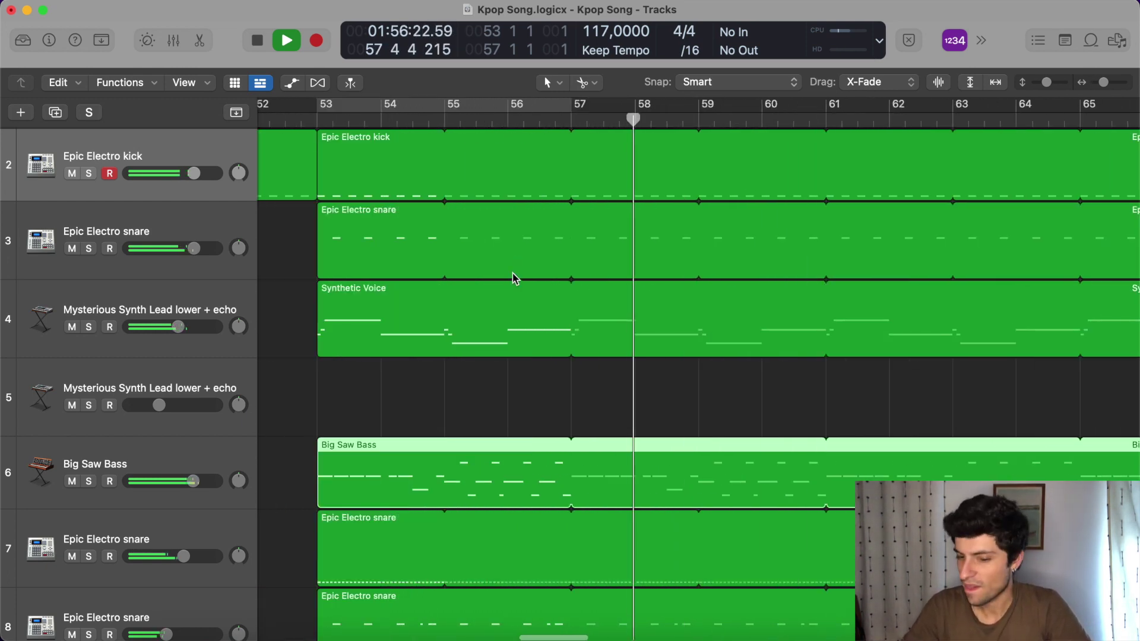
{"action": "scroll", "coordinate": [512, 273], "scroll_direction": "right", "scroll_amount": 10}
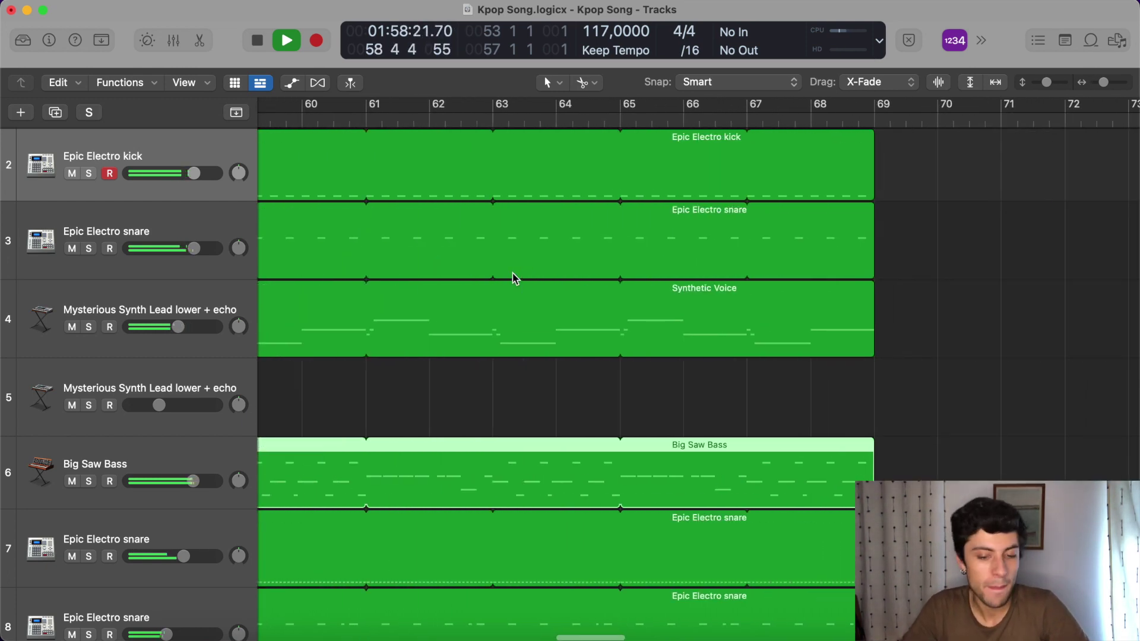
{"action": "scroll", "coordinate": [507, 353], "scroll_direction": "left", "scroll_amount": 5}
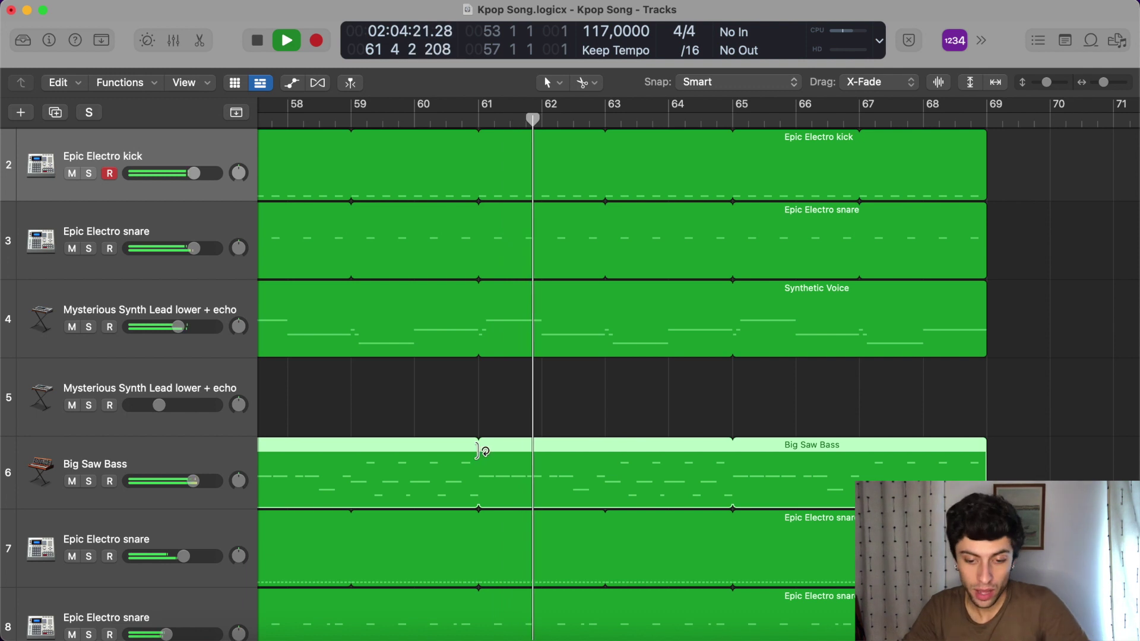
{"action": "left_click", "coordinate": [593, 83]}
{"action": "left_click", "coordinate": [500, 374]}
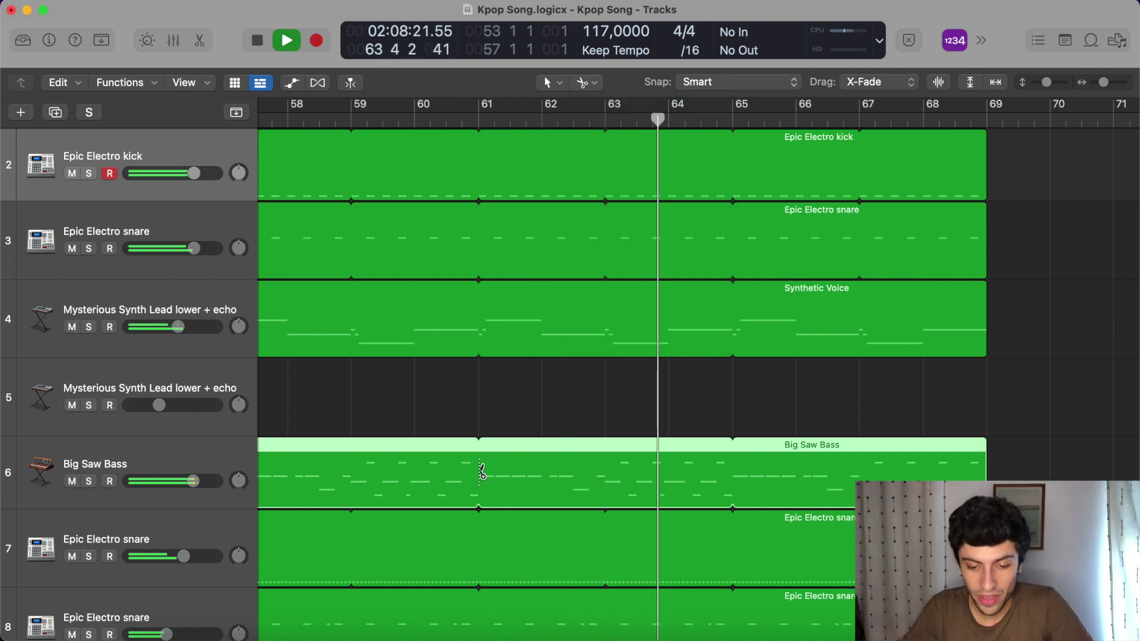
{"action": "left_click", "coordinate": [479, 487], "text": "super"}
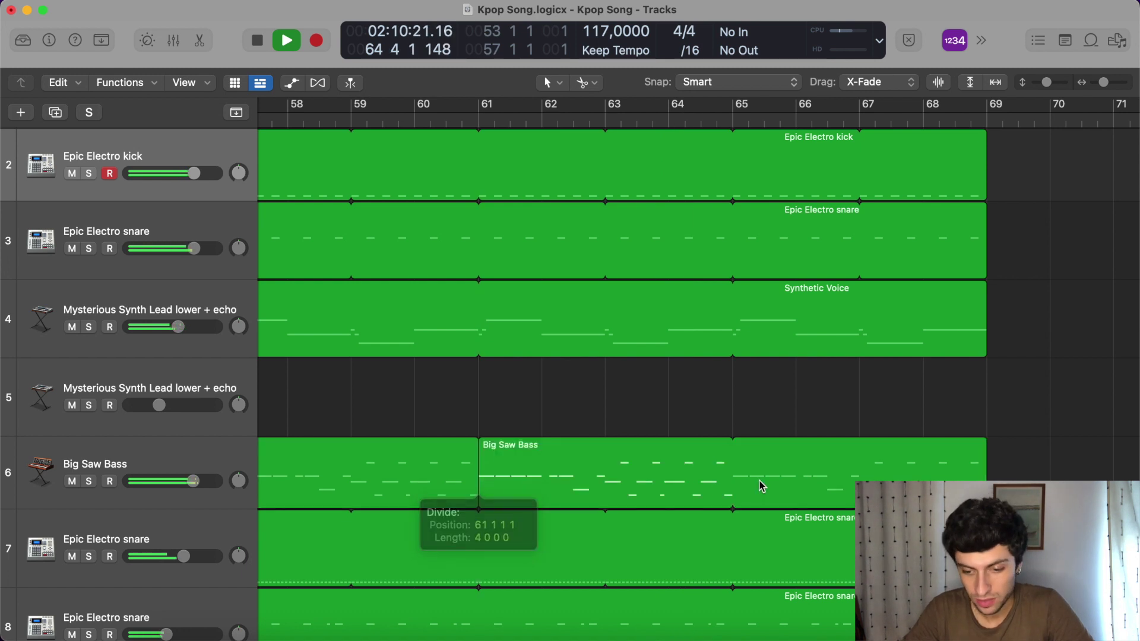
{"action": "left_click", "coordinate": [736, 488], "text": "super"}
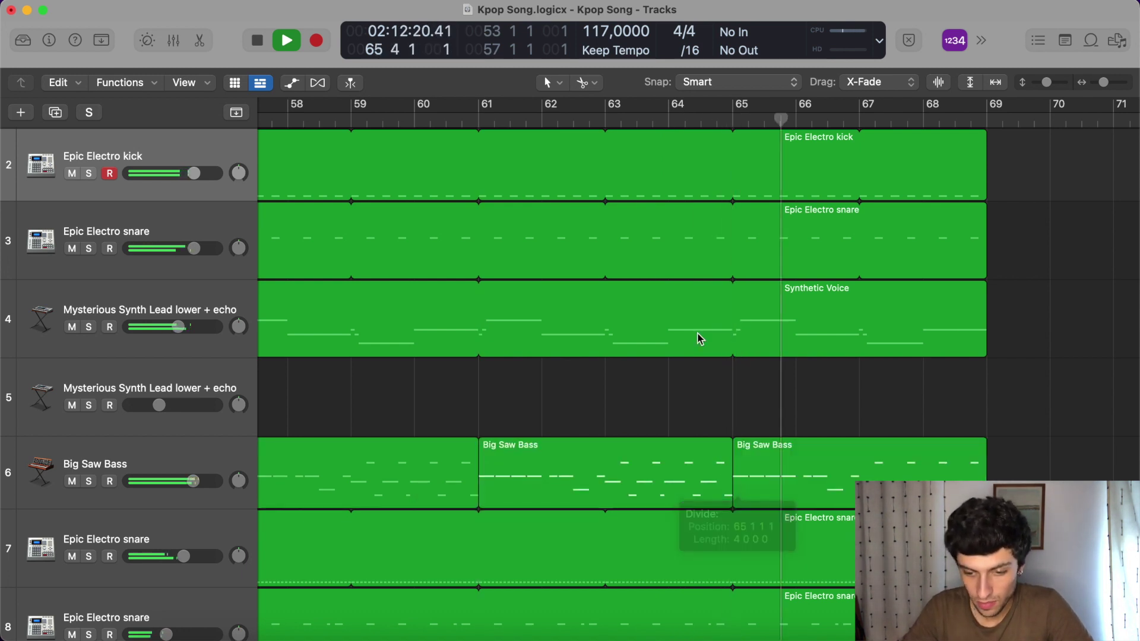
{"action": "key", "text": "space"}
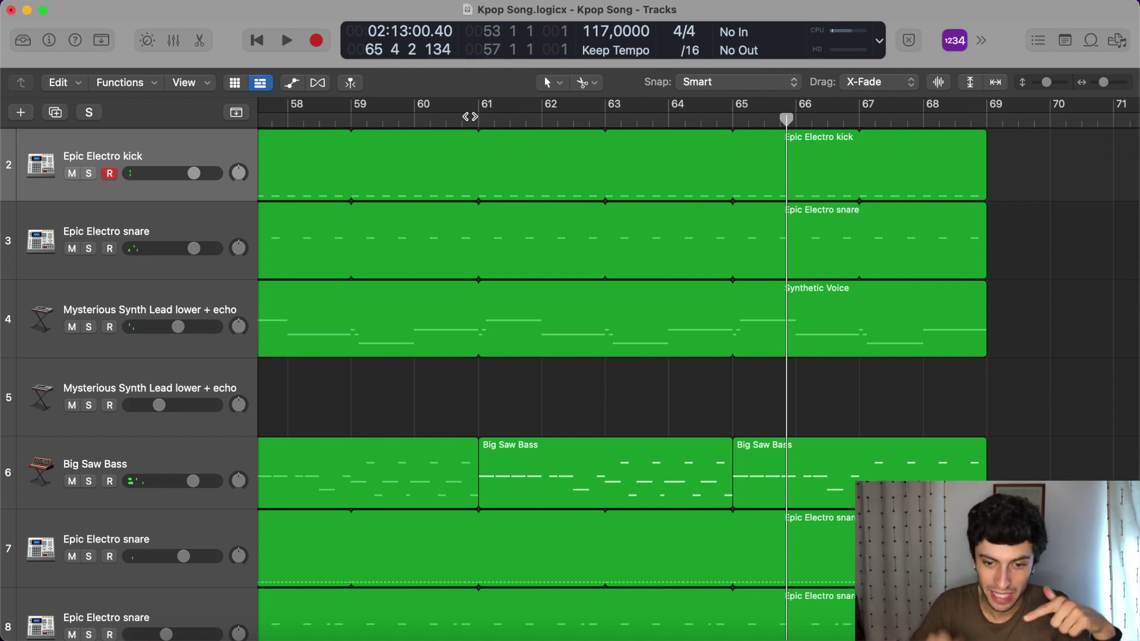
Solo the Big Saw Bass and Epic Electro kick tracks, set the cycle range to bars 61 to 65, and play.
{"action": "left_click", "coordinate": [470, 116]}
{"action": "left_click", "coordinate": [89, 482]}
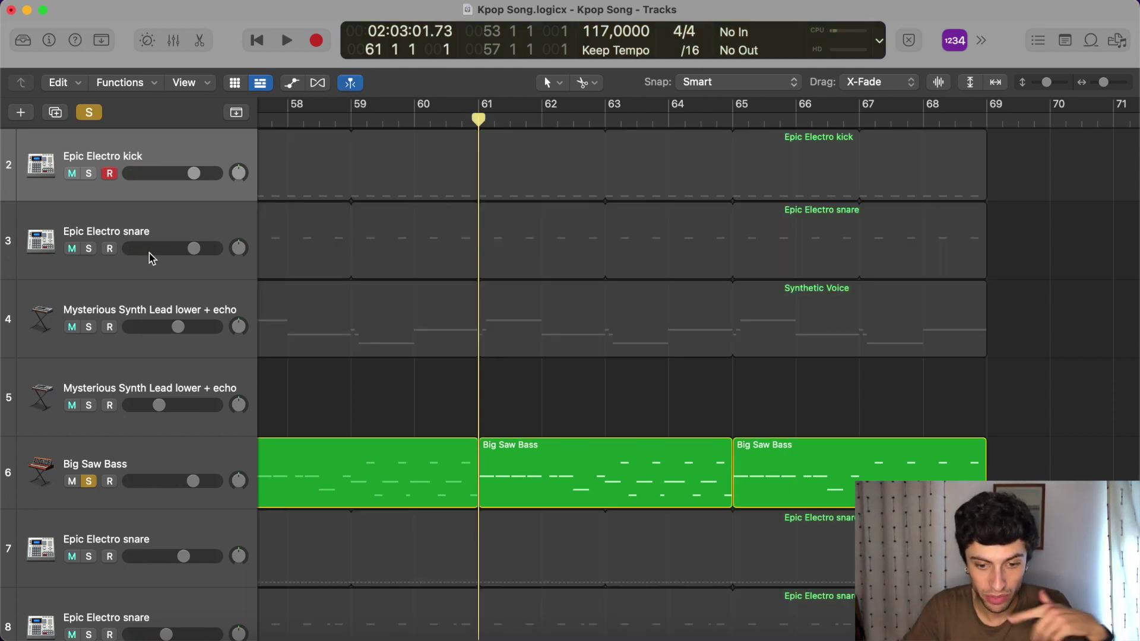
{"action": "left_click", "coordinate": [87, 174]}
{"action": "left_click_drag", "start_coordinate": [505, 111], "coordinate": [732, 117]}
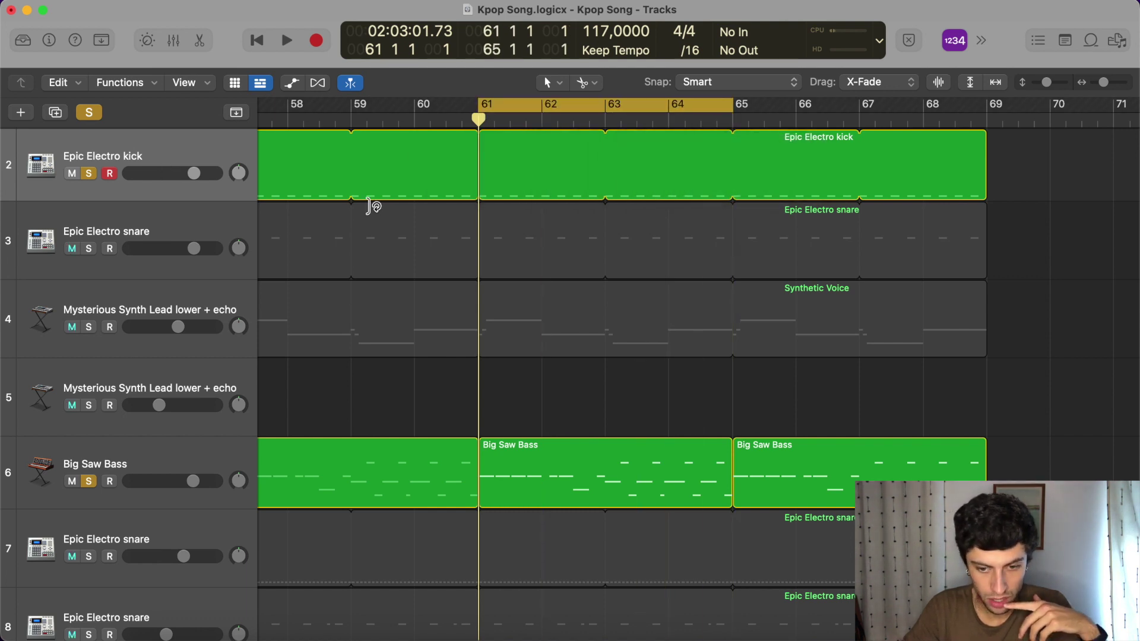
{"action": "key", "text": "space"}
Open the notes of the Big Saw Bass region at bar 61 and listen to the bass line from bar 57.
{"action": "double_click", "coordinate": [532, 491]}
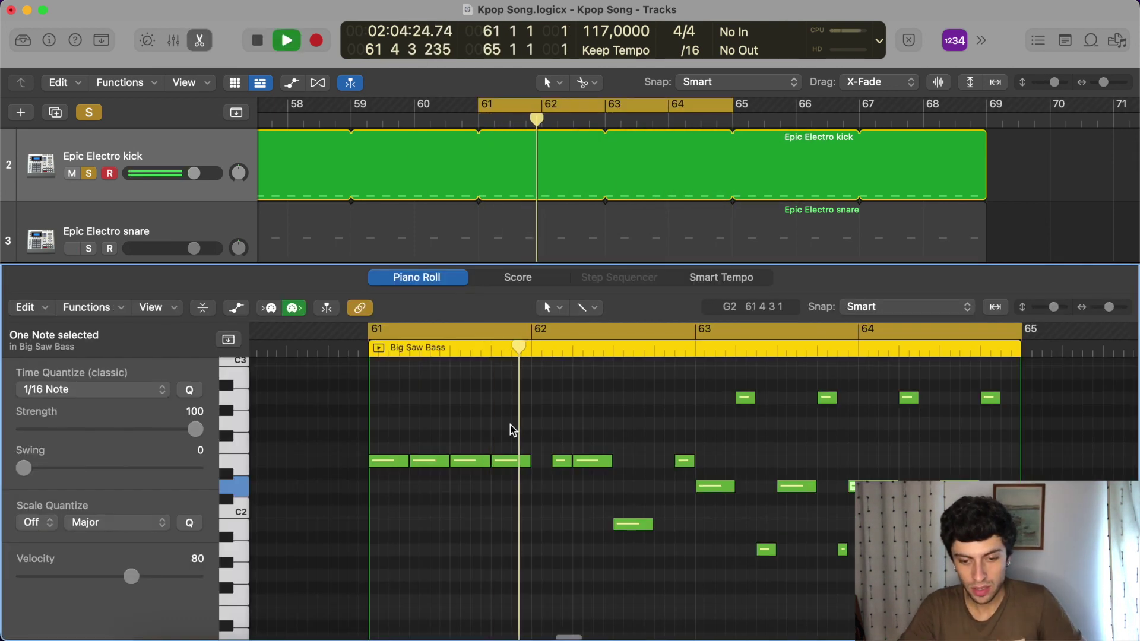
{"action": "scroll", "coordinate": [359, 326], "scroll_direction": "left", "scroll_amount": 2}
{"action": "scroll", "coordinate": [460, 208], "scroll_direction": "left", "scroll_amount": 1}
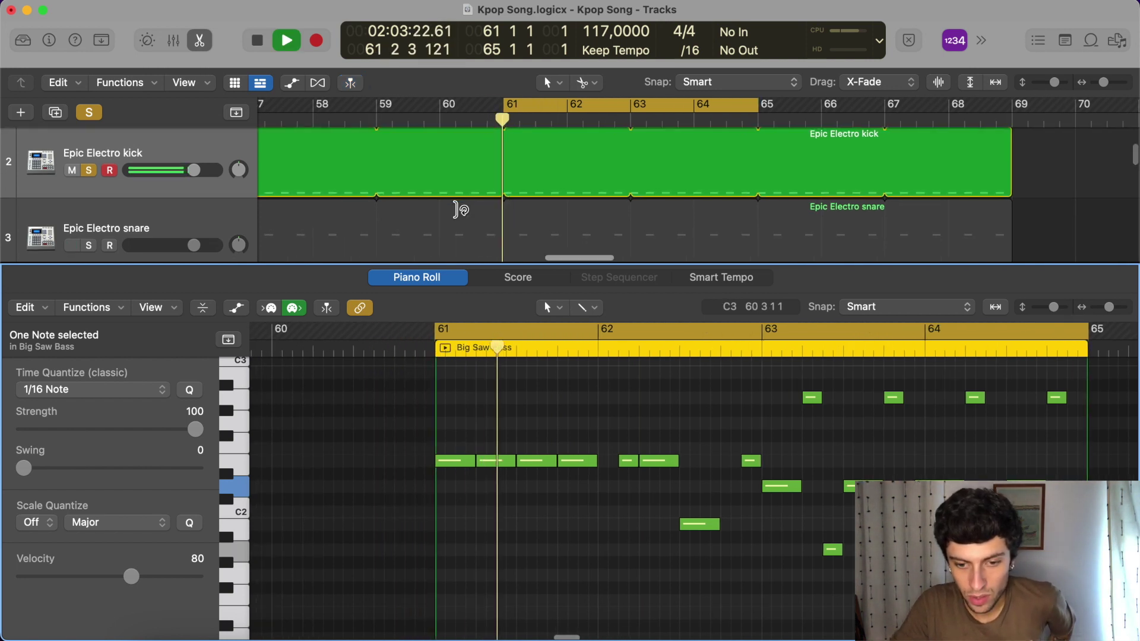
{"action": "scroll", "coordinate": [460, 209], "scroll_direction": "down", "scroll_amount": 5}
{"action": "scroll", "coordinate": [460, 209], "scroll_direction": "up", "scroll_amount": 6}
{"action": "scroll", "coordinate": [460, 209], "scroll_direction": "left", "scroll_amount": 2}
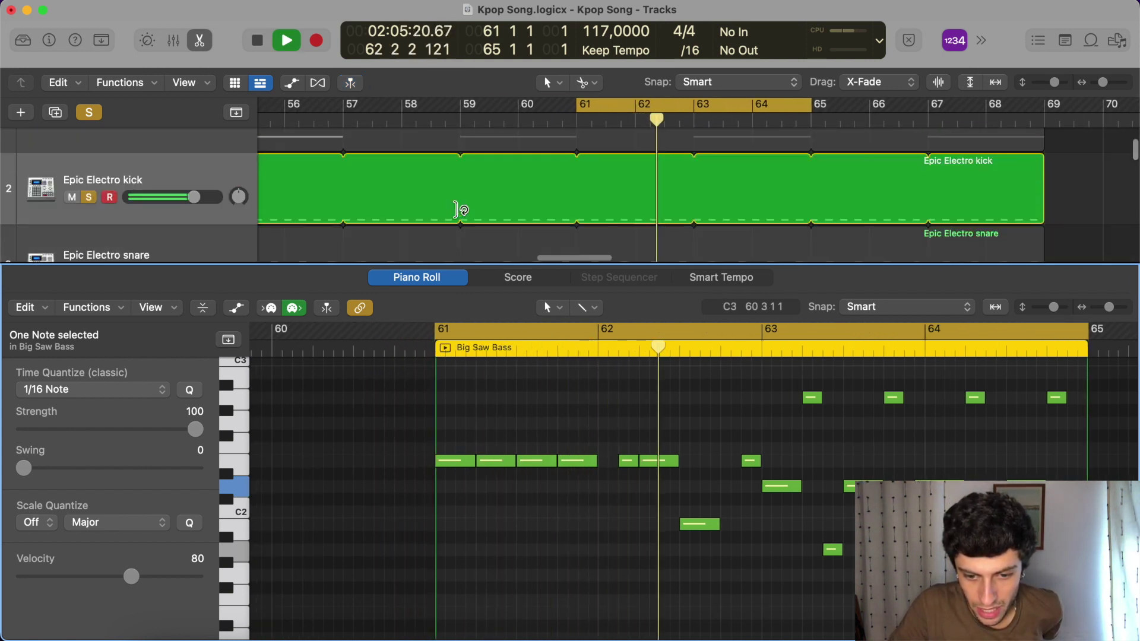
{"action": "scroll", "coordinate": [460, 209], "scroll_direction": "down", "scroll_amount": 5}
{"action": "left_click", "coordinate": [344, 119]}
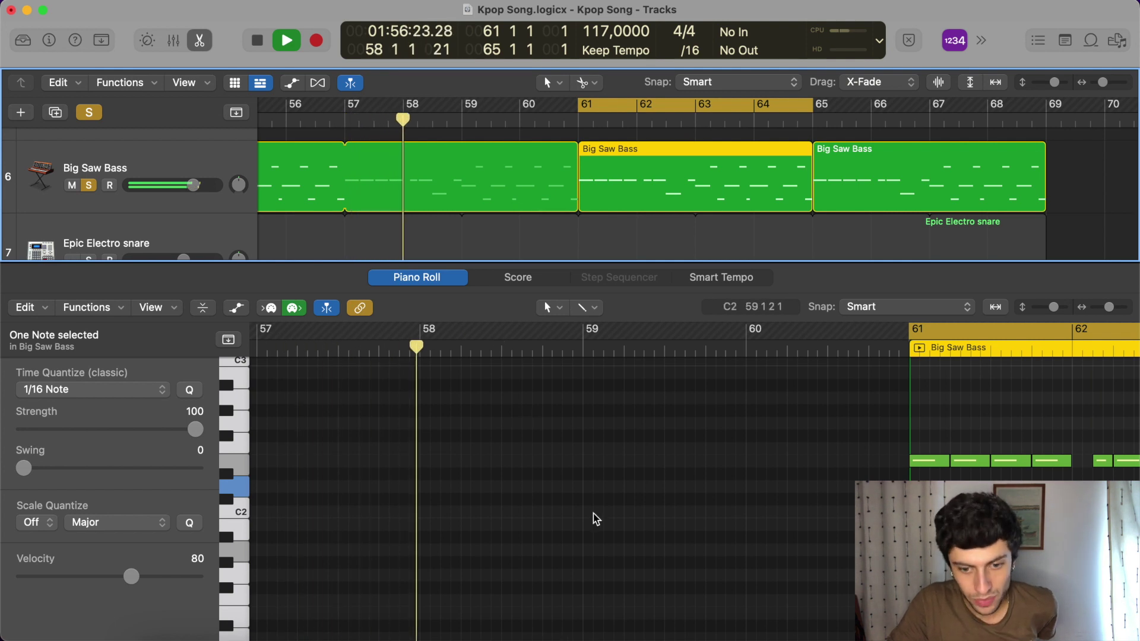
{"action": "scroll", "coordinate": [632, 540], "scroll_direction": "right", "scroll_amount": 5}
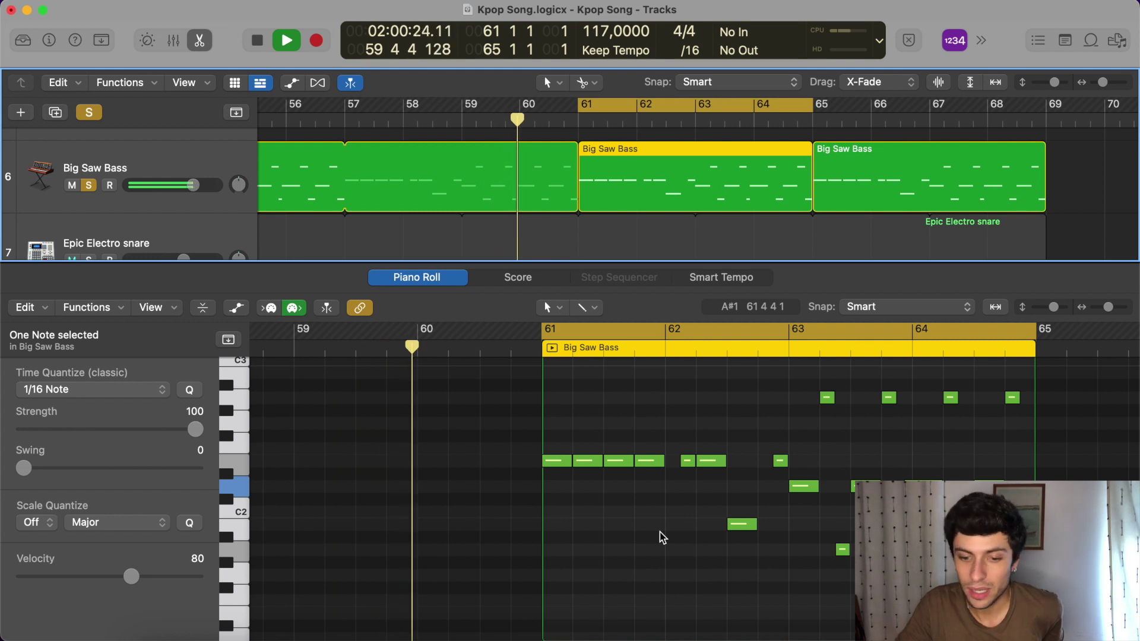
{"action": "scroll", "coordinate": [642, 554], "scroll_direction": "left", "scroll_amount": 3}
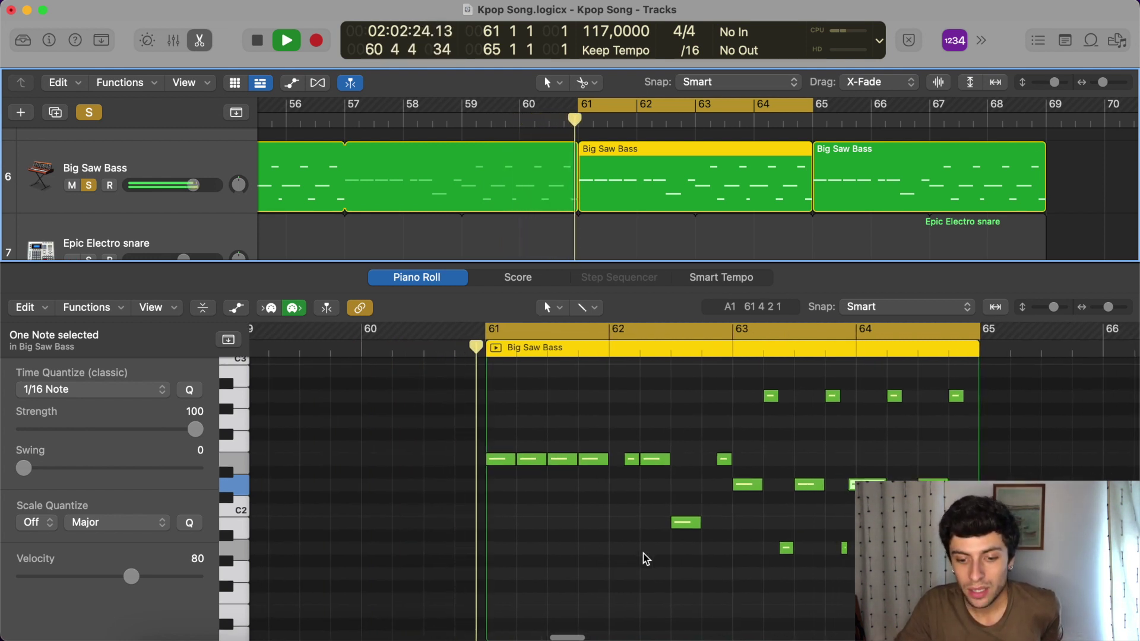
{"action": "key", "text": "space"}
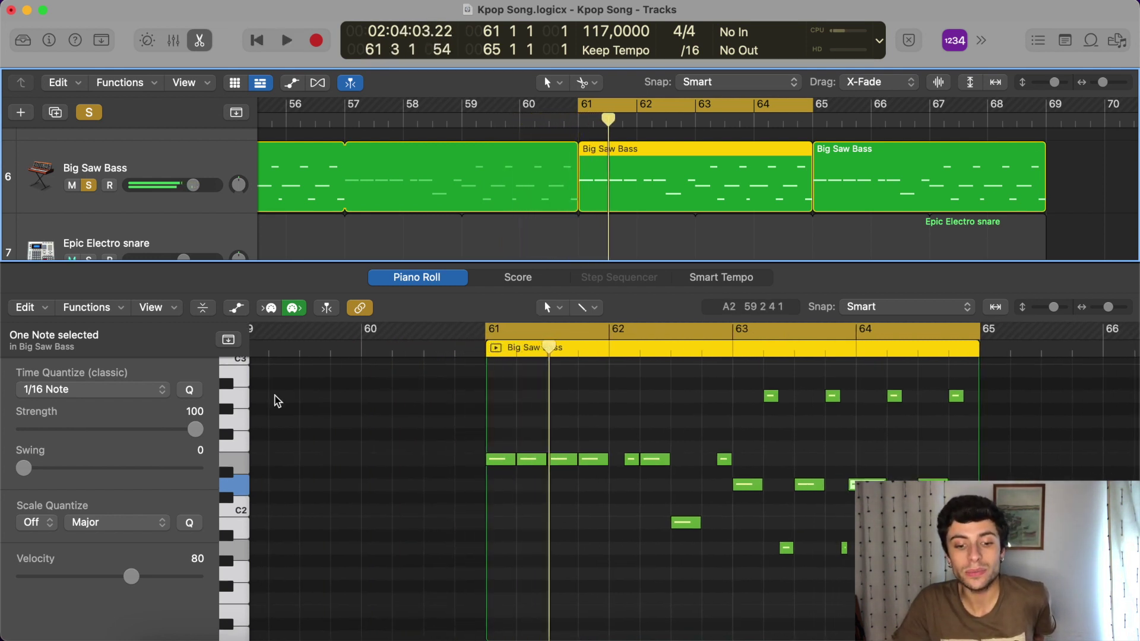
Raise the bass notes on beat 3 of bar 61 and beat 2 of bar 62 to G2 and play the region back.
{"action": "left_click", "coordinate": [228, 399]}
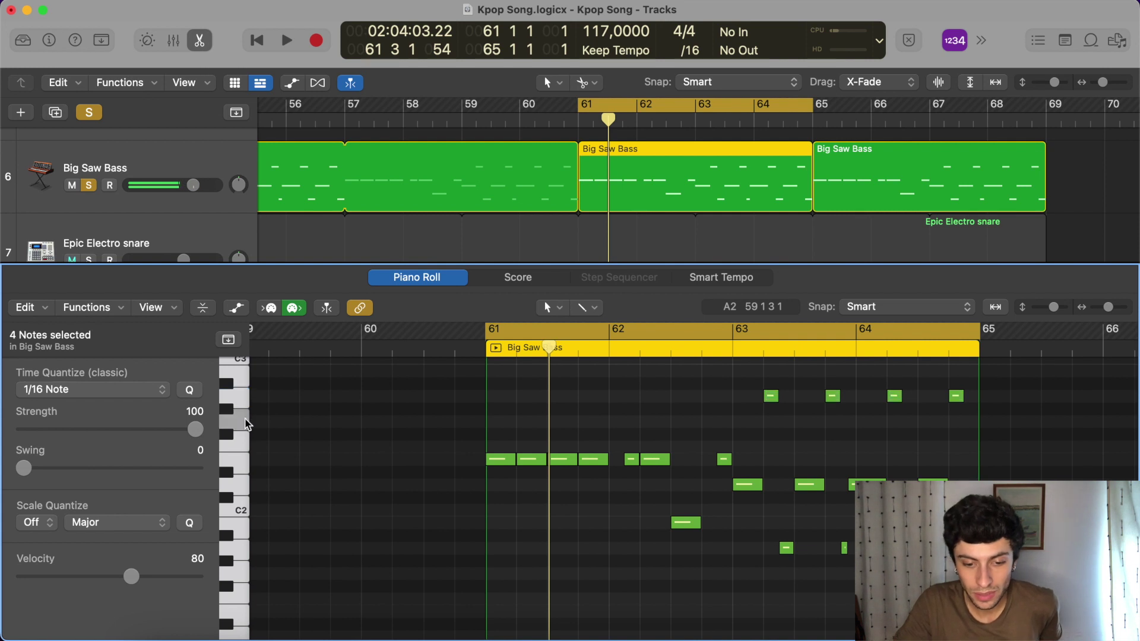
{"action": "left_click_drag", "start_coordinate": [566, 468], "coordinate": [567, 429]}
{"action": "key", "text": "space"}
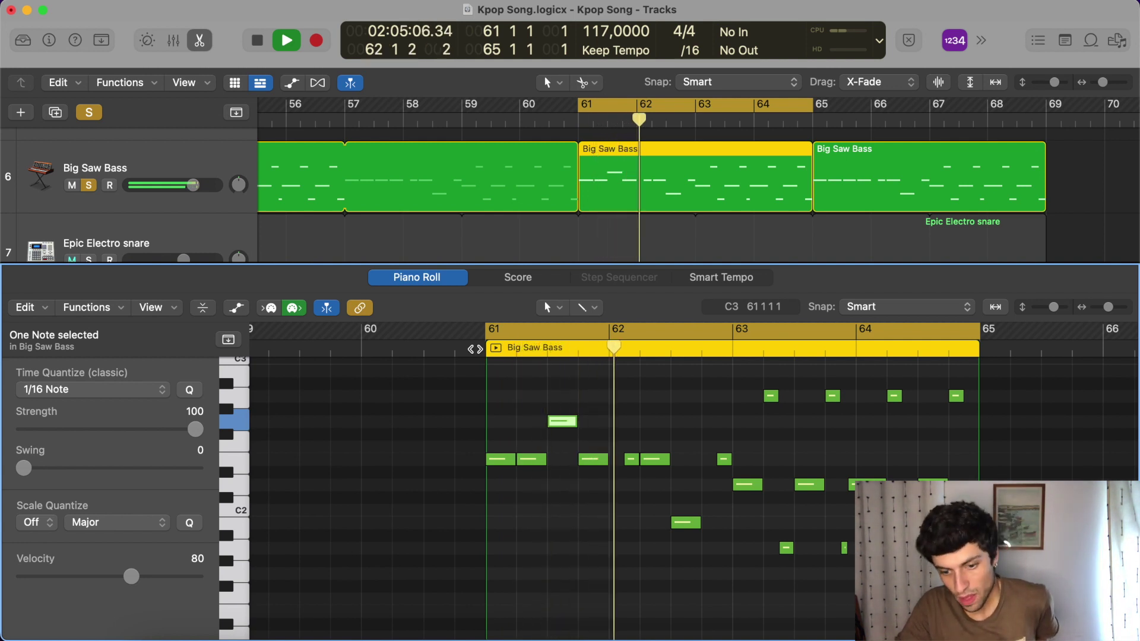
{"action": "key", "text": "space"}
{"action": "left_click_drag", "start_coordinate": [657, 459], "coordinate": [658, 421]}
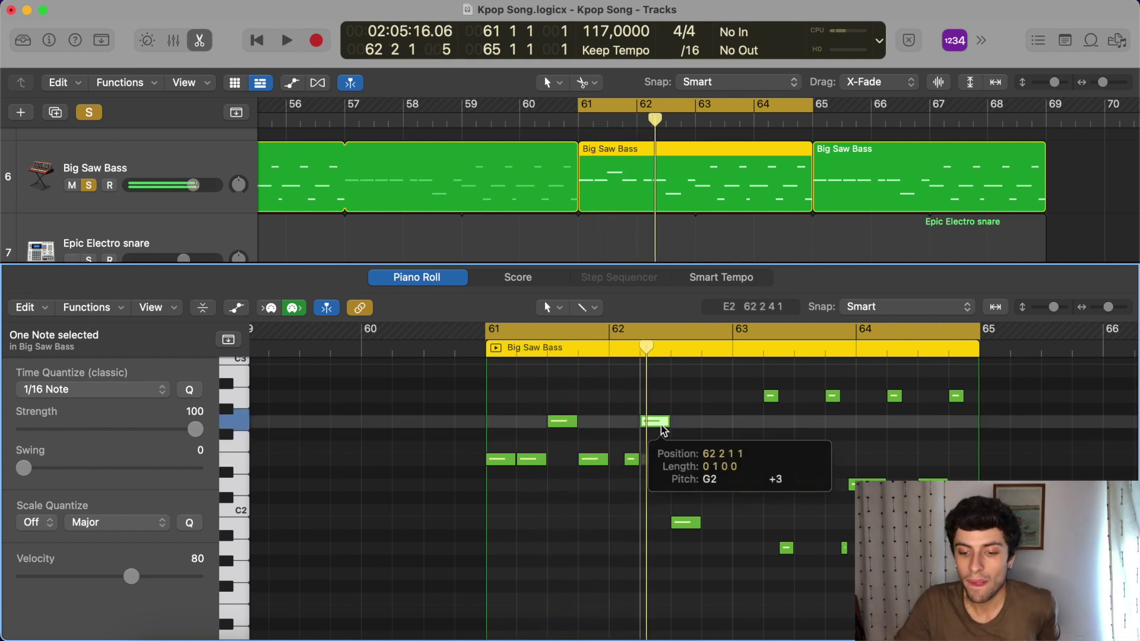
{"action": "left_click", "coordinate": [469, 351]}
{"action": "key", "text": "space"}
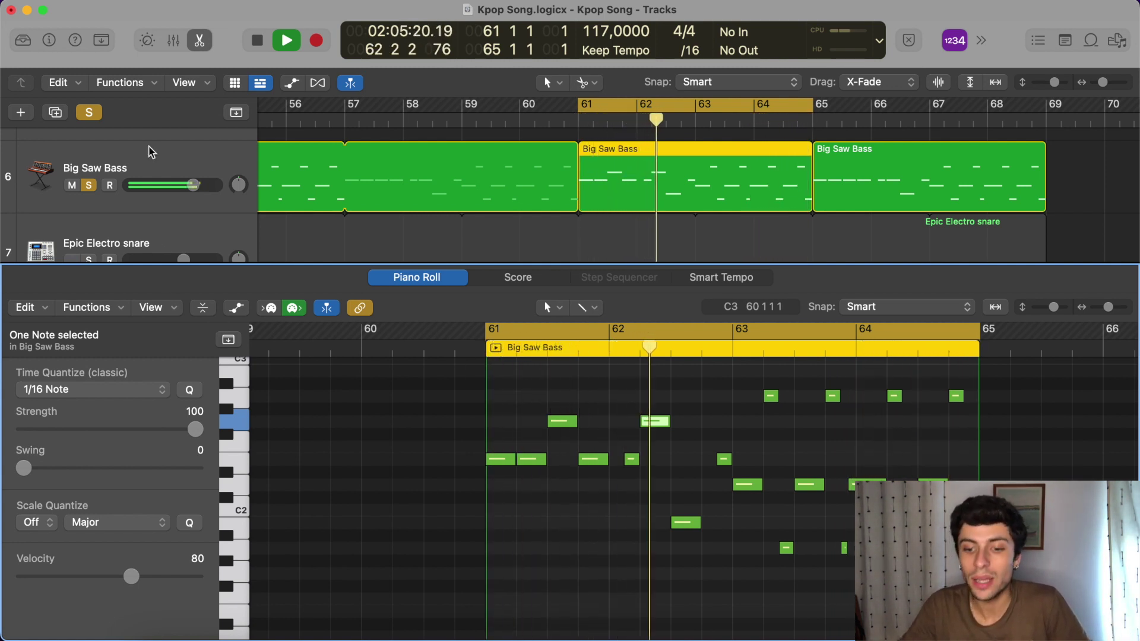
{"action": "key", "text": "space"}
Try the two raised bass notes at A2 during playback and transpose both back down to G2.
{"action": "left_click_drag", "start_coordinate": [680, 410], "coordinate": [554, 399]}
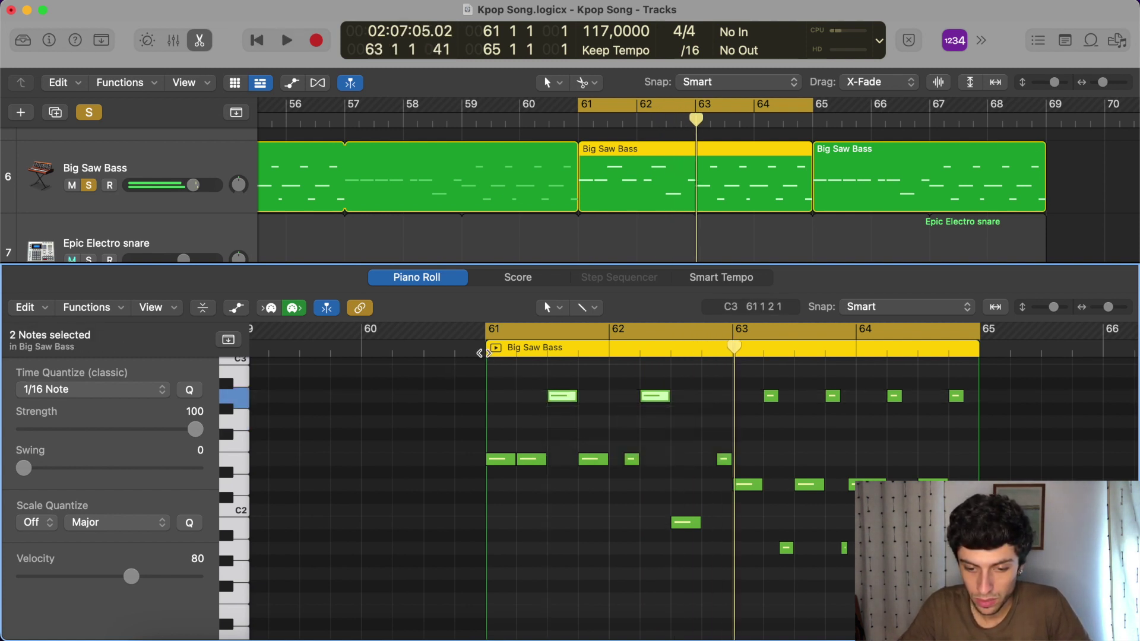
{"action": "key", "text": "space"}
{"action": "scroll", "coordinate": [362, 196], "scroll_direction": "up", "scroll_amount": 5}
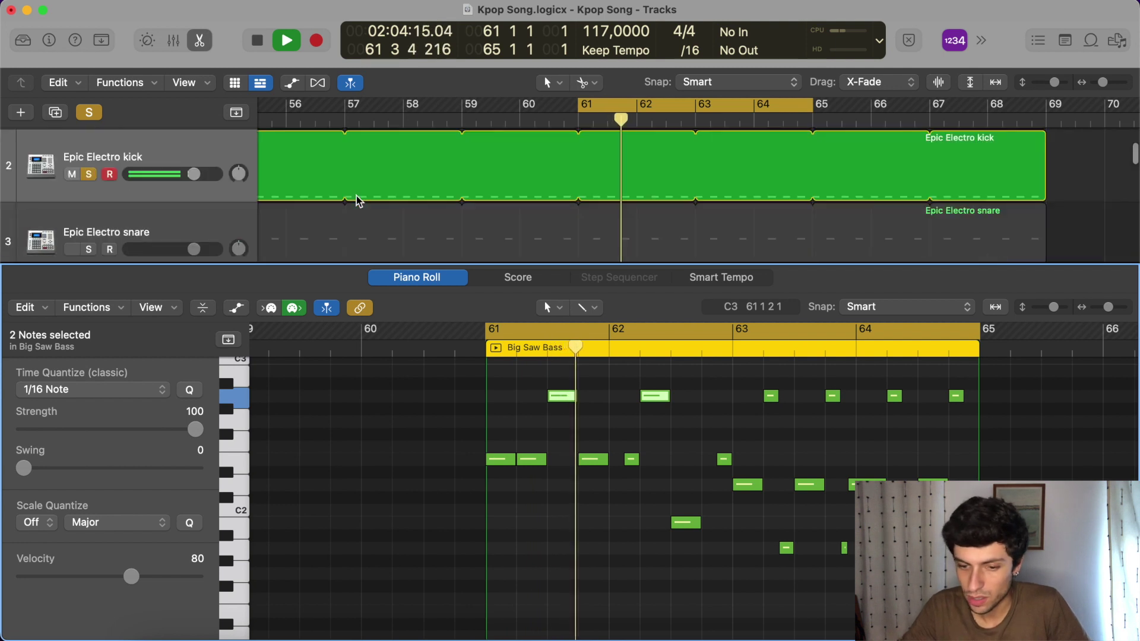
{"action": "key", "text": "alt+Down"}
{"action": "key", "text": "alt+Down"}
{"action": "scroll", "coordinate": [188, 161], "scroll_direction": "up", "scroll_amount": 3}
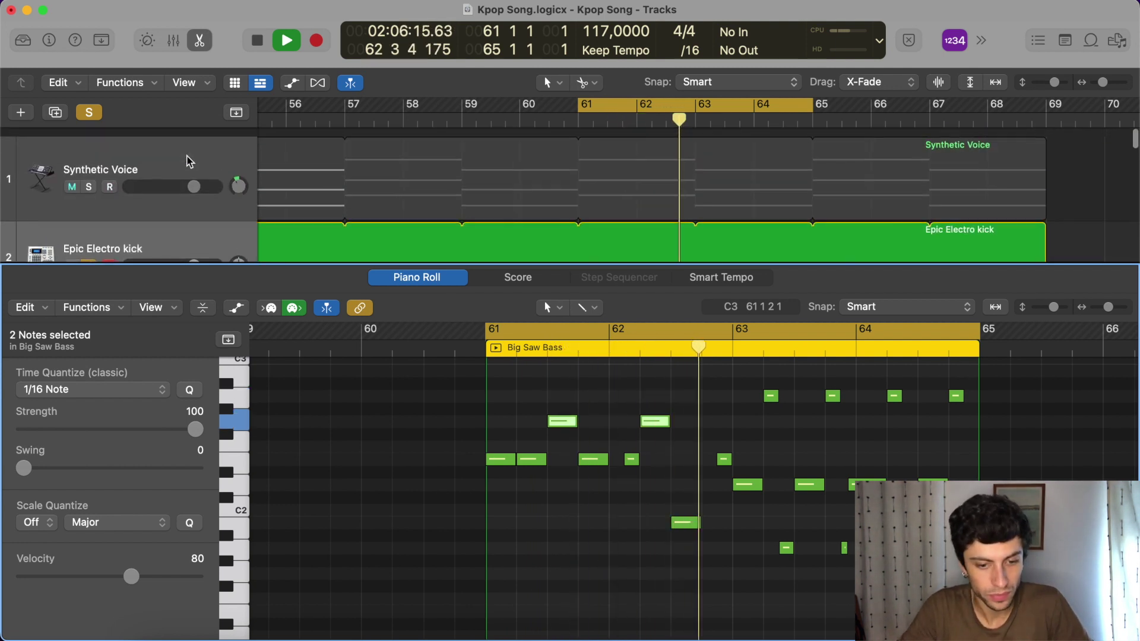
{"action": "left_click", "coordinate": [92, 176]}
{"action": "scroll", "coordinate": [372, 214], "scroll_direction": "down", "scroll_amount": 5}
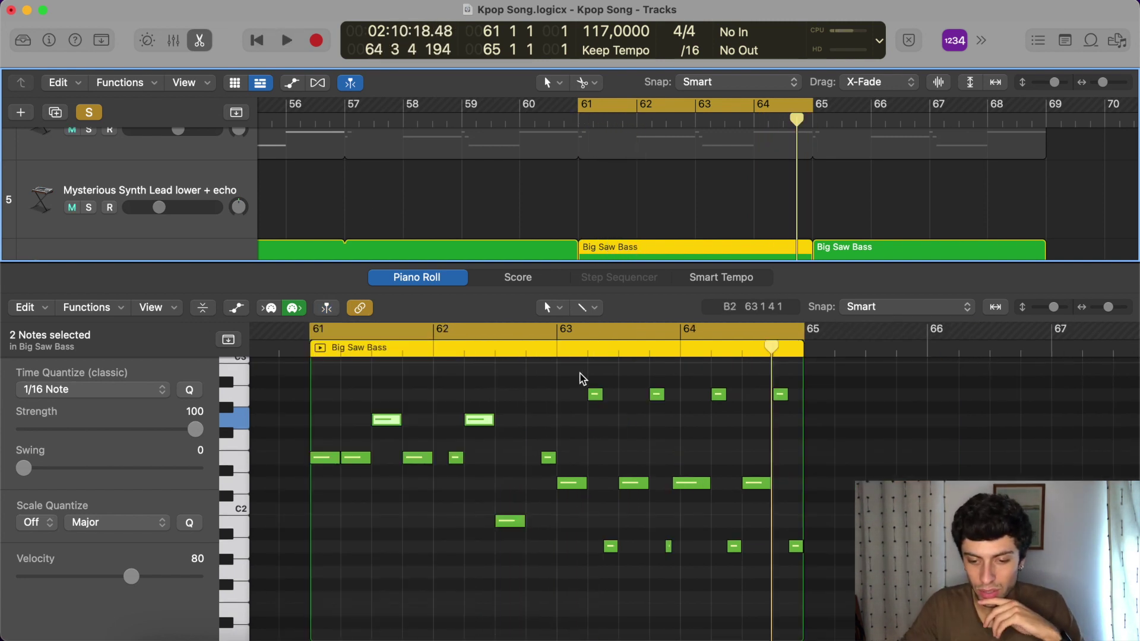
Delete every note in bars 63 and 64 except the opening D2 and A2 notes of bar 63, and play the result.
{"action": "left_click_drag", "start_coordinate": [582, 378], "coordinate": [782, 423]}
{"action": "left_click_drag", "start_coordinate": [801, 369], "coordinate": [610, 601]}
{"action": "key", "text": "Delete"}
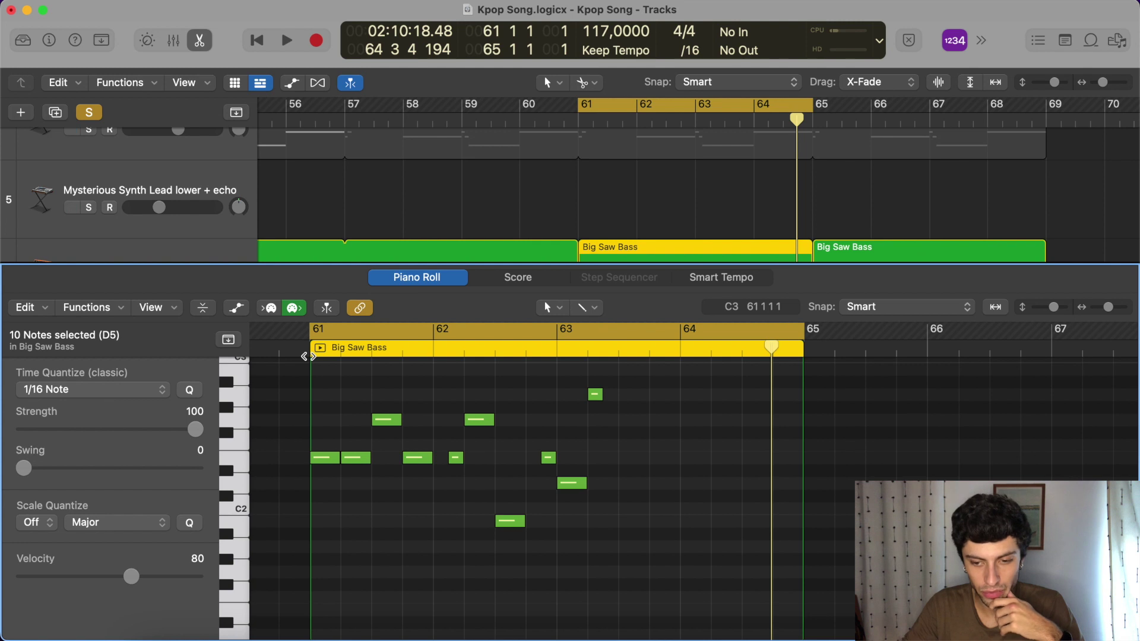
{"action": "key", "text": "space"}
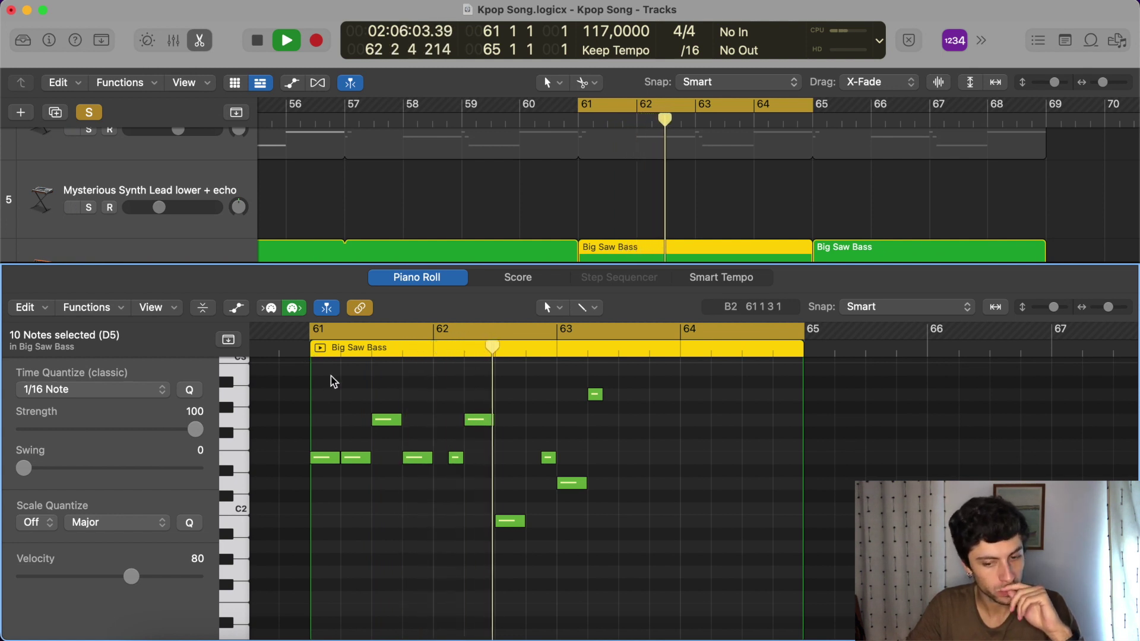
Move bar 63's A2 note half a beat later and add a one-beat D2 note on beat 3 of bar 63.
{"action": "left_click", "coordinate": [595, 396]}
{"action": "left_click_drag", "start_coordinate": [595, 396], "coordinate": [611, 395]}
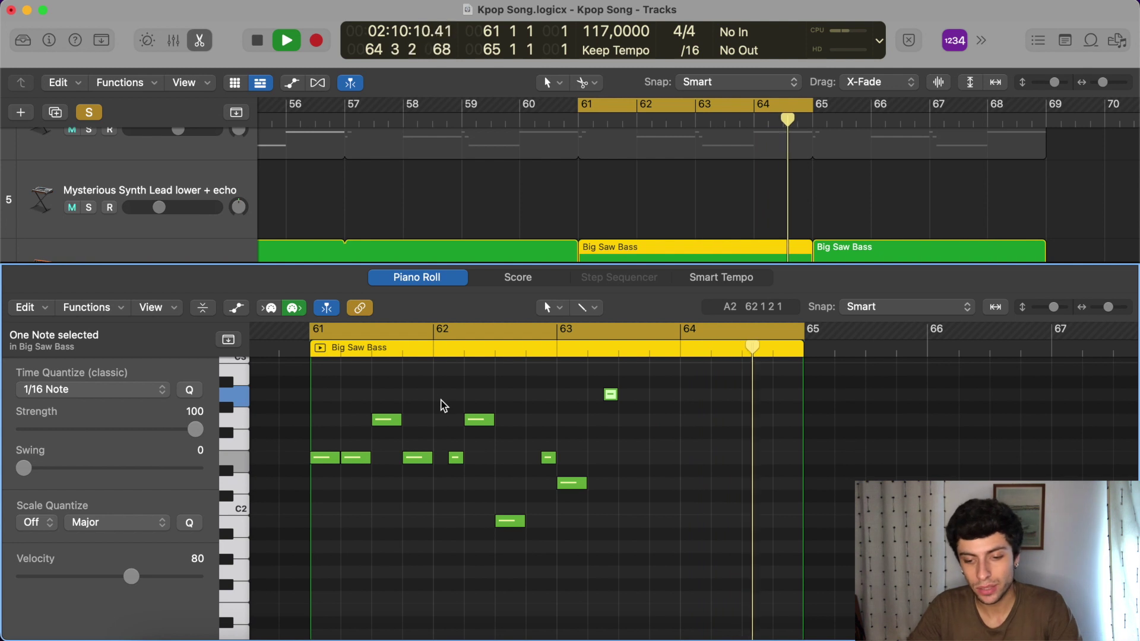
{"action": "key", "text": "space"}
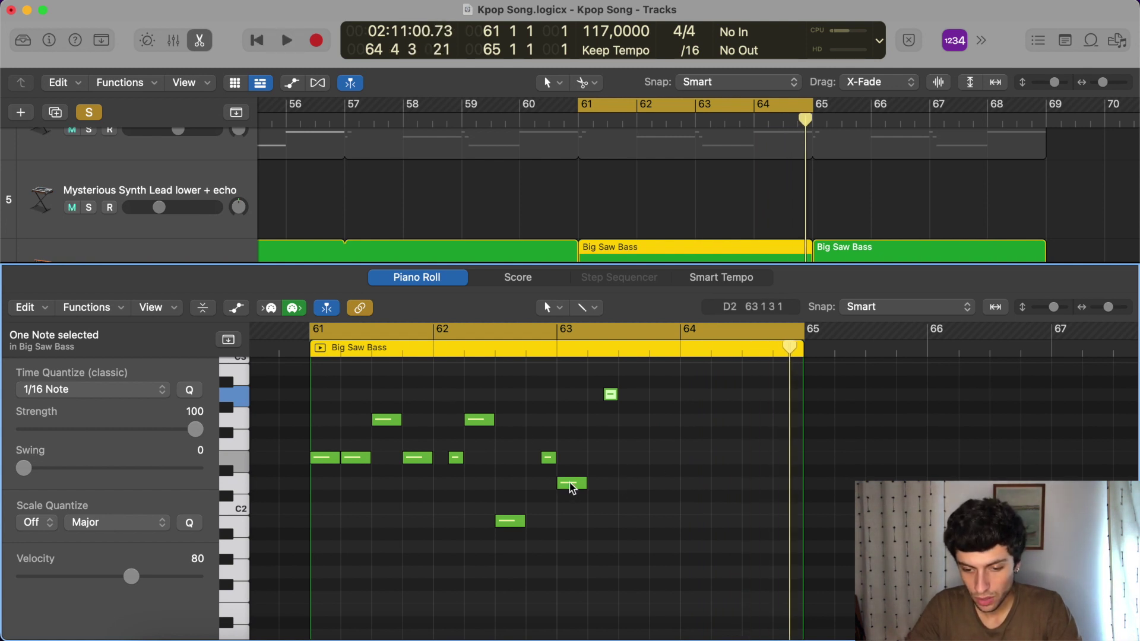
{"action": "key", "text": "space"}
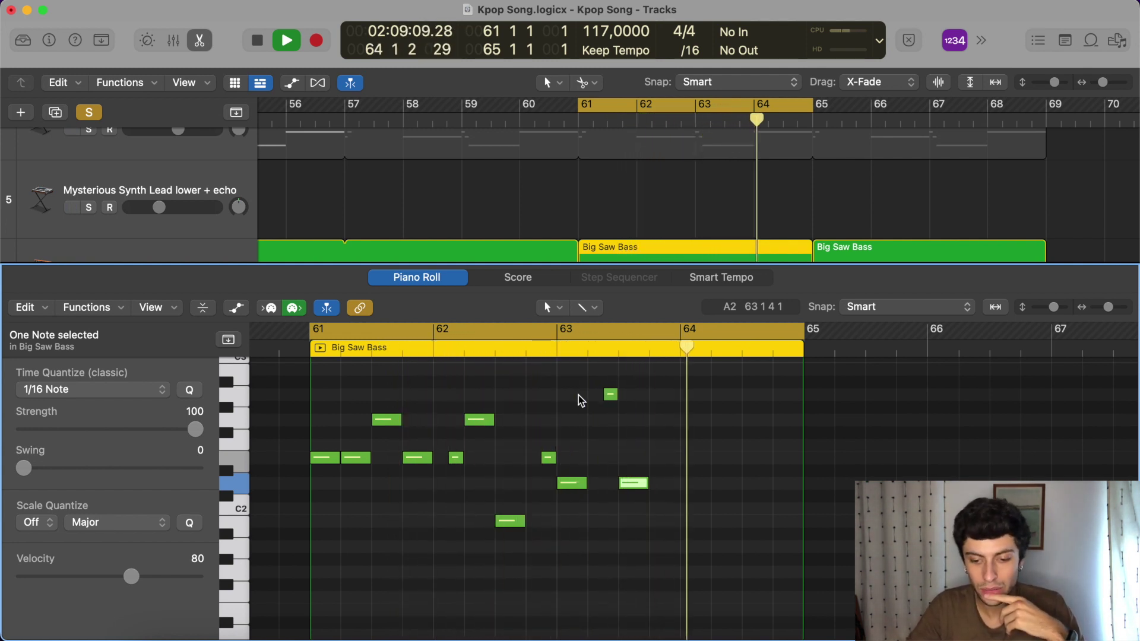
{"action": "key", "text": "space"}
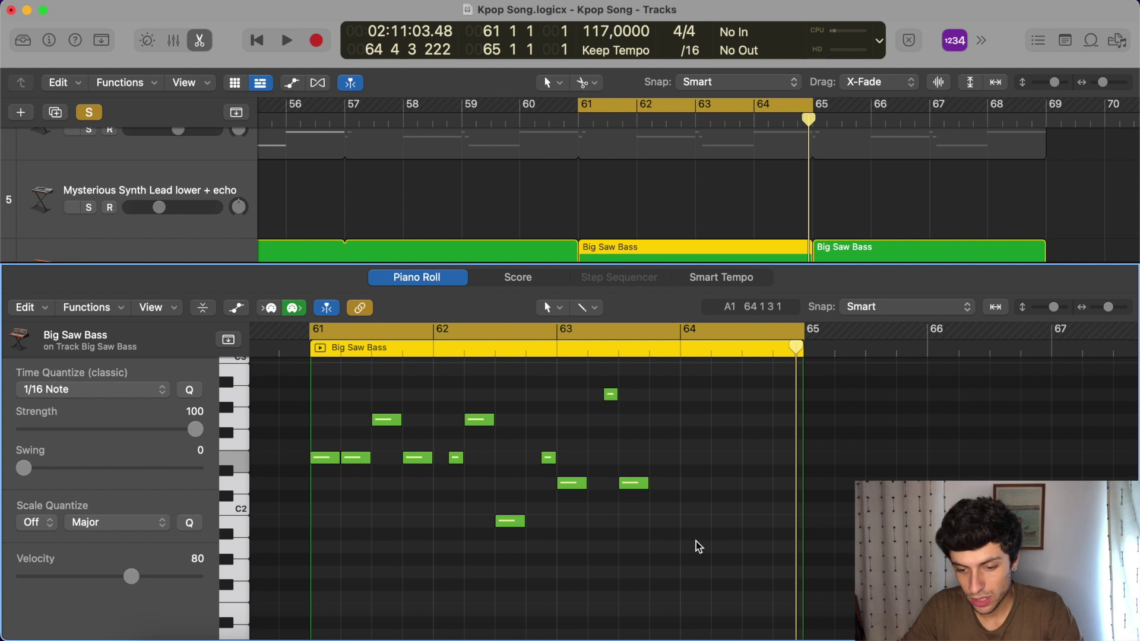
Add an eighth-length A1 note at the end of bar 63 and a one-beat D2 note at 64 1 1 1, and audition them.
{"action": "left_click", "coordinate": [547, 459]}
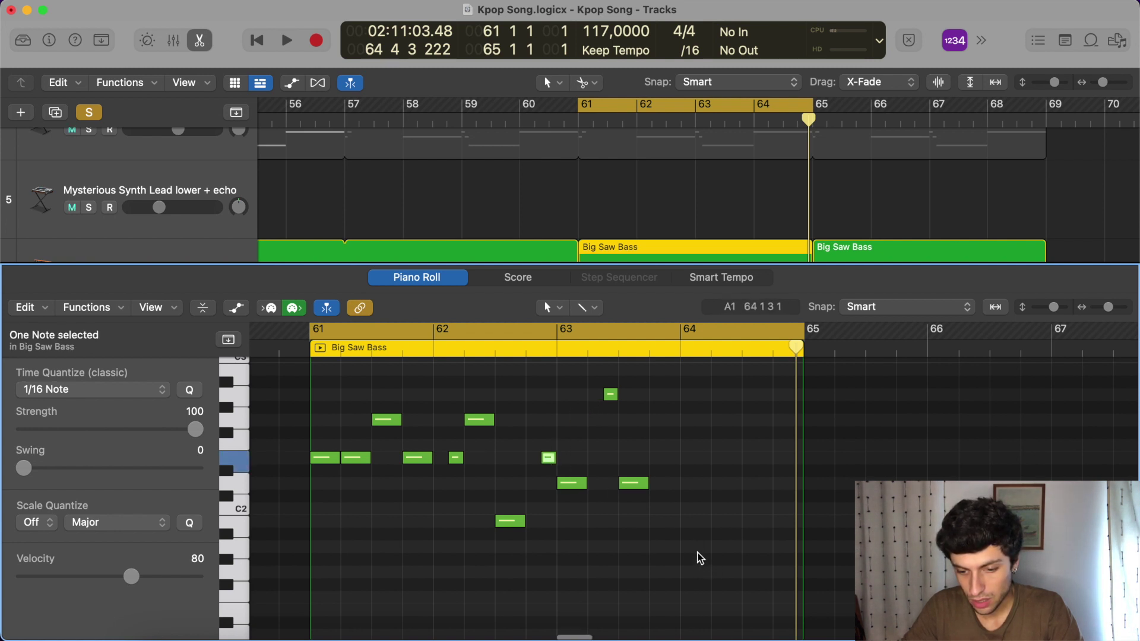
{"action": "key", "text": "super+Right"}
{"action": "key", "text": "super+Right"}
{"action": "key", "text": "super+Right"}
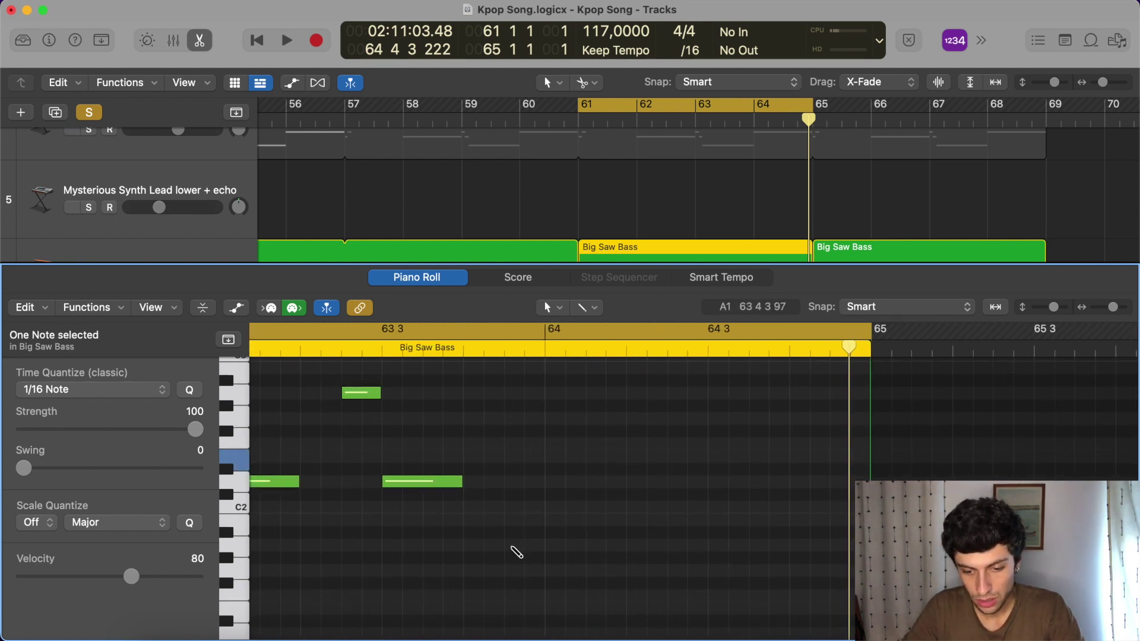
{"action": "left_click", "coordinate": [429, 485]}
{"action": "left_click", "coordinate": [554, 483], "text": "super"}
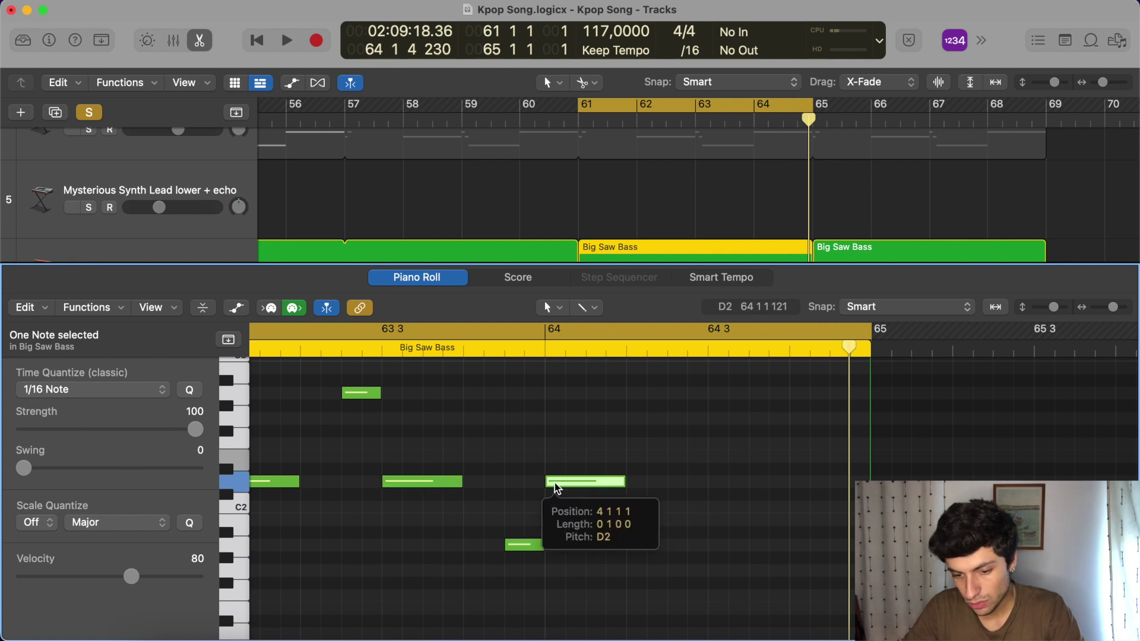
{"action": "key", "text": "super+Left"}
{"action": "key", "text": "super+Left"}
{"action": "key", "text": "super+Left"}
{"action": "key", "text": "space"}
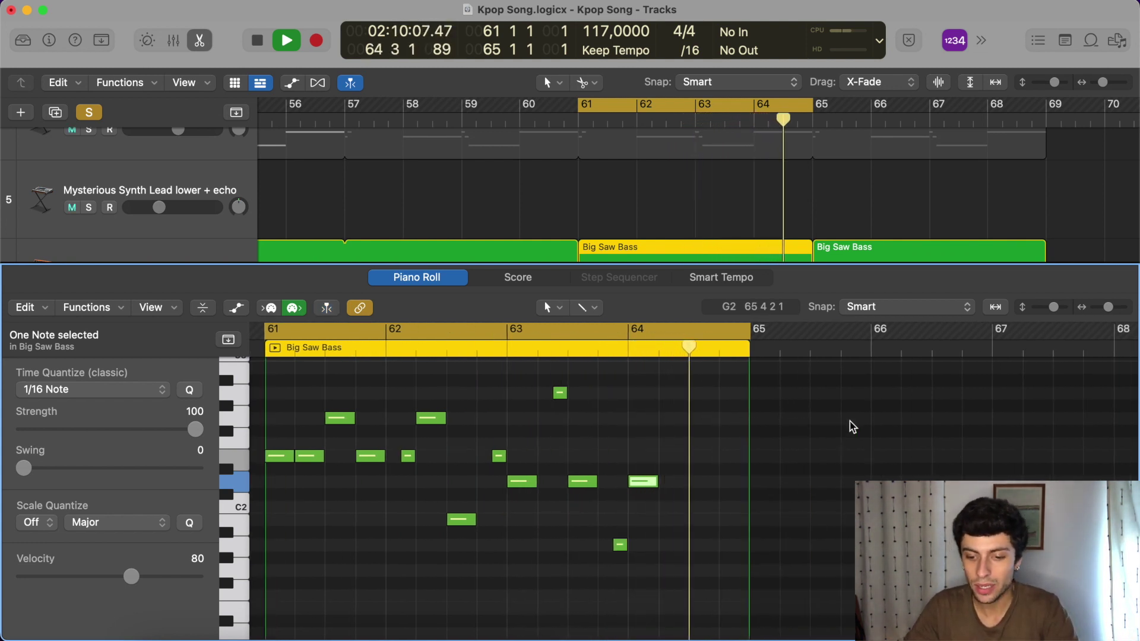
{"action": "key", "text": "space"}
Add eighth-length F2, D2 and F2 notes from beat 2 of bar 64 plus a D2 held to the region end, and play them.
{"action": "key", "text": "super+Right"}
{"action": "scroll", "coordinate": [702, 462], "scroll_direction": "right", "scroll_amount": 5}
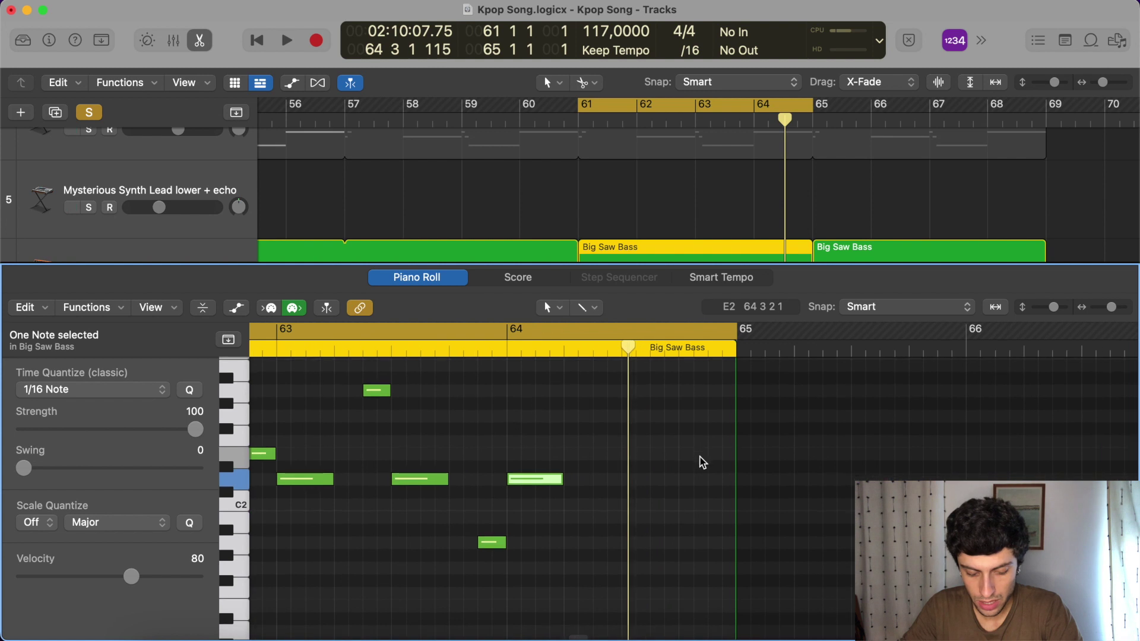
{"action": "left_click", "coordinate": [240, 439]}
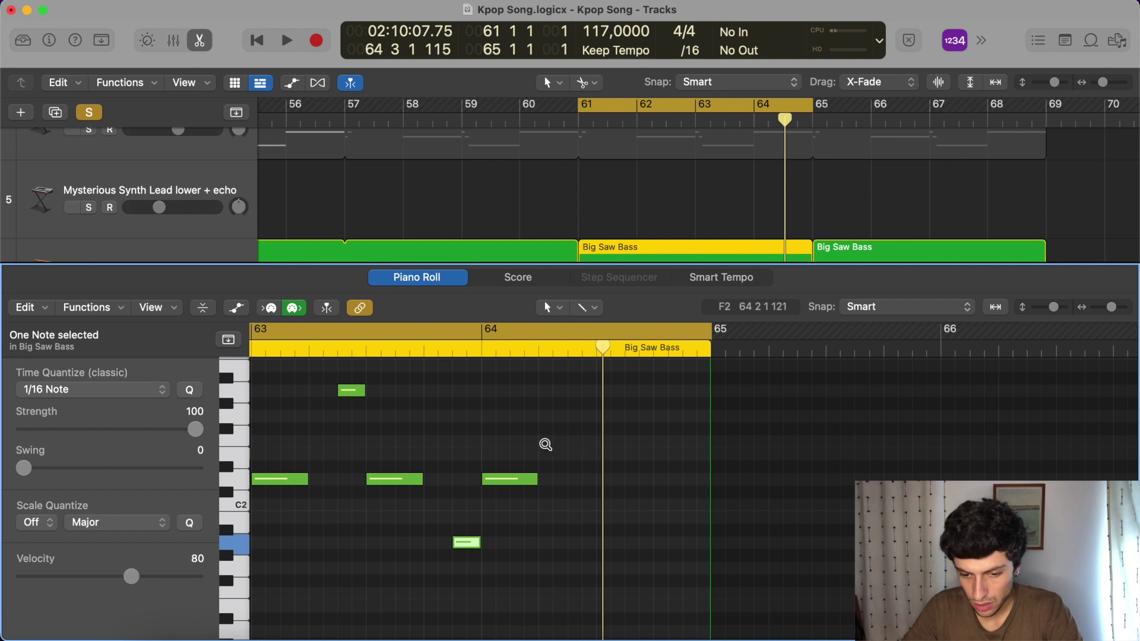
{"action": "left_click", "coordinate": [574, 479]}
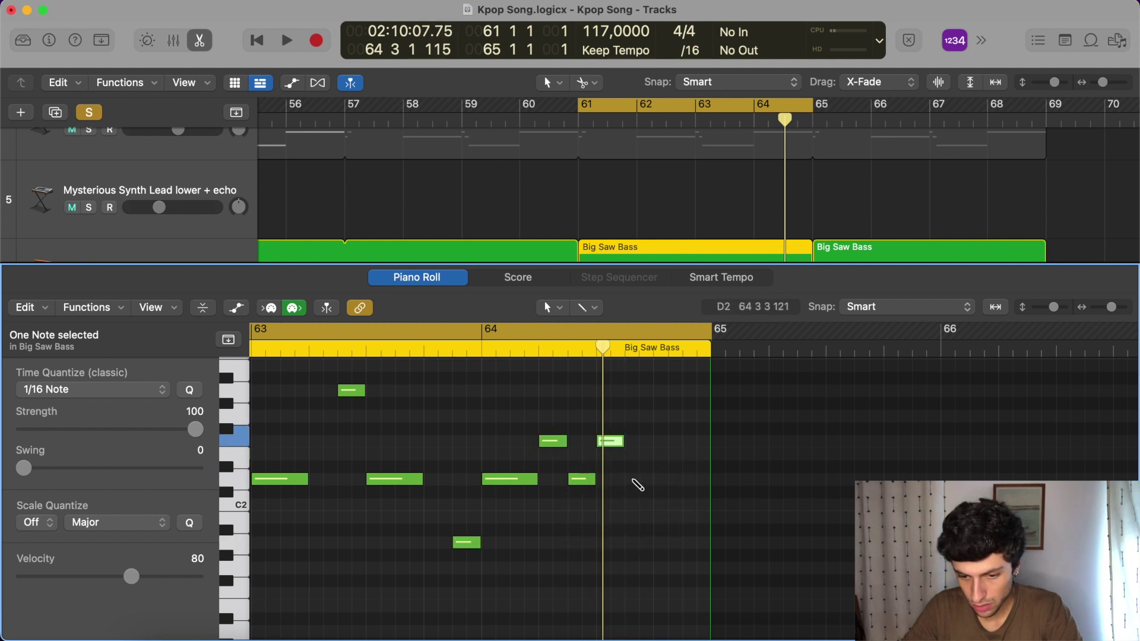
{"action": "left_click_drag", "start_coordinate": [647, 484], "coordinate": [703, 482]}
{"action": "key", "text": "super+Left"}
{"action": "key", "text": "super+Left"}
{"action": "key", "text": "super+Left"}
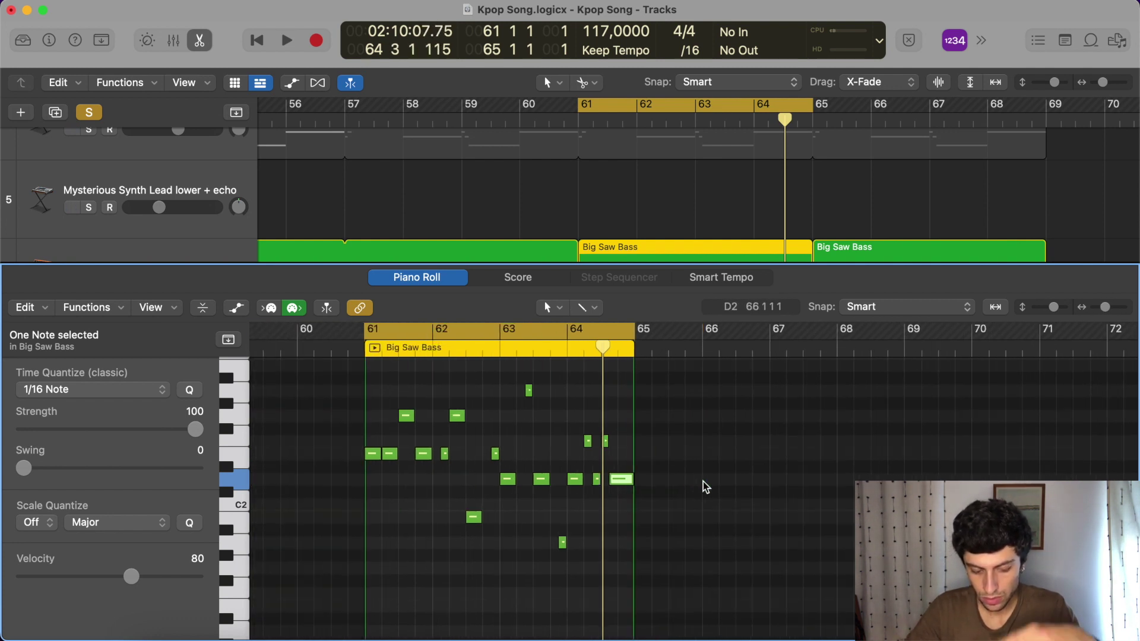
{"action": "key", "text": "space"}
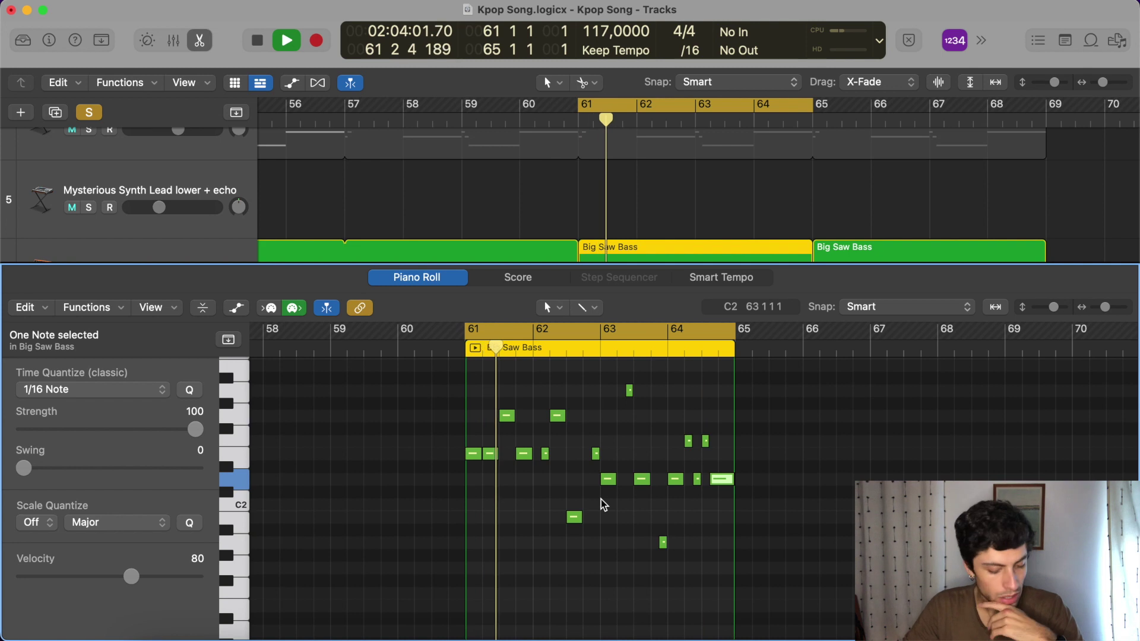
{"action": "key", "text": "super+Right"}
{"action": "key", "text": "super+Right"}
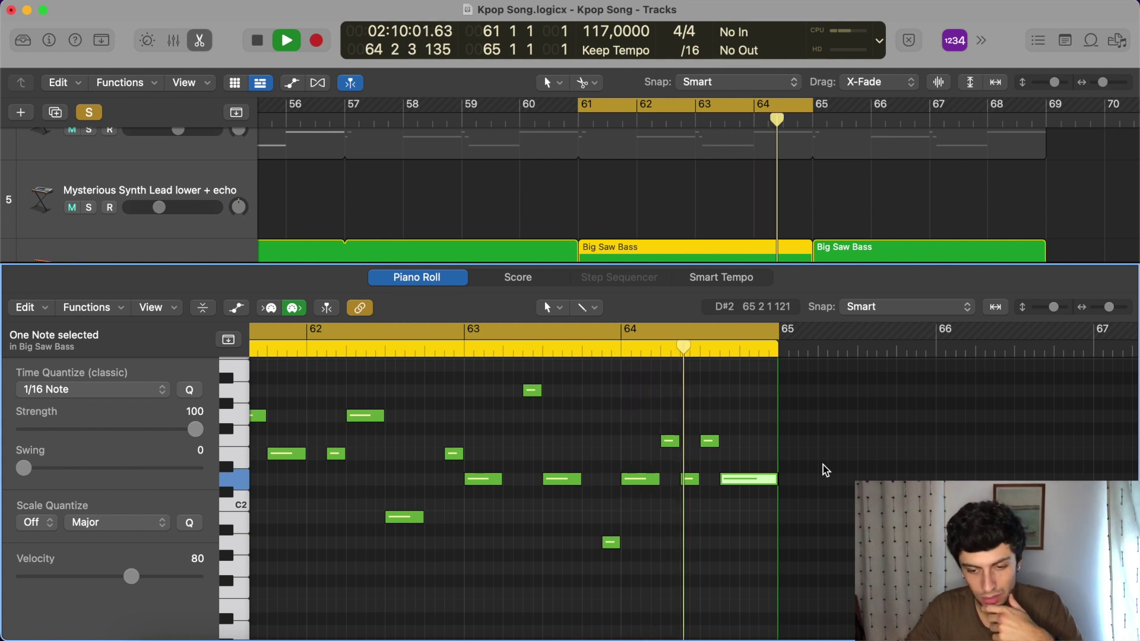
{"action": "key", "text": "space"}
Delete the last three notes of bar 64 and shorten the F2 note on beat 2 to a sixteenth.
{"action": "key", "text": "alt+]"}
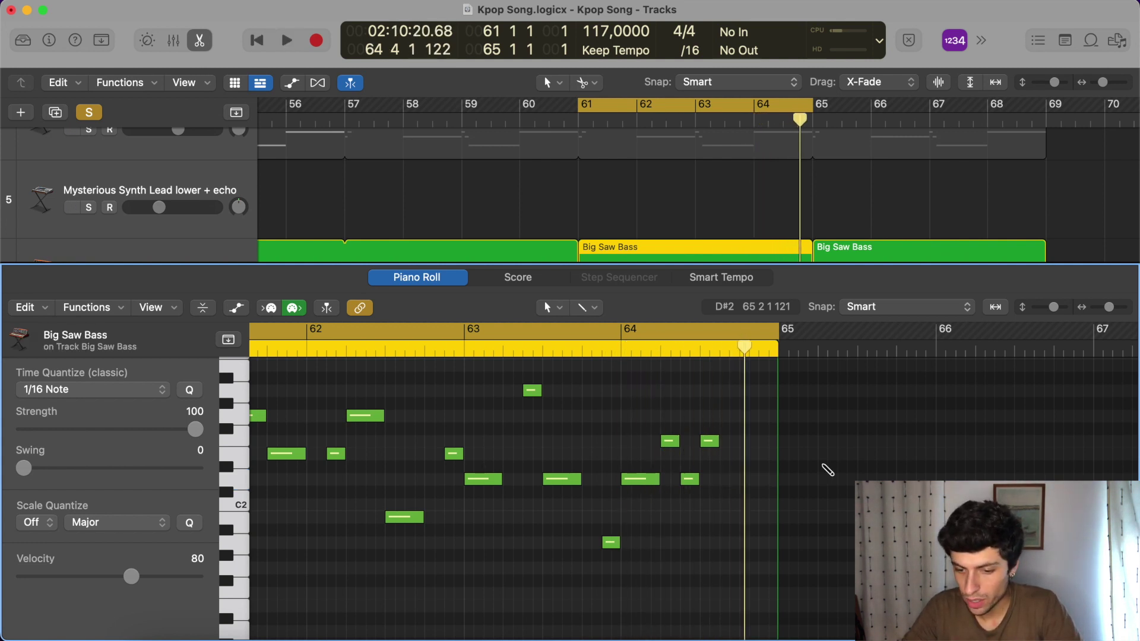
{"action": "key", "text": "super+Right"}
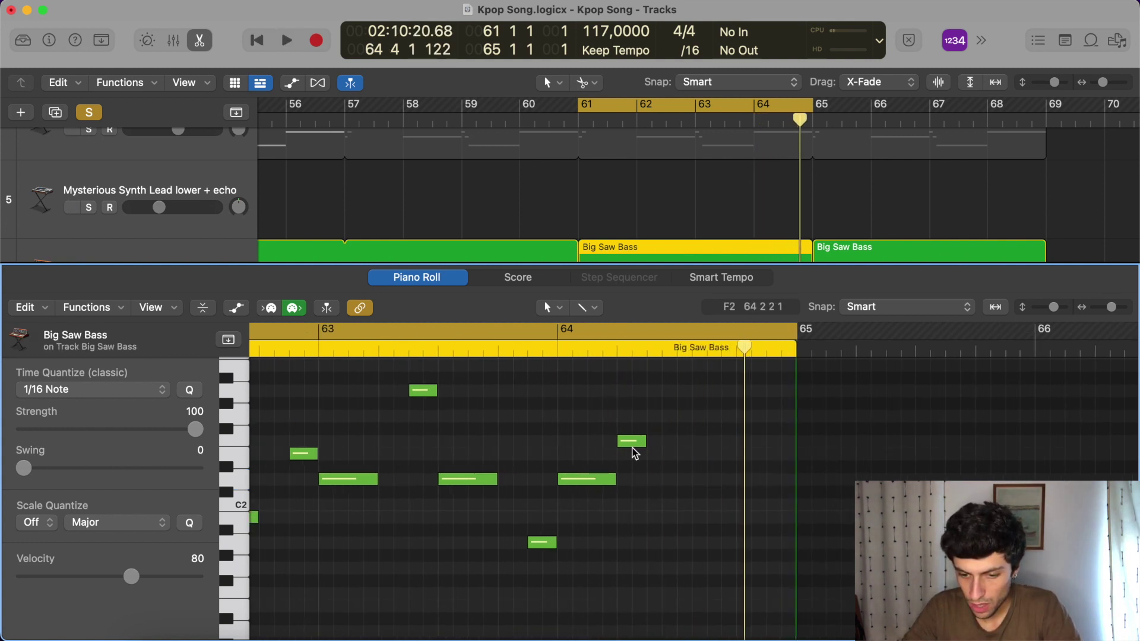
{"action": "left_click_drag", "start_coordinate": [640, 440], "coordinate": [624, 440]}
Follow bar 64's short F2 with sixteenth-length D2 and F2 notes and a longer D2 starting at 64 2 4 1, and audition the phrase.
{"action": "left_click", "coordinate": [646, 485]}
{"action": "left_click", "coordinate": [643, 482]}
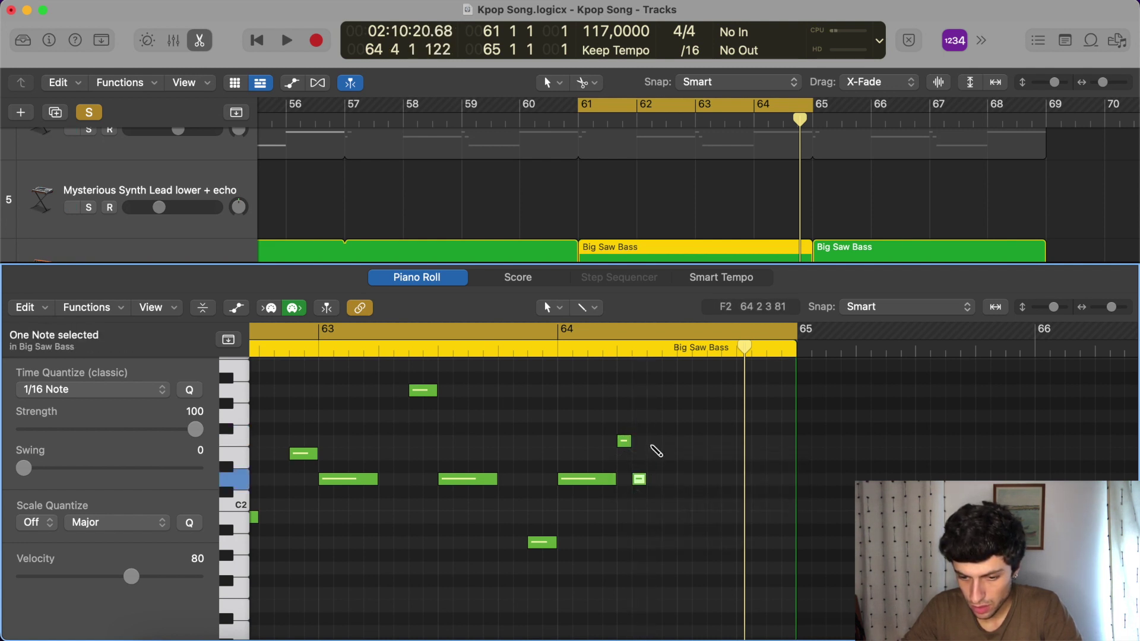
{"action": "left_click_drag", "start_coordinate": [671, 478], "coordinate": [702, 492]}
{"action": "key", "text": "BackSpace"}
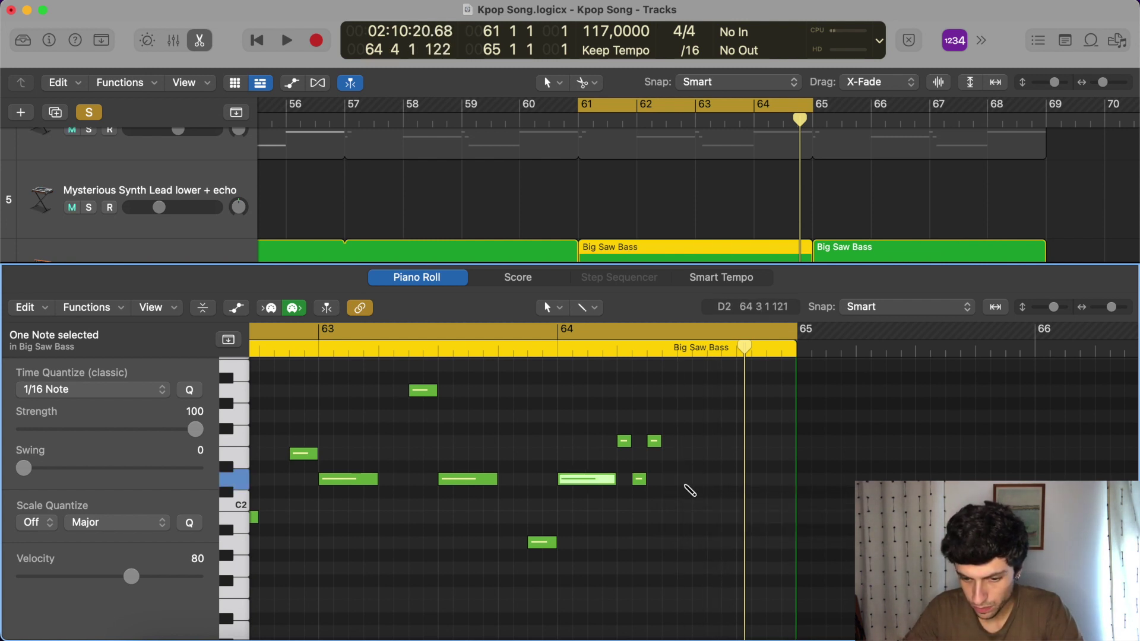
{"action": "left_click_drag", "start_coordinate": [679, 482], "coordinate": [665, 482]}
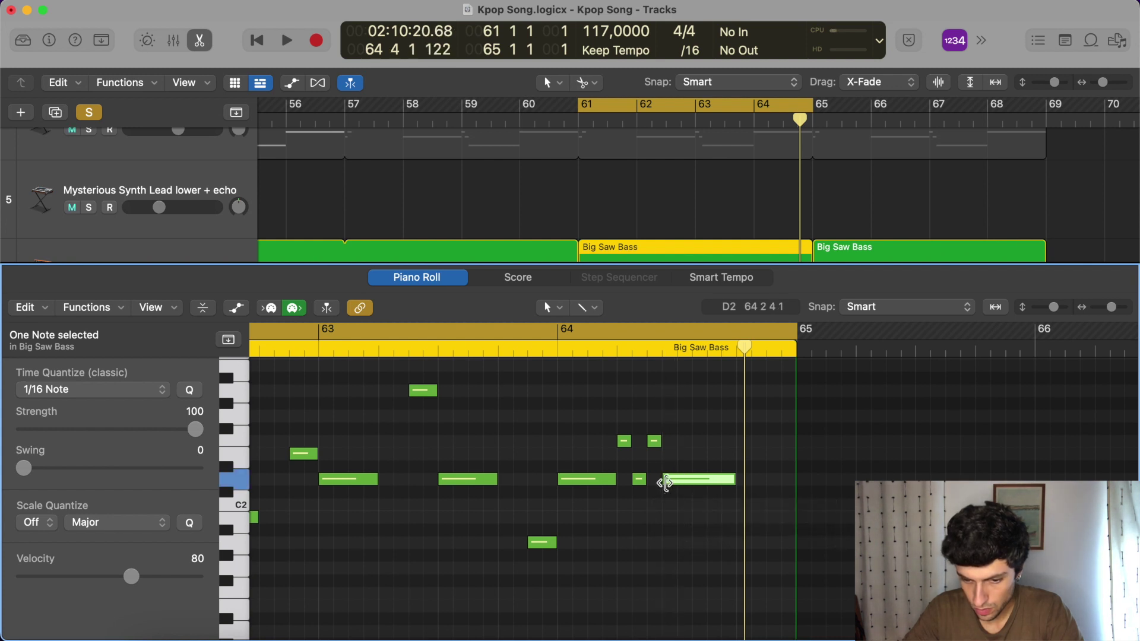
{"action": "scroll", "coordinate": [666, 481], "scroll_direction": "left", "scroll_amount": 2}
{"action": "scroll", "coordinate": [667, 484], "scroll_direction": "down", "scroll_amount": 3}
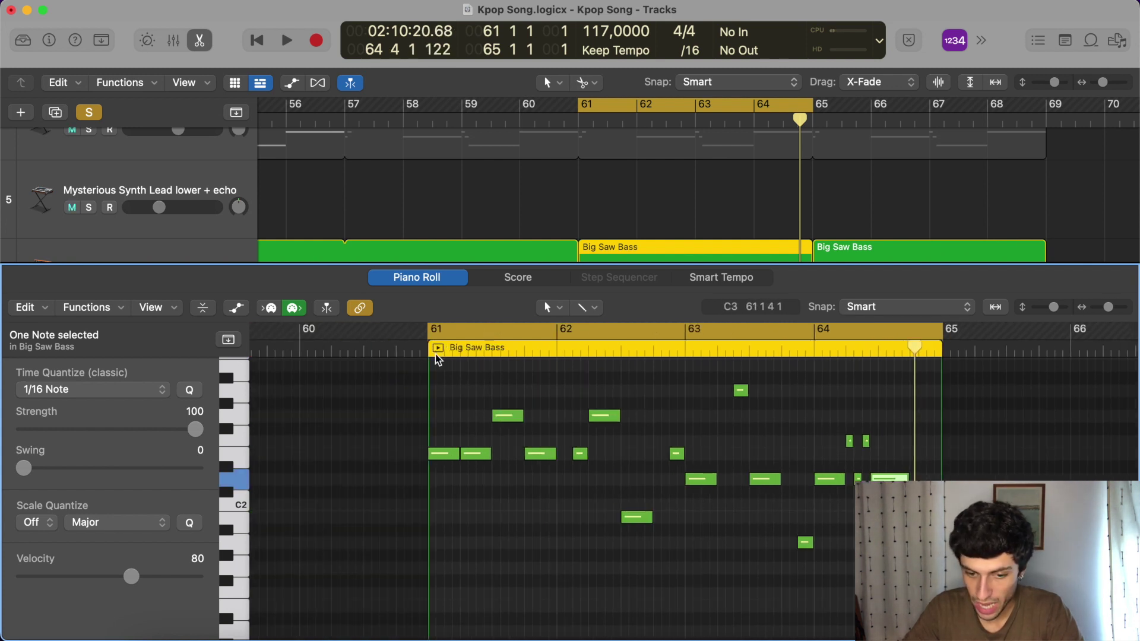
{"action": "left_click", "coordinate": [428, 351]}
{"action": "key", "text": "space"}
{"action": "scroll", "coordinate": [592, 469], "scroll_direction": "right", "scroll_amount": 2}
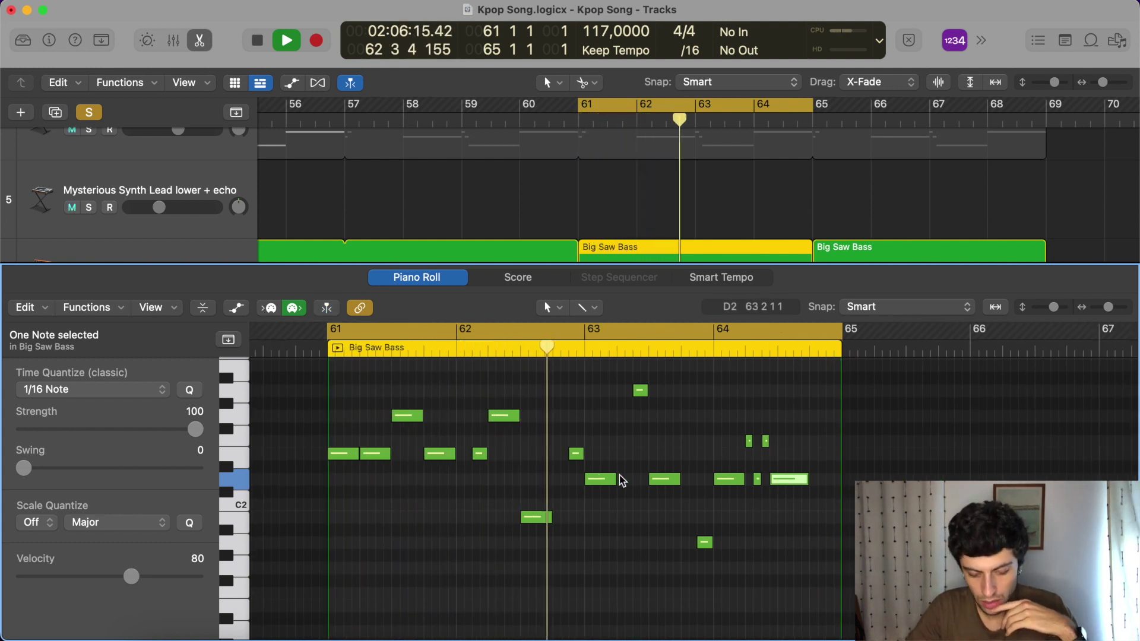
{"action": "scroll", "coordinate": [645, 463], "scroll_direction": "up", "scroll_amount": 2}
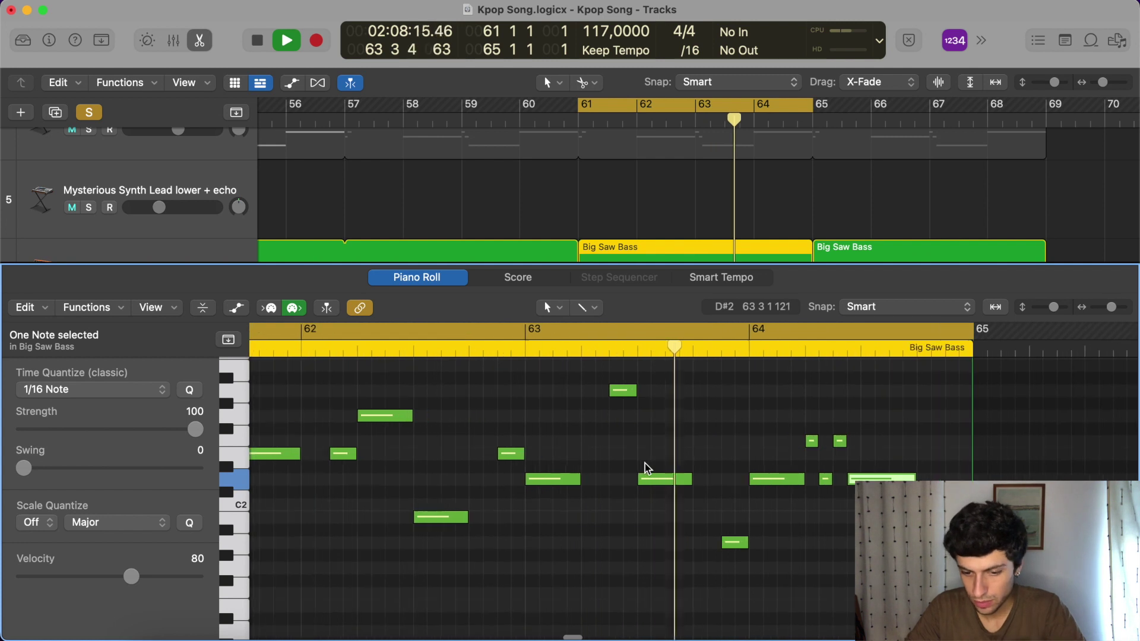
Shorten the A1 note ending bar 63 to a sixteenth, extend the following D2's start back to 63 4 4 1, and play the region.
{"action": "key", "text": "space"}
{"action": "left_click_drag", "start_coordinate": [746, 543], "coordinate": [733, 542]}
{"action": "left_click_drag", "start_coordinate": [751, 480], "coordinate": [733, 479]}
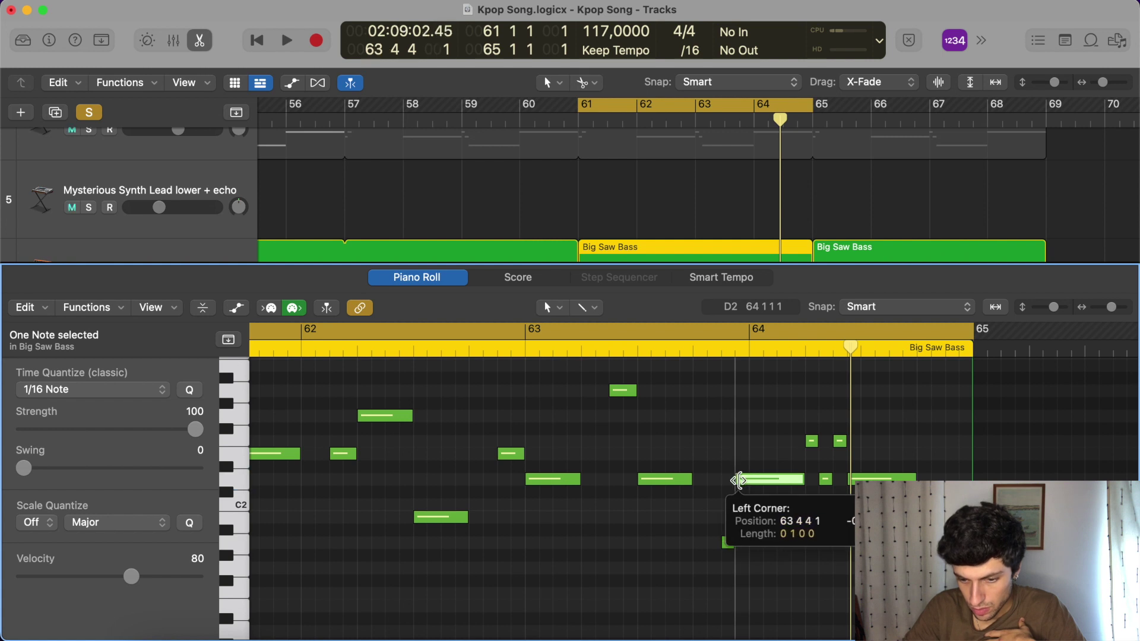
{"action": "key", "text": "space"}
{"action": "key", "text": "super+Left"}
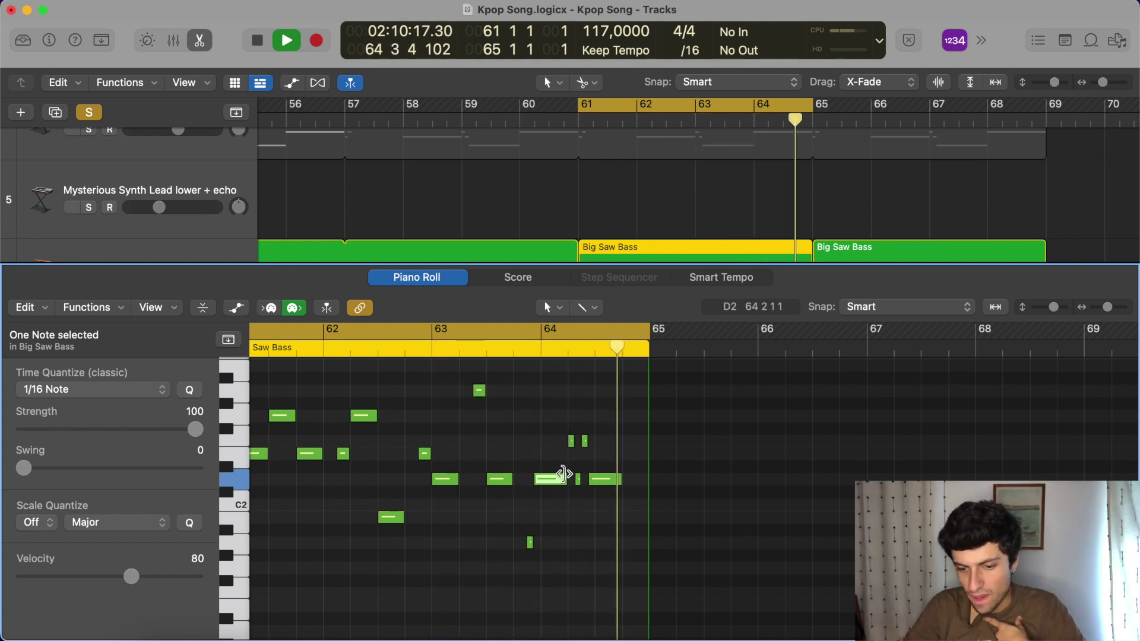
{"action": "key", "text": "super+Right"}
{"action": "key", "text": "space"}
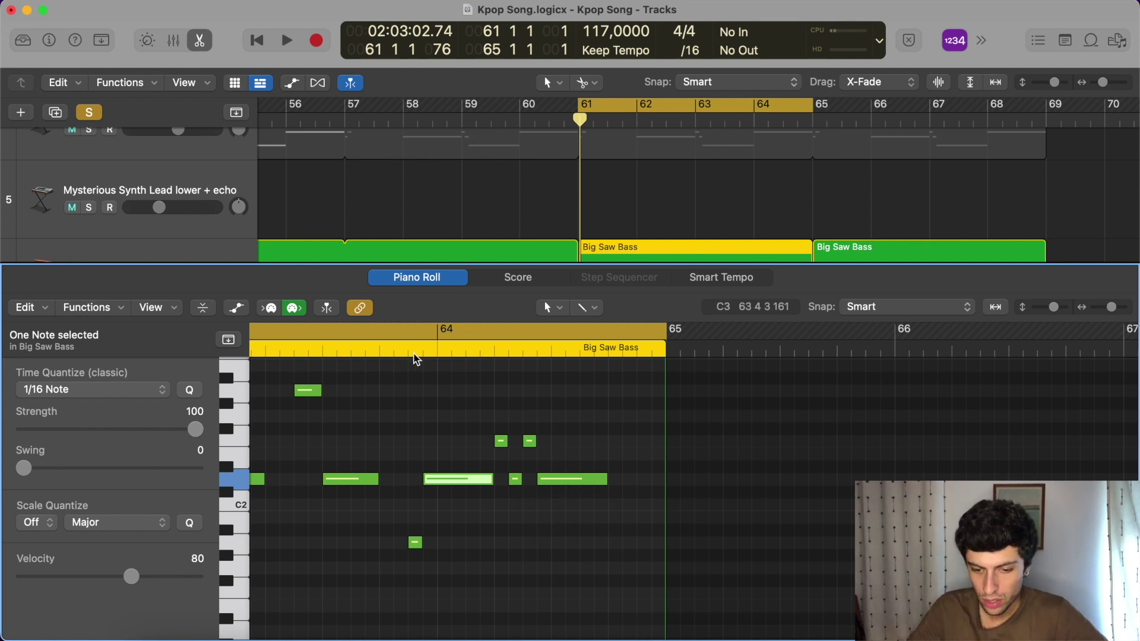
Remove bar 64's final D2, try eighth-length F2 notes on beats 2 and 3 with a sixteenth D2 at 64 2 3 1, and play it.
{"action": "key", "text": "space"}
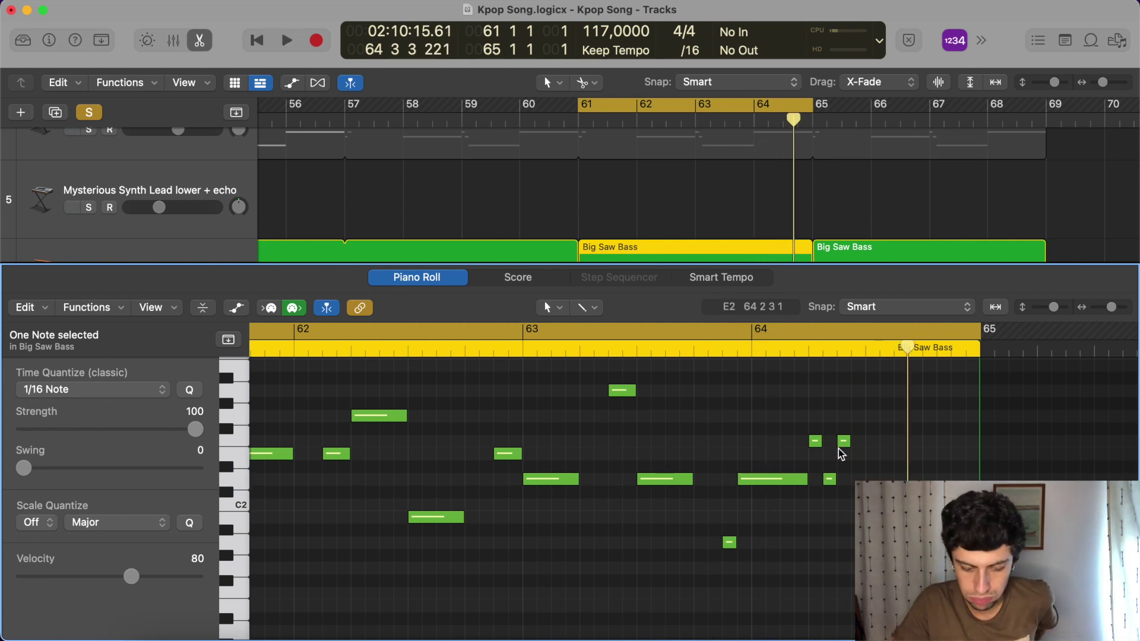
{"action": "key", "text": "super+Right"}
{"action": "mouse_move", "coordinate": [755, 480]}
{"action": "left_mouse_down"}
{"action": "mouse_move", "coordinate": [837, 446]}
{"action": "mouse_move", "coordinate": [735, 447]}
{"action": "mouse_move", "coordinate": [763, 441]}
{"action": "left_mouse_up"}
{"action": "left_click", "coordinate": [780, 480]}
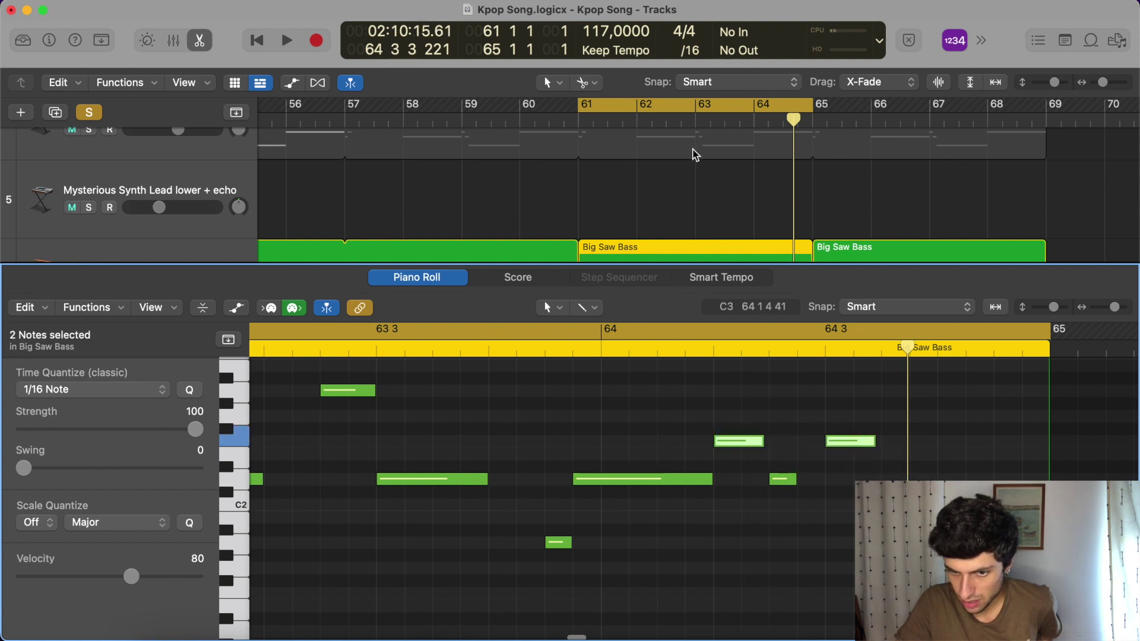
{"action": "left_click", "coordinate": [669, 111]}
{"action": "left_click", "coordinate": [695, 122]}
{"action": "key", "text": "space"}
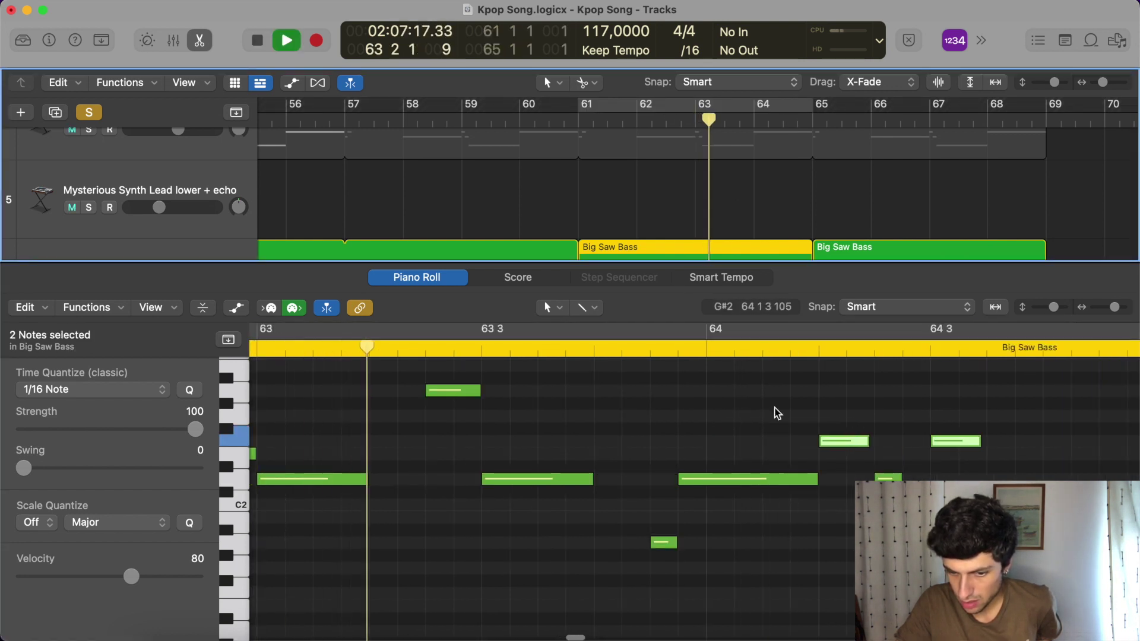
{"action": "key", "text": "super+Left"}
{"action": "key", "text": "super+Right"}
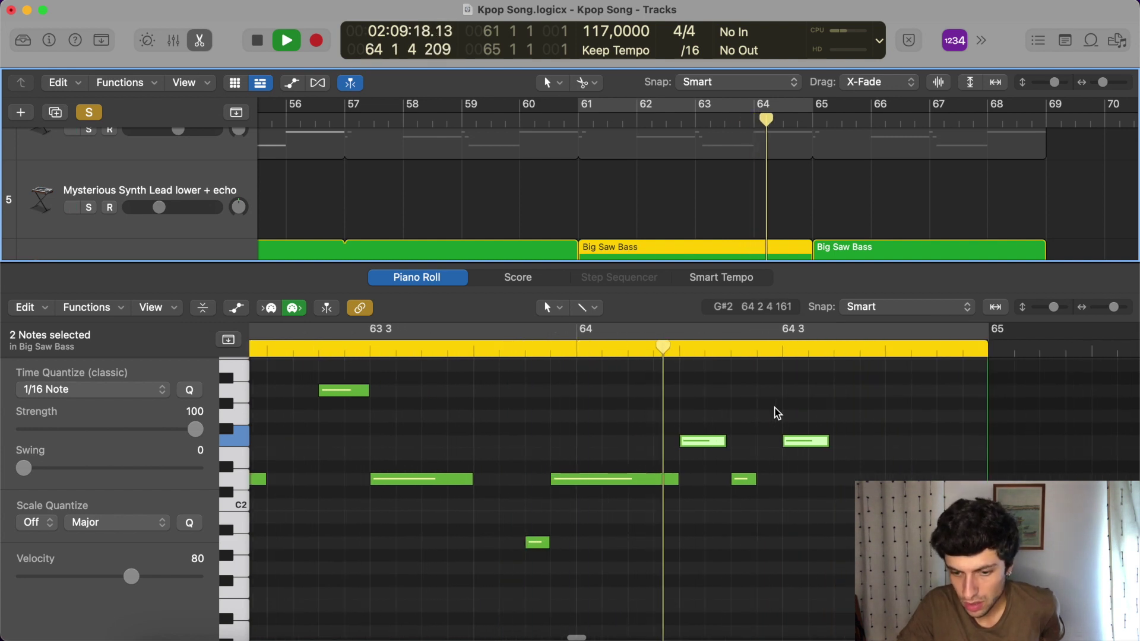
{"action": "key", "text": "space"}
Try starting bar 64's second F2 right after the D2, at 64 2 4 1, and audition the region.
{"action": "mouse_move", "coordinate": [799, 446]}
{"action": "left_mouse_down"}
{"action": "mouse_move", "coordinate": [775, 445]}
{"action": "mouse_move", "coordinate": [809, 439]}
{"action": "mouse_move", "coordinate": [789, 442]}
{"action": "left_mouse_up"}
{"action": "left_click", "coordinate": [775, 449]}
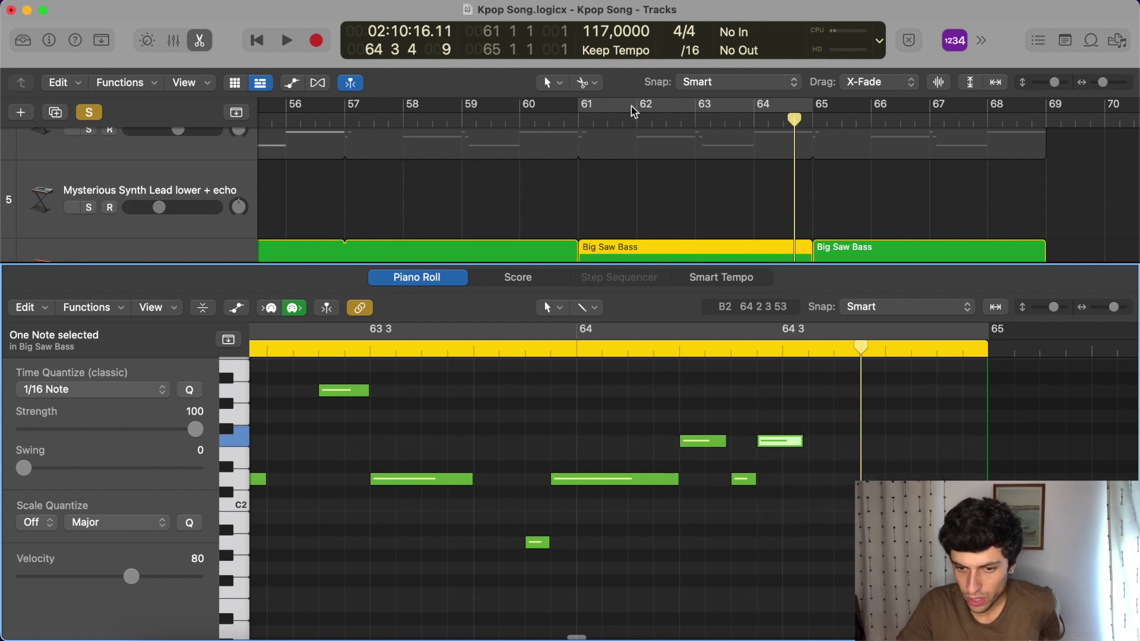
{"action": "left_click", "coordinate": [581, 124]}
{"action": "key", "text": "space"}
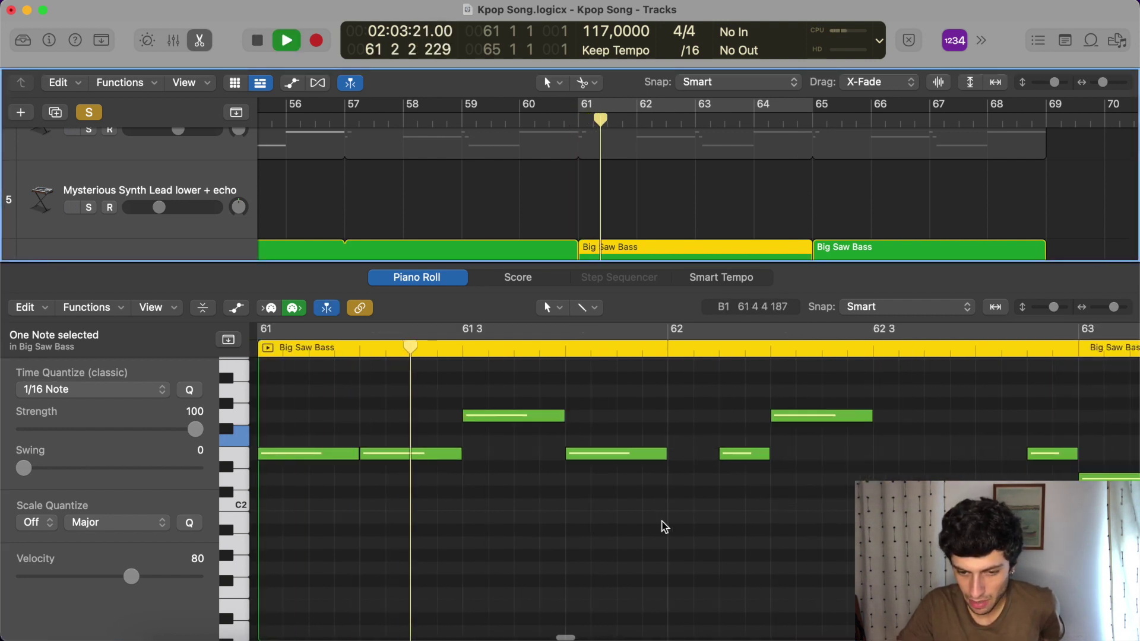
{"action": "left_click", "coordinate": [637, 351]}
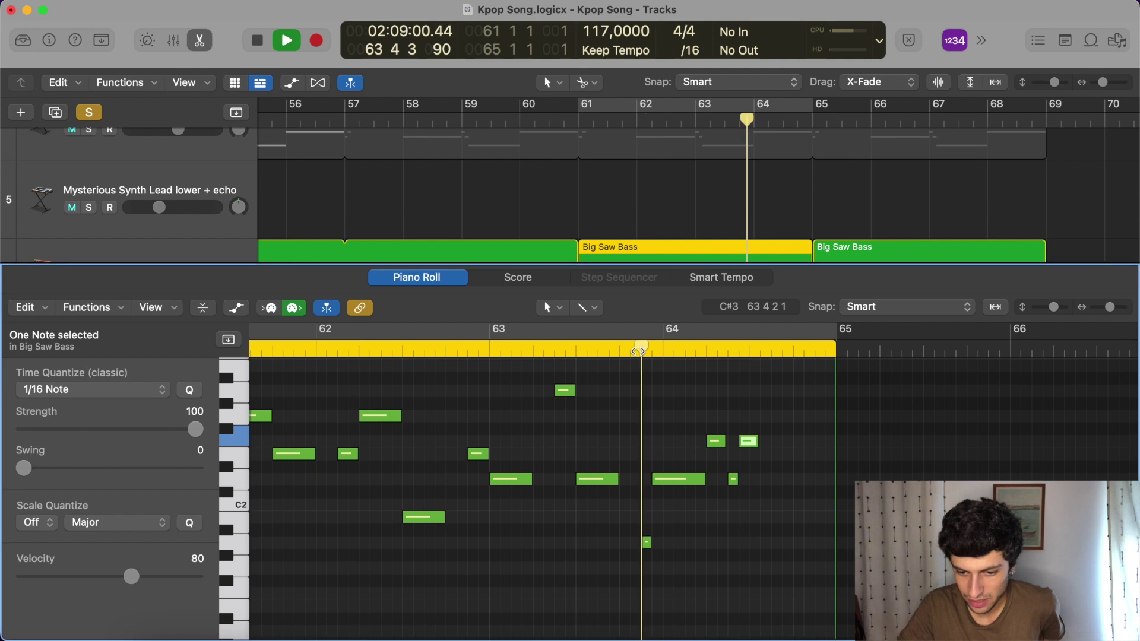
{"action": "key", "text": "space"}
Undo the length and position changes to bar 64's F2 and D2 notes and replay the phrase.
{"action": "key", "text": "super+z"}
{"action": "key", "text": "super+z"}
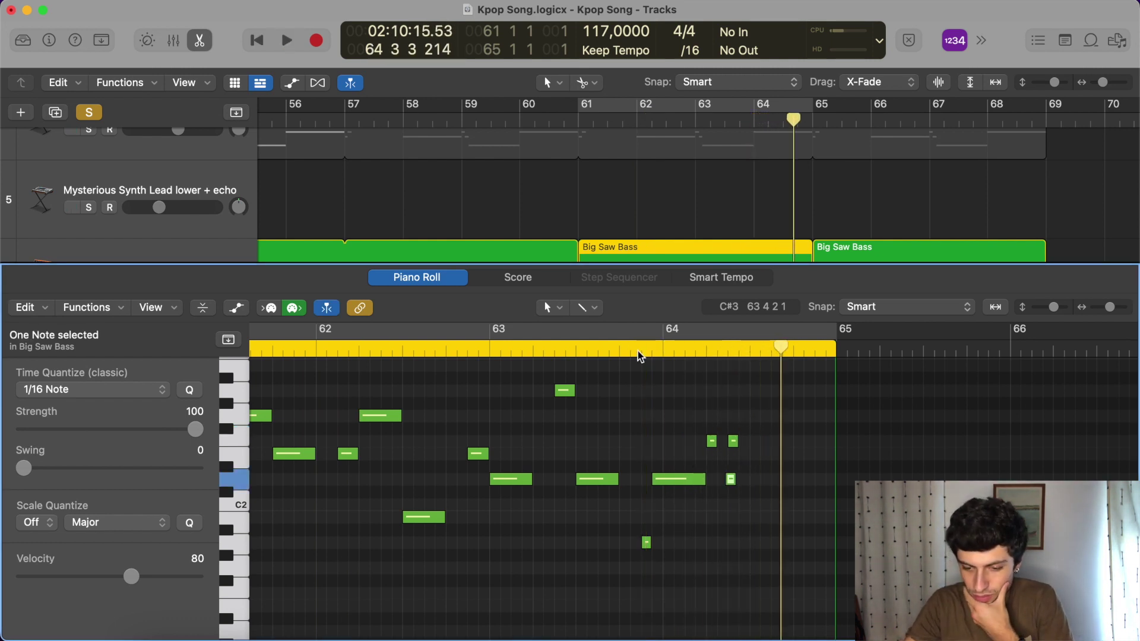
{"action": "key", "text": "super+z"}
{"action": "double_click", "coordinate": [633, 349]}
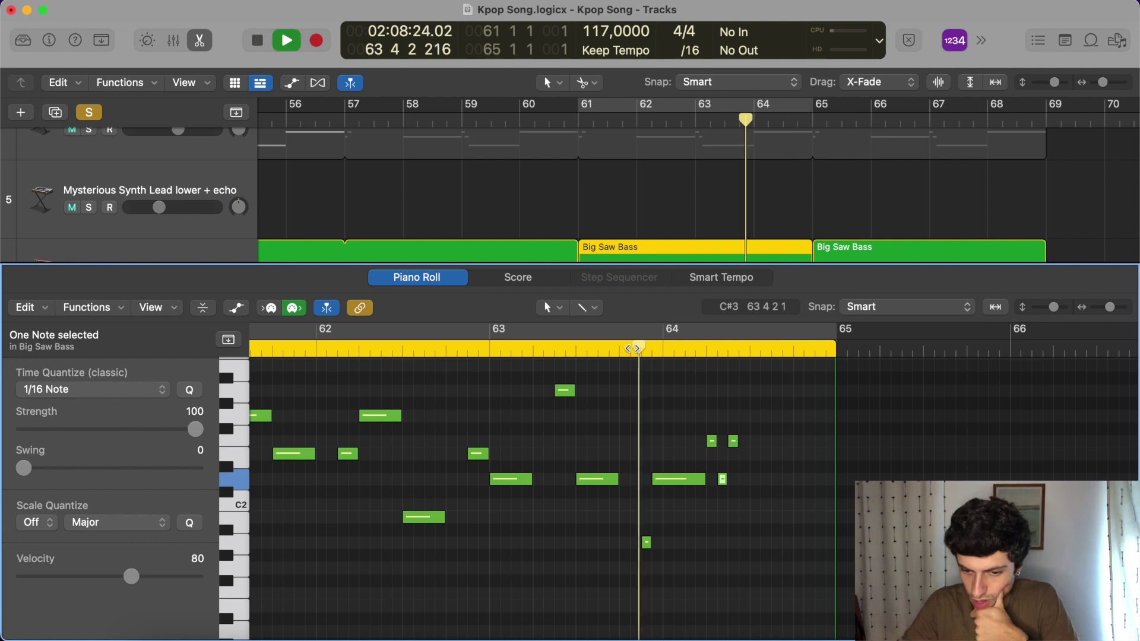
{"action": "left_click", "coordinate": [632, 349]}
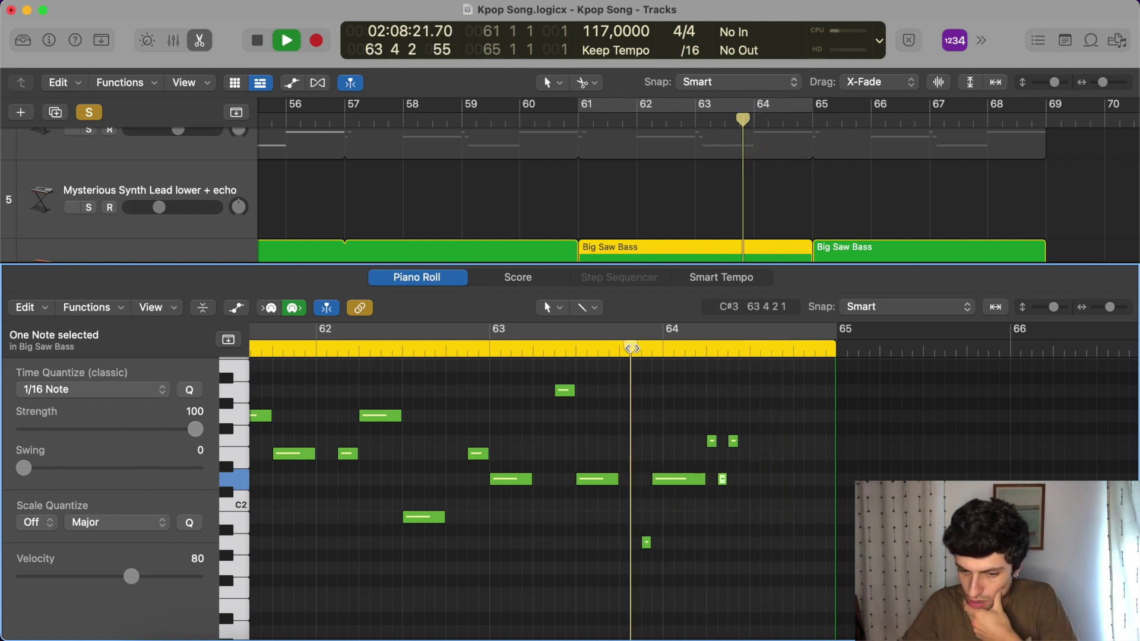
{"action": "key", "text": "space"}
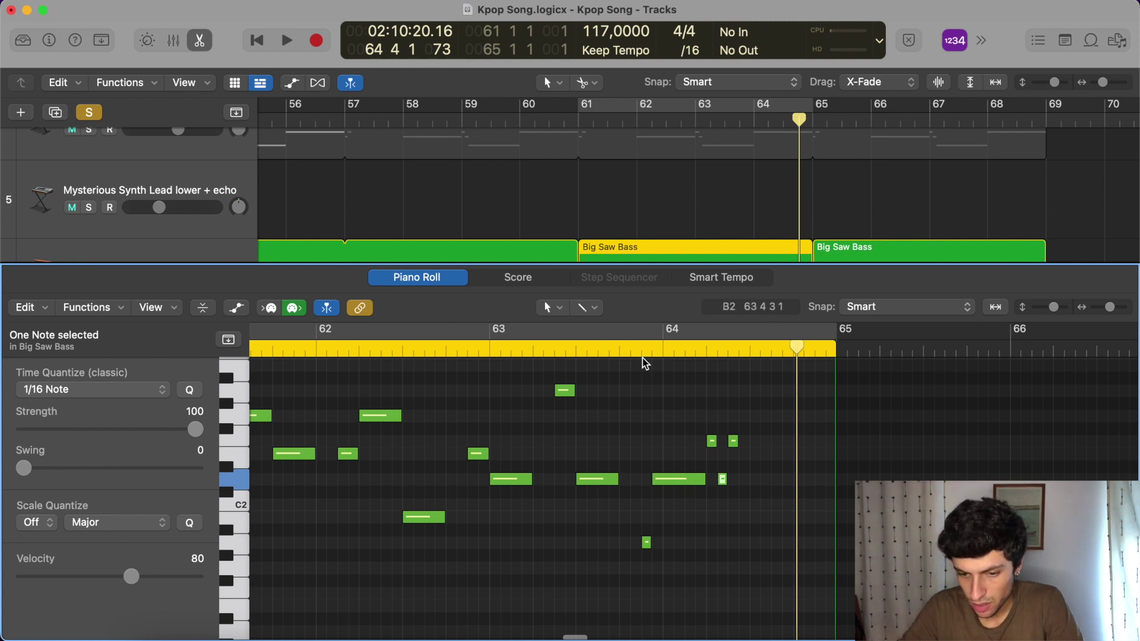
Add a D2 note at 64 2 4 1 after bar 64's second F2, audition it, and lengthen it to a quarter note.
{"action": "double_click", "coordinate": [642, 356]}
{"action": "scroll", "coordinate": [672, 382], "scroll_direction": "up", "scroll_amount": 5}
{"action": "key", "text": "space"}
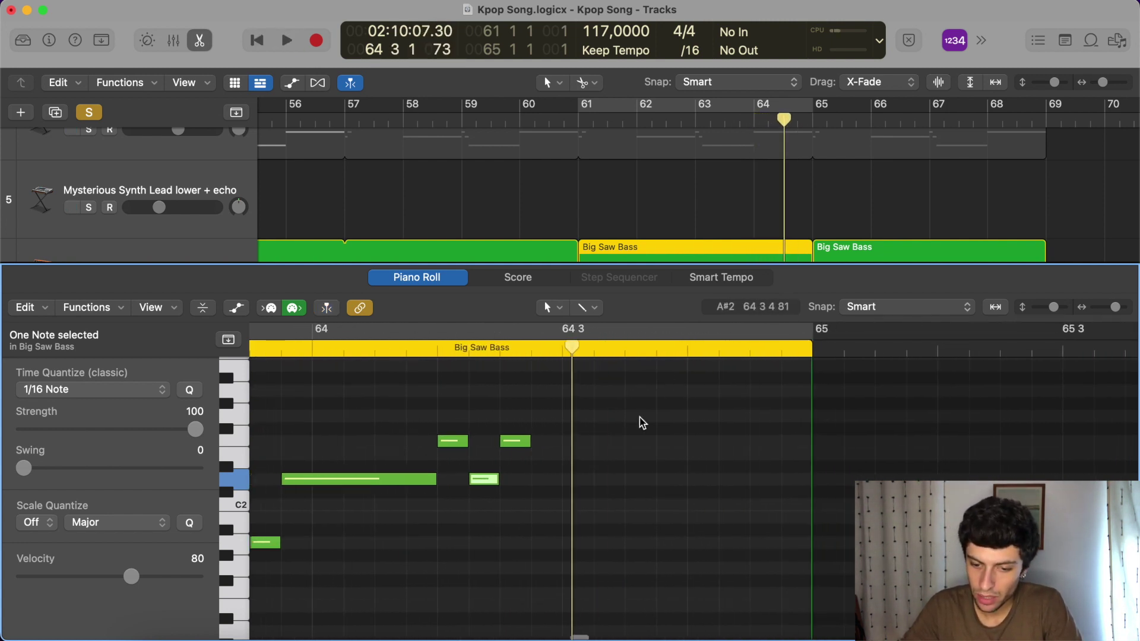
{"action": "left_click", "coordinate": [541, 479]}
{"action": "left_click", "coordinate": [536, 478], "text": "super"}
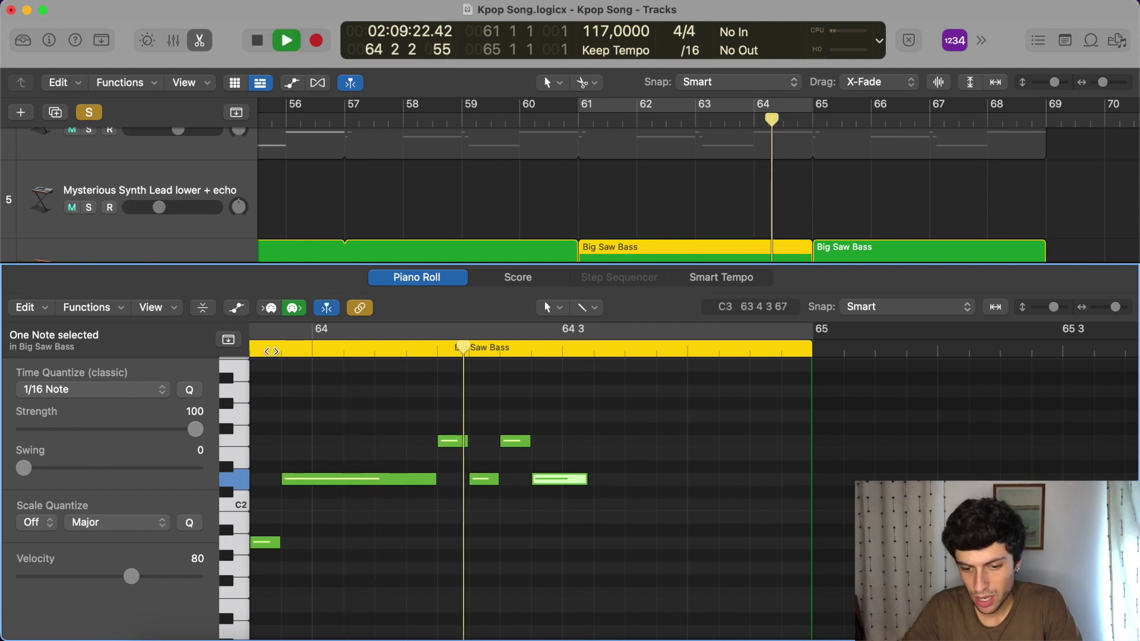
{"action": "key", "text": "space"}
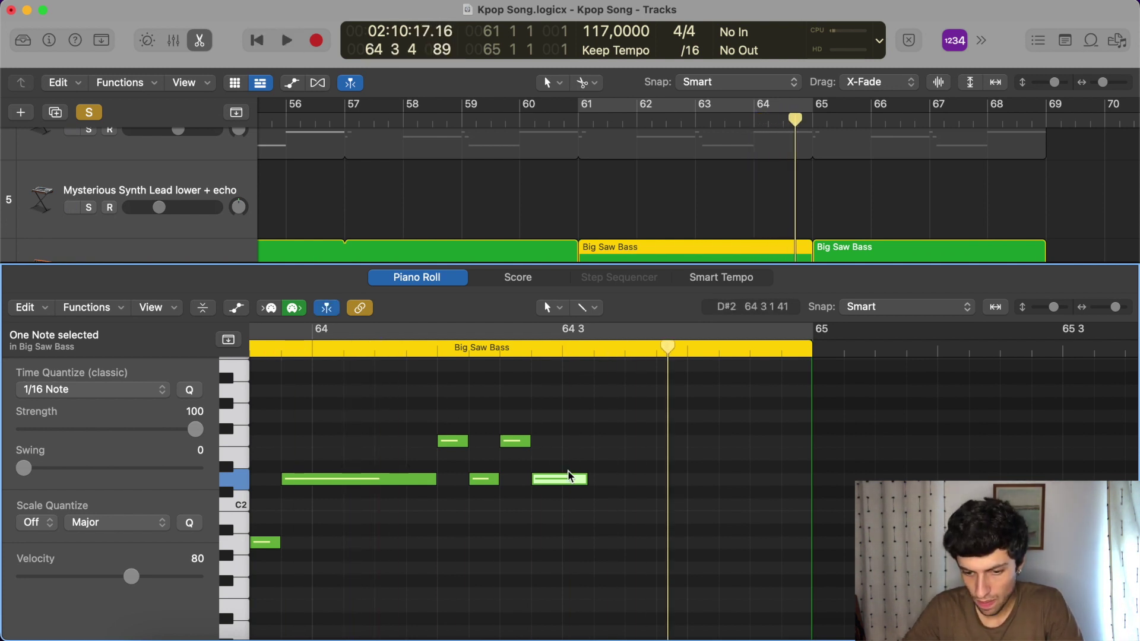
{"action": "mouse_move", "coordinate": [578, 482]}
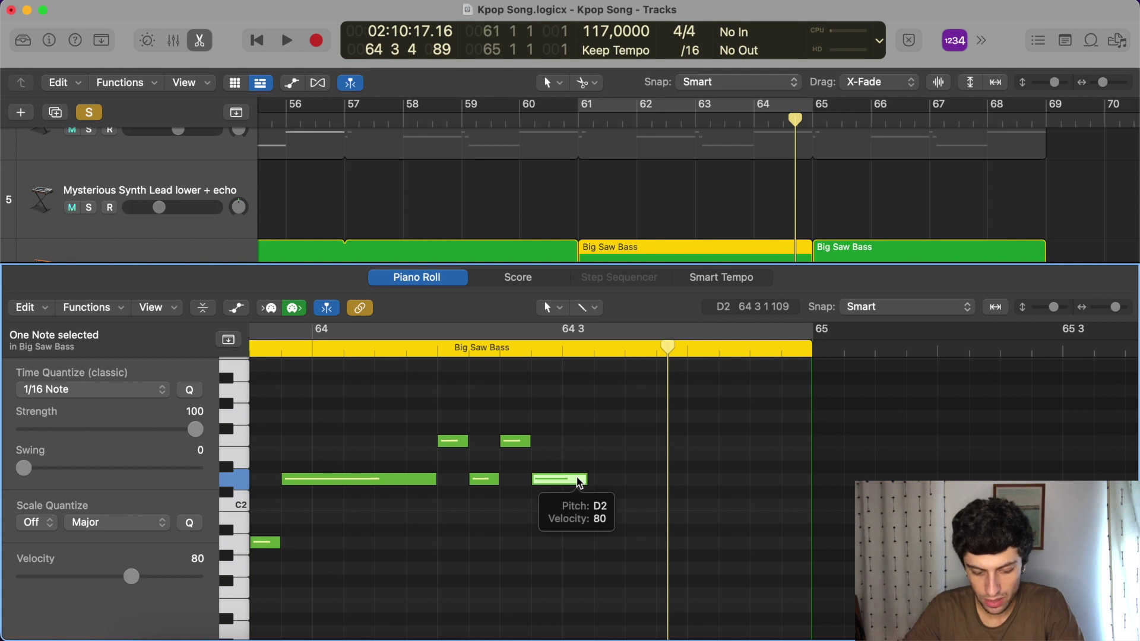
{"action": "left_click_drag", "start_coordinate": [584, 478], "coordinate": [656, 479]}
{"action": "mouse_move", "coordinate": [576, 482]}
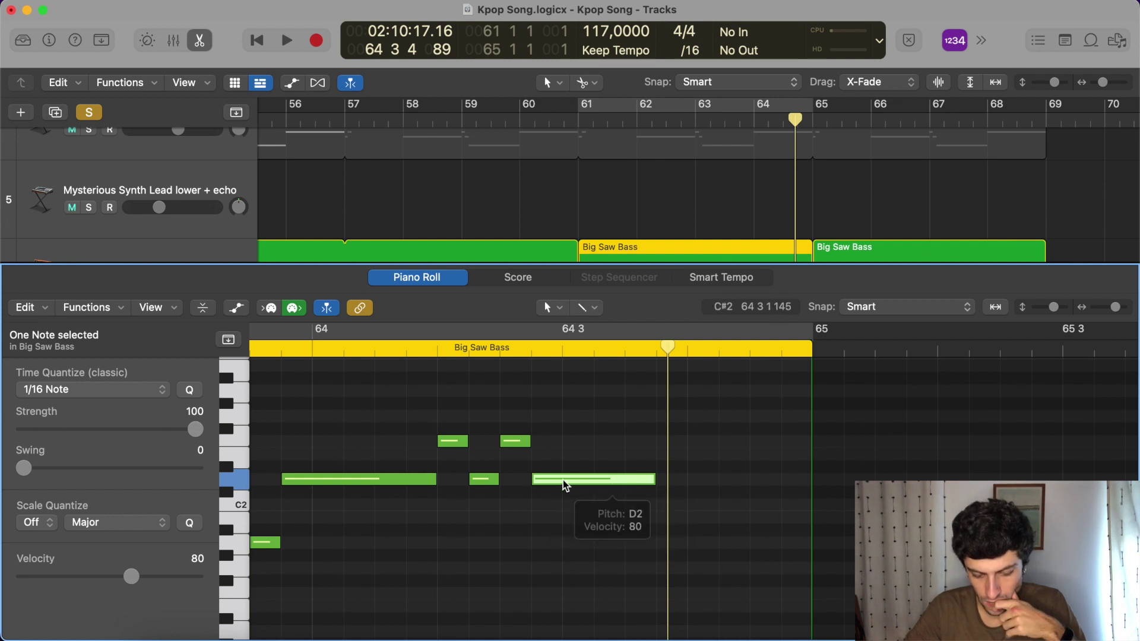
Shift bar 64's last D2 to start at 64 3 1 1, lengthen the F2 before it to an eighth, and play the phrase.
{"action": "key", "text": "super+Left"}
{"action": "key", "text": "super+Left"}
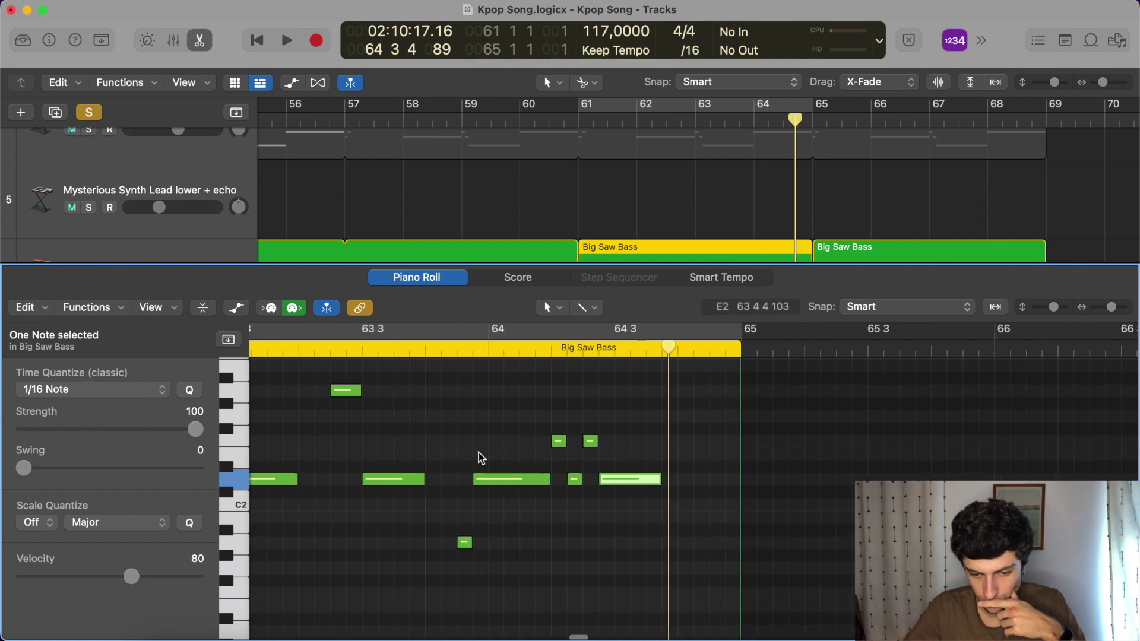
{"action": "key", "text": "super+Left"}
{"action": "key", "text": "super+Left"}
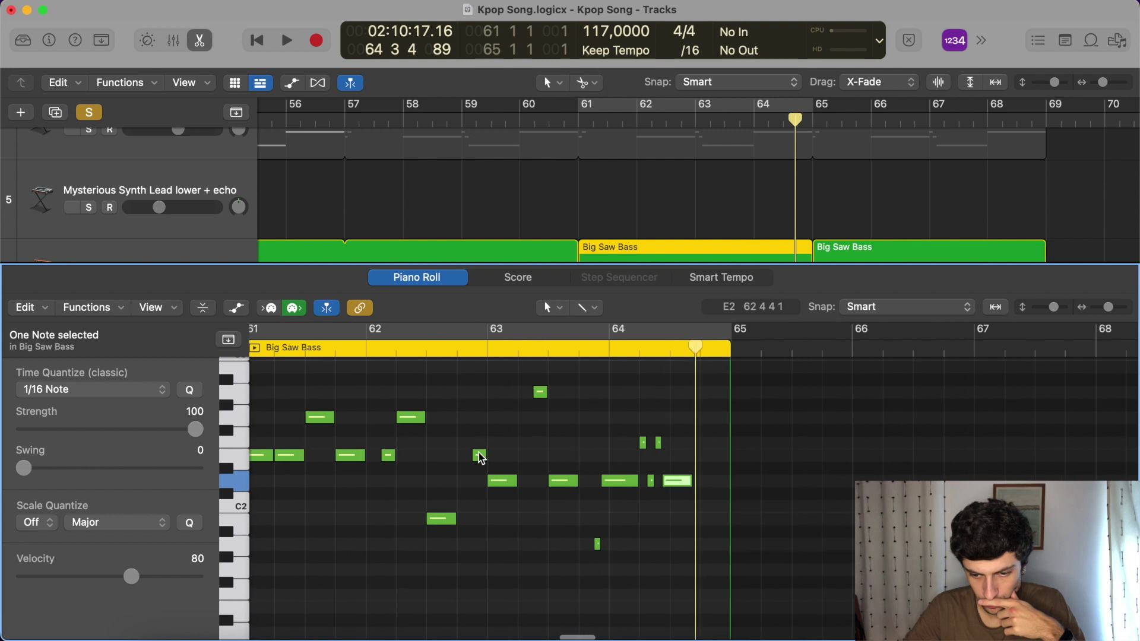
{"action": "scroll", "coordinate": [608, 475], "scroll_direction": "up", "scroll_amount": 2}
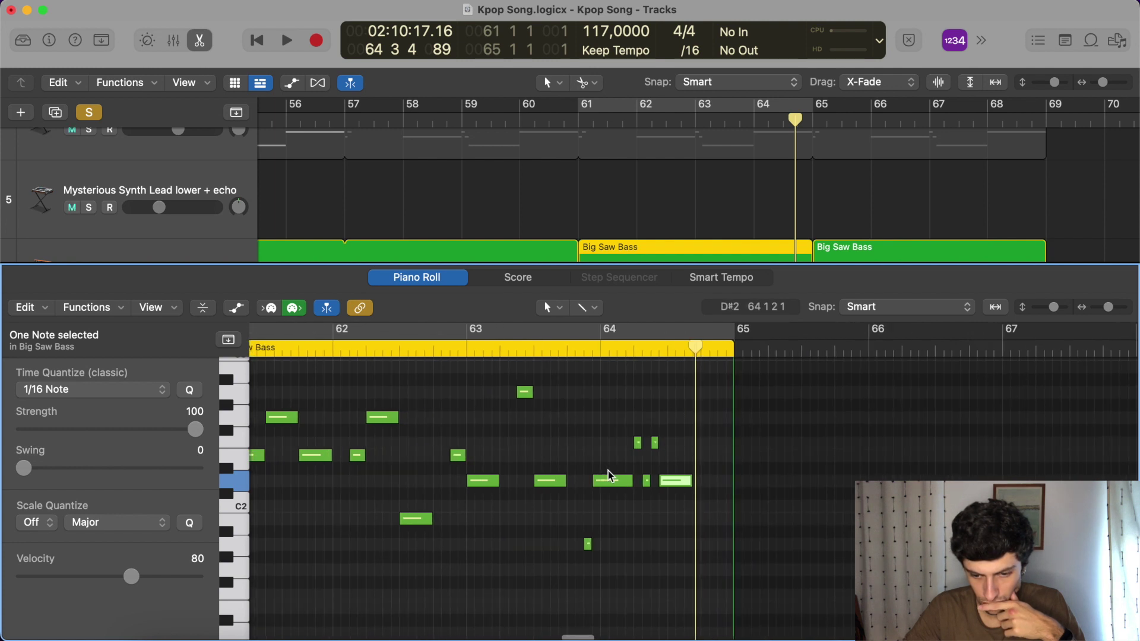
{"action": "scroll", "coordinate": [628, 482], "scroll_direction": "right", "scroll_amount": 3}
{"action": "left_click_drag", "start_coordinate": [604, 482], "coordinate": [613, 482]}
{"action": "left_click_drag", "start_coordinate": [590, 444], "coordinate": [598, 443]}
{"action": "double_click", "coordinate": [509, 355]}
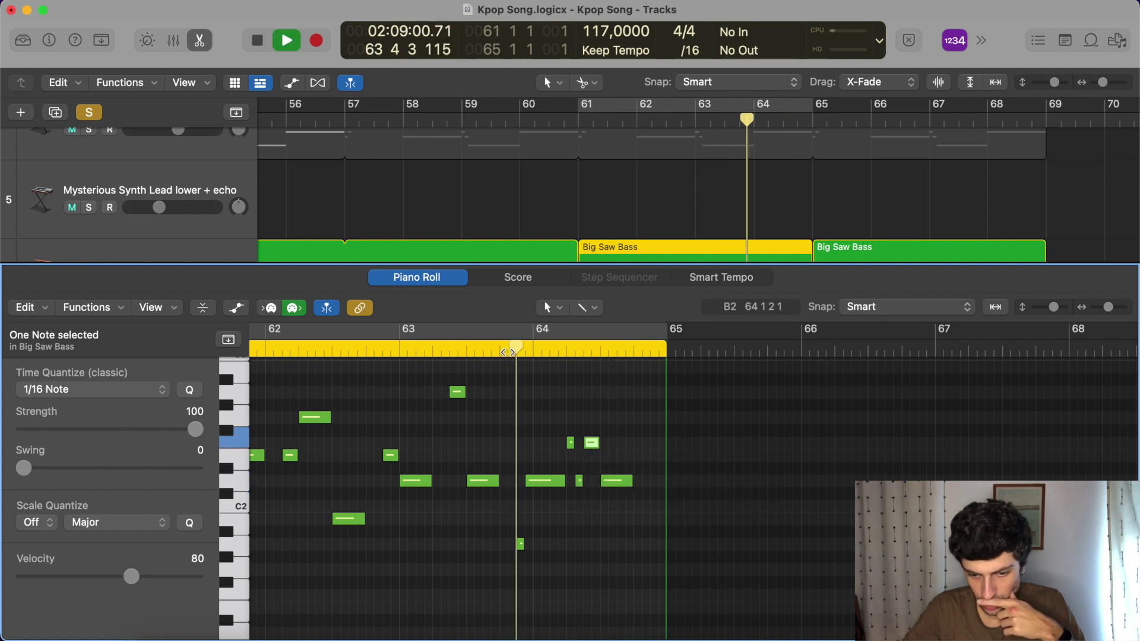
{"action": "key", "text": "space"}
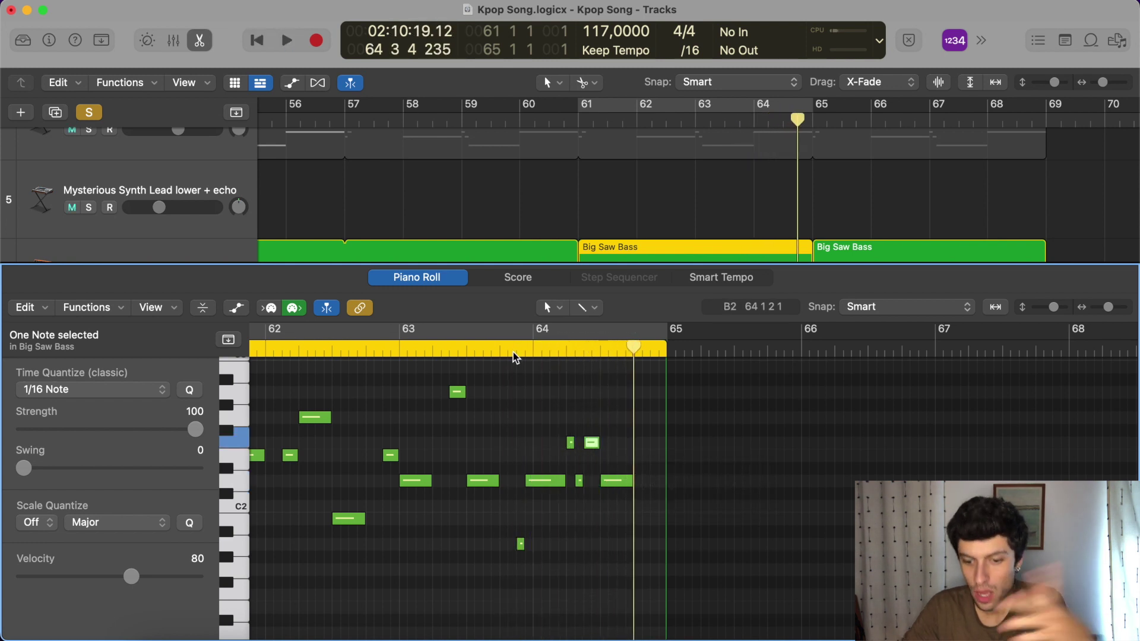
{"action": "double_click", "coordinate": [449, 355]}
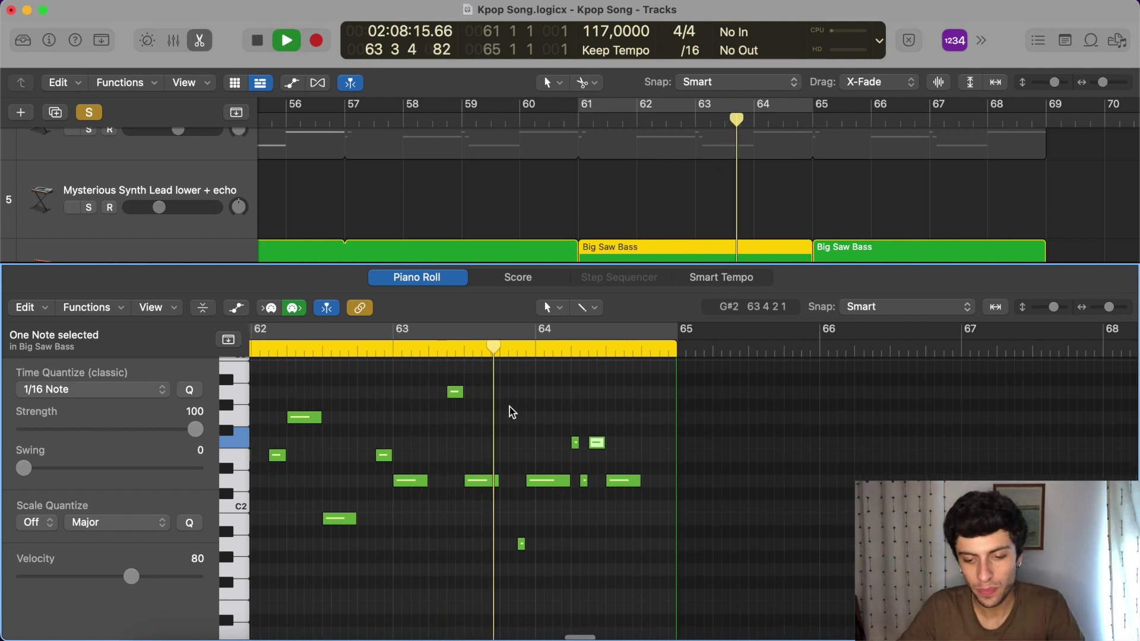
{"action": "key", "text": "super+Right"}
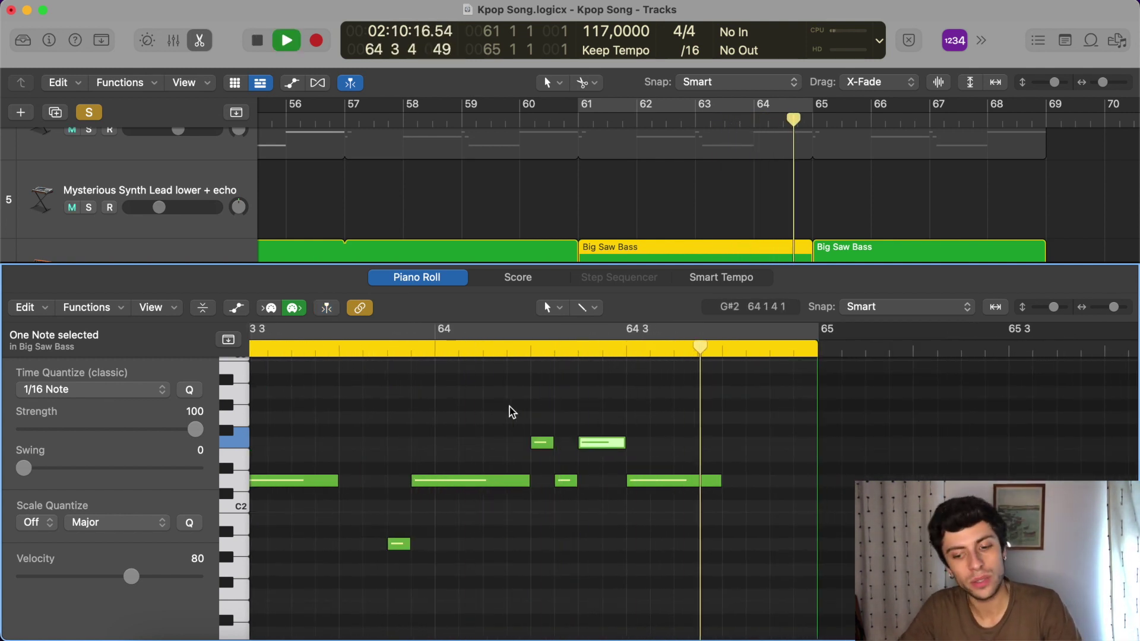
{"action": "key", "text": "space"}
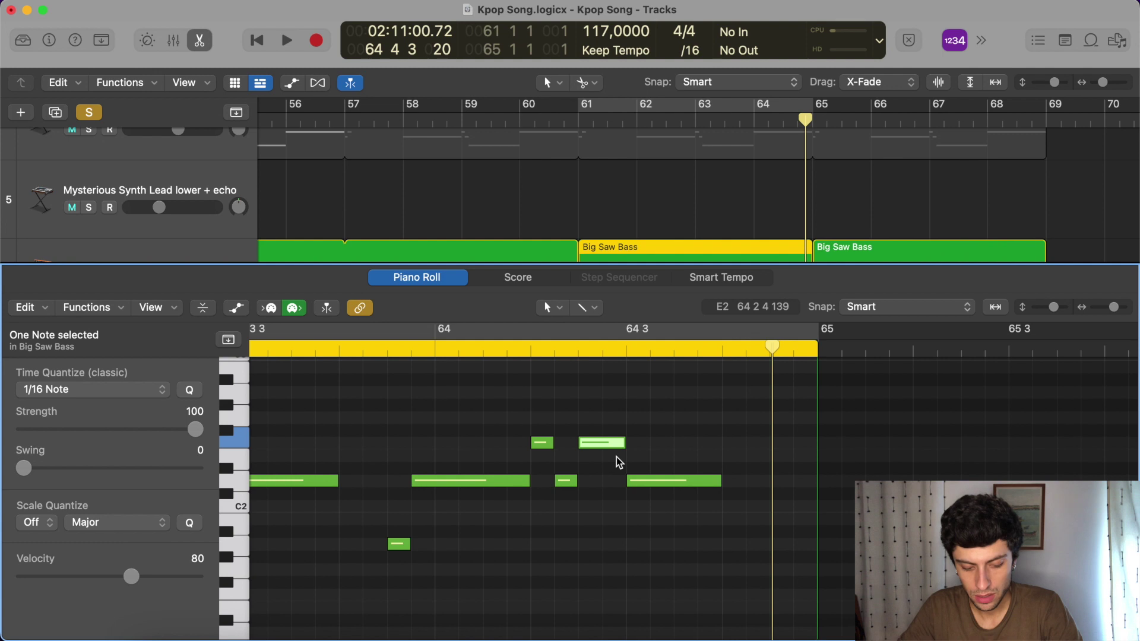
Add eighth-length A2 and A1 notes on beat 4 of bar 64 and play the region looped from bar 61.
{"action": "scroll", "coordinate": [629, 440], "scroll_direction": "left", "scroll_amount": 3}
{"action": "key", "text": "super+Left"}
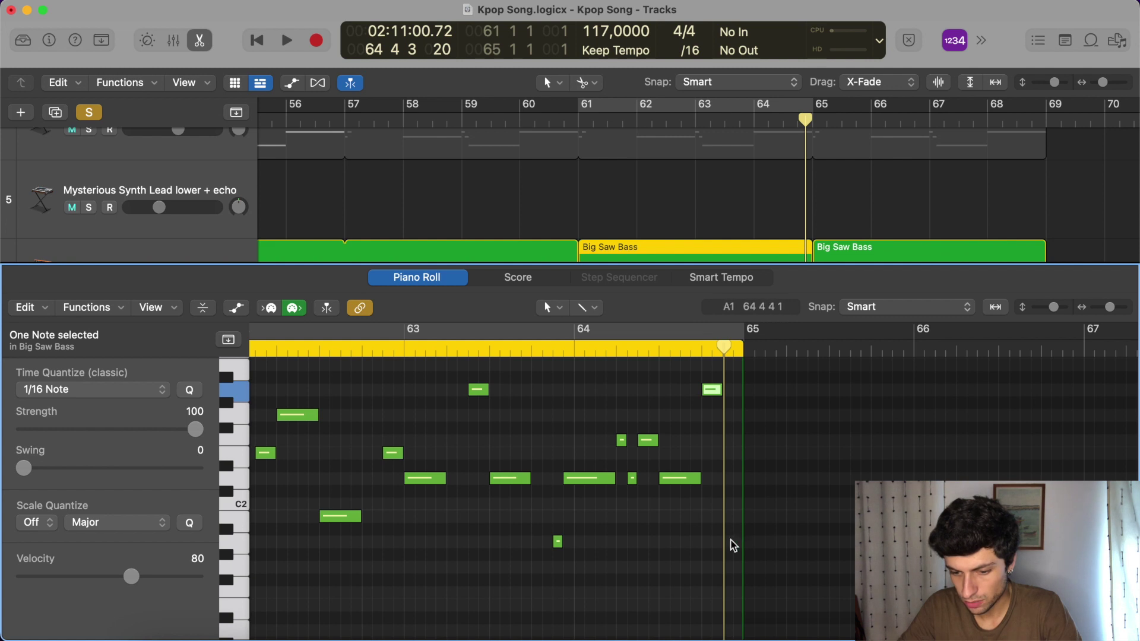
{"action": "key", "text": "space"}
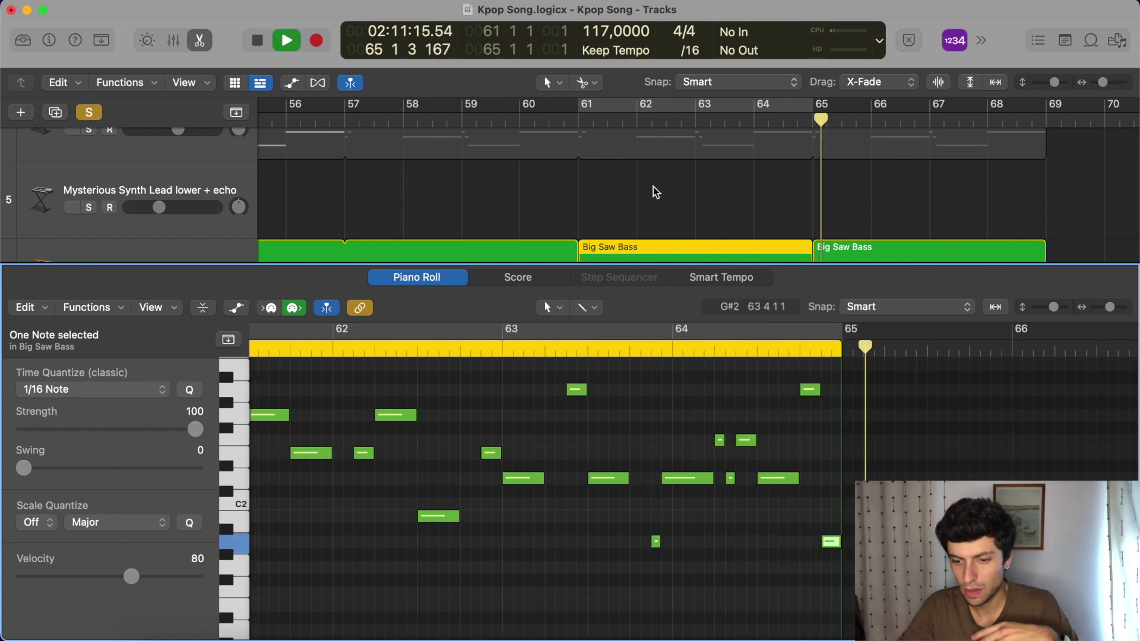
{"action": "left_click", "coordinate": [593, 116]}
{"action": "key", "text": "space"}
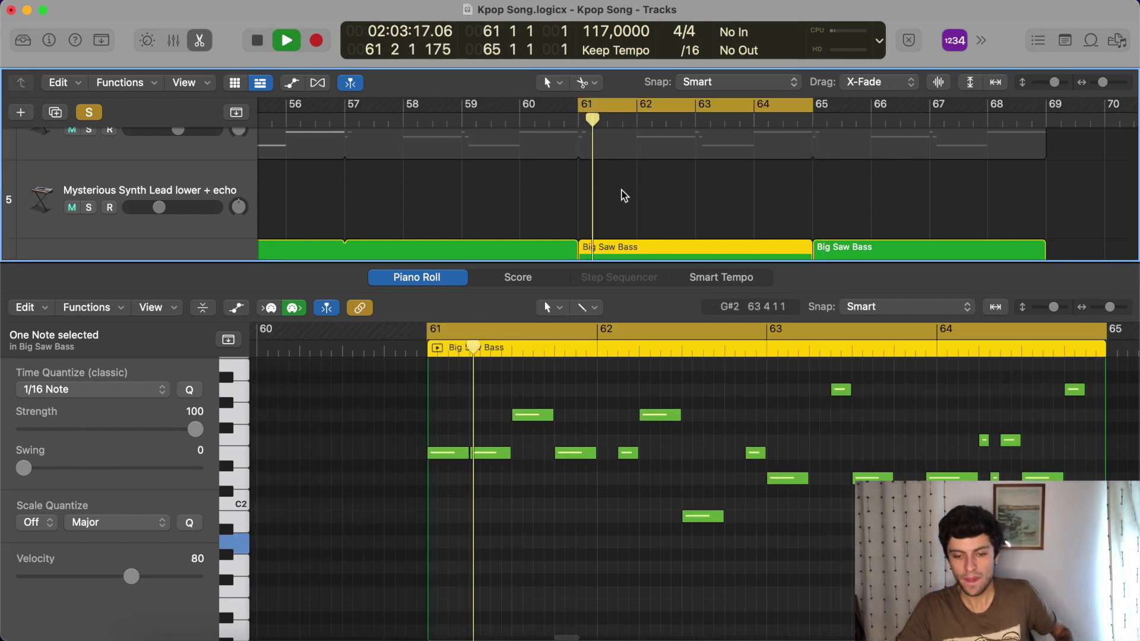
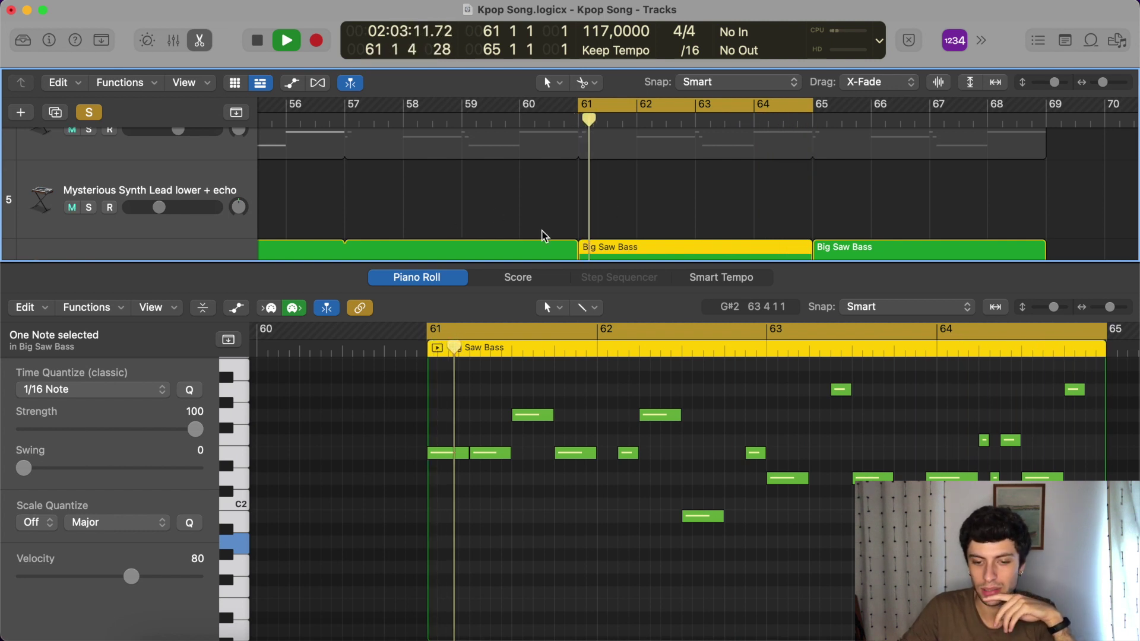
{"action": "scroll", "coordinate": [646, 324], "scroll_direction": "right", "scroll_amount": 5}
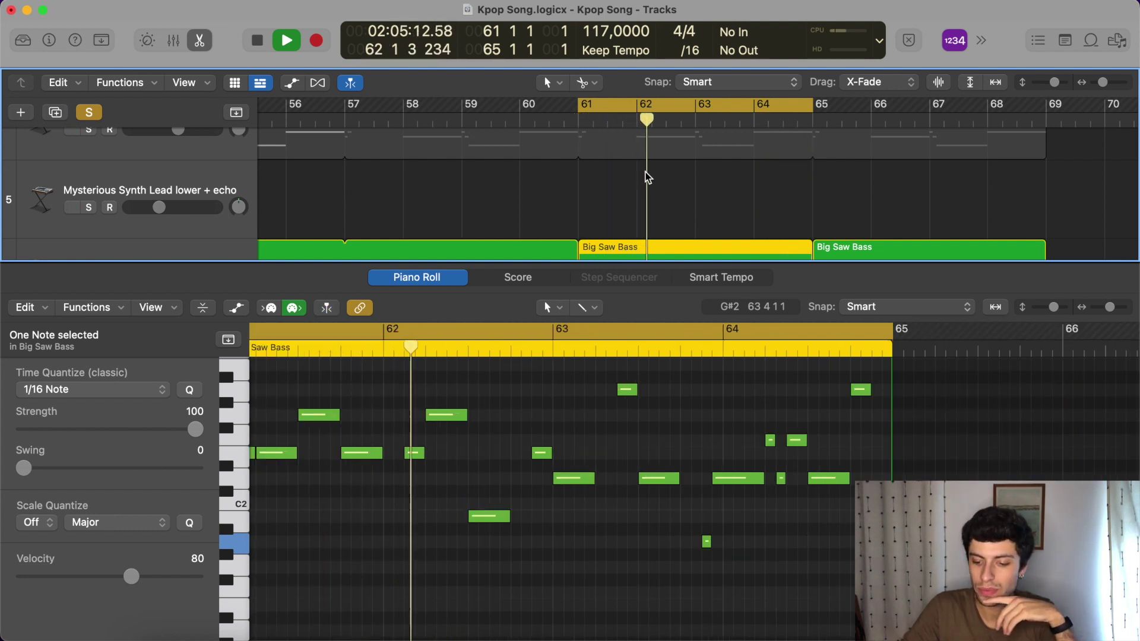
Close the Piano Roll, turn off solo and cycle modes, and play the full arrangement from bar 53.
{"action": "key", "text": "e"}
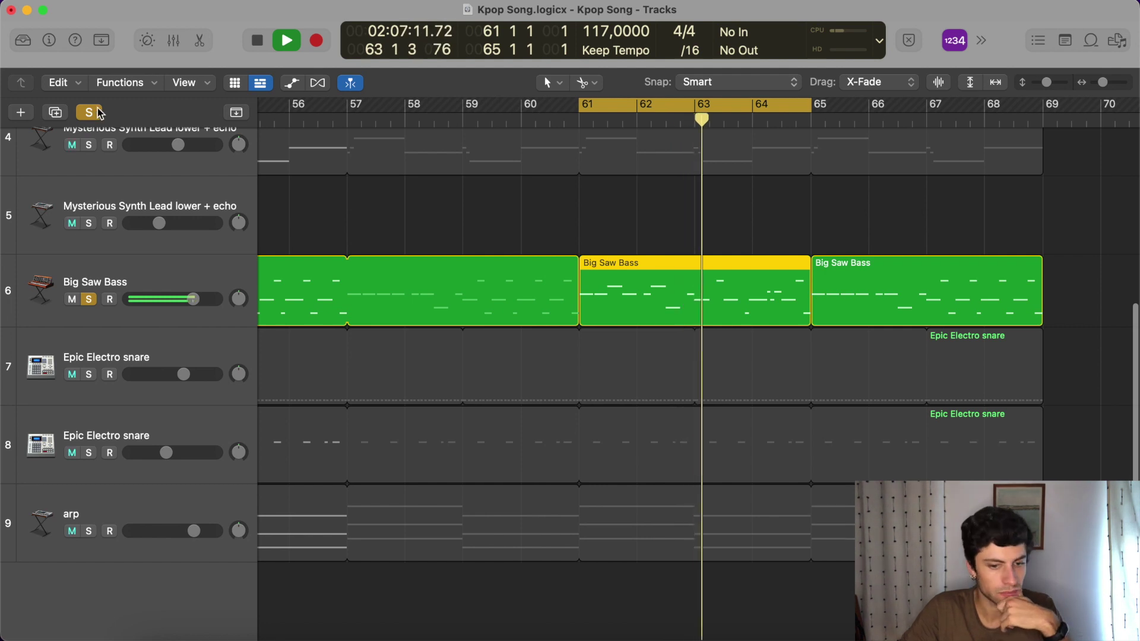
{"action": "key", "text": "super+Left"}
{"action": "key", "text": "super+Left"}
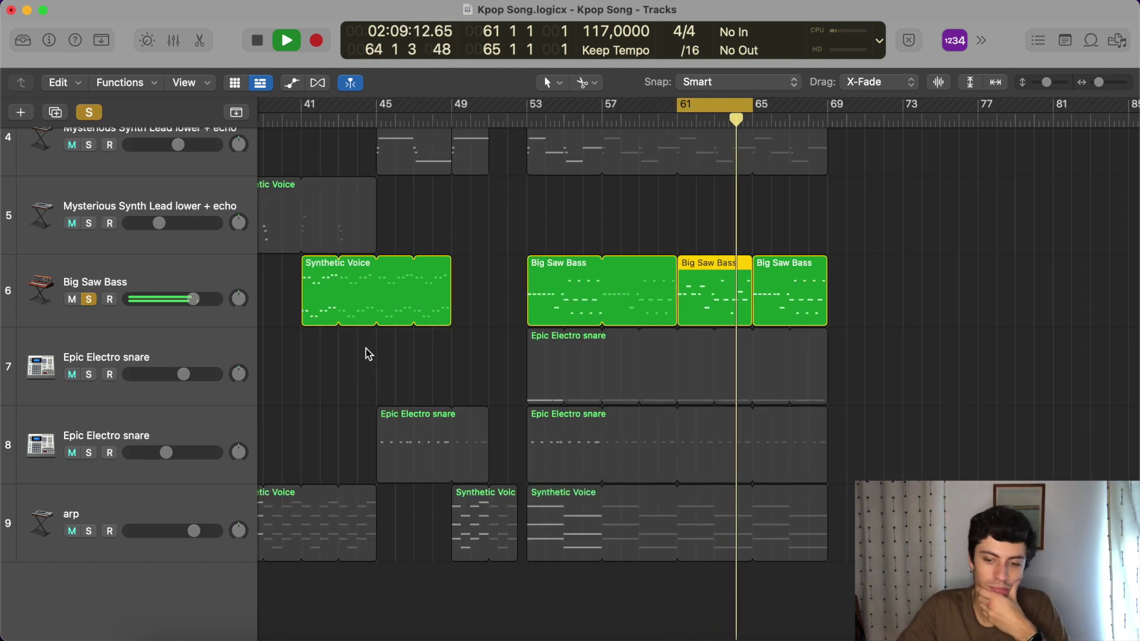
{"action": "scroll", "coordinate": [379, 267], "scroll_direction": "left", "scroll_amount": 5}
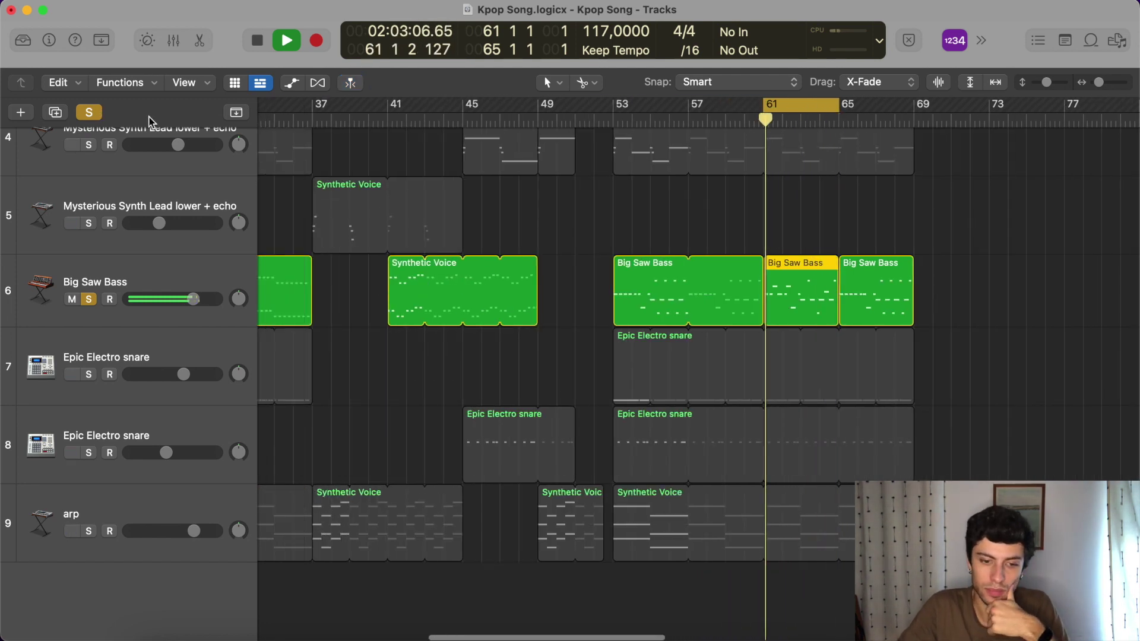
{"action": "left_click", "coordinate": [89, 112]}
{"action": "left_click", "coordinate": [629, 116]}
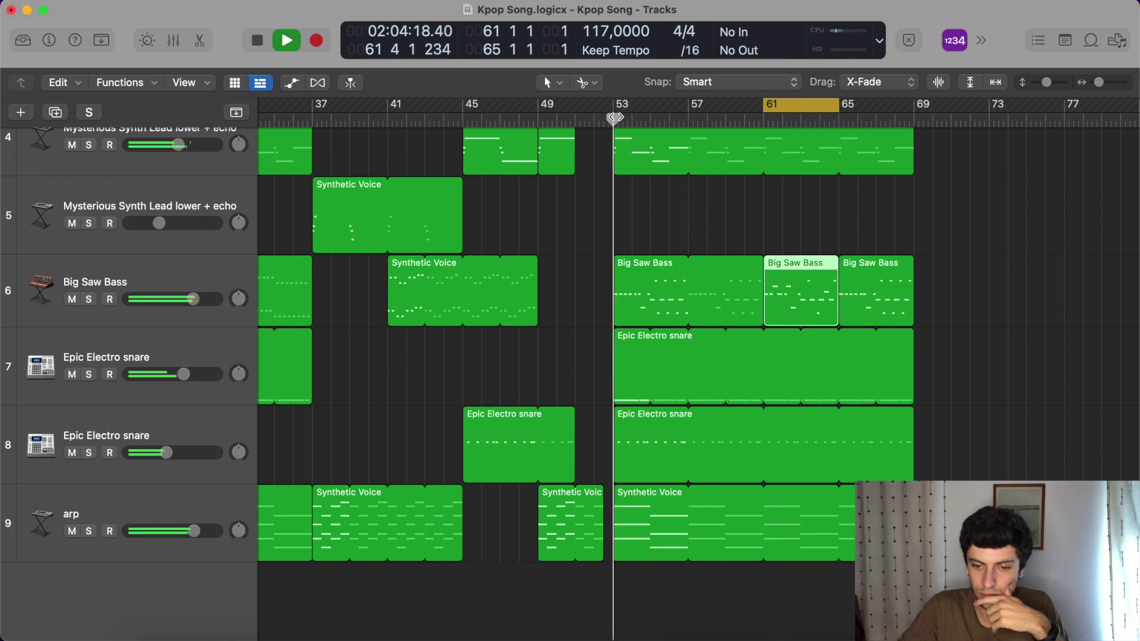
{"action": "left_click", "coordinate": [787, 108]}
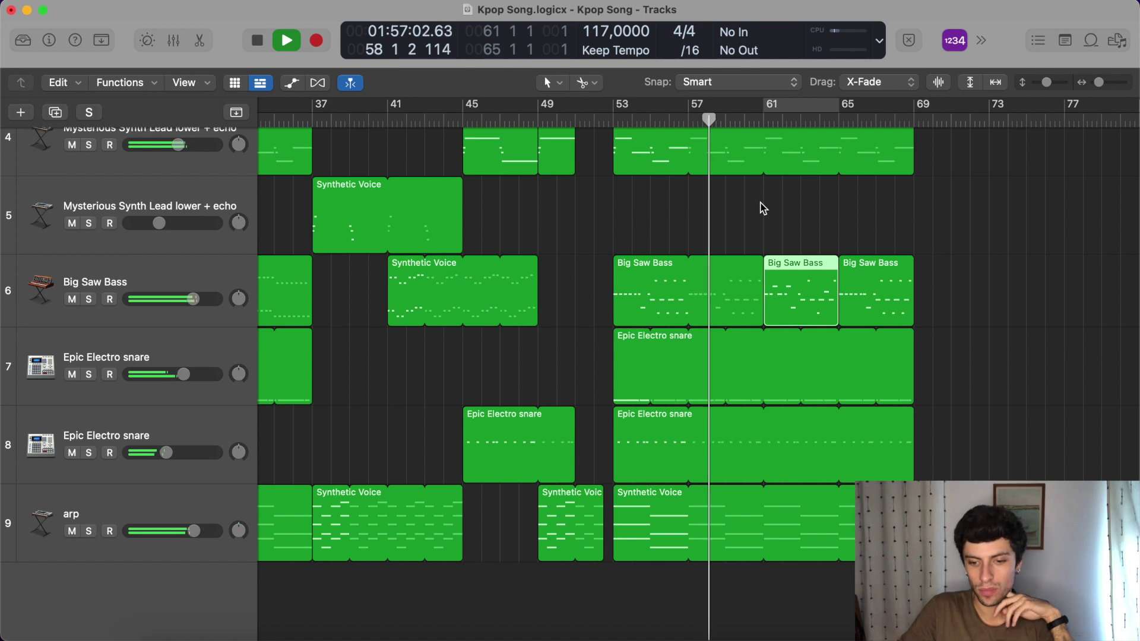
{"action": "scroll", "coordinate": [760, 214], "scroll_direction": "right", "scroll_amount": 3}
{"action": "scroll", "coordinate": [827, 264], "scroll_direction": "right", "scroll_amount": 8}
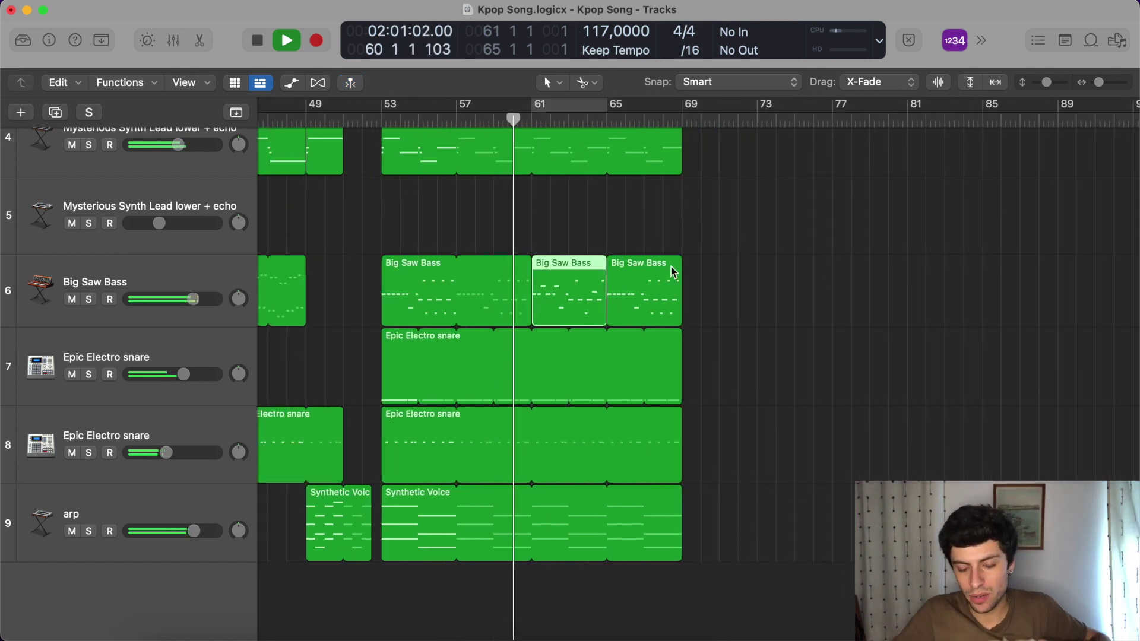
Copy the five-note D2 and F2 phrase running into bar 64 of the Big Saw Bass region and close the Piano Roll.
{"action": "scroll", "coordinate": [673, 271], "scroll_direction": "up", "scroll_amount": 1}
{"action": "double_click", "coordinate": [586, 334]}
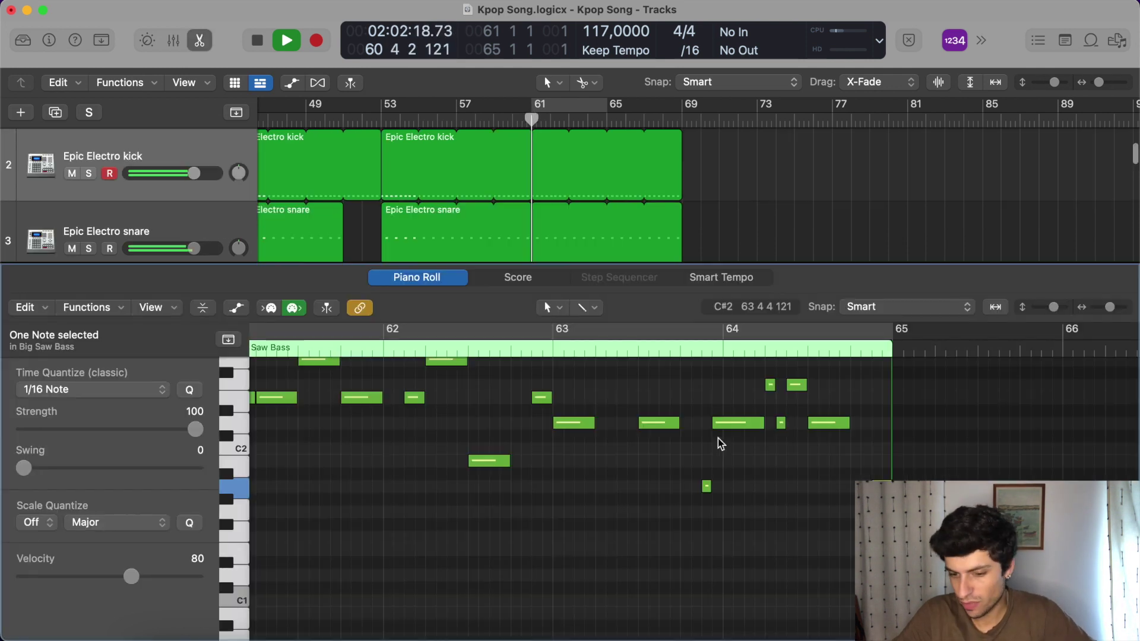
{"action": "left_click", "coordinate": [778, 424]}
{"action": "scroll", "coordinate": [783, 433], "scroll_direction": "up", "scroll_amount": 3}
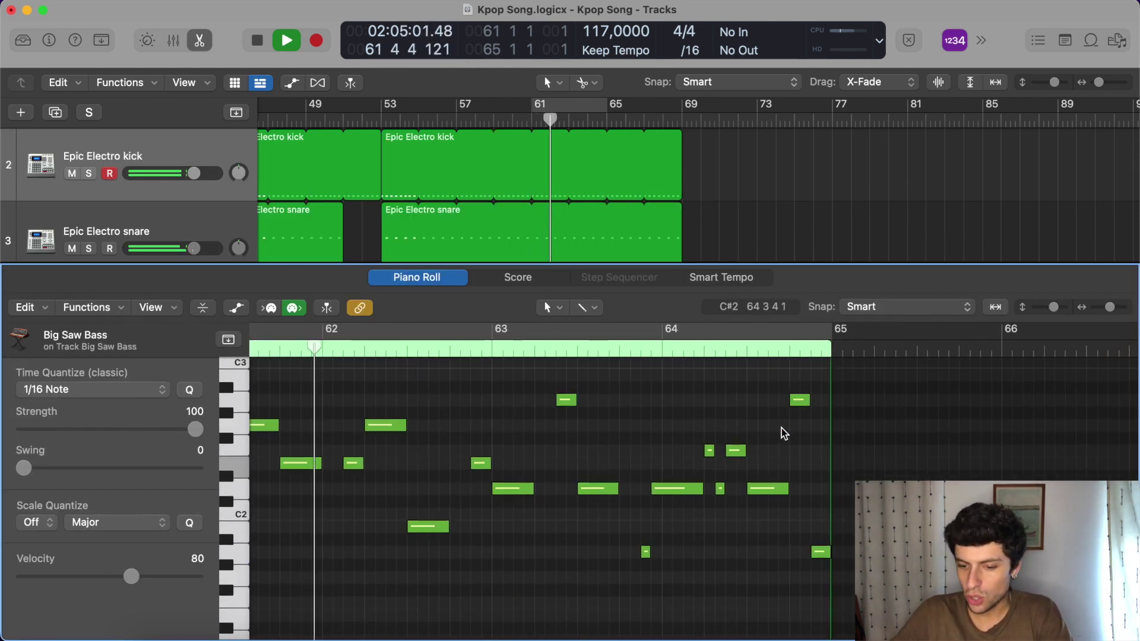
{"action": "left_click_drag", "start_coordinate": [789, 425], "coordinate": [690, 499]}
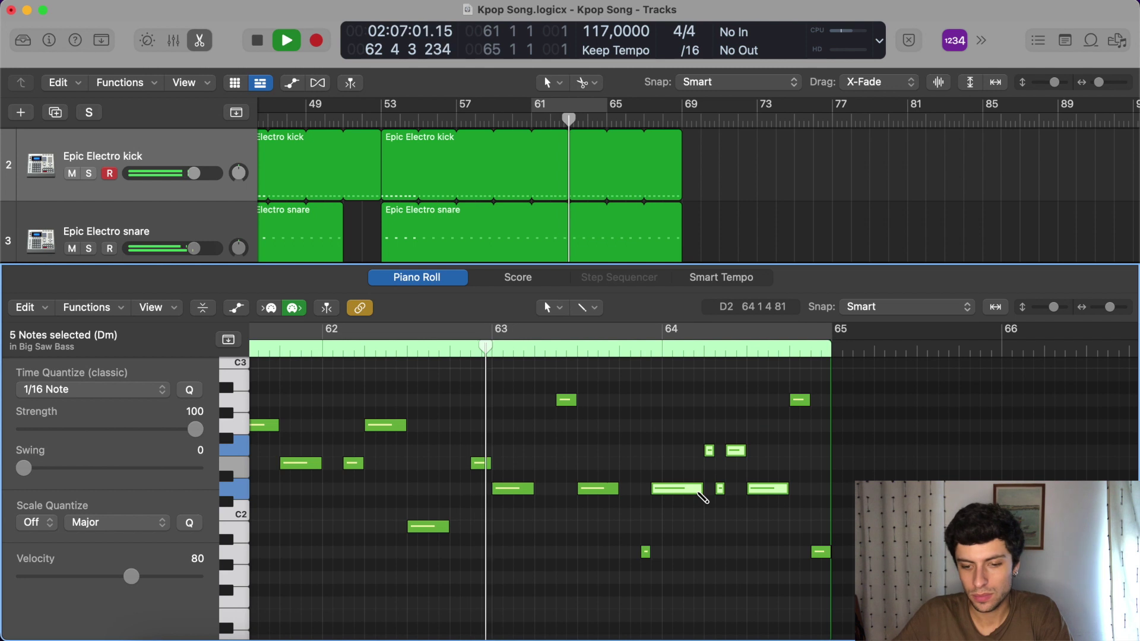
{"action": "key", "text": "e"}
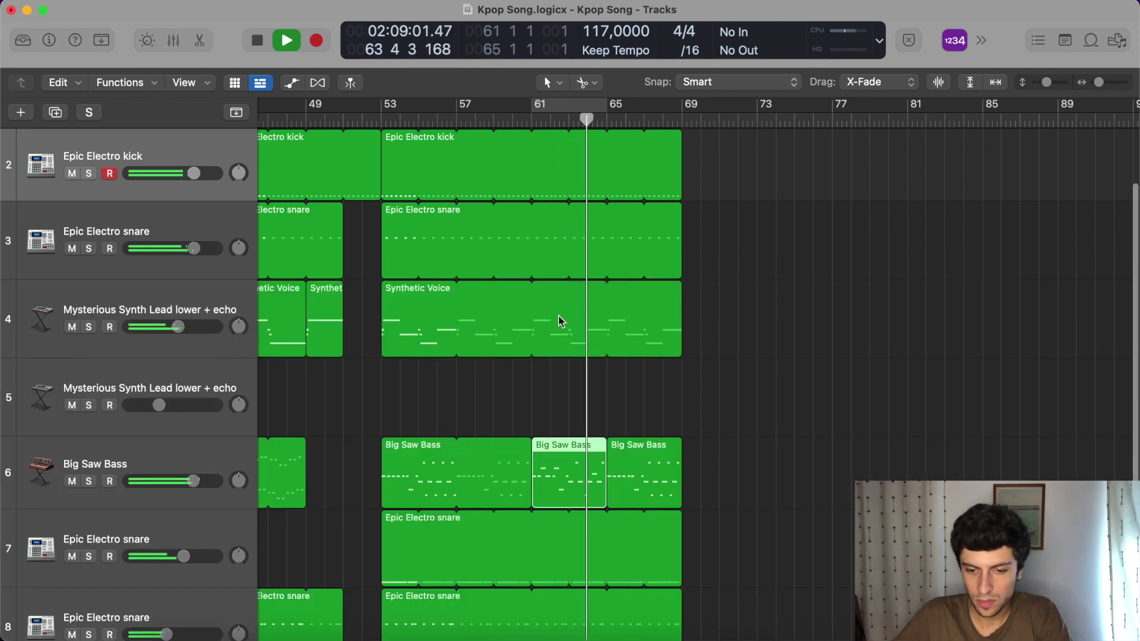
Stop playback, split the track 4 Synthetic Voice region at bars 61 and 65, and open the bars 61 to 64 part.
{"action": "key", "text": "super+Right"}
{"action": "key", "text": "super+Right"}
{"action": "key", "text": "super+Right"}
{"action": "key", "text": "space"}
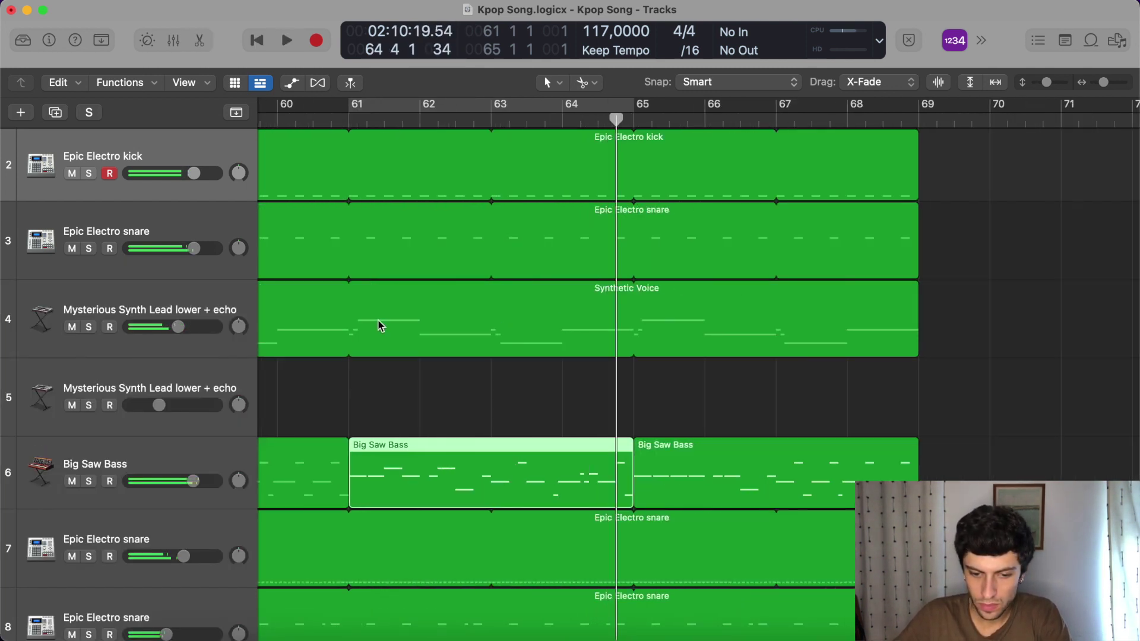
{"action": "left_click_drag", "start_coordinate": [352, 301], "coordinate": [603, 333]}
{"action": "left_click", "coordinate": [584, 314]}
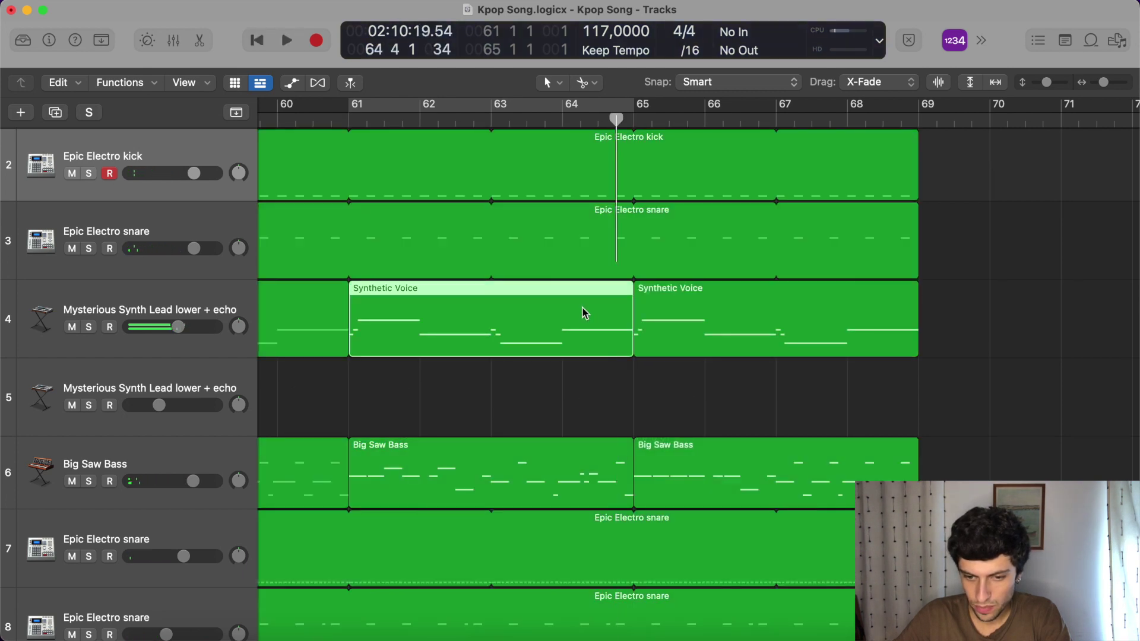
{"action": "double_click", "coordinate": [584, 314]}
Paste the copied bass phrase into the Synthetic Voice region at 63 4 4 1 and raise it two octaves to D4 and F4.
{"action": "scroll", "coordinate": [608, 175], "scroll_direction": "down", "scroll_amount": 5}
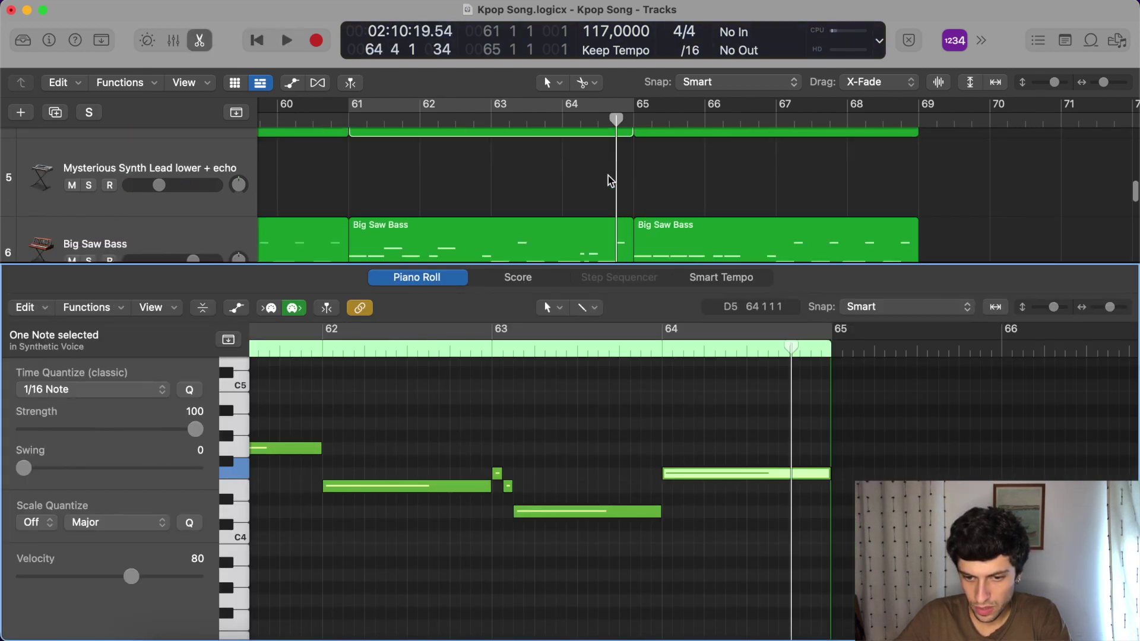
{"action": "left_click", "coordinate": [561, 123]}
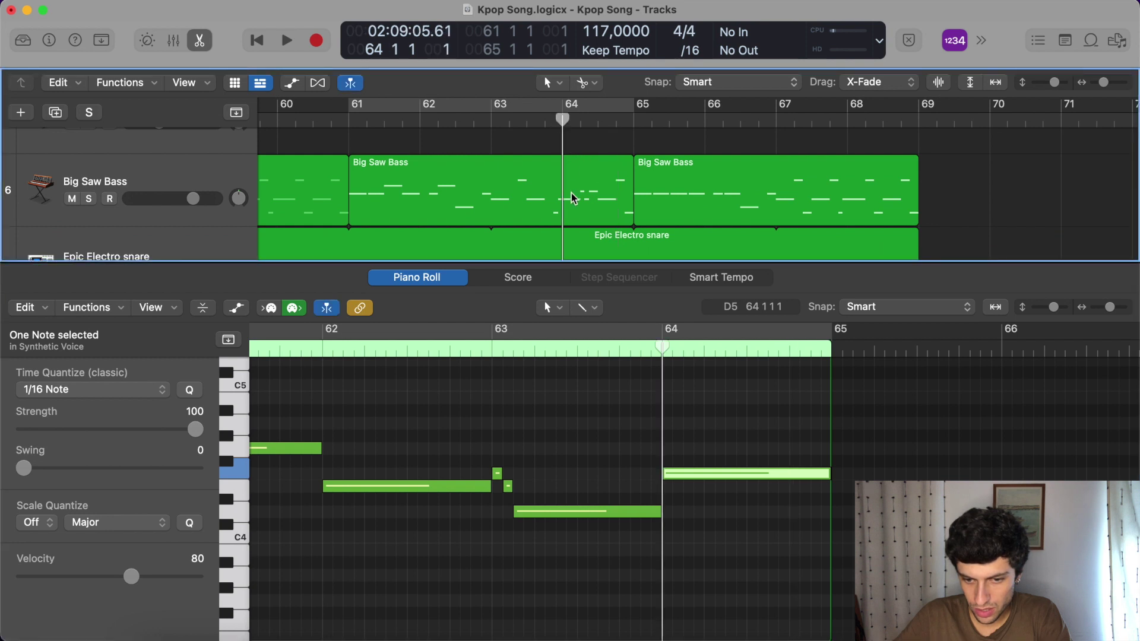
{"action": "key", "text": "super+Right"}
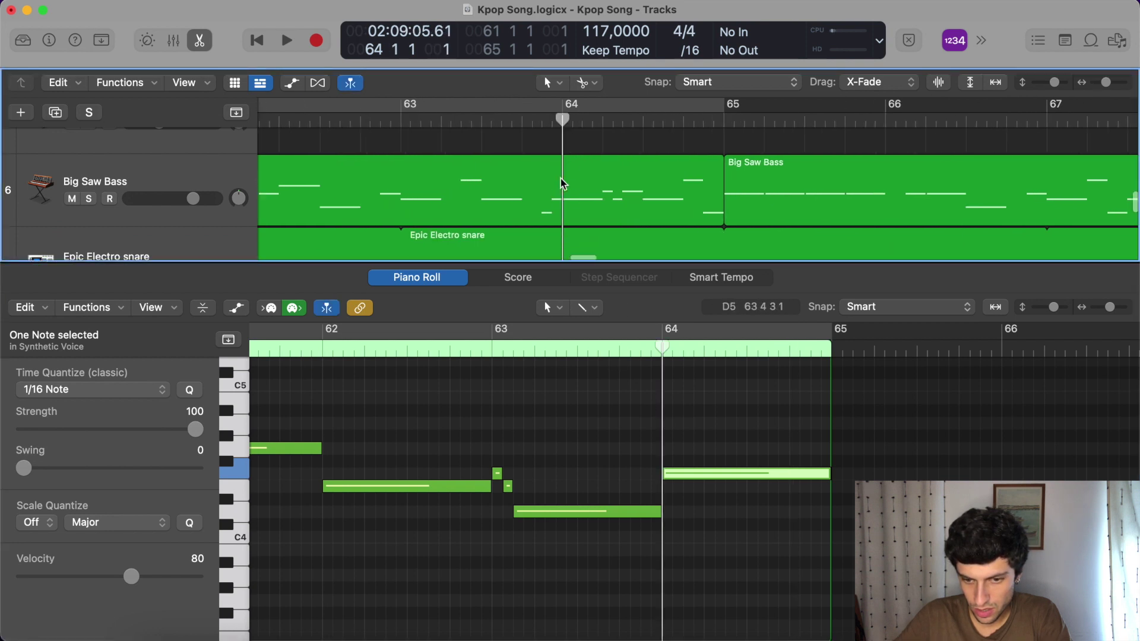
{"action": "left_click", "coordinate": [553, 123]}
{"action": "scroll", "coordinate": [565, 163], "scroll_direction": "up", "scroll_amount": 3}
{"action": "scroll", "coordinate": [565, 163], "scroll_direction": "down", "scroll_amount": 2}
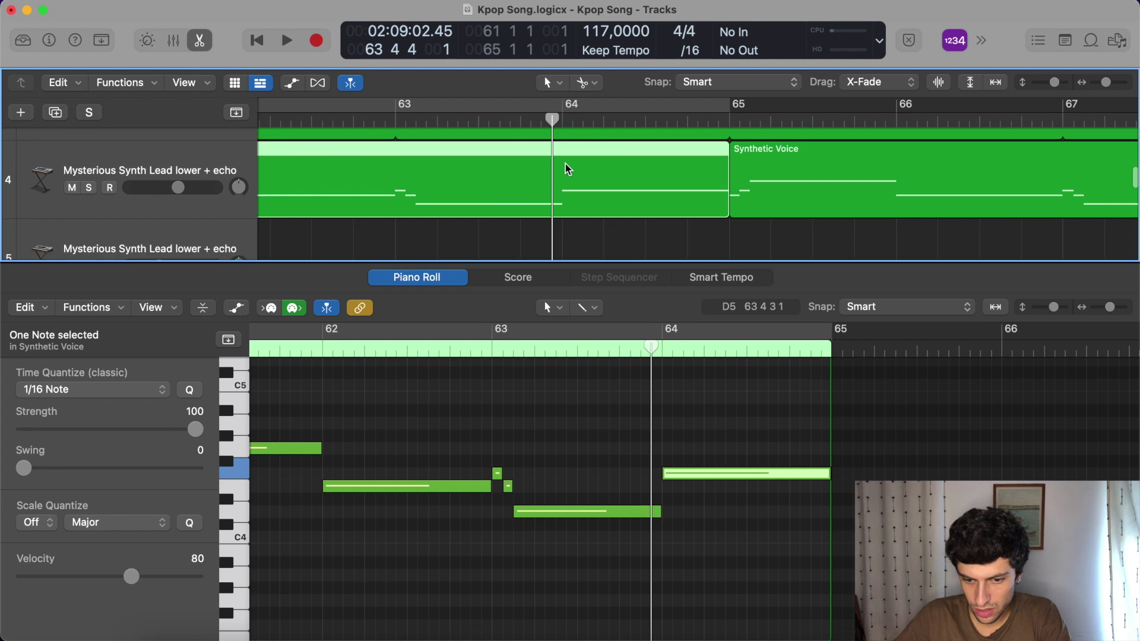
{"action": "left_click", "coordinate": [641, 493]}
{"action": "scroll", "coordinate": [657, 457], "scroll_direction": "down", "scroll_amount": 8}
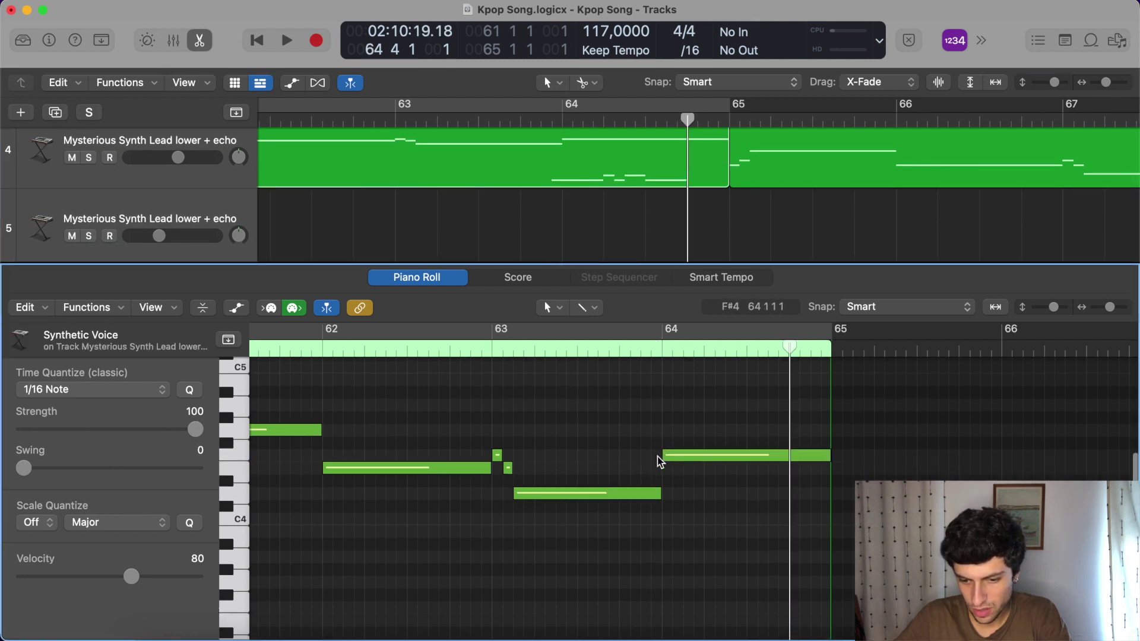
{"action": "left_click_drag", "start_coordinate": [677, 578], "coordinate": [676, 502]}
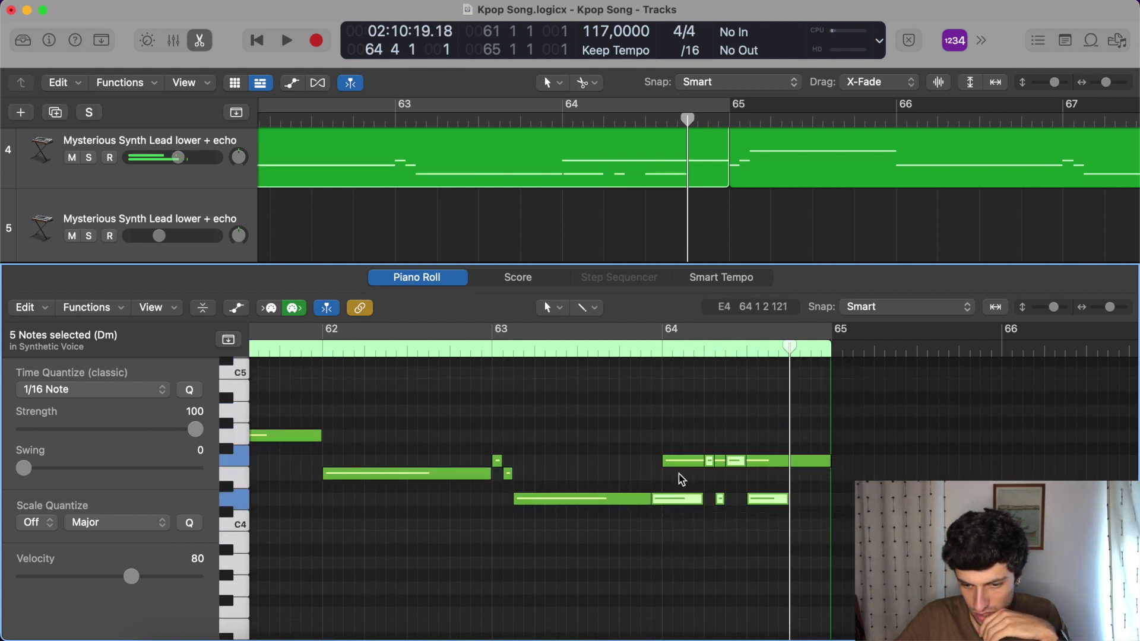
Delete the long F4 note in bar 64 and the first pasted D4 from the Synthetic Voice region.
{"action": "left_click", "coordinate": [684, 473]}
{"action": "left_click", "coordinate": [684, 467]}
{"action": "key", "text": "Delete"}
{"action": "left_click", "coordinate": [670, 499]}
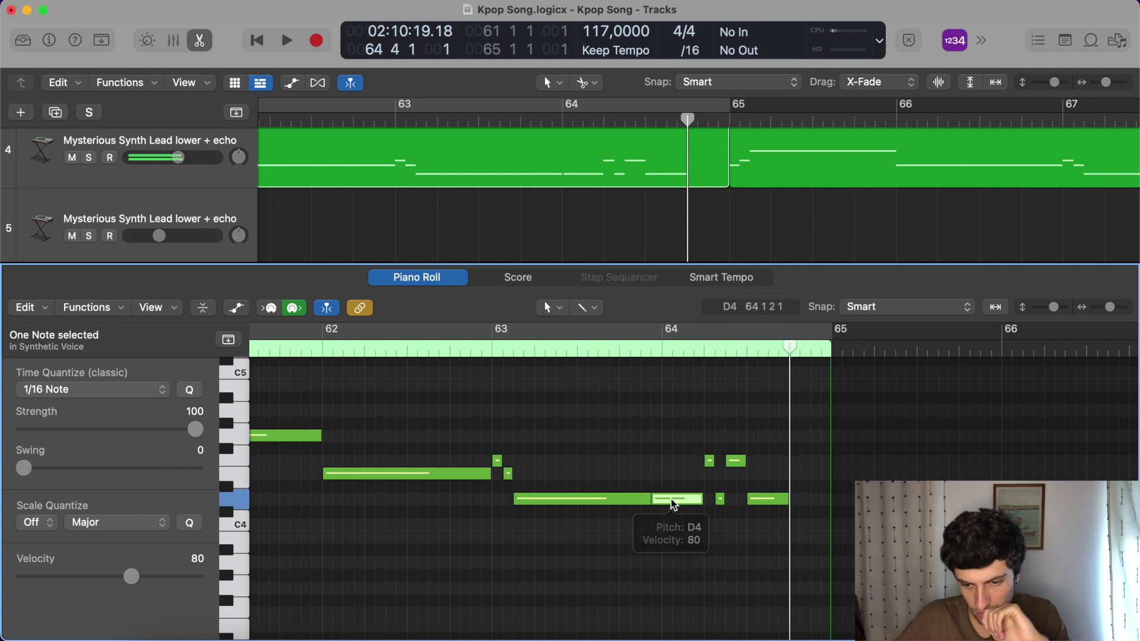
{"action": "key", "text": "Delete"}
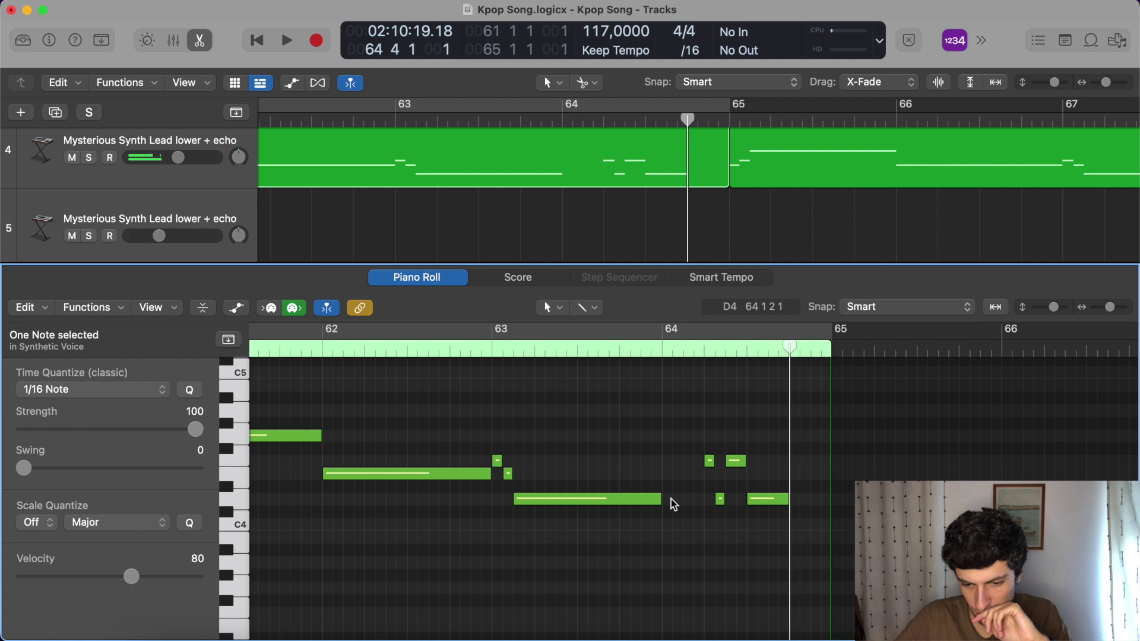
Extend bar 63's long D4 to beat 2 of bar 64, lengthen the last D4 to the region end, and play the phrase.
{"action": "left_click", "coordinate": [656, 501]}
{"action": "left_click_drag", "start_coordinate": [661, 500], "coordinate": [702, 501]}
{"action": "left_click_drag", "start_coordinate": [787, 500], "coordinate": [825, 506]}
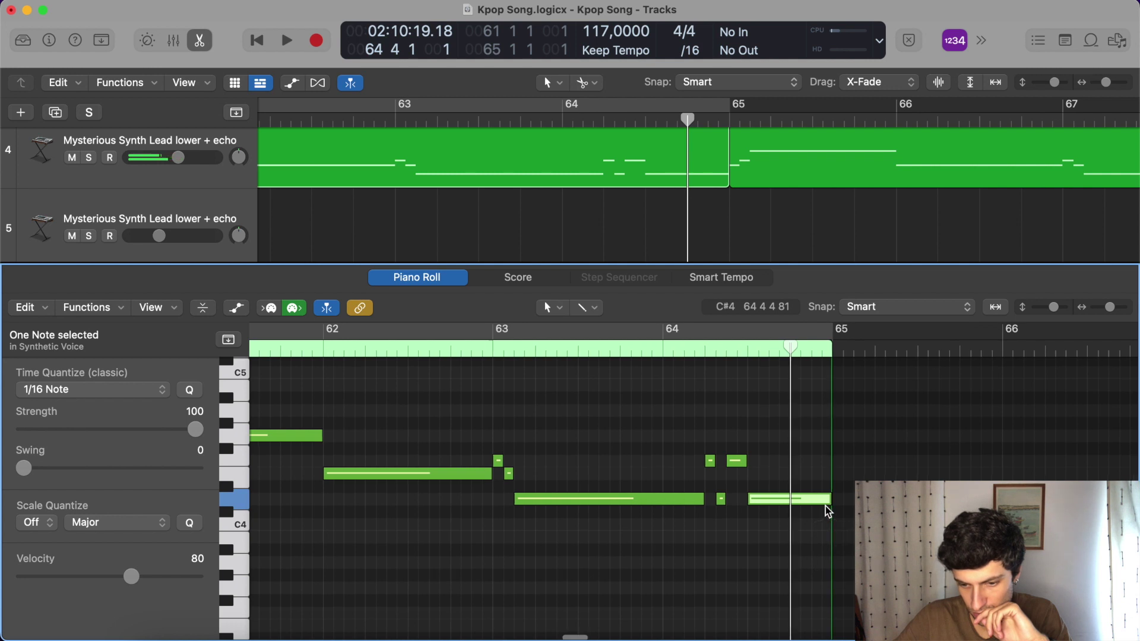
{"action": "scroll", "coordinate": [510, 374], "scroll_direction": "left", "scroll_amount": 4}
{"action": "key", "text": "shift+space"}
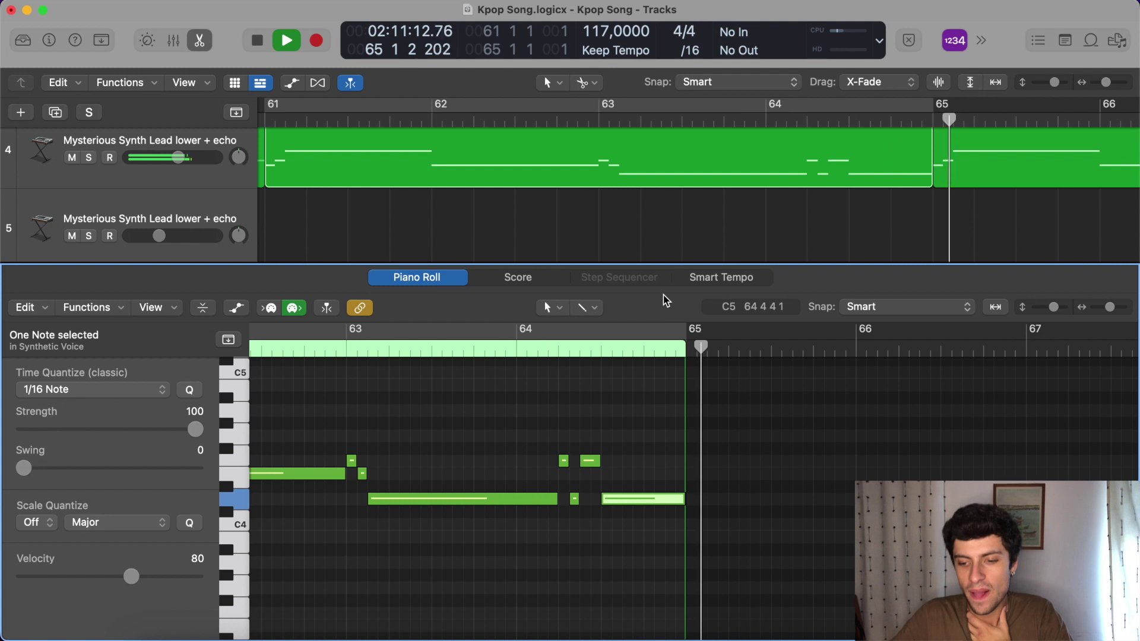
Stop playback and check the last two notes of bar 64 in the Big Saw Bass region.
{"action": "key", "text": "e"}
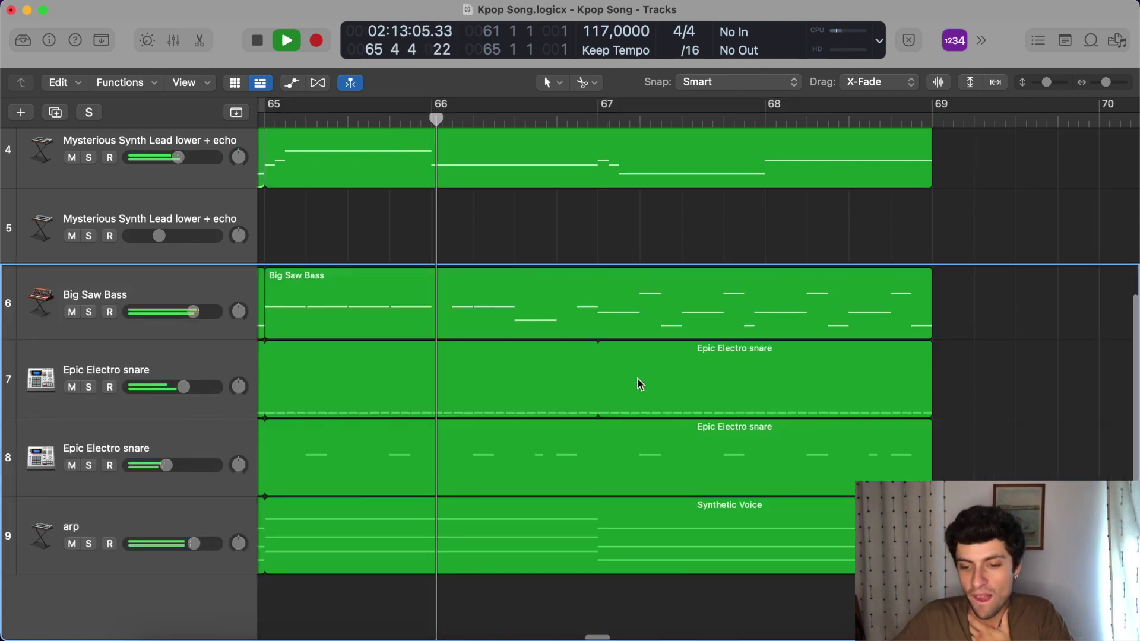
{"action": "scroll", "coordinate": [652, 408], "scroll_direction": "left", "scroll_amount": 5}
{"action": "key", "text": "space"}
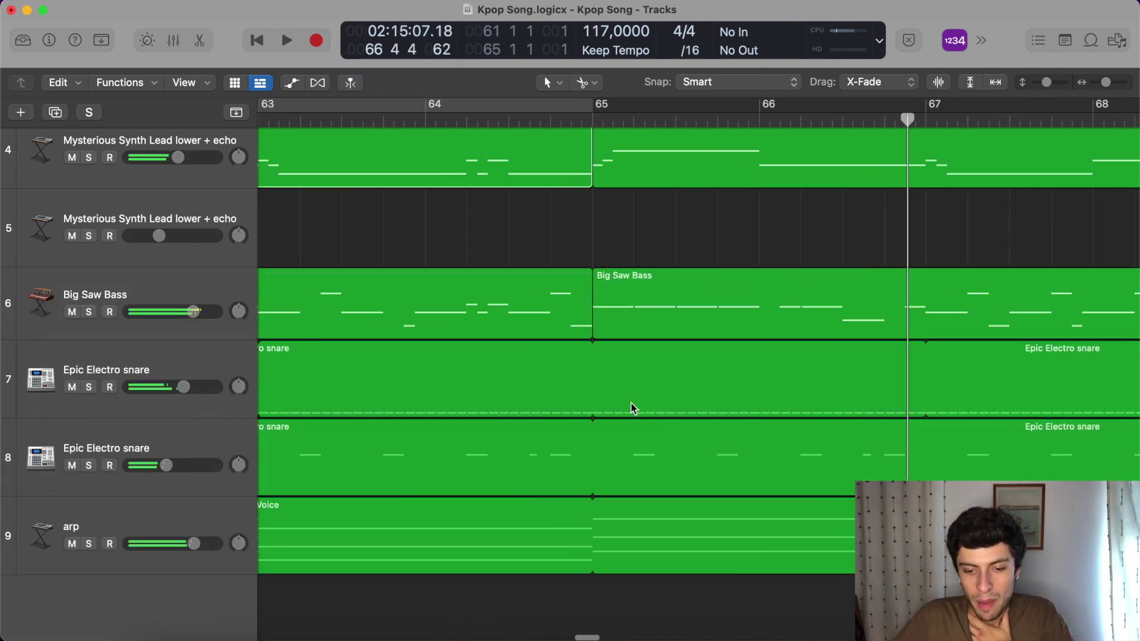
{"action": "left_click", "coordinate": [519, 321]}
{"action": "key", "text": "e"}
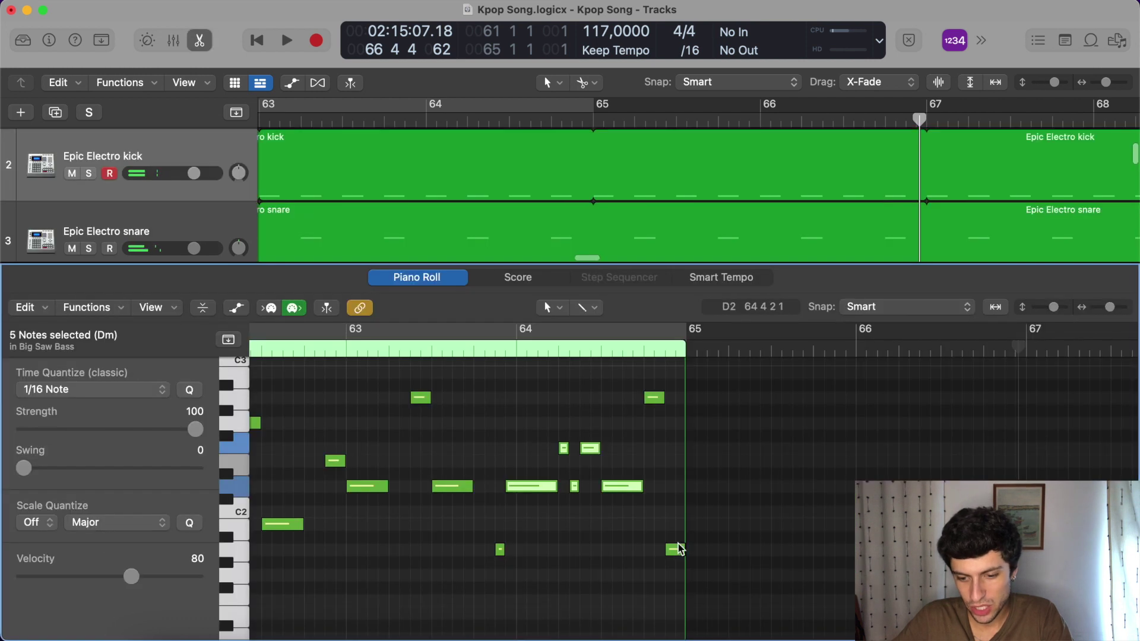
{"action": "left_click", "coordinate": [653, 397]}
{"action": "left_click", "coordinate": [670, 552]}
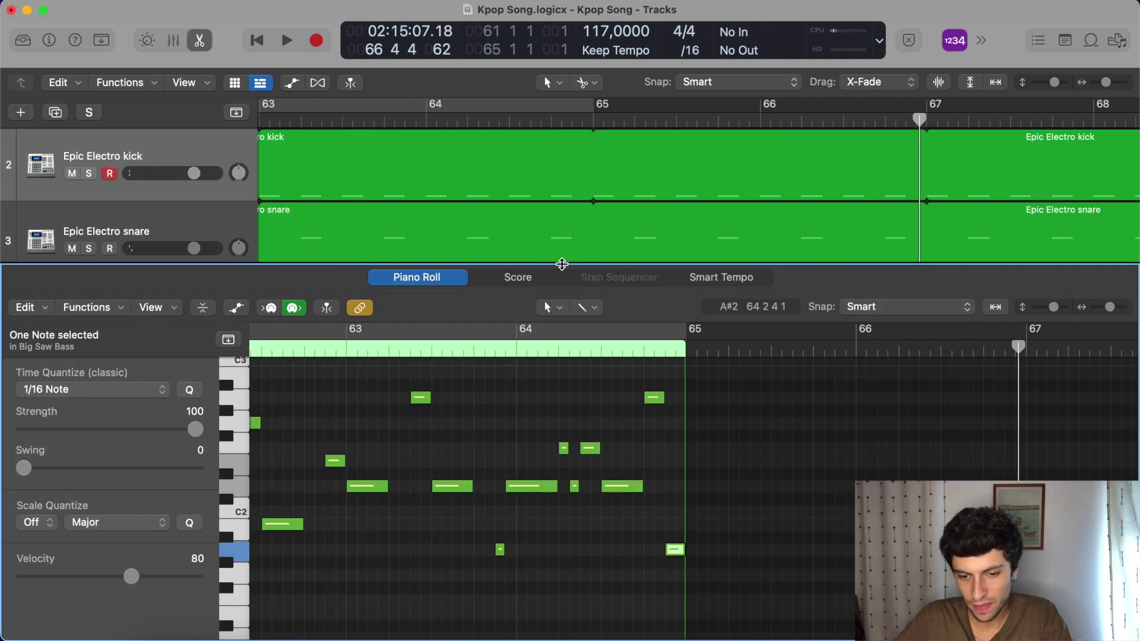
In the Synthetic Voice region, shorten bar 64's last D4 to a quarter and add eighth-length A4 and A3 notes on beat 4.
{"action": "scroll", "coordinate": [578, 217], "scroll_direction": "down", "scroll_amount": 6}
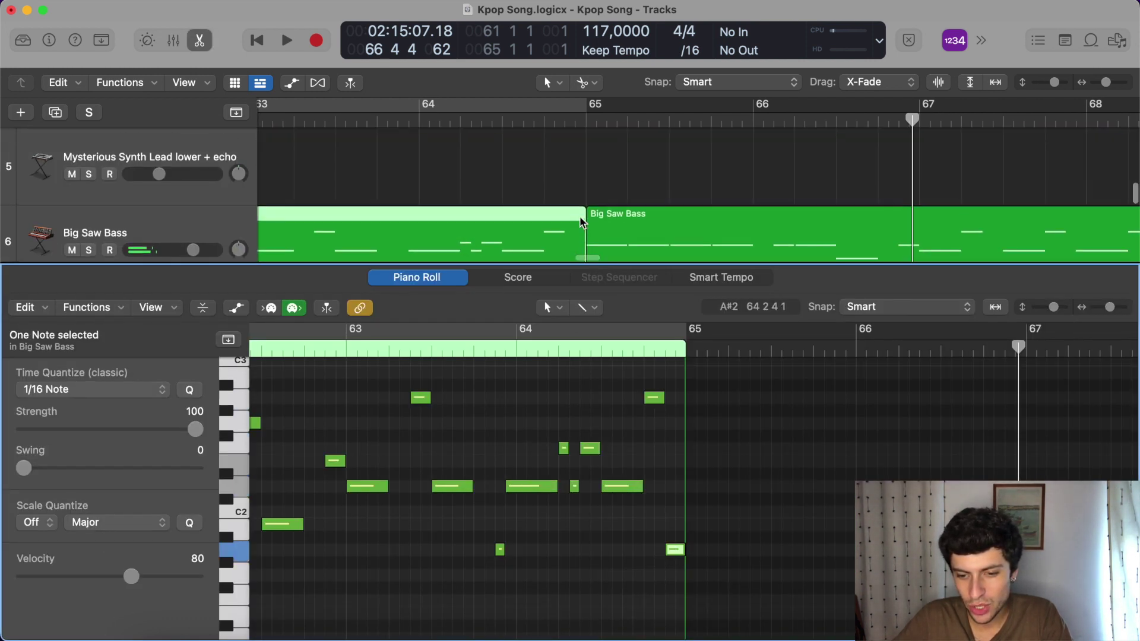
{"action": "scroll", "coordinate": [580, 219], "scroll_direction": "up", "scroll_amount": 2}
{"action": "left_click", "coordinate": [540, 169]}
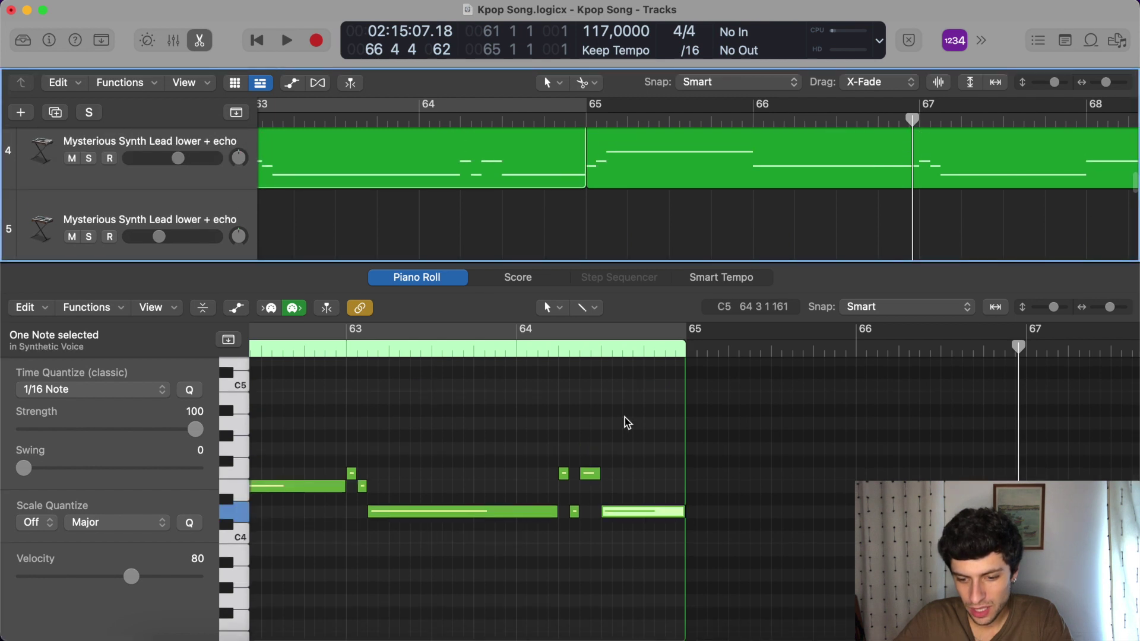
{"action": "left_click", "coordinate": [646, 457]}
{"action": "left_click_drag", "start_coordinate": [682, 511], "coordinate": [642, 511]}
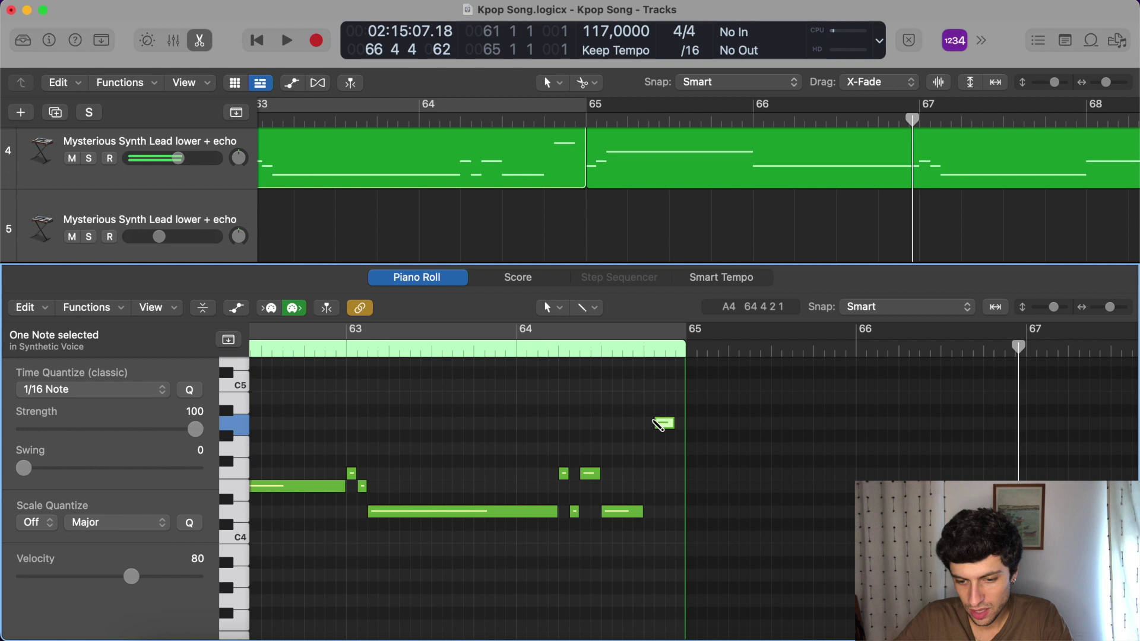
{"action": "left_click_drag", "start_coordinate": [665, 429], "coordinate": [654, 429]}
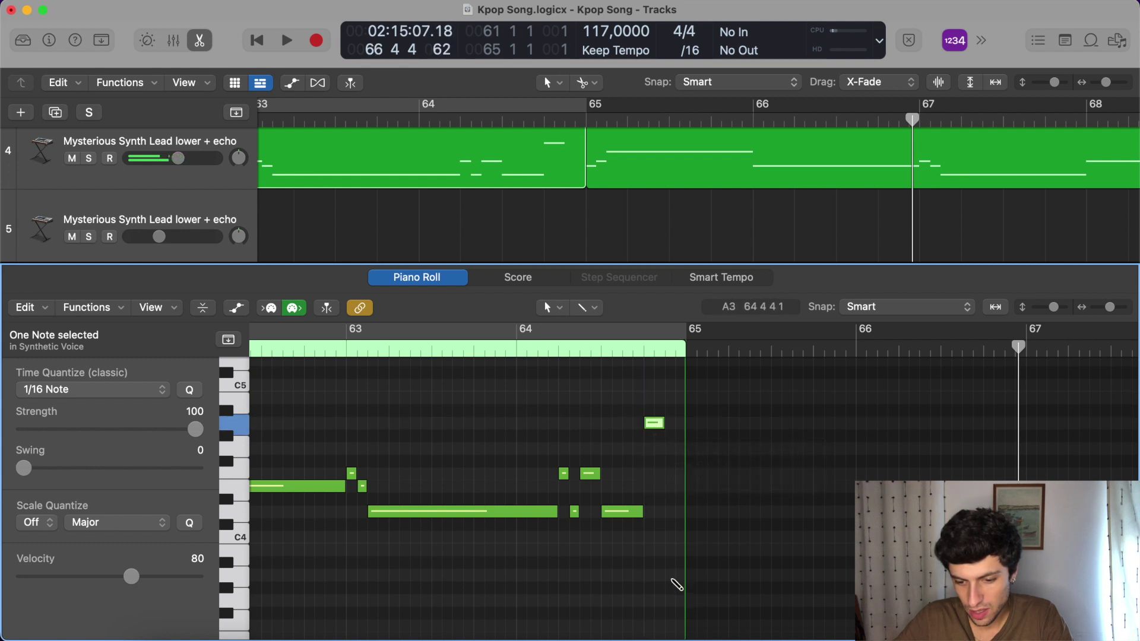
{"action": "left_click", "coordinate": [668, 575]}
Play the edited Synthetic Voice melody from bar 61.
{"action": "scroll", "coordinate": [569, 186], "scroll_direction": "left", "scroll_amount": 3}
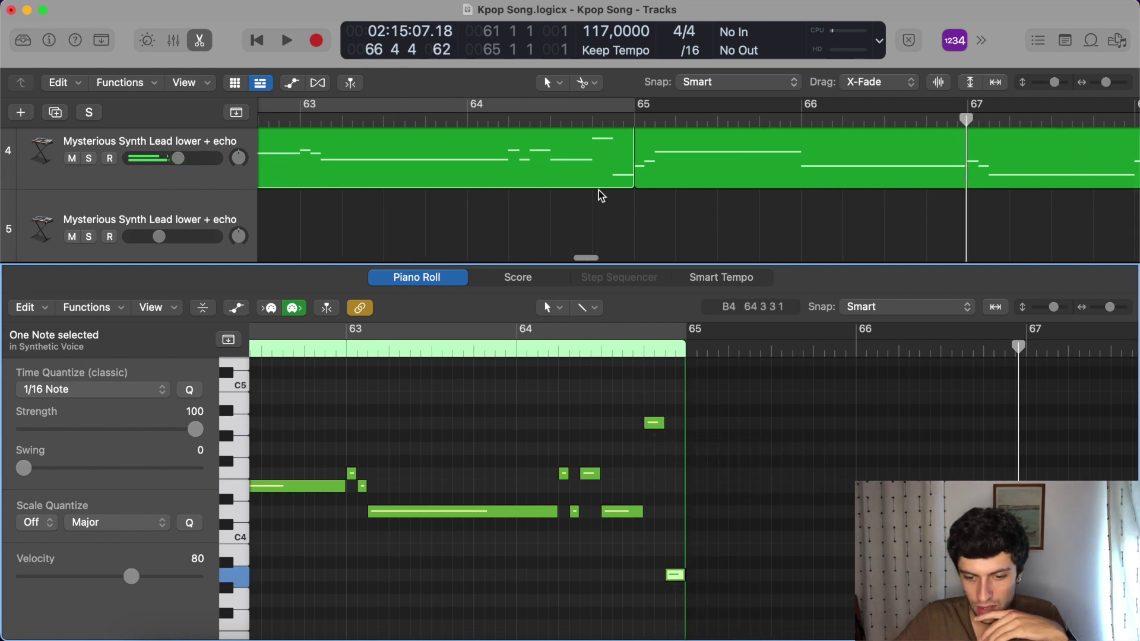
{"action": "scroll", "coordinate": [621, 415], "scroll_direction": "left", "scroll_amount": 5}
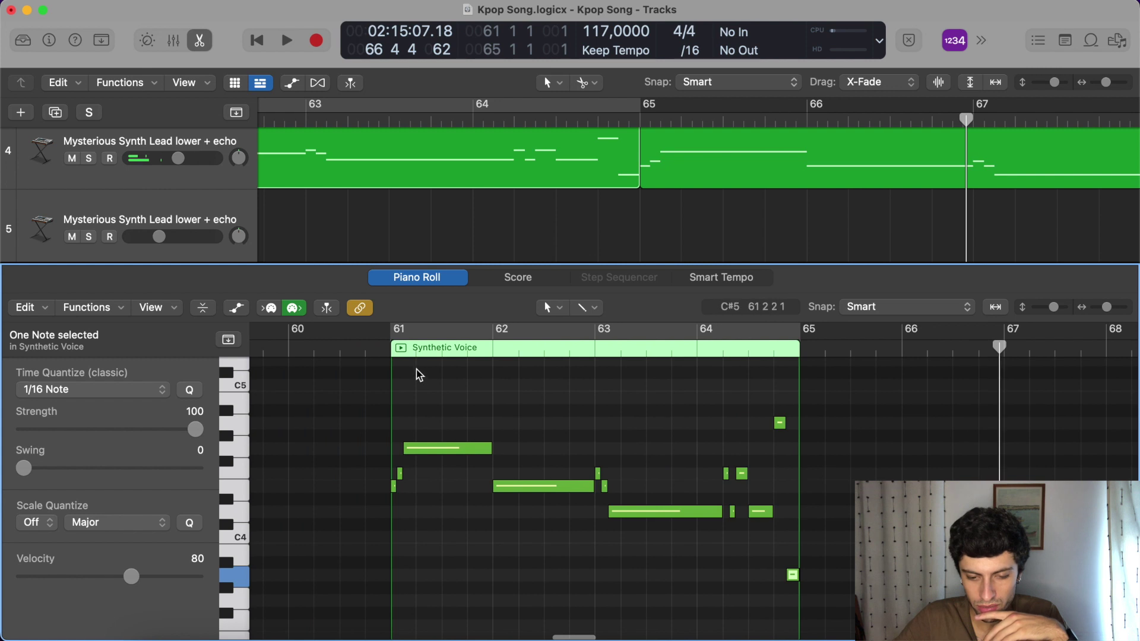
{"action": "left_click", "coordinate": [390, 354]}
{"action": "key", "text": "space"}
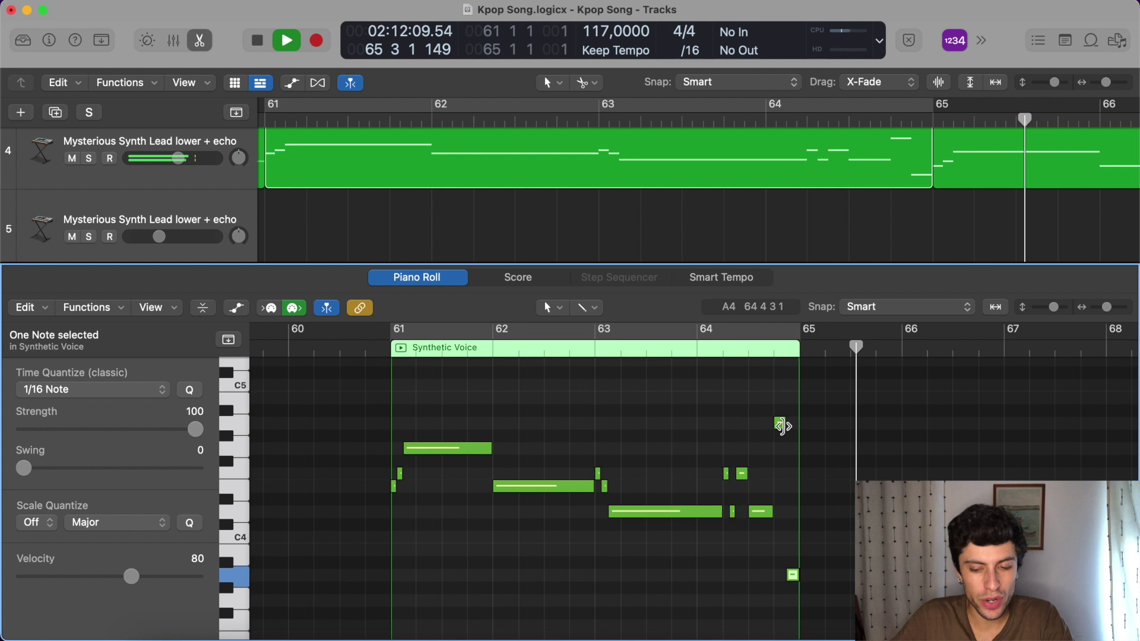
Lower the A4 on beat 4 of bar 64 to F4 and replay the melody from bars 61 and 64.
{"action": "left_click_drag", "start_coordinate": [780, 429], "coordinate": [785, 484]}
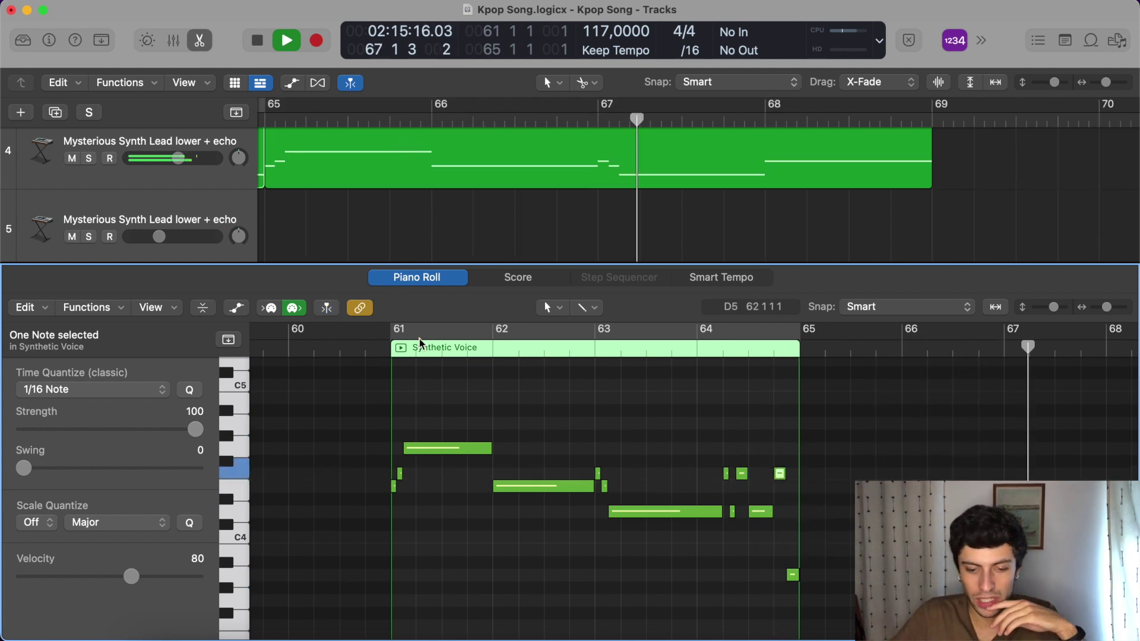
{"action": "left_click", "coordinate": [379, 355]}
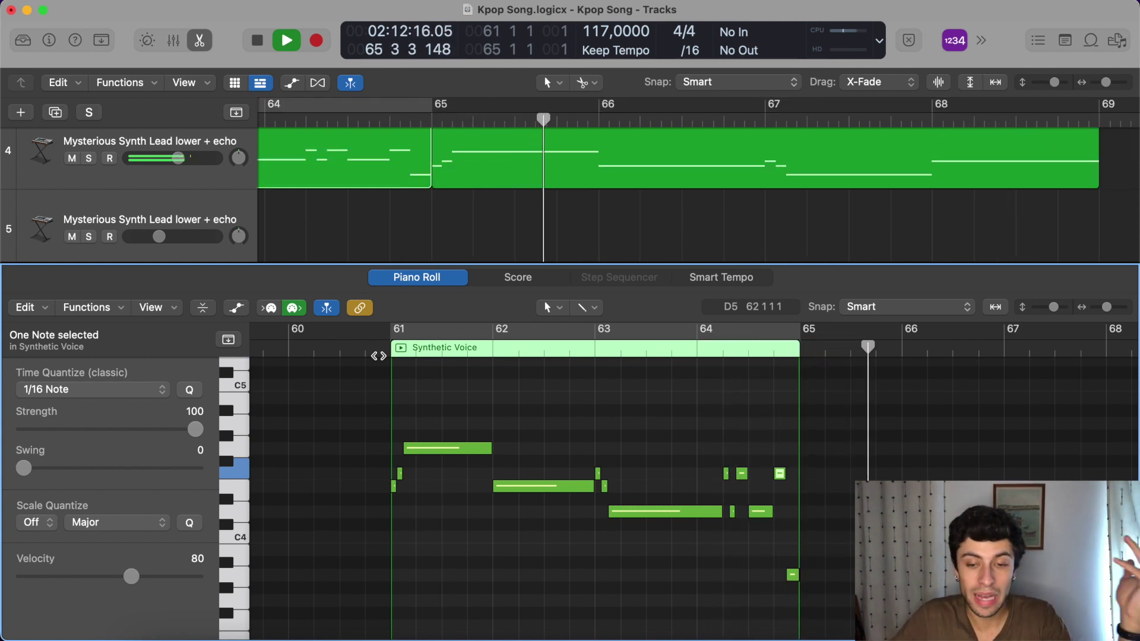
{"action": "left_click", "coordinate": [699, 350]}
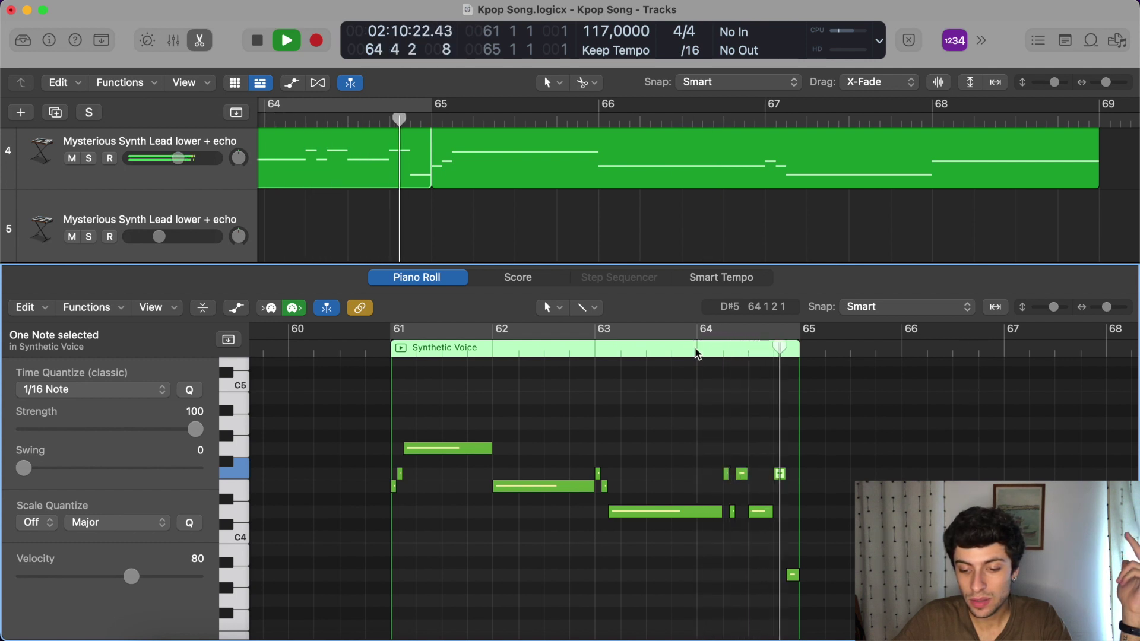
Close the Piano Roll, solo the track 4 synth lead, and play it from bar 64.
{"action": "key", "text": "e"}
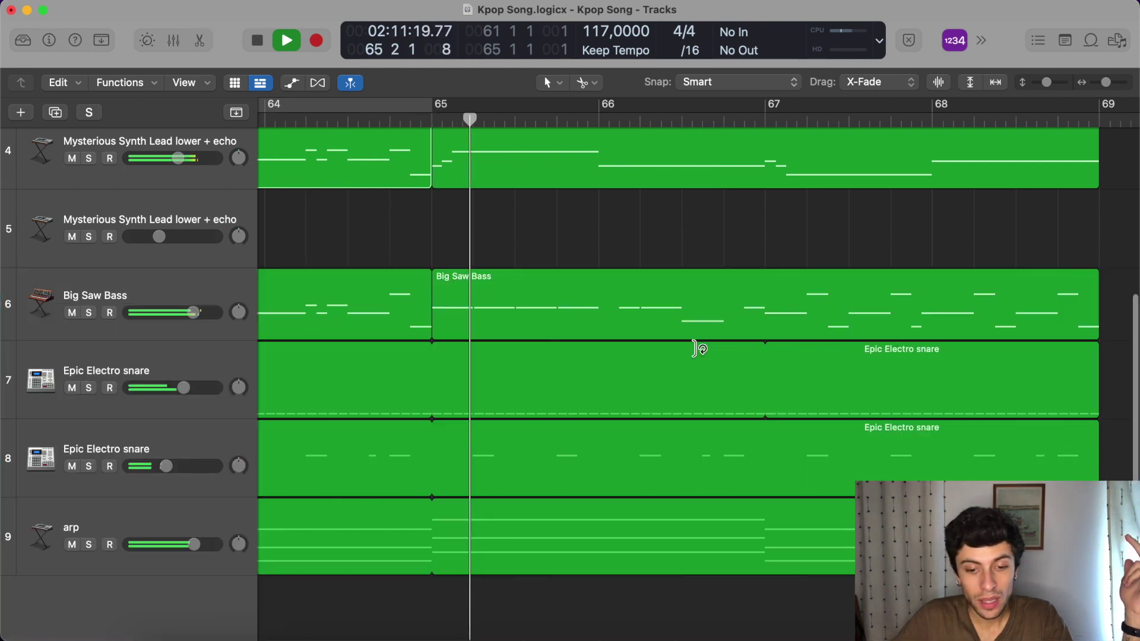
{"action": "left_click", "coordinate": [89, 158]}
{"action": "scroll", "coordinate": [458, 283], "scroll_direction": "up", "scroll_amount": 1}
{"action": "scroll", "coordinate": [458, 282], "scroll_direction": "left", "scroll_amount": 3}
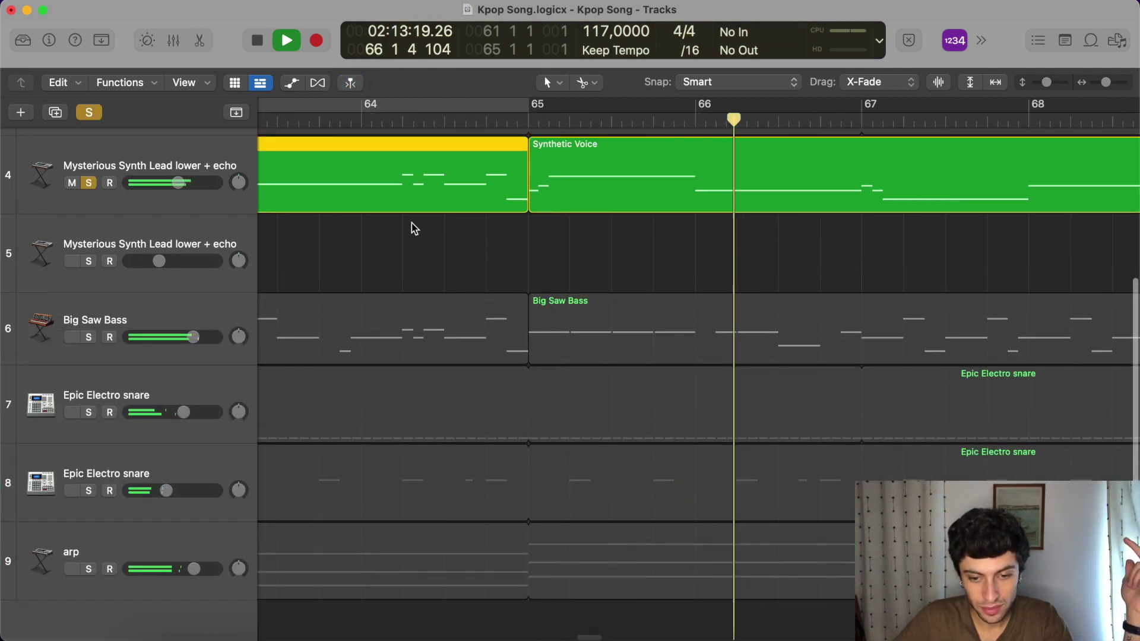
{"action": "left_click", "coordinate": [379, 128]}
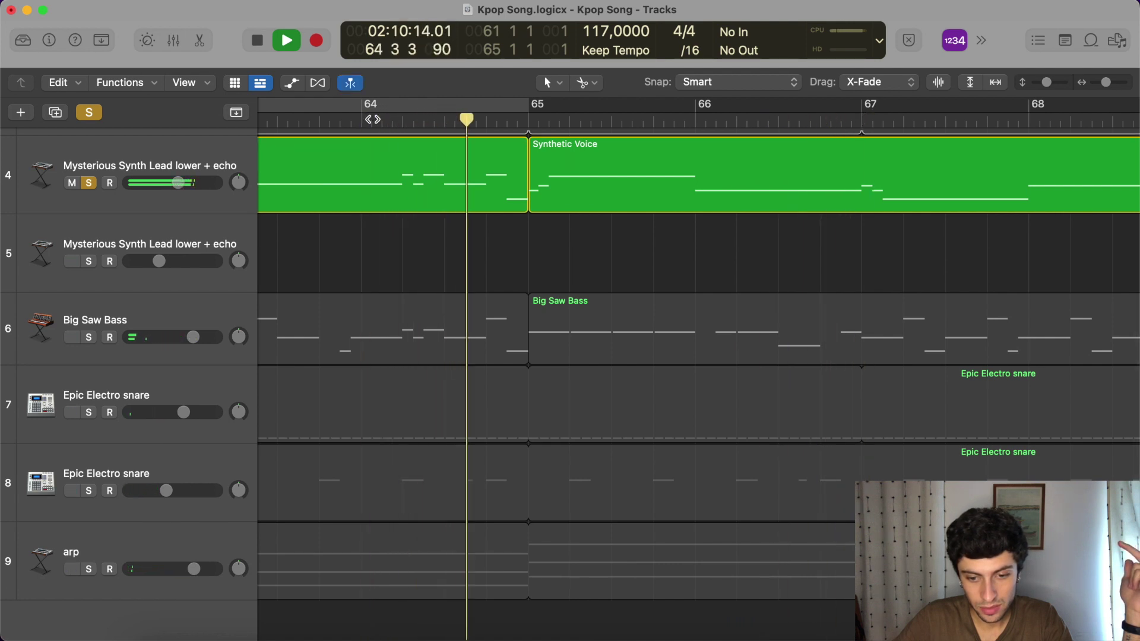
Stop playback, turn off the track 4 solo, and play the whole arrangement from the beginning.
{"action": "key", "text": "space"}
{"action": "key", "text": "super+Left"}
{"action": "key", "text": "super+Left"}
{"action": "key", "text": "super+Left"}
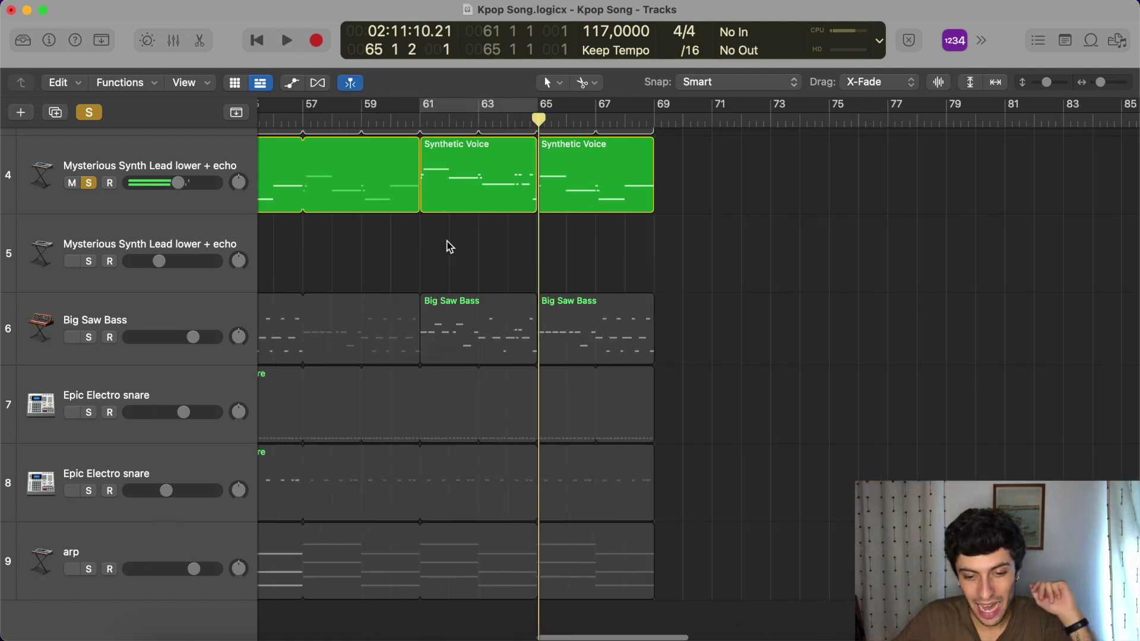
{"action": "key", "text": "Return"}
{"action": "key", "text": "s"}
{"action": "key", "text": "space"}
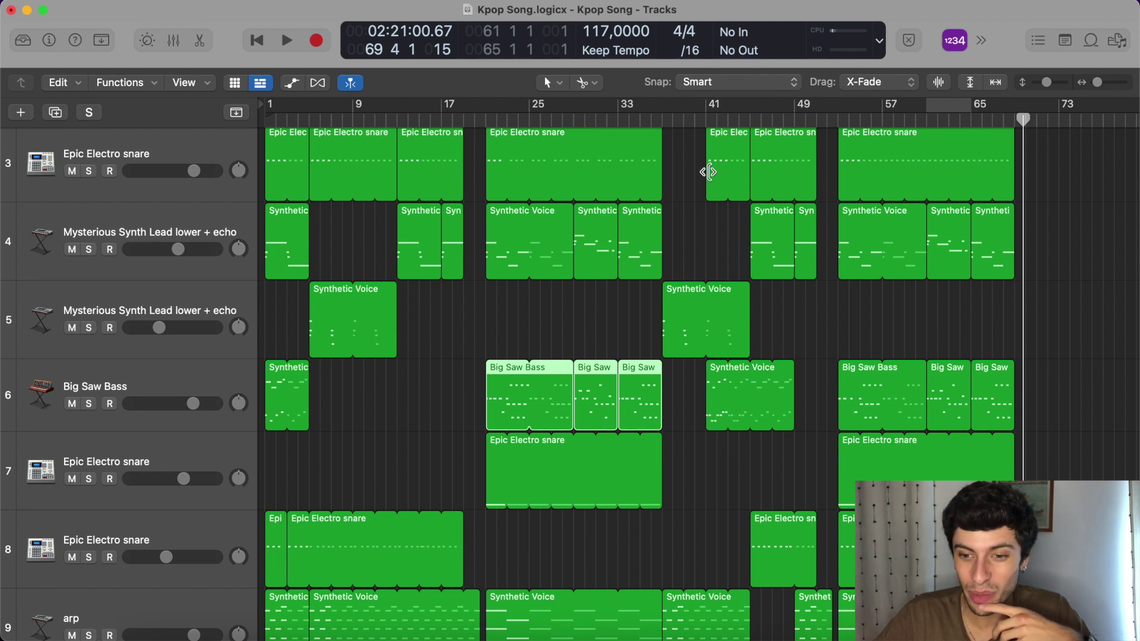
Play the arrangement from about bar 61, look over all its tracks, and stop playback near the end of bar 64.
{"action": "scroll", "coordinate": [708, 172], "scroll_direction": "right", "scroll_amount": 5}
{"action": "left_click", "coordinate": [528, 119]}
{"action": "key", "text": "space"}
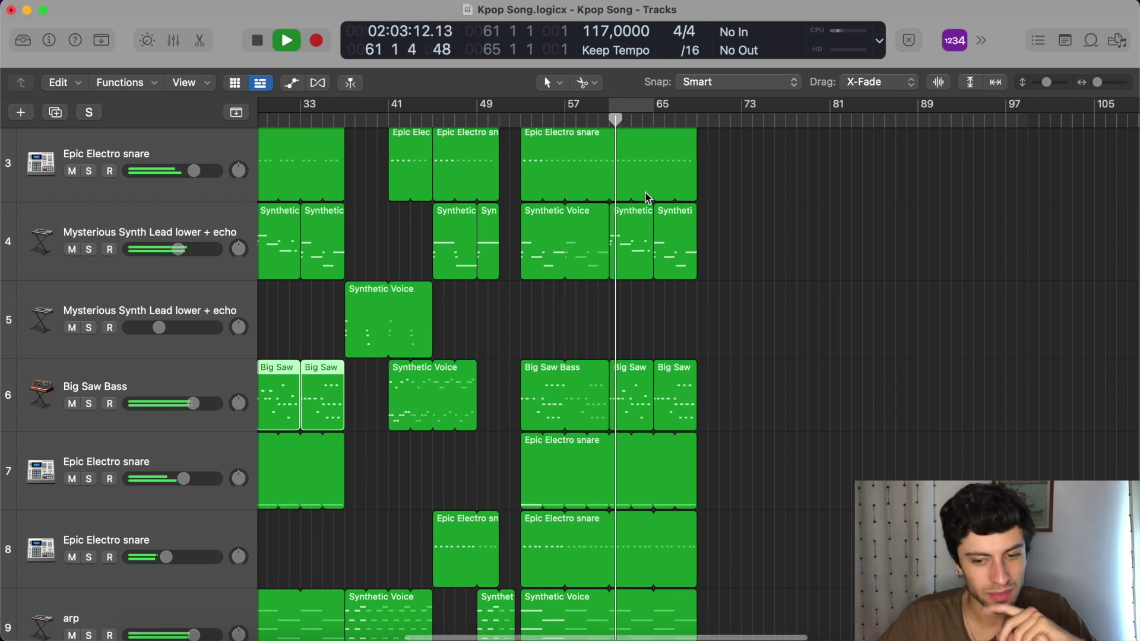
{"action": "scroll", "coordinate": [647, 197], "scroll_direction": "left", "scroll_amount": 10}
{"action": "scroll", "coordinate": [647, 198], "scroll_direction": "up", "scroll_amount": 3}
{"action": "scroll", "coordinate": [647, 198], "scroll_direction": "right", "scroll_amount": 10}
{"action": "scroll", "coordinate": [647, 198], "scroll_direction": "down", "scroll_amount": 3}
{"action": "scroll", "coordinate": [647, 198], "scroll_direction": "left", "scroll_amount": 10}
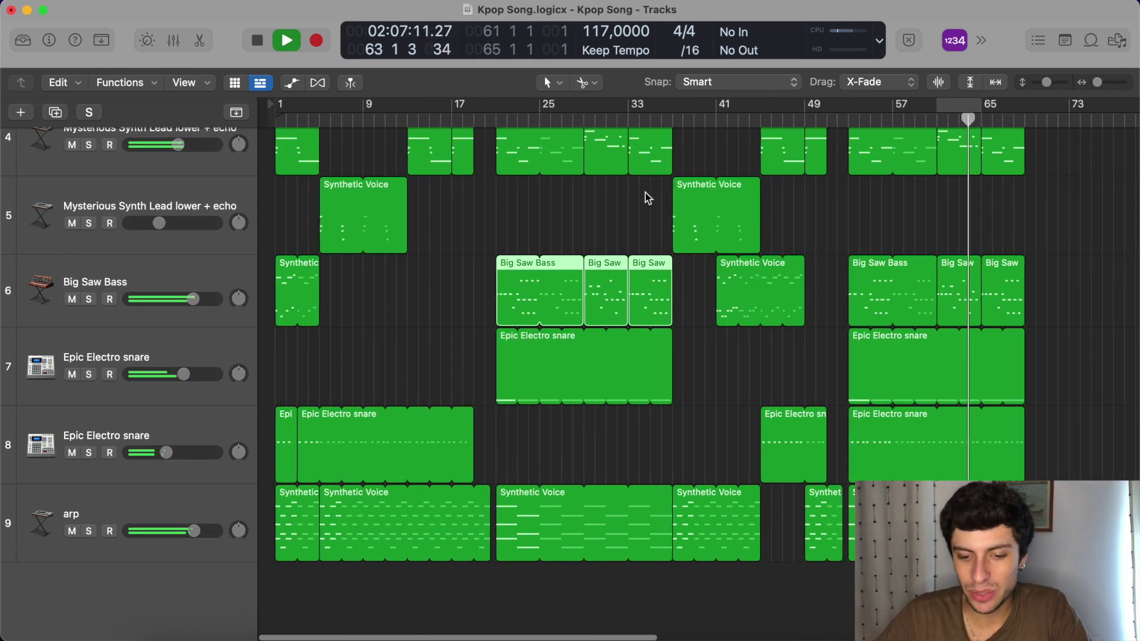
{"action": "scroll", "coordinate": [647, 198], "scroll_direction": "up", "scroll_amount": 3}
{"action": "scroll", "coordinate": [603, 181], "scroll_direction": "right", "scroll_amount": 5}
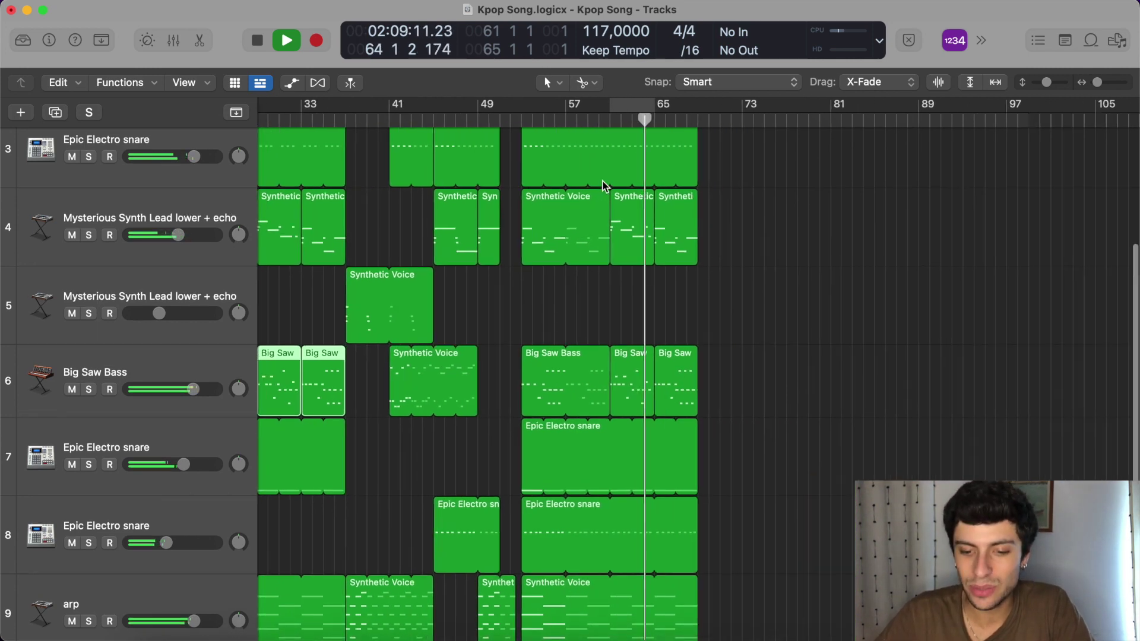
{"action": "scroll", "coordinate": [603, 196], "scroll_direction": "up", "scroll_amount": 3}
{"action": "scroll", "coordinate": [603, 212], "scroll_direction": "right", "scroll_amount": 2}
{"action": "key", "text": "space"}
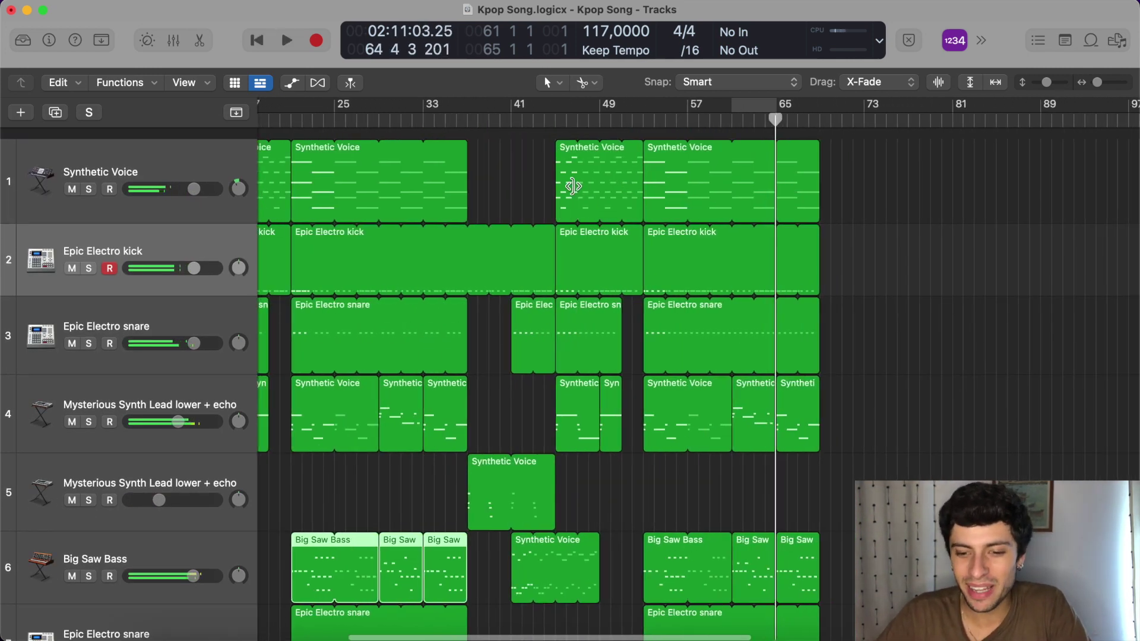
Copy the track 1 Synthetic Voice region at bar 45 to bar 69, at the end of the arrangement.
{"action": "left_click", "coordinate": [572, 185]}
{"action": "scroll", "coordinate": [572, 185], "scroll_direction": "down", "scroll_amount": 1}
{"action": "scroll", "coordinate": [572, 187], "scroll_direction": "up", "scroll_amount": 3}
{"action": "scroll", "coordinate": [572, 185], "scroll_direction": "right", "scroll_amount": 5}
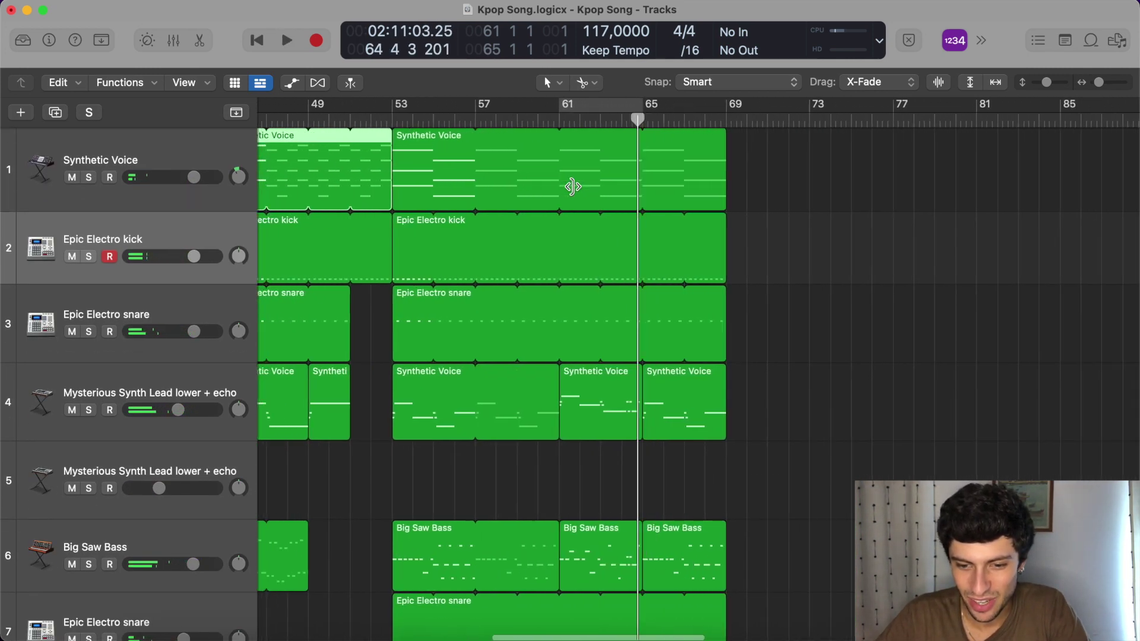
{"action": "scroll", "coordinate": [475, 181], "scroll_direction": "left", "scroll_amount": 2}
{"action": "left_click_drag", "start_coordinate": [383, 177], "coordinate": [889, 172]}
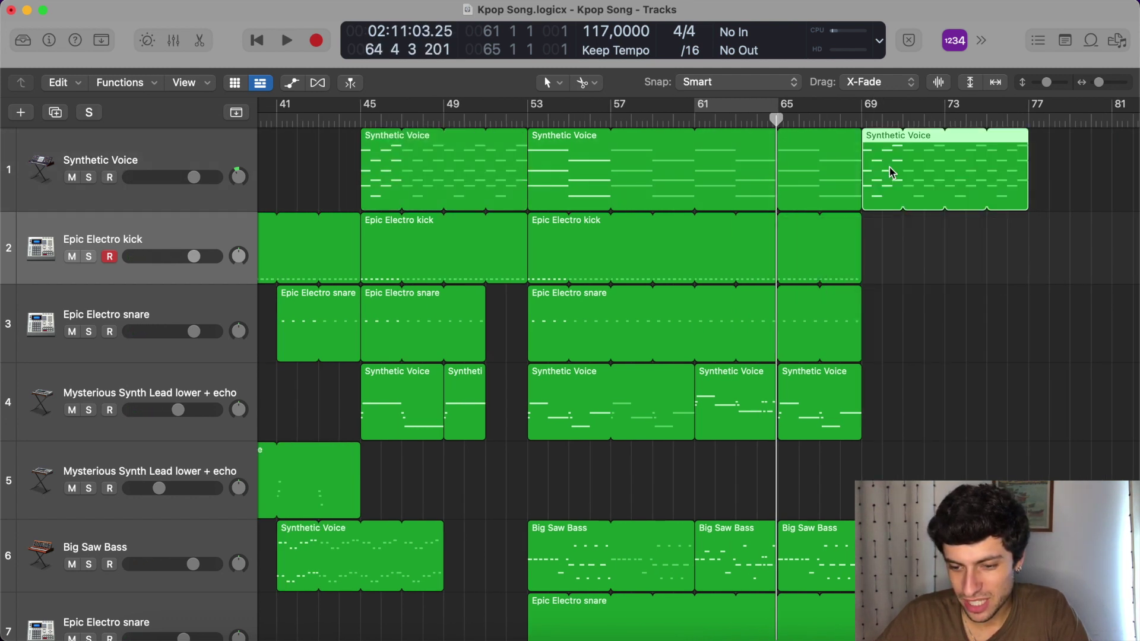
{"action": "scroll", "coordinate": [890, 168], "scroll_direction": "right", "scroll_amount": 5}
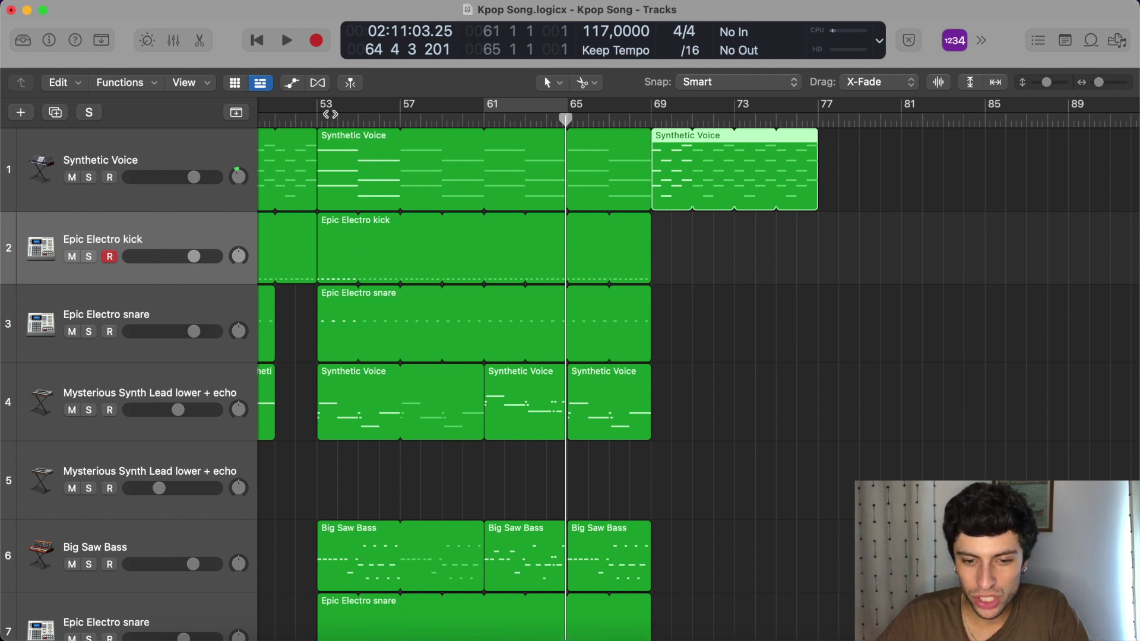
Extend the copied region to eight bars in place of its loops and stretch its chords to one bar each across bars 69 to 72.
{"action": "left_click_drag", "start_coordinate": [358, 117], "coordinate": [356, 117]}
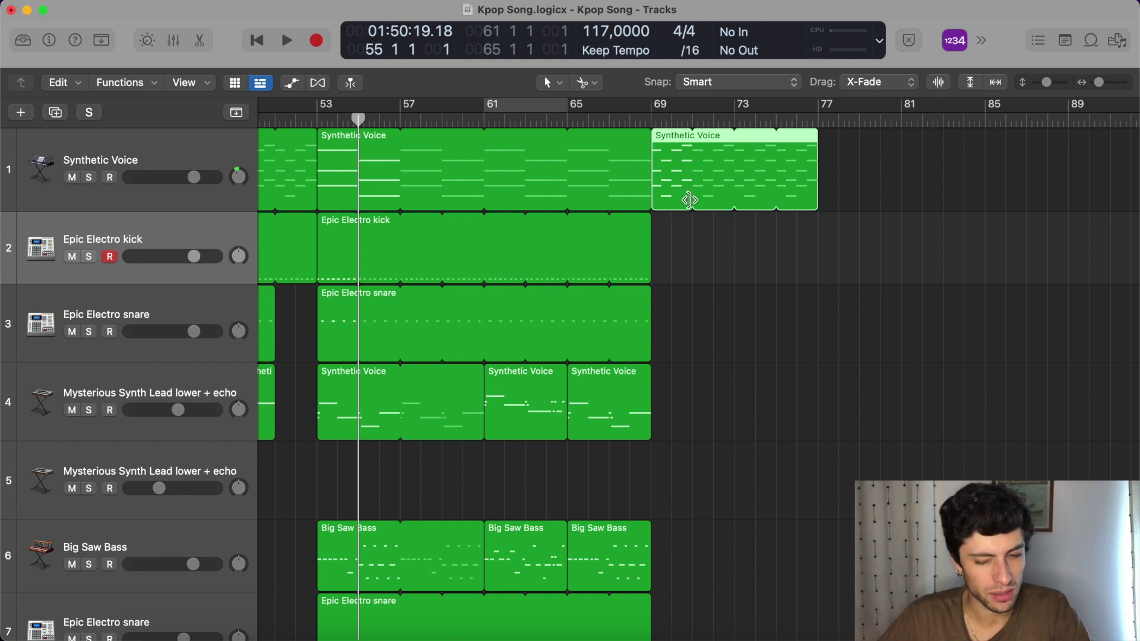
{"action": "left_click_drag", "start_coordinate": [689, 200], "coordinate": [818, 202]}
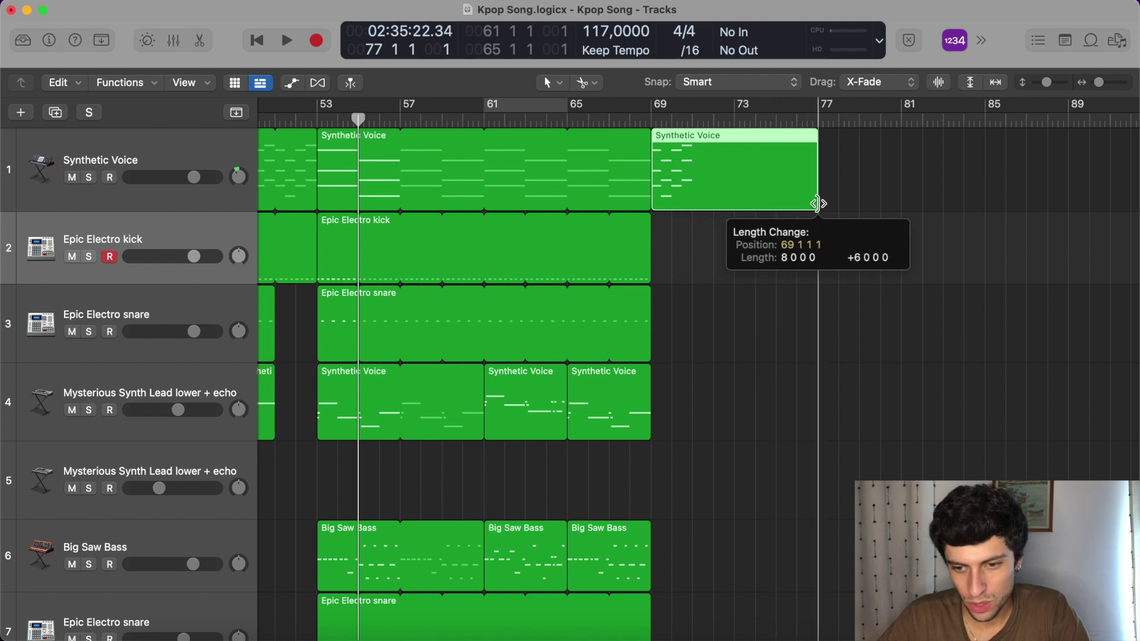
{"action": "double_click", "coordinate": [750, 200]}
{"action": "left_click_drag", "start_coordinate": [475, 369], "coordinate": [378, 550]}
{"action": "mouse_move", "coordinate": [517, 374]}
{"action": "left_mouse_down"}
{"action": "mouse_move", "coordinate": [420, 536]}
{"action": "mouse_move", "coordinate": [430, 515]}
{"action": "mouse_move", "coordinate": [520, 526]}
{"action": "left_mouse_up"}
{"action": "left_click_drag", "start_coordinate": [570, 374], "coordinate": [589, 522]}
{"action": "left_click_drag", "start_coordinate": [629, 386], "coordinate": [369, 526]}
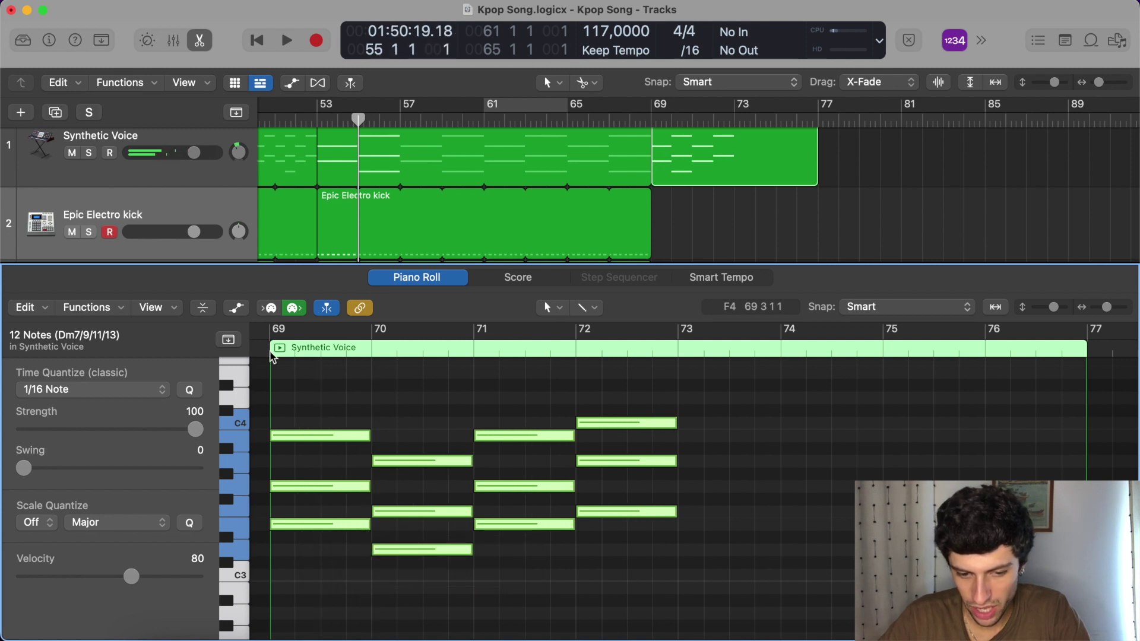
Play the edited chords from bar 69, close the Piano Roll, and loop the region up to bar 77.
{"action": "key", "text": "shift+Return"}
{"action": "key", "text": "e"}
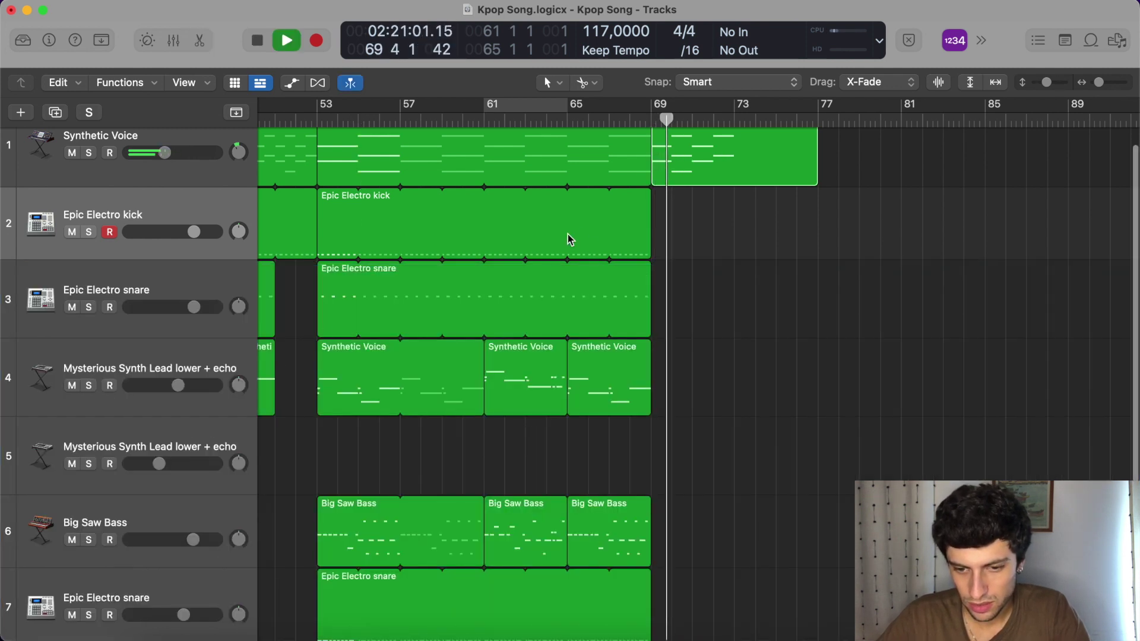
{"action": "scroll", "coordinate": [720, 187], "scroll_direction": "up", "scroll_amount": 1}
{"action": "left_click_drag", "start_coordinate": [815, 201], "coordinate": [812, 237]}
{"action": "scroll", "coordinate": [813, 238], "scroll_direction": "down", "scroll_amount": 2}
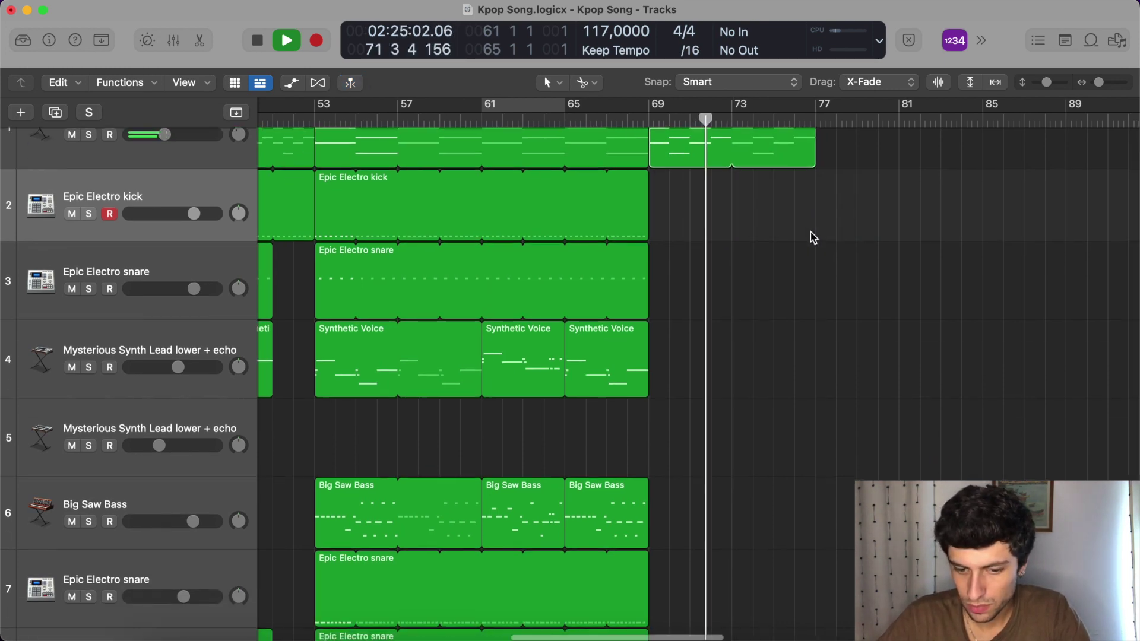
{"action": "scroll", "coordinate": [810, 236], "scroll_direction": "down", "scroll_amount": 5}
{"action": "scroll", "coordinate": [810, 237], "scroll_direction": "up", "scroll_amount": 6}
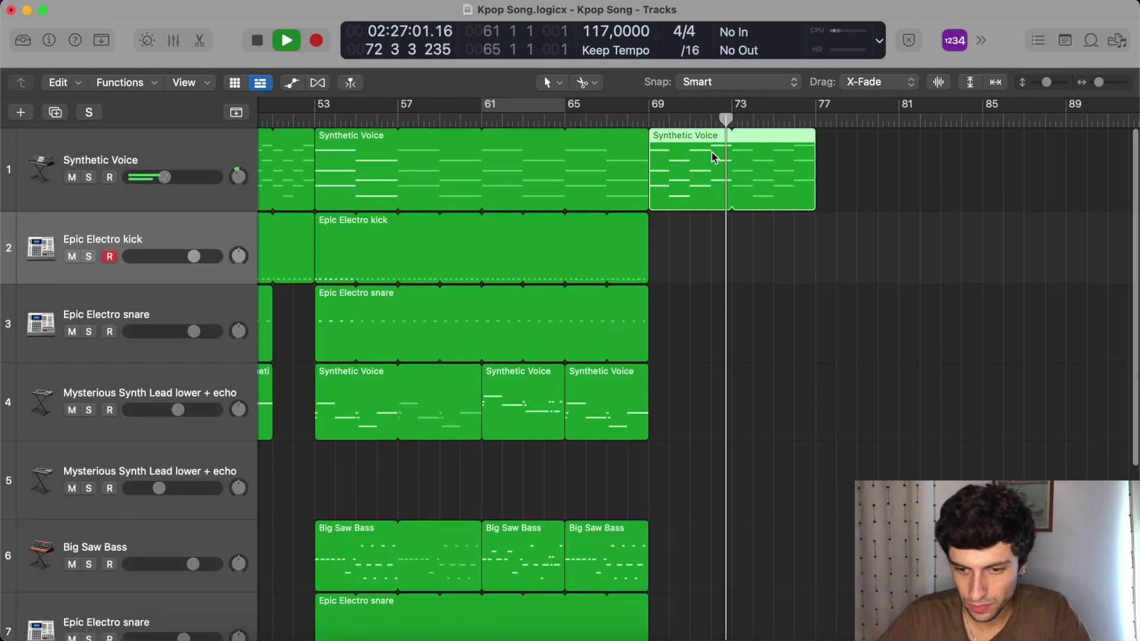
Copy the looped chord region onto the arp track at bar 69 and play both parts from there.
{"action": "left_click_drag", "start_coordinate": [688, 187], "coordinate": [688, 506]}
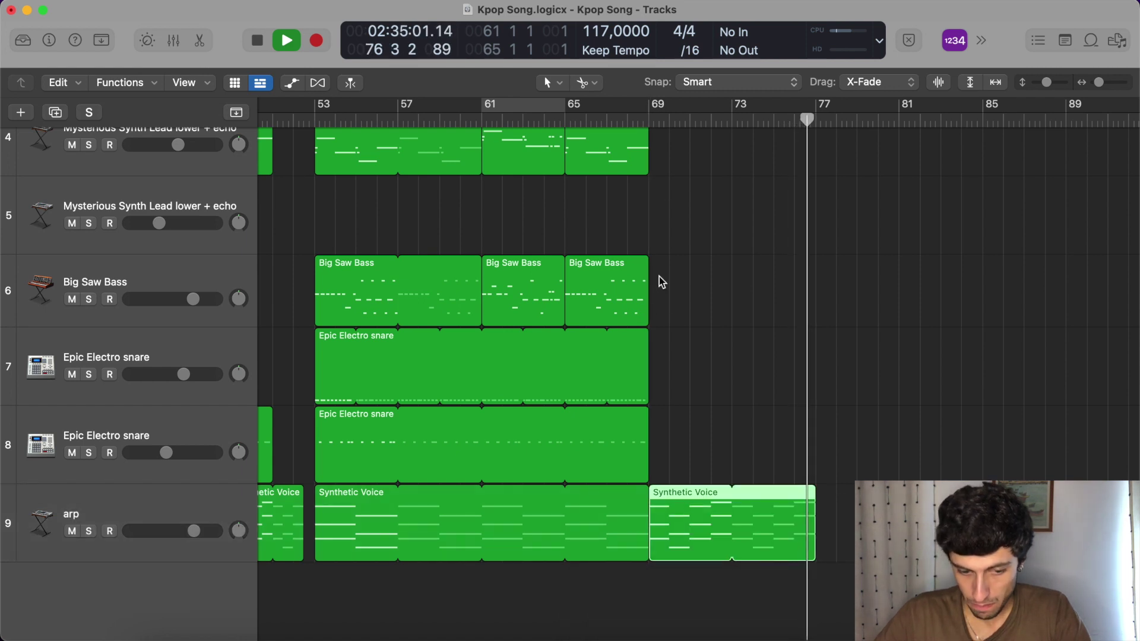
{"action": "key", "text": "shift+Return"}
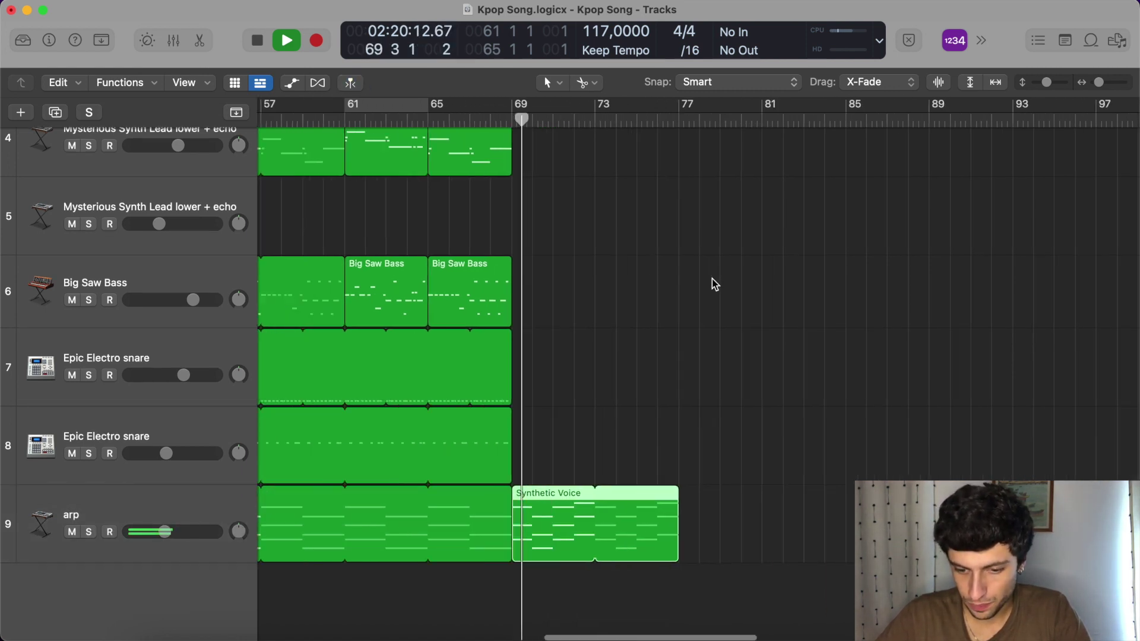
{"action": "scroll", "coordinate": [714, 285], "scroll_direction": "up", "scroll_amount": 4}
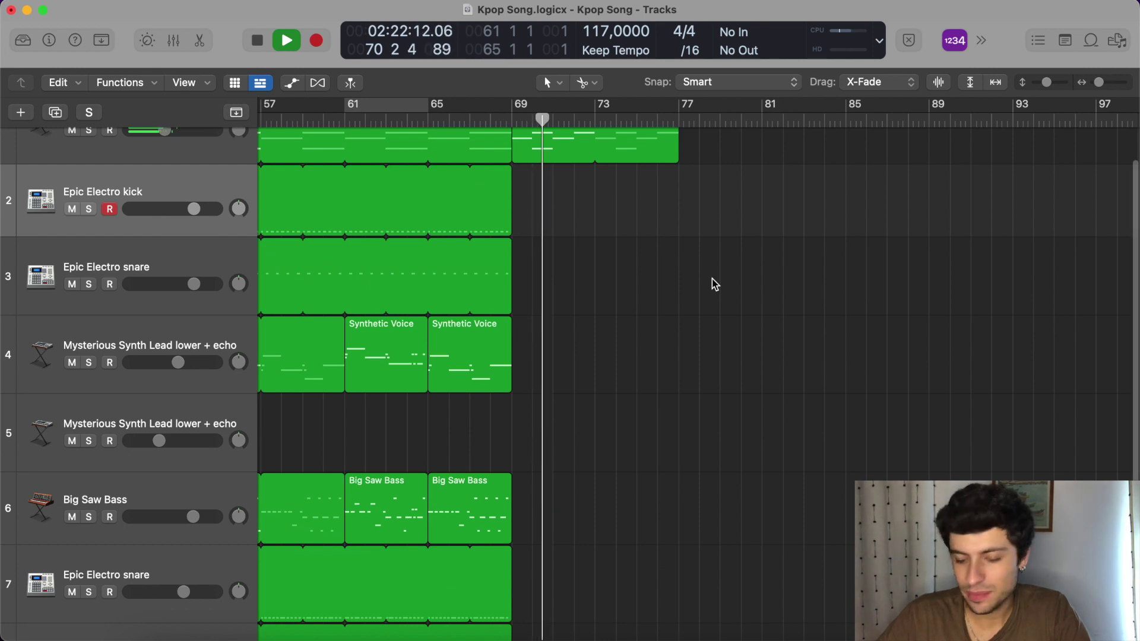
{"action": "scroll", "coordinate": [712, 282], "scroll_direction": "down", "scroll_amount": 4}
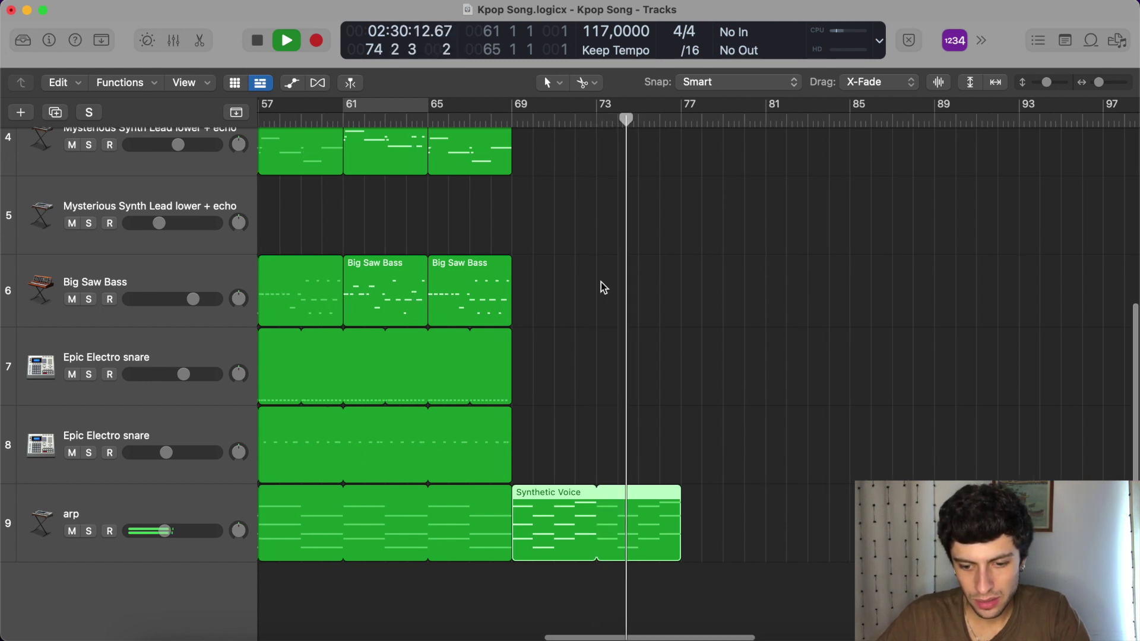
{"action": "scroll", "coordinate": [604, 287], "scroll_direction": "right", "scroll_amount": 2}
{"action": "scroll", "coordinate": [603, 288], "scroll_direction": "right", "scroll_amount": 1}
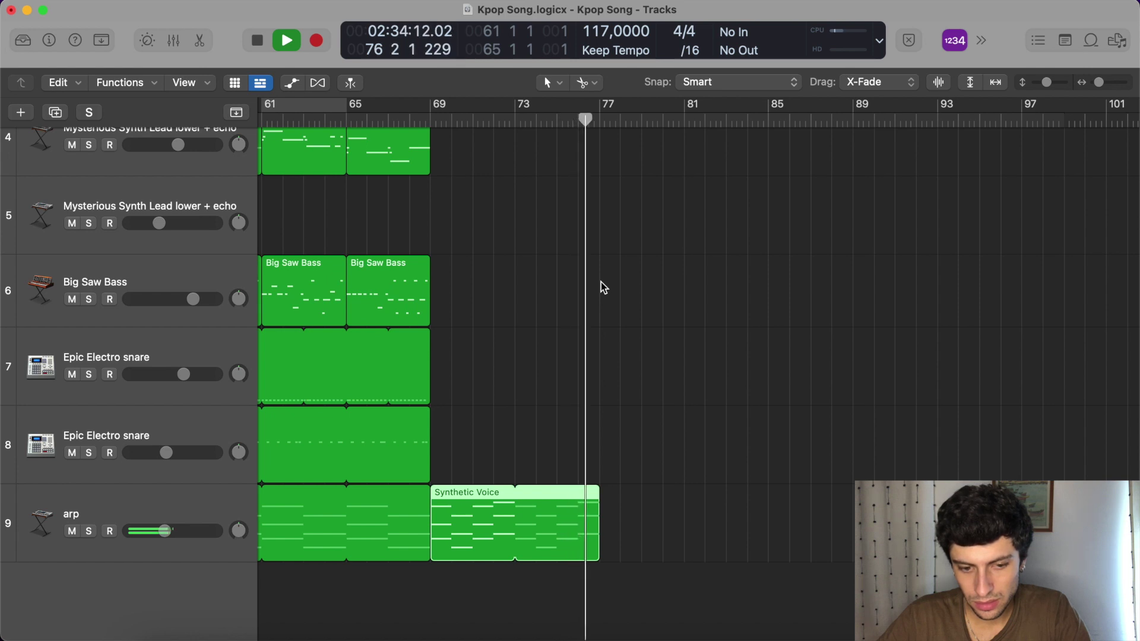
{"action": "scroll", "coordinate": [601, 282], "scroll_direction": "up", "scroll_amount": 5}
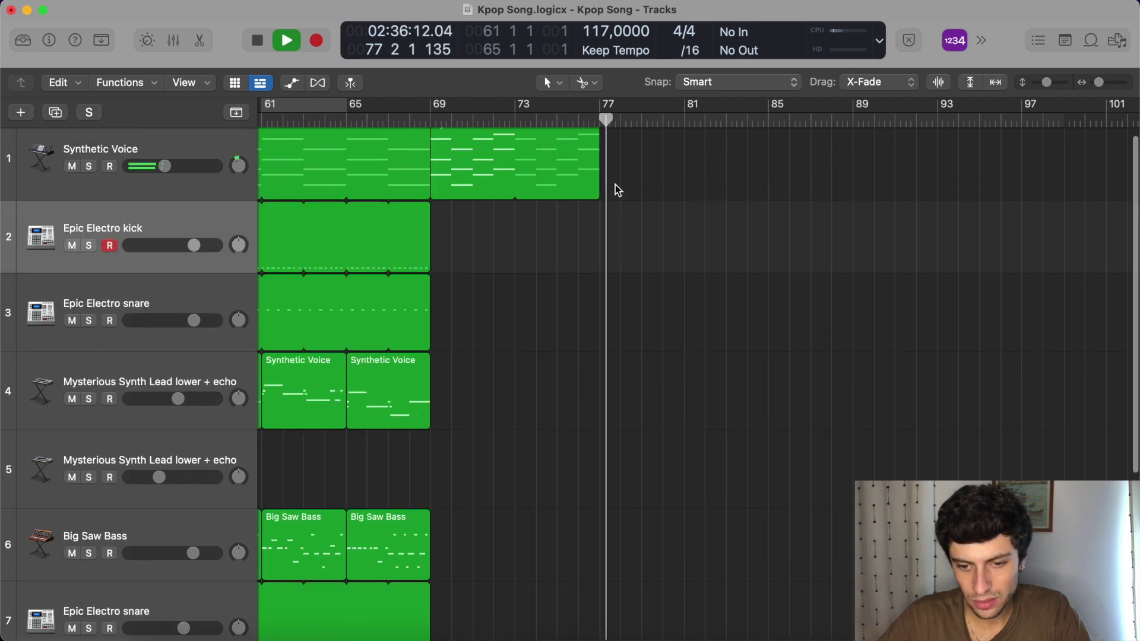
{"action": "left_click", "coordinate": [436, 118]}
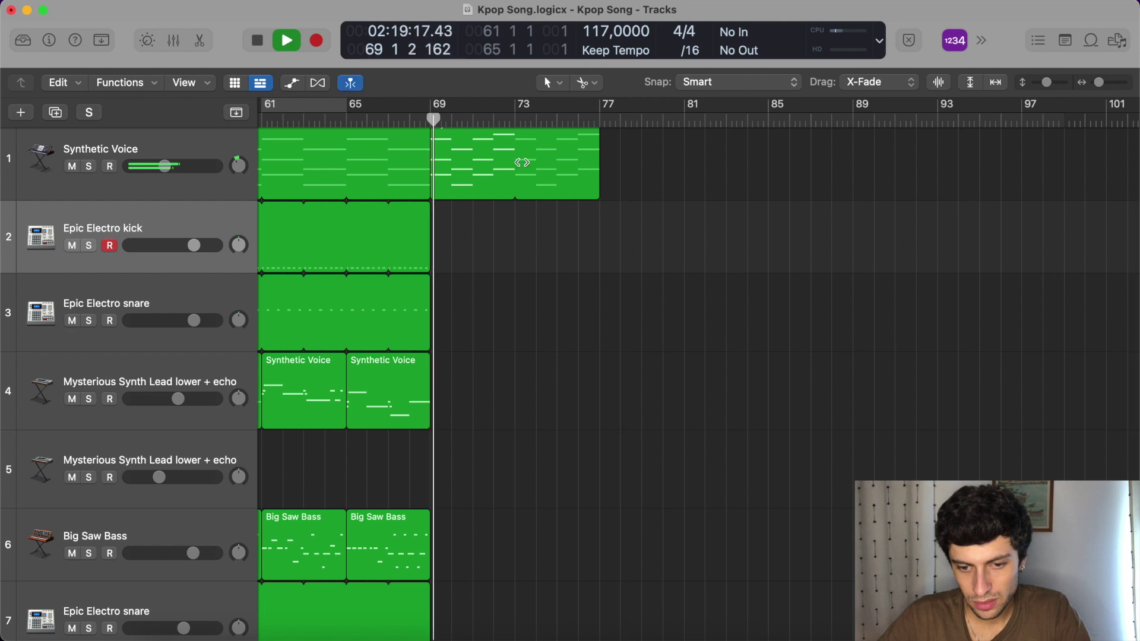
{"action": "scroll", "coordinate": [569, 204], "scroll_direction": "down", "scroll_amount": 1}
{"action": "scroll", "coordinate": [569, 204], "scroll_direction": "down", "scroll_amount": 5}
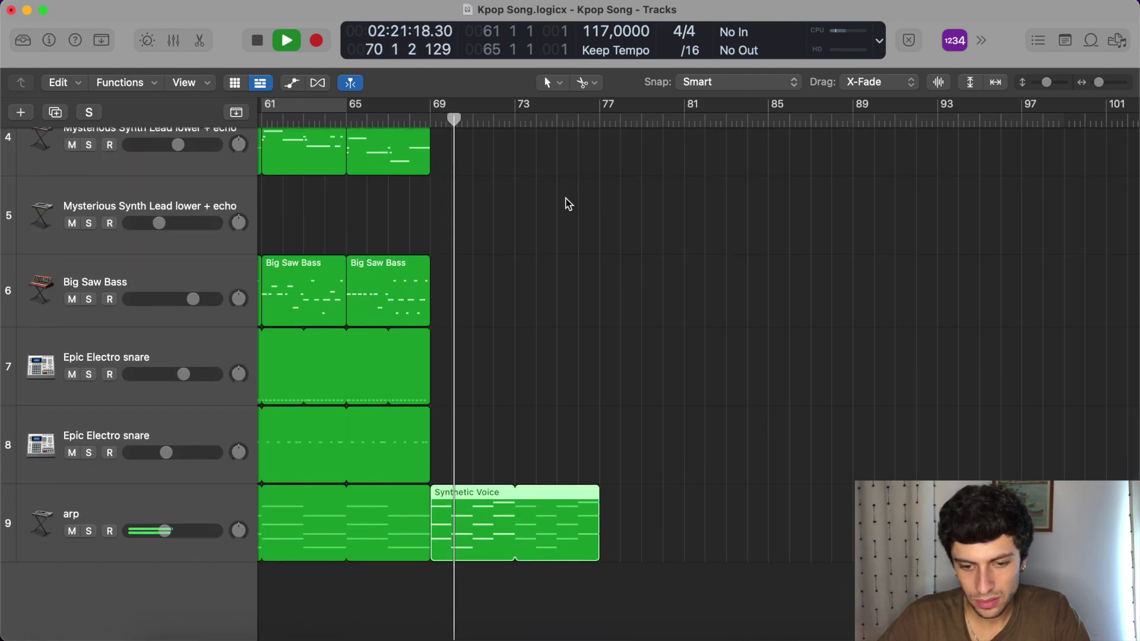
{"action": "scroll", "coordinate": [573, 193], "scroll_direction": "up", "scroll_amount": 5}
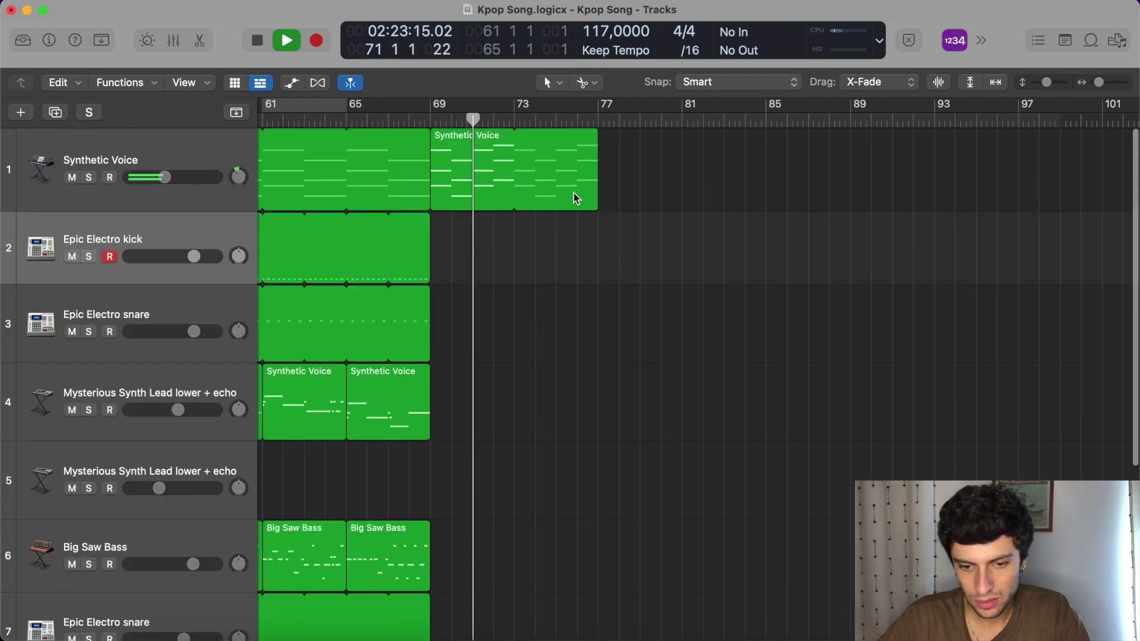
Extend the loops of the last kick region and the track 3 snare region to bar 77.
{"action": "scroll", "coordinate": [574, 193], "scroll_direction": "down", "scroll_amount": 2}
{"action": "scroll", "coordinate": [574, 193], "scroll_direction": "down", "scroll_amount": 3}
{"action": "scroll", "coordinate": [573, 194], "scroll_direction": "left", "scroll_amount": 5}
{"action": "left_click_drag", "start_coordinate": [649, 171], "coordinate": [736, 176]}
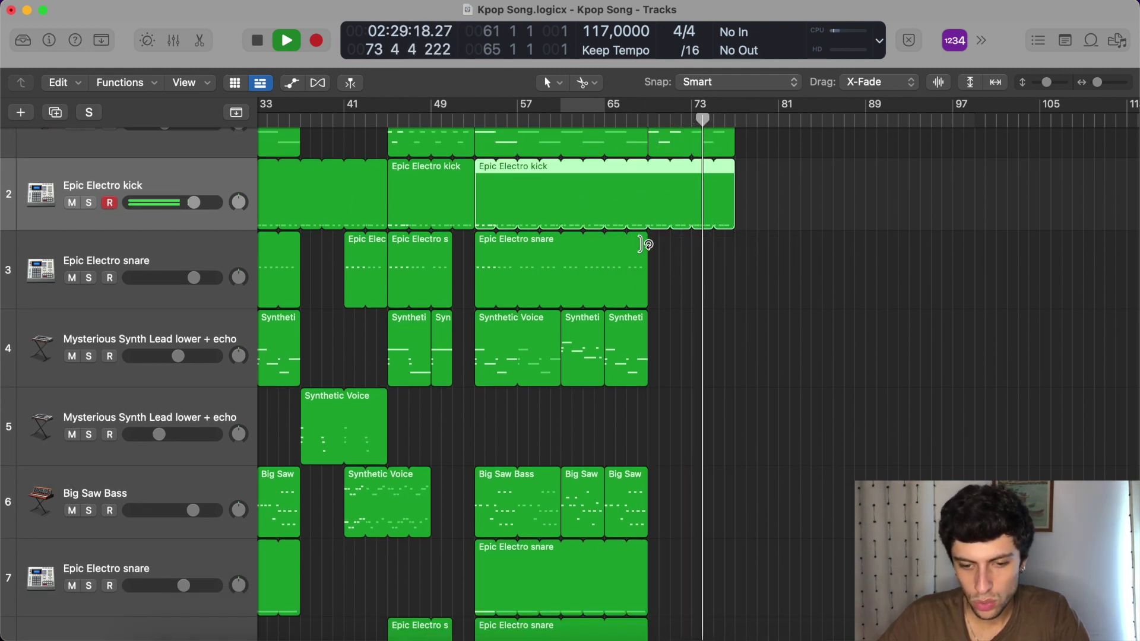
{"action": "left_click_drag", "start_coordinate": [643, 243], "coordinate": [734, 260]}
{"action": "scroll", "coordinate": [694, 364], "scroll_direction": "up", "scroll_amount": 2}
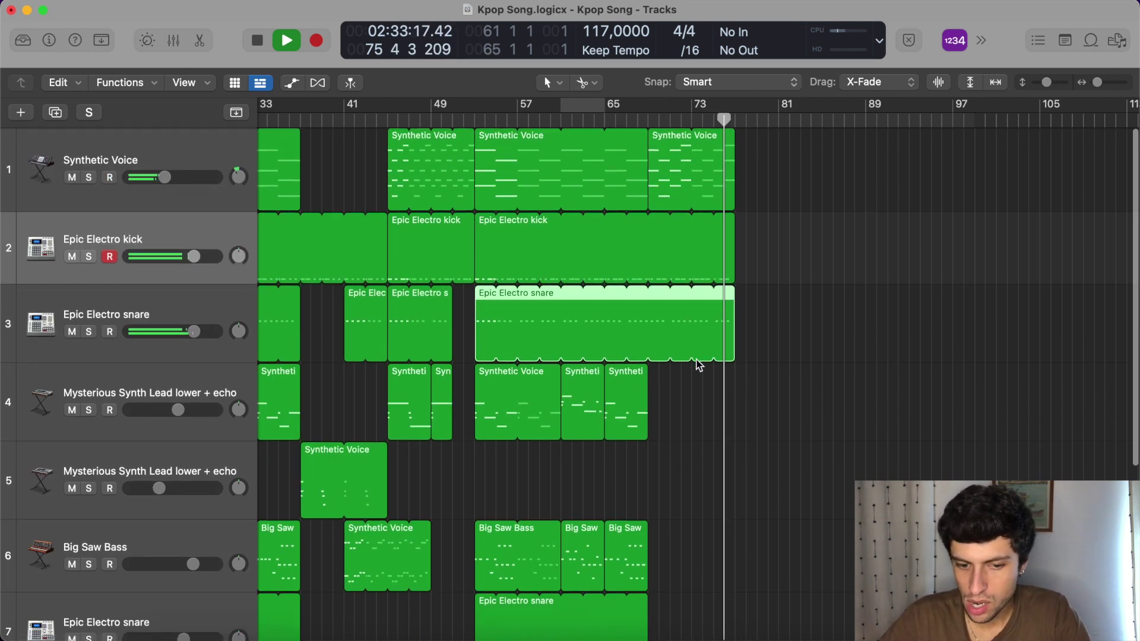
Copy the regions on all tracks in the section starting at bar 21 and paste them at bar 77 from track 1 down.
{"action": "scroll", "coordinate": [698, 365], "scroll_direction": "left", "scroll_amount": 5}
{"action": "scroll", "coordinate": [699, 365], "scroll_direction": "down", "scroll_amount": 5}
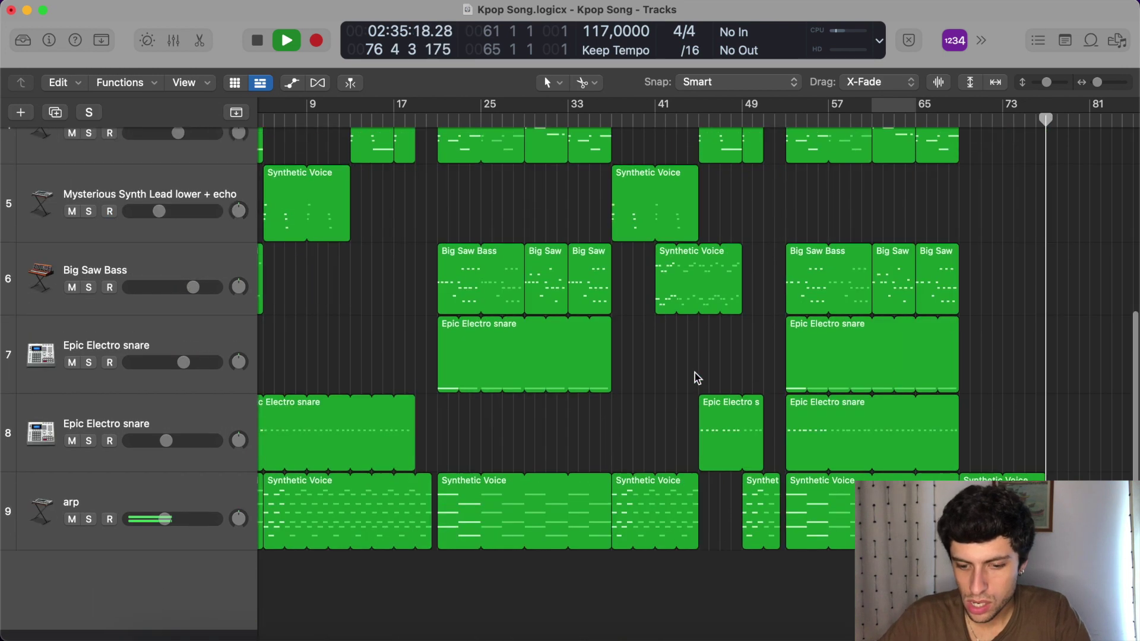
{"action": "left_click_drag", "start_coordinate": [589, 593], "coordinate": [438, 127]}
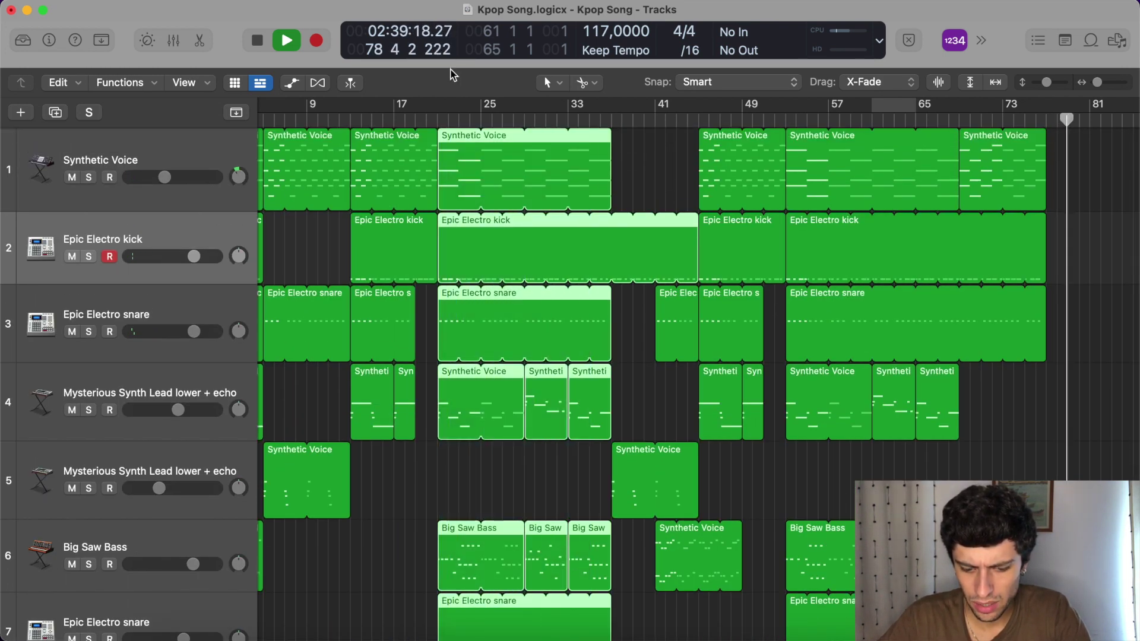
{"action": "key", "text": "super+f"}
{"action": "key", "text": "super+Down"}
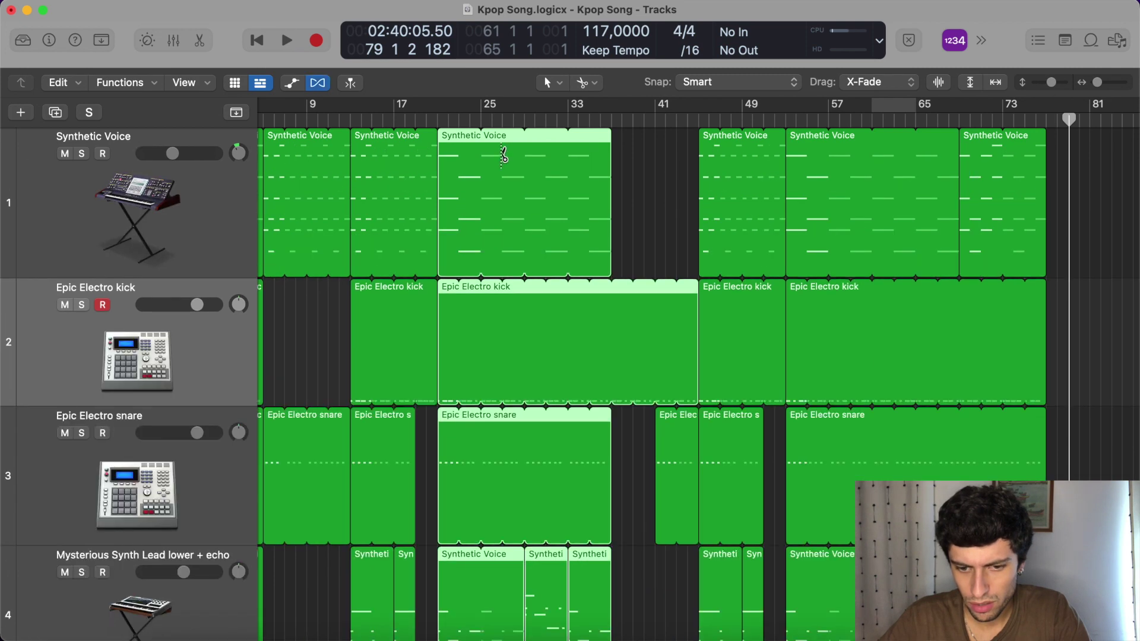
{"action": "scroll", "coordinate": [563, 186], "scroll_direction": "right", "scroll_amount": 10}
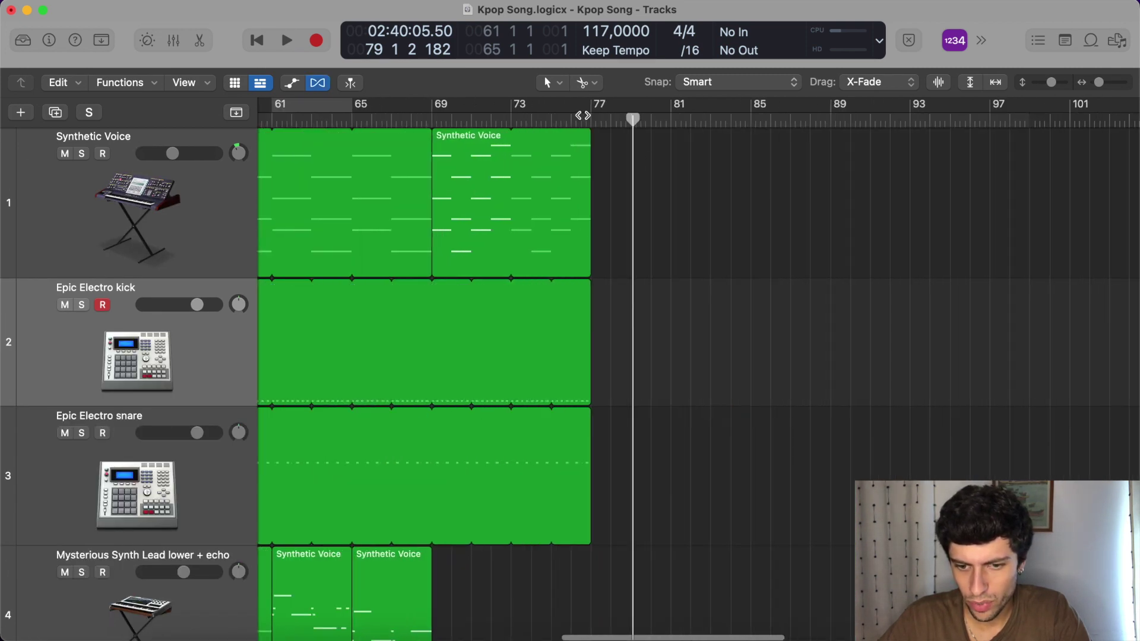
{"action": "left_click", "coordinate": [590, 119]}
{"action": "left_click", "coordinate": [240, 199]}
{"action": "key", "text": "super+v"}
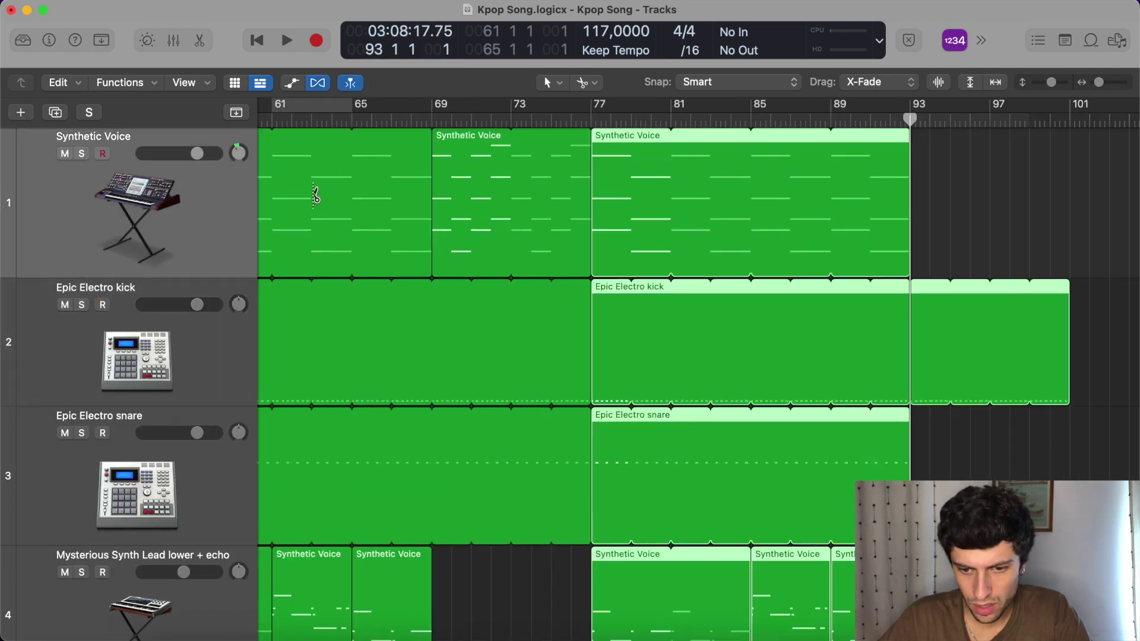
Play from about bar 76 and shorten only the pasted kick region to end at bar 93.
{"action": "left_click", "coordinate": [572, 119]}
{"action": "key", "text": "space"}
{"action": "left_click_drag", "start_coordinate": [1039, 289], "coordinate": [928, 290]}
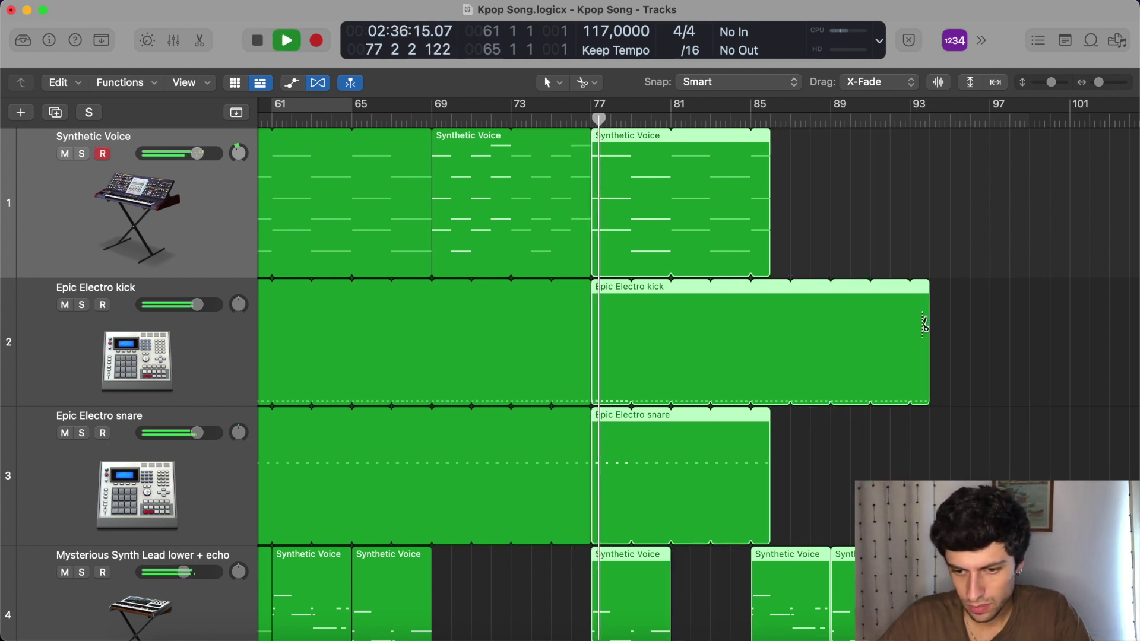
{"action": "key", "text": "super+z"}
{"action": "left_click", "coordinate": [1001, 219]}
{"action": "left_click_drag", "start_coordinate": [1063, 290], "coordinate": [908, 297]}
Listen to the pasted section from bar 77 and compare its tracks with the earlier sections of the arrangement.
{"action": "scroll", "coordinate": [949, 297], "scroll_direction": "down", "scroll_amount": 6}
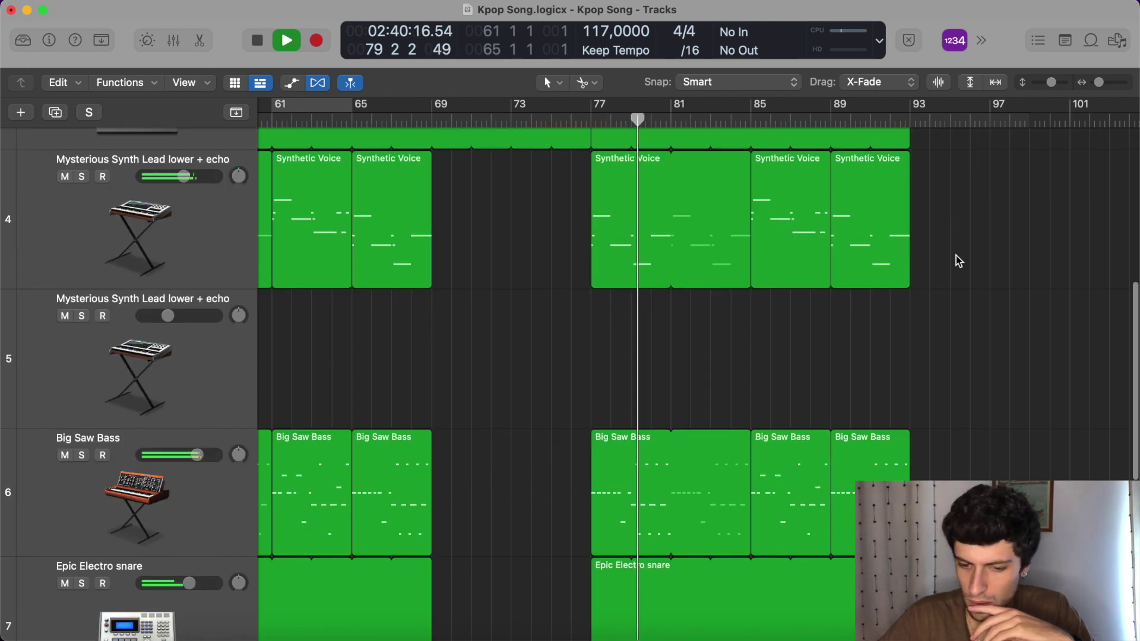
{"action": "left_click_drag", "start_coordinate": [1048, 82], "coordinate": [1045, 83]}
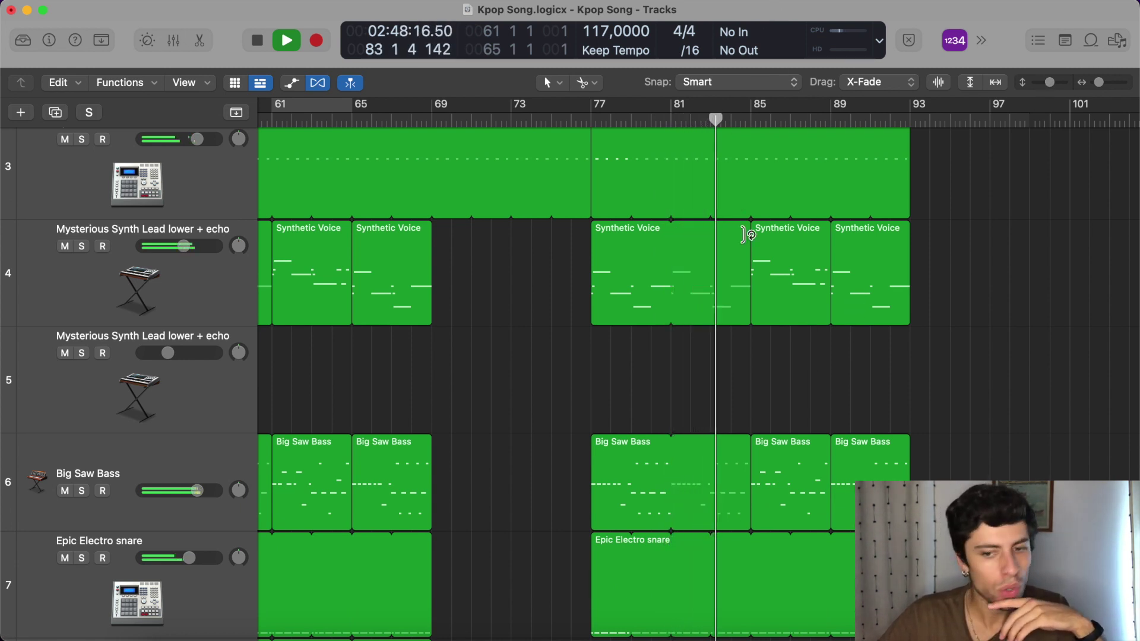
{"action": "scroll", "coordinate": [747, 234], "scroll_direction": "up", "scroll_amount": 3}
{"action": "scroll", "coordinate": [747, 235], "scroll_direction": "down", "scroll_amount": 5}
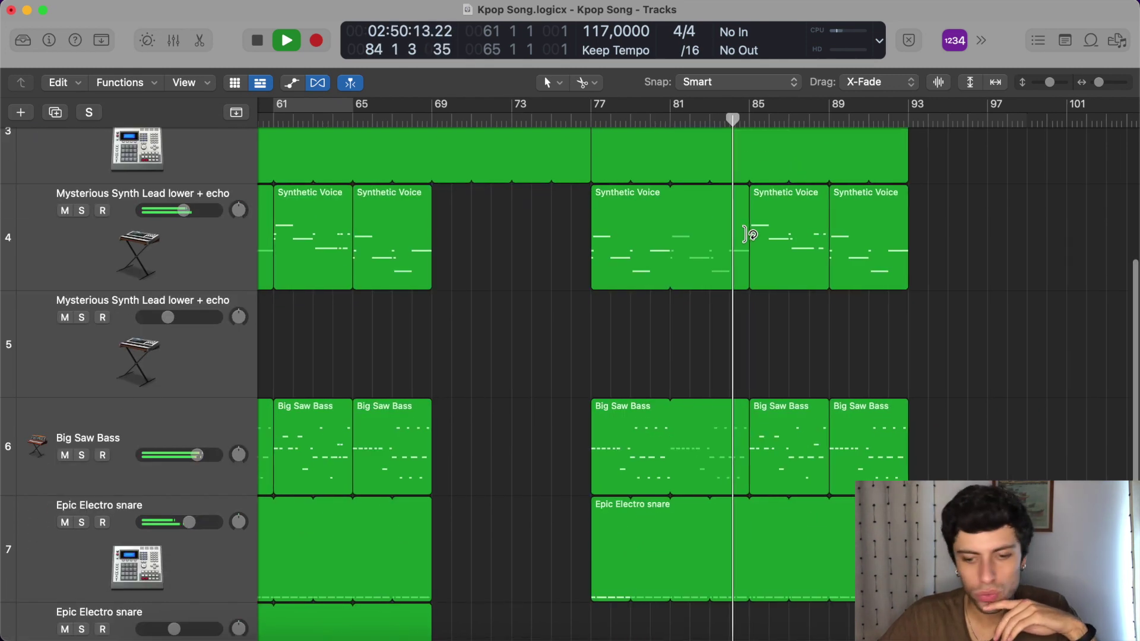
{"action": "scroll", "coordinate": [747, 234], "scroll_direction": "left", "scroll_amount": 5}
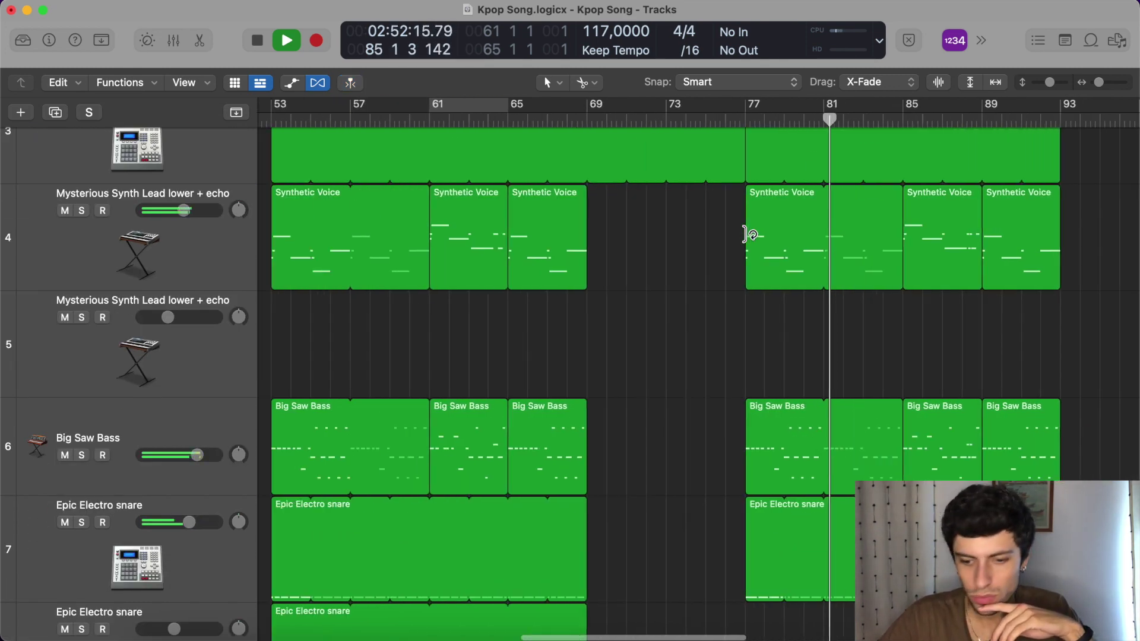
{"action": "scroll", "coordinate": [747, 234], "scroll_direction": "down", "scroll_amount": 5}
{"action": "scroll", "coordinate": [891, 270], "scroll_direction": "left", "scroll_amount": 5}
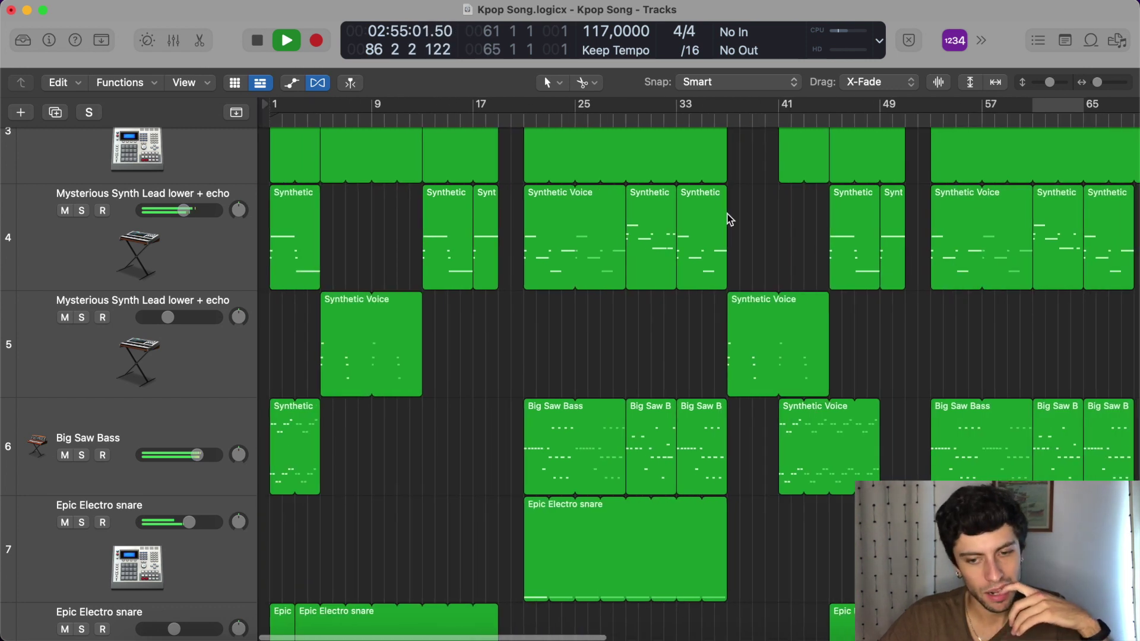
Play the song from bar 1, slightly raising the volume of the track 5 synth lead and lowering the track 1 Synthetic Voice.
{"action": "left_click", "coordinate": [265, 121]}
{"action": "scroll", "coordinate": [388, 227], "scroll_direction": "right", "scroll_amount": 3}
{"action": "scroll", "coordinate": [388, 226], "scroll_direction": "left", "scroll_amount": 3}
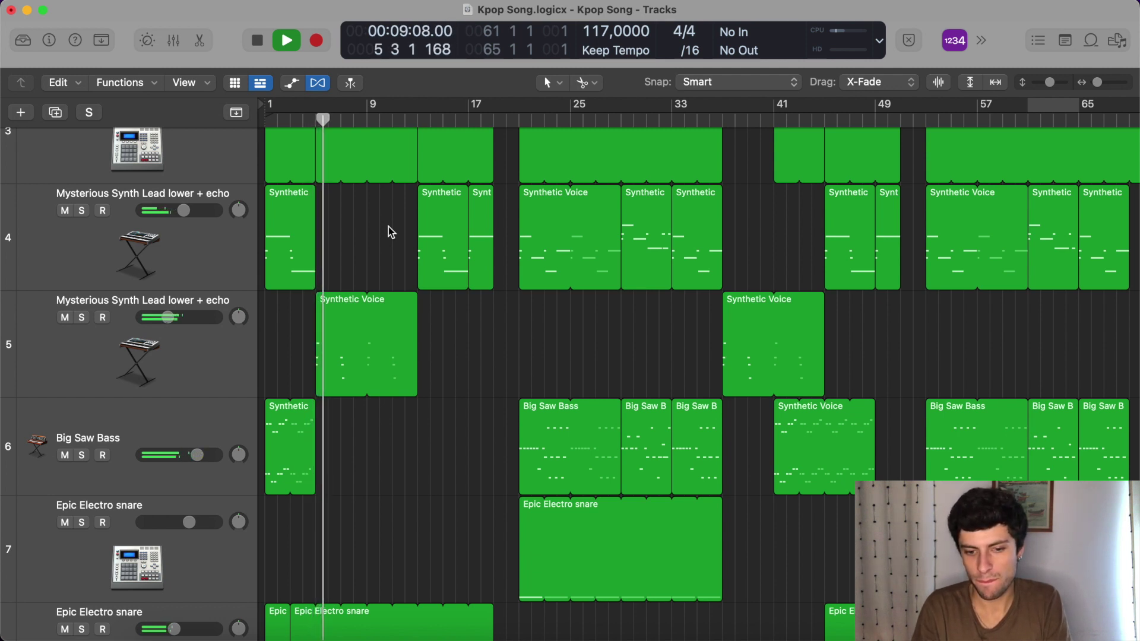
{"action": "left_click_drag", "start_coordinate": [168, 317], "coordinate": [177, 317]}
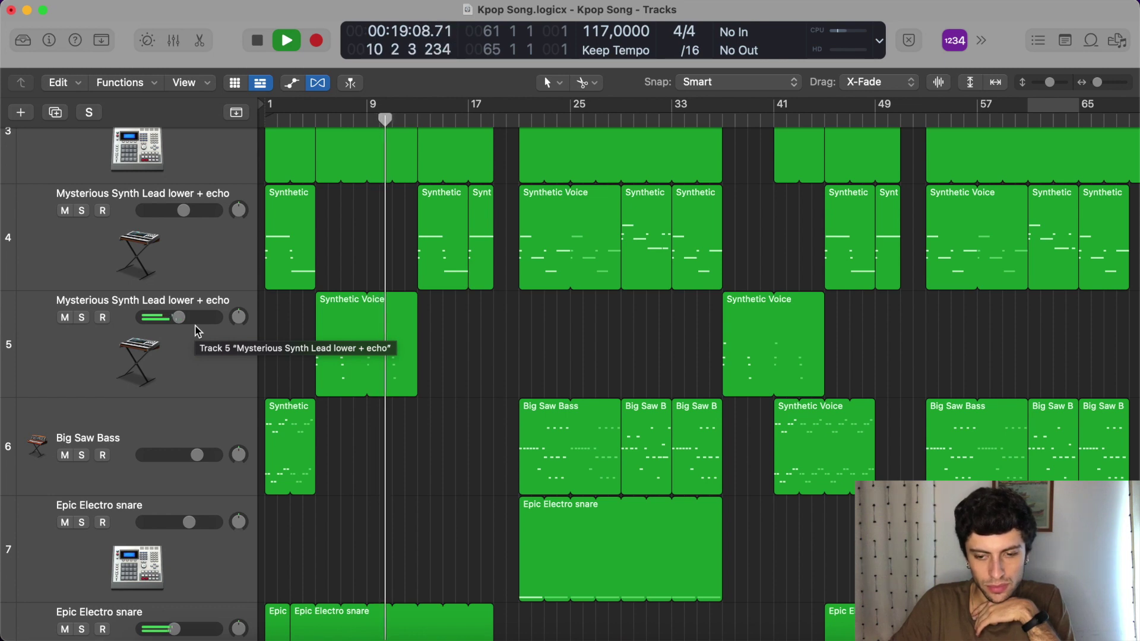
{"action": "scroll", "coordinate": [196, 327], "scroll_direction": "up", "scroll_amount": 8}
{"action": "left_click_drag", "start_coordinate": [173, 153], "coordinate": [166, 153]}
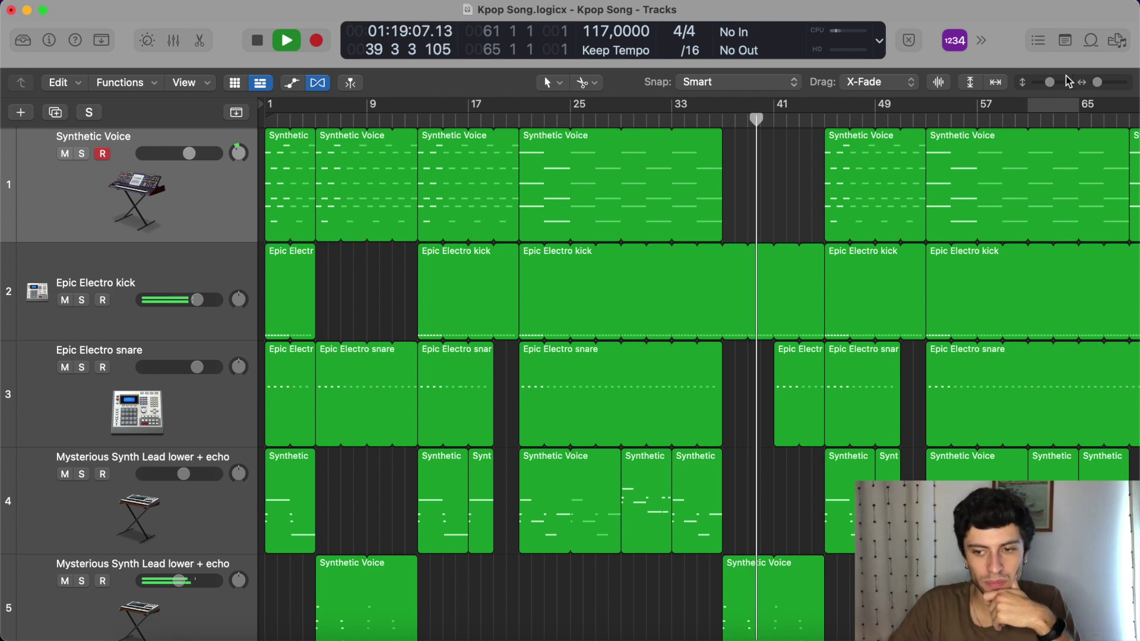
Duplicate the Big Saw Bass track with its settings and move the Synthetic Voice region at bar 41 down onto the new track.
{"action": "left_click_drag", "start_coordinate": [1055, 85], "coordinate": [1047, 85]}
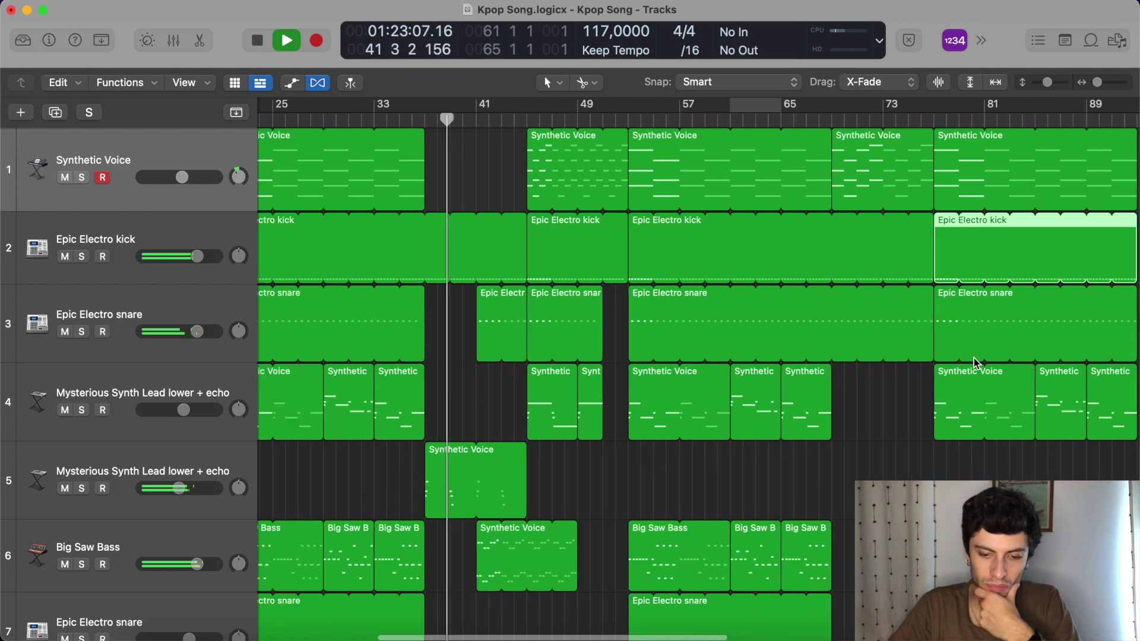
{"action": "scroll", "coordinate": [328, 570], "scroll_direction": "down", "scroll_amount": 5}
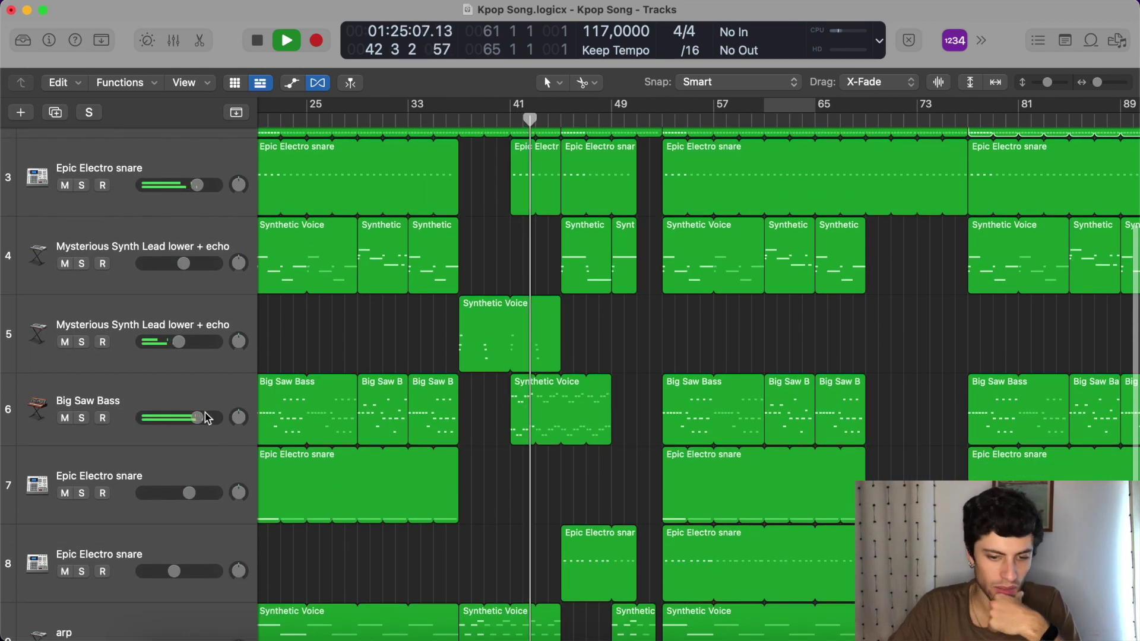
{"action": "right_click", "coordinate": [205, 409]}
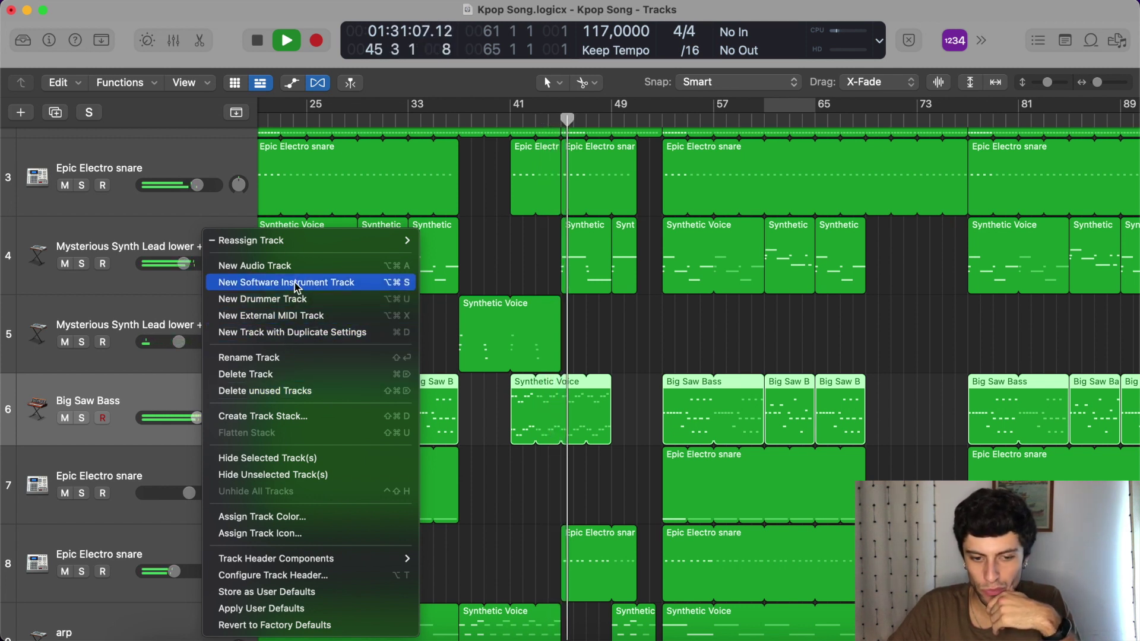
{"action": "left_click", "coordinate": [174, 392]}
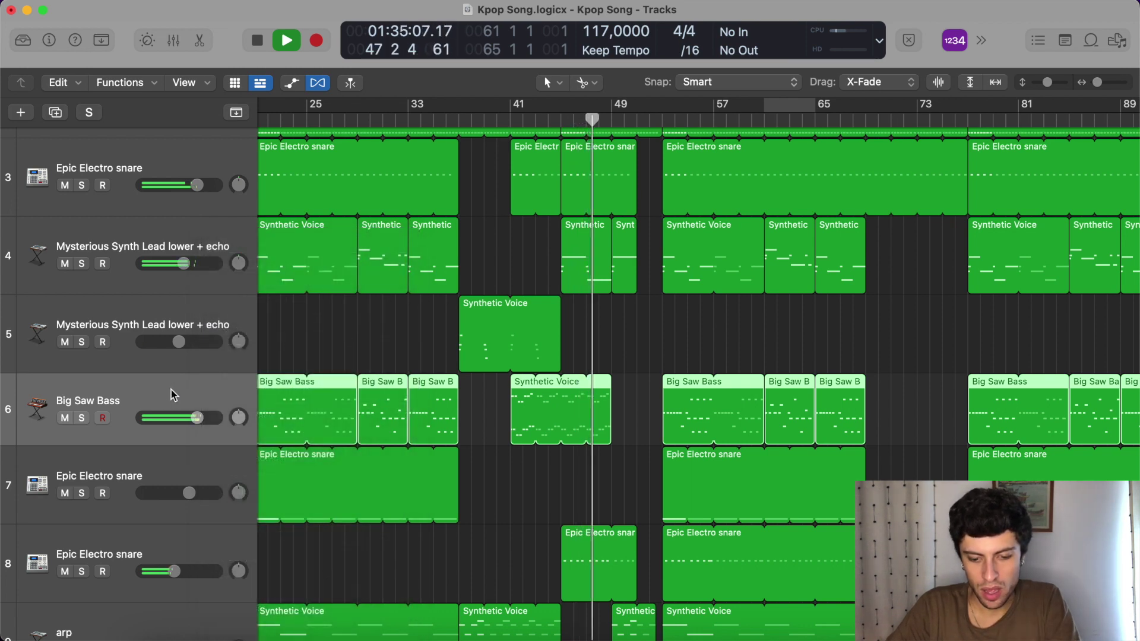
{"action": "key", "text": "super+d"}
{"action": "left_click_drag", "start_coordinate": [521, 416], "coordinate": [522, 467]}
Lower the volume of the duplicated bass track while listening to its region from bar 41.
{"action": "left_click", "coordinate": [197, 490]}
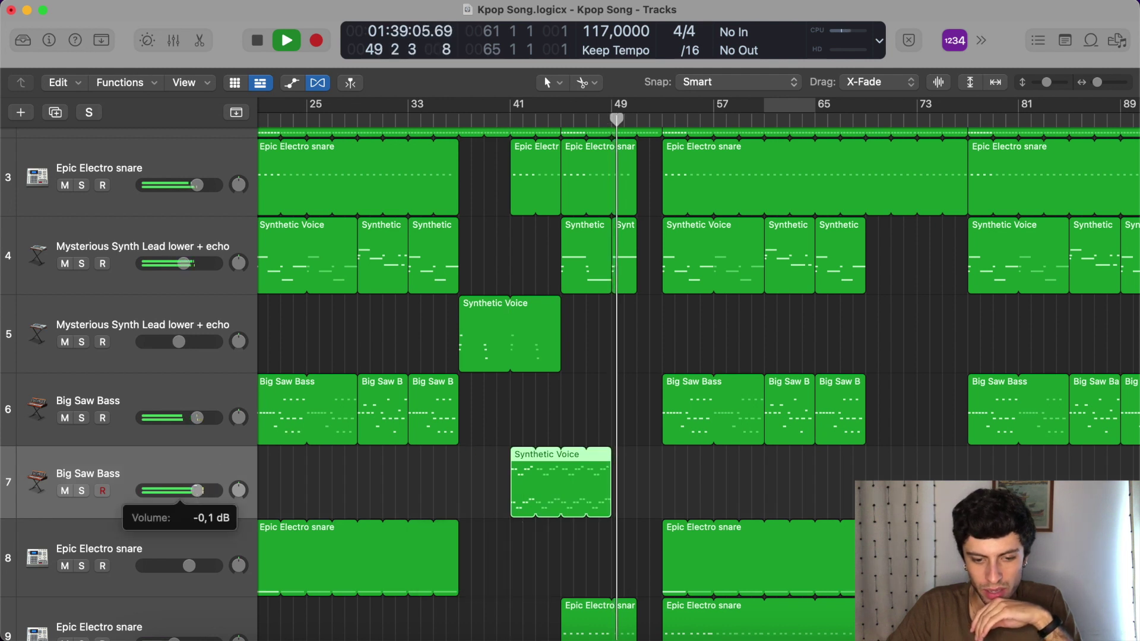
{"action": "left_click_drag", "start_coordinate": [184, 490], "coordinate": [183, 490]}
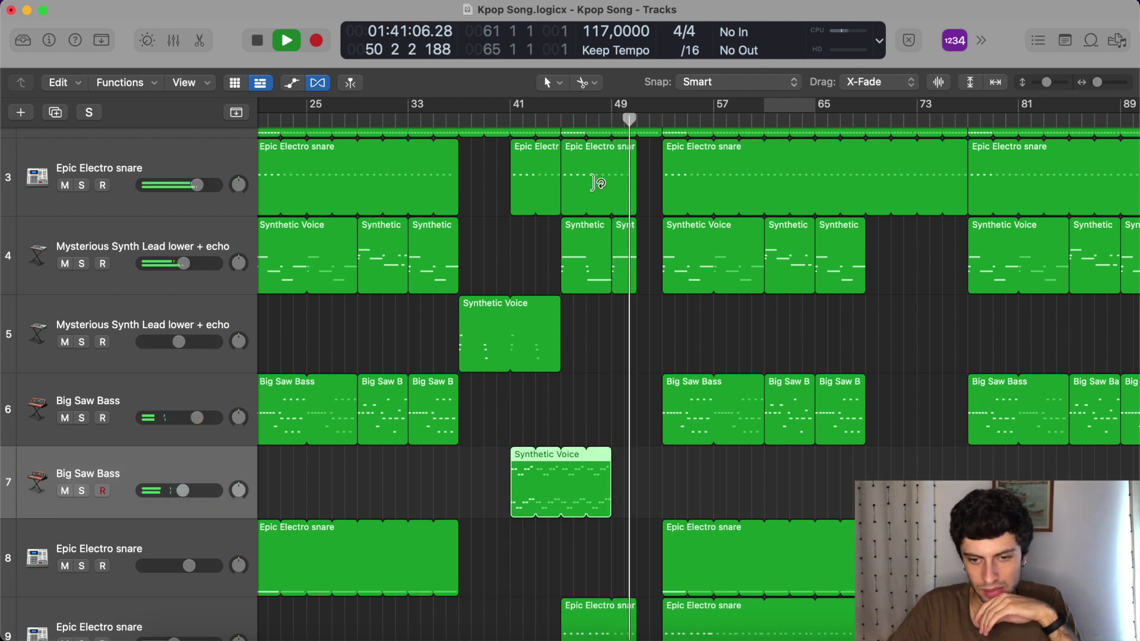
{"action": "left_click", "coordinate": [509, 120]}
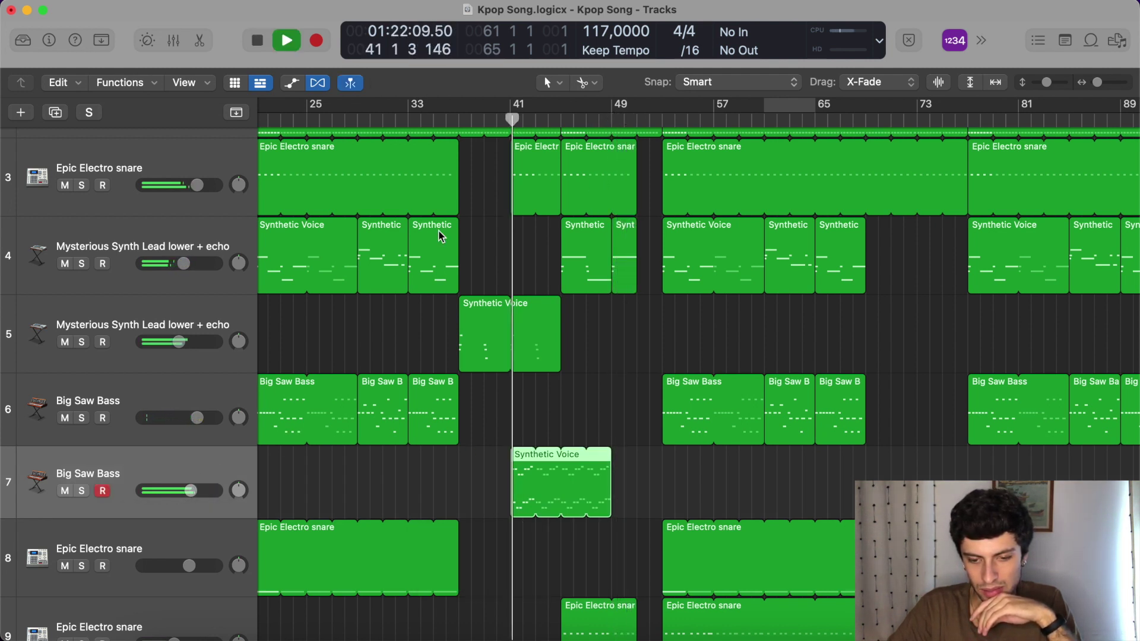
{"action": "left_click", "coordinate": [181, 490]}
{"action": "left_click_drag", "start_coordinate": [174, 490], "coordinate": [175, 490]}
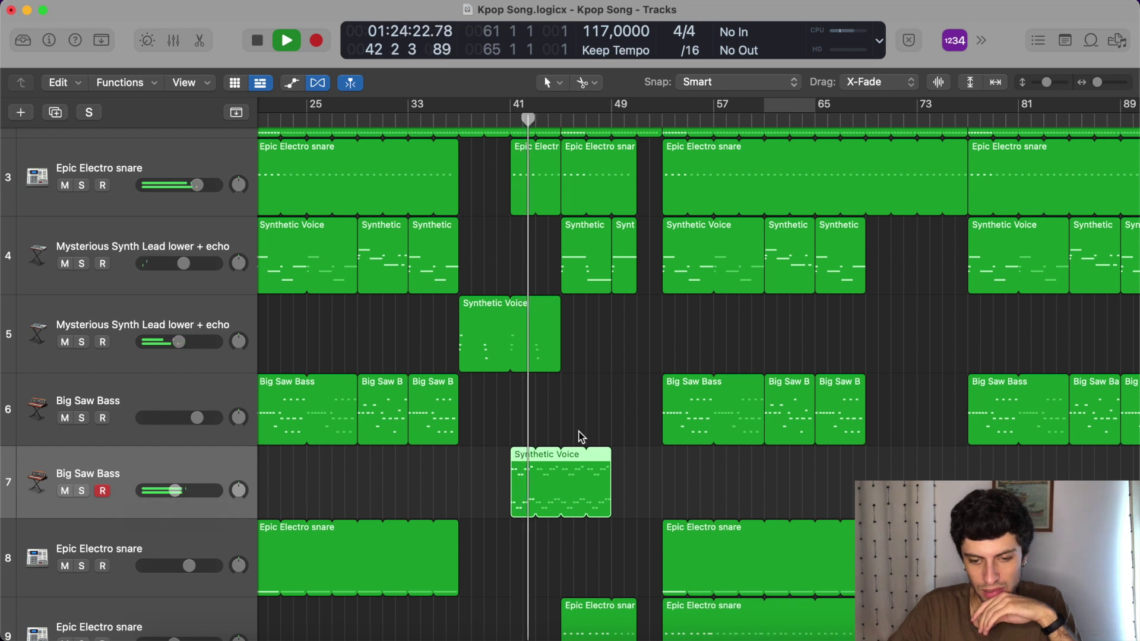
{"action": "key", "text": "super+Left"}
{"action": "key", "text": "super+Left"}
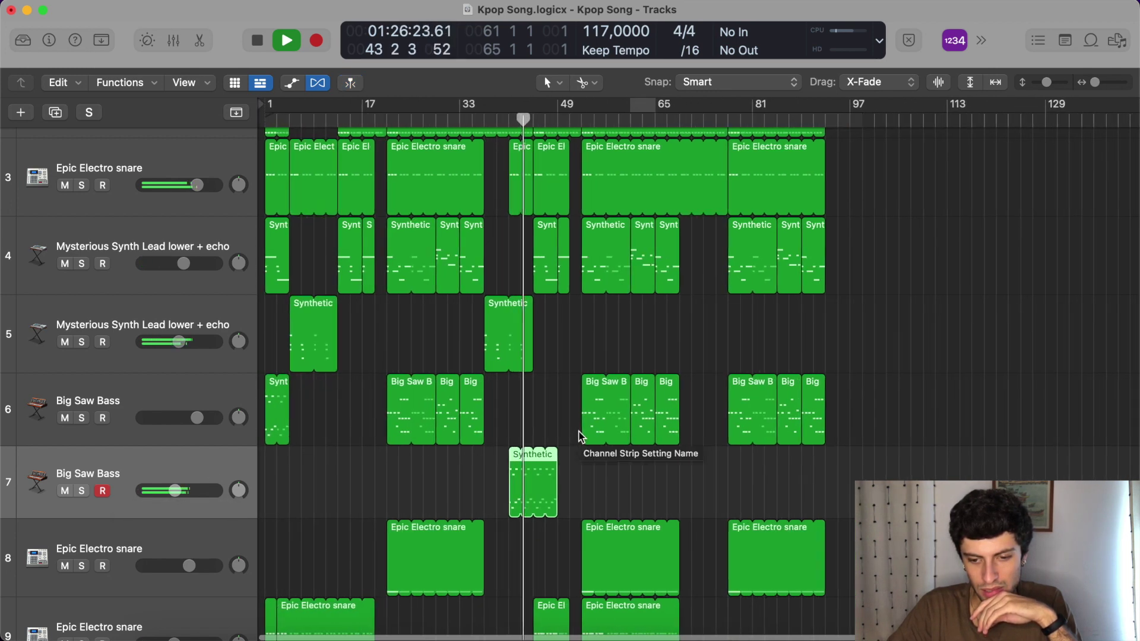
{"action": "key", "text": "super+Right"}
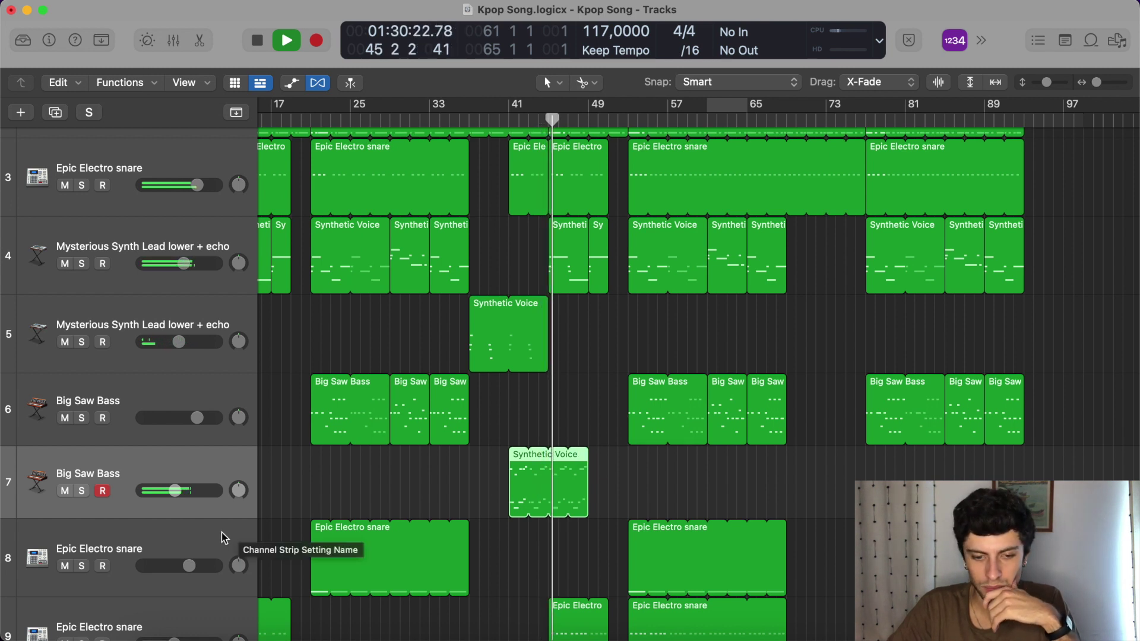
{"action": "left_click_drag", "start_coordinate": [174, 490], "coordinate": [172, 491]}
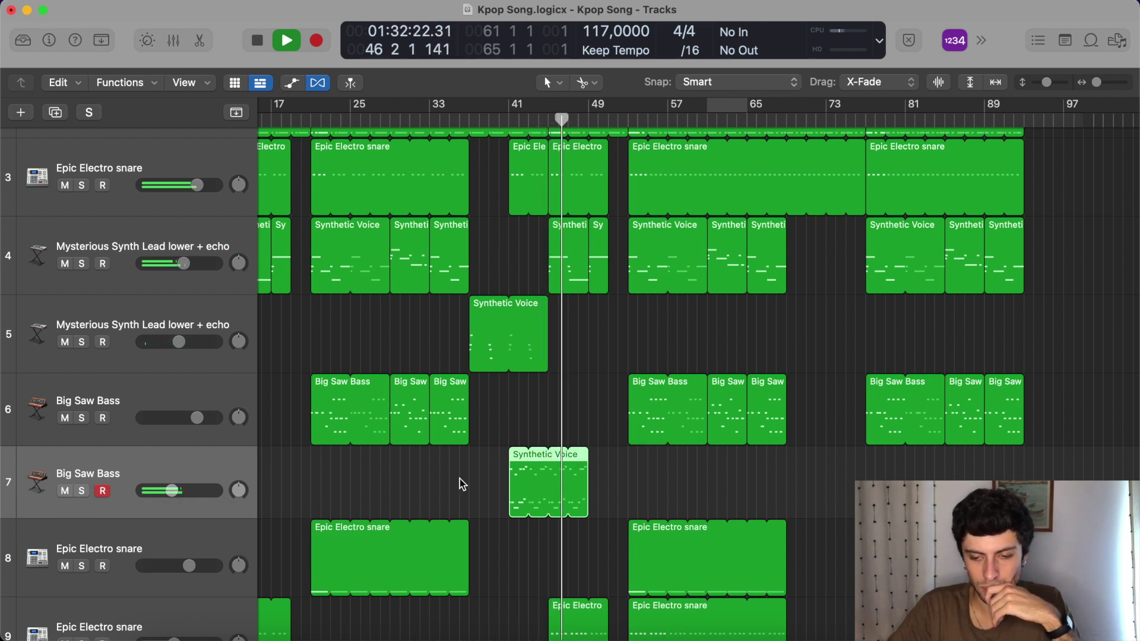
Listen on from about bar 48 to bar 57 and examine how all tracks move into the section at bar 53.
{"action": "scroll", "coordinate": [572, 462], "scroll_direction": "right", "scroll_amount": 5}
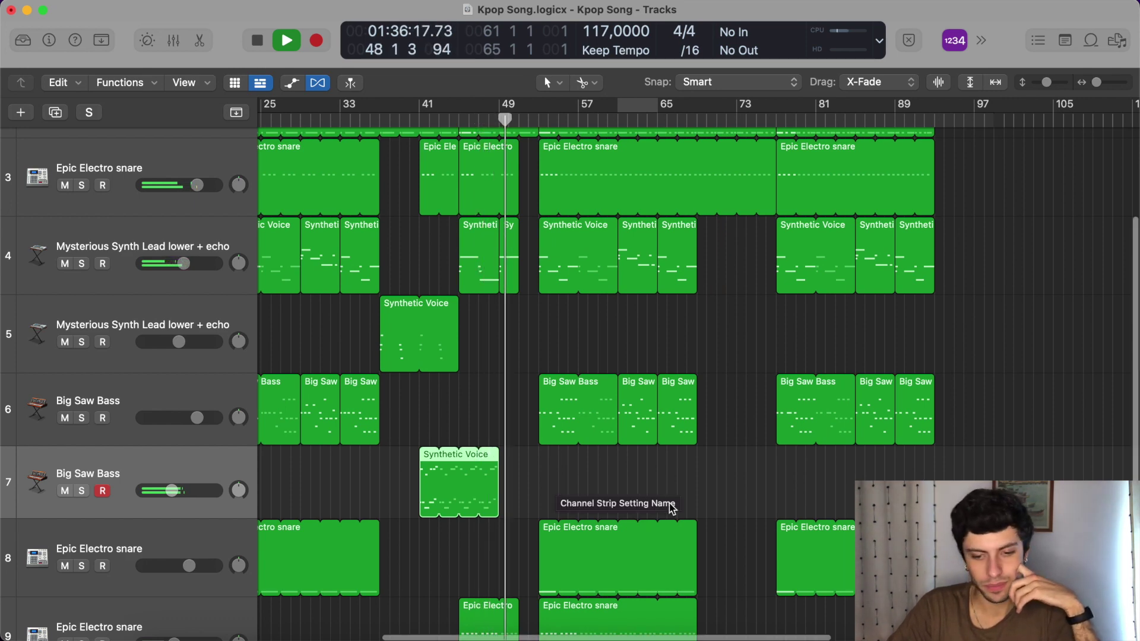
{"action": "key", "text": "super+Right"}
{"action": "key", "text": "super+Right"}
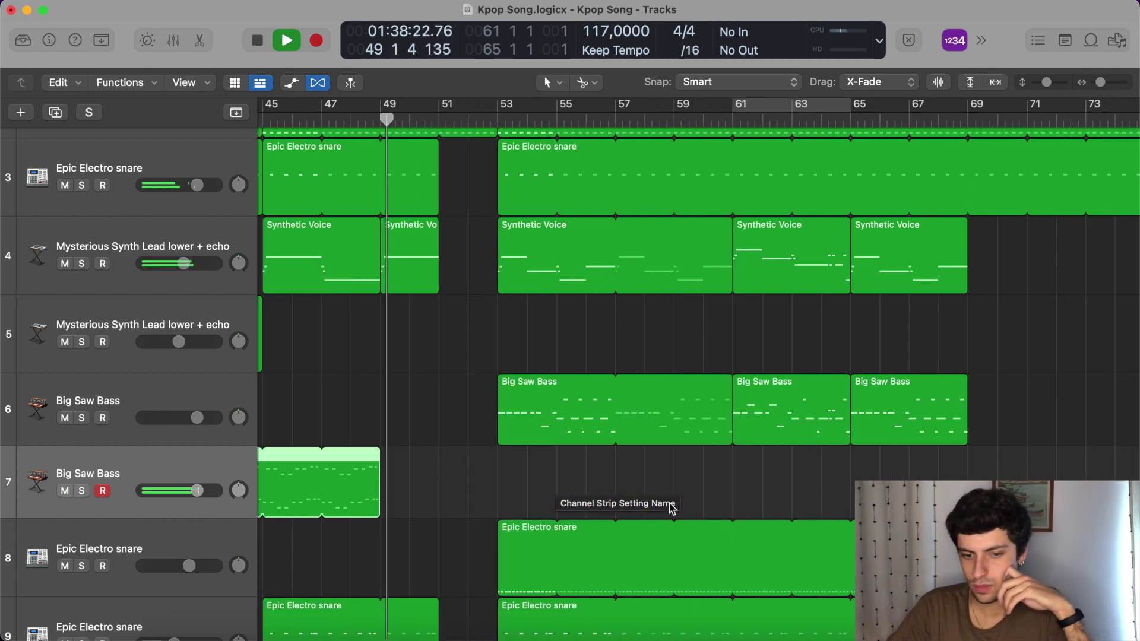
{"action": "scroll", "coordinate": [656, 509], "scroll_direction": "up", "scroll_amount": 5}
{"action": "scroll", "coordinate": [588, 435], "scroll_direction": "down", "scroll_amount": 4}
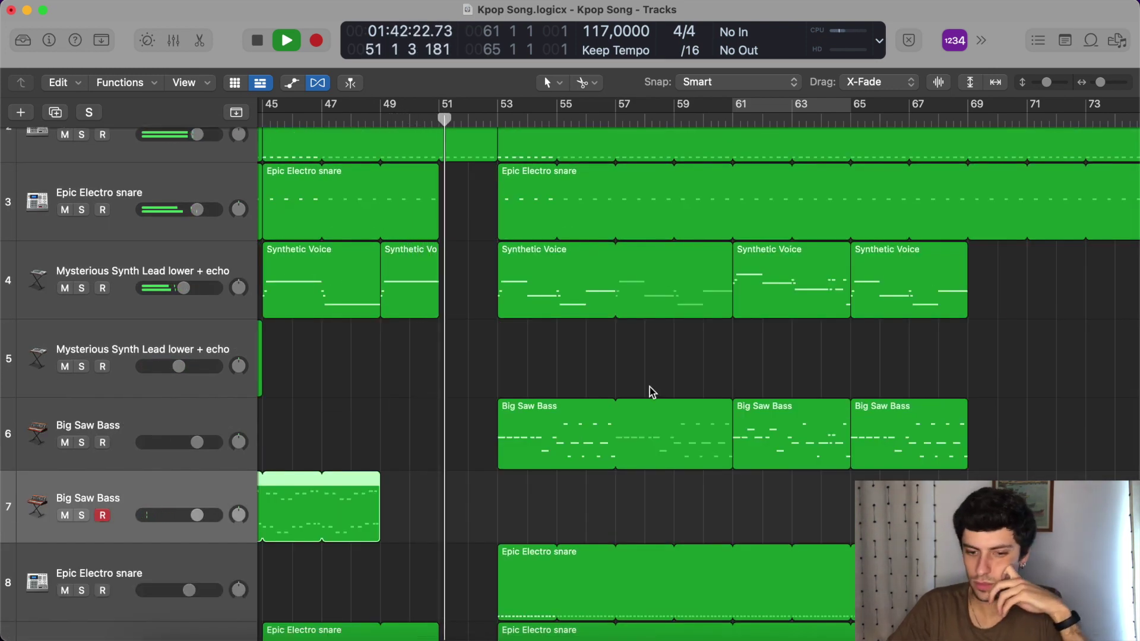
{"action": "scroll", "coordinate": [649, 386], "scroll_direction": "up", "scroll_amount": 4}
{"action": "scroll", "coordinate": [650, 387], "scroll_direction": "down", "scroll_amount": 9}
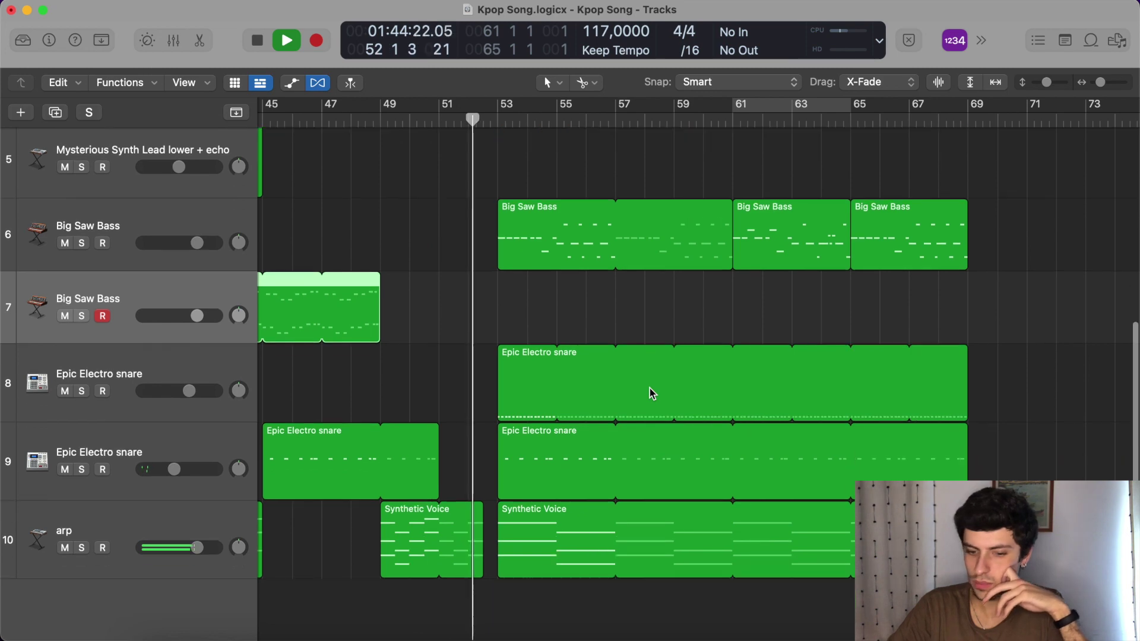
{"action": "scroll", "coordinate": [649, 387], "scroll_direction": "up", "scroll_amount": 5}
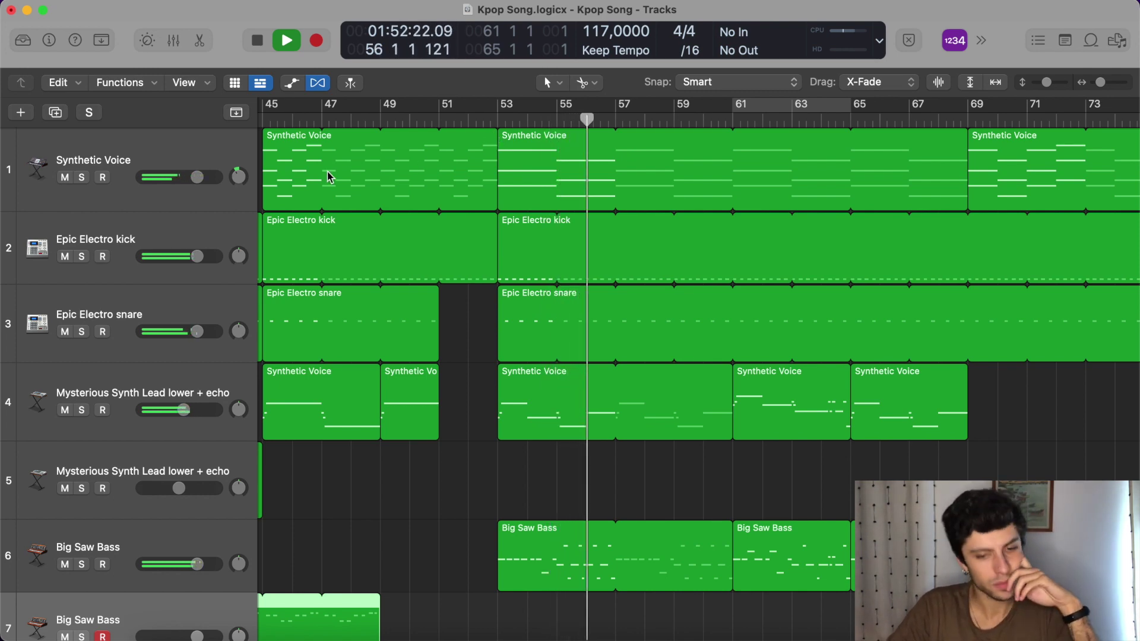
{"action": "scroll", "coordinate": [372, 338], "scroll_direction": "down", "scroll_amount": 3}
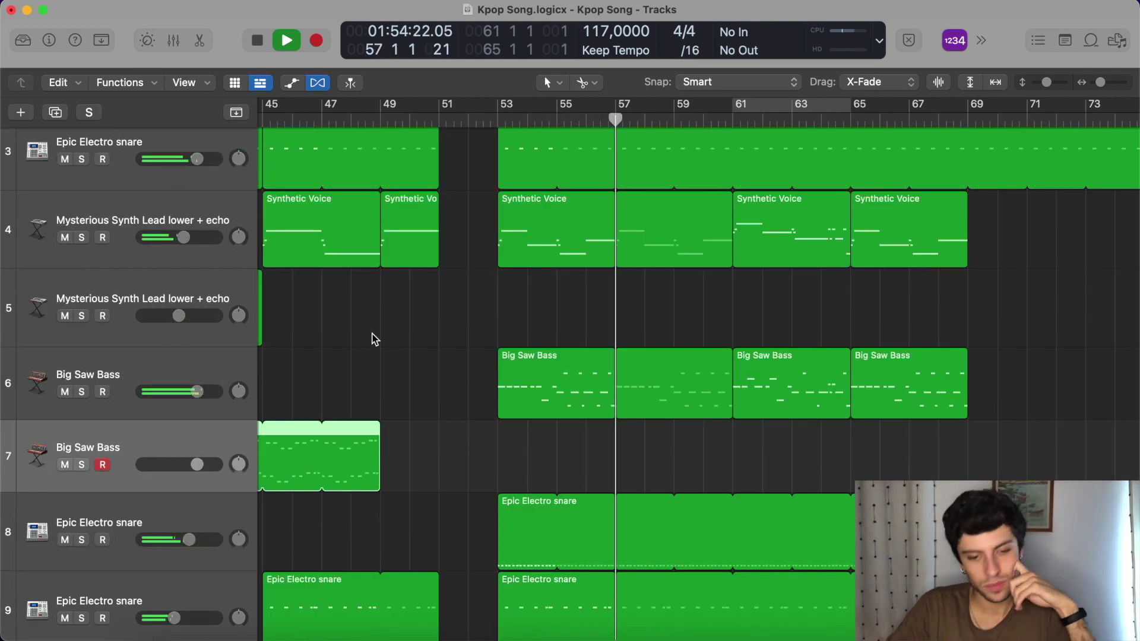
Duplicate the track 6 Big Saw Bass and copy its three regions in the section starting at bar 21 onto the new track 7.
{"action": "left_click", "coordinate": [236, 371]}
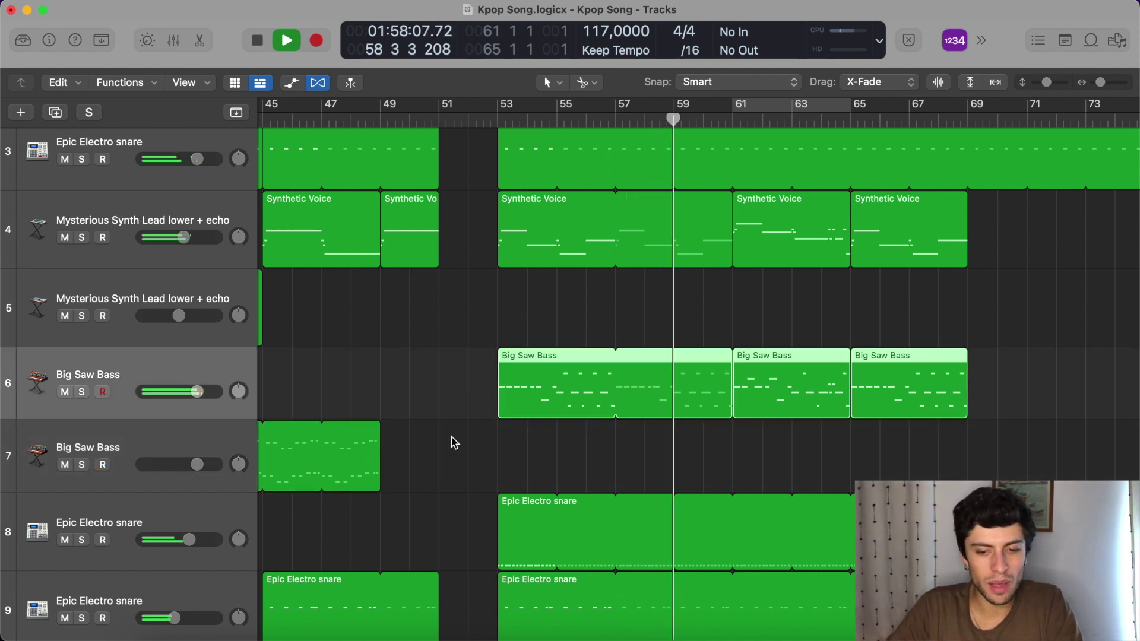
{"action": "key", "text": "super+d"}
{"action": "key", "text": "z"}
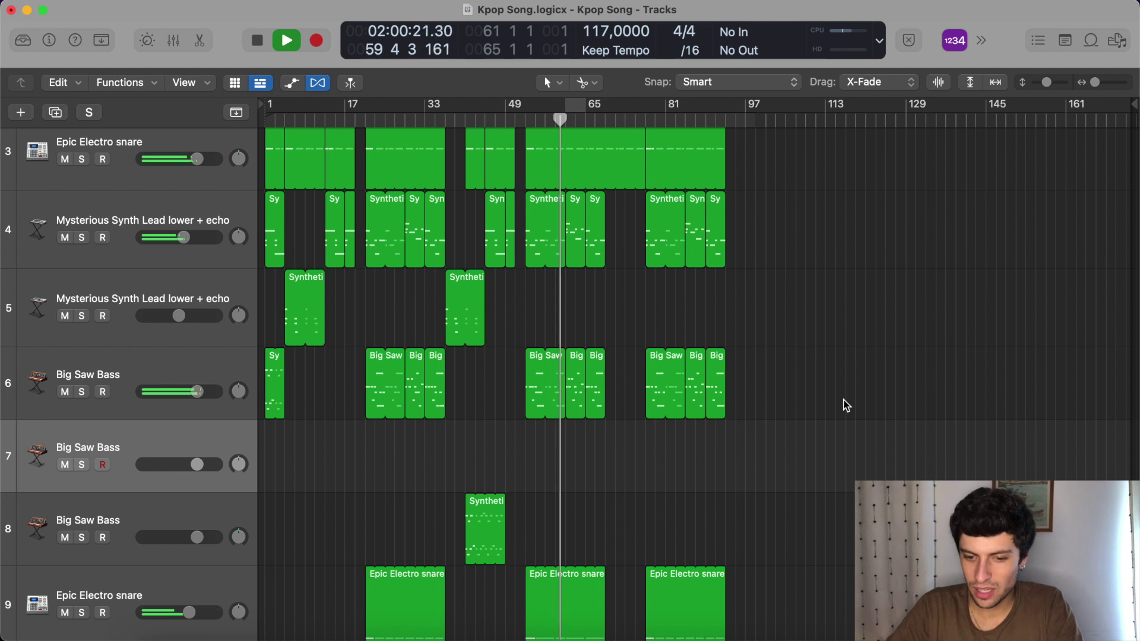
{"action": "left_click", "coordinate": [772, 381]}
{"action": "left_click", "coordinate": [716, 385]}
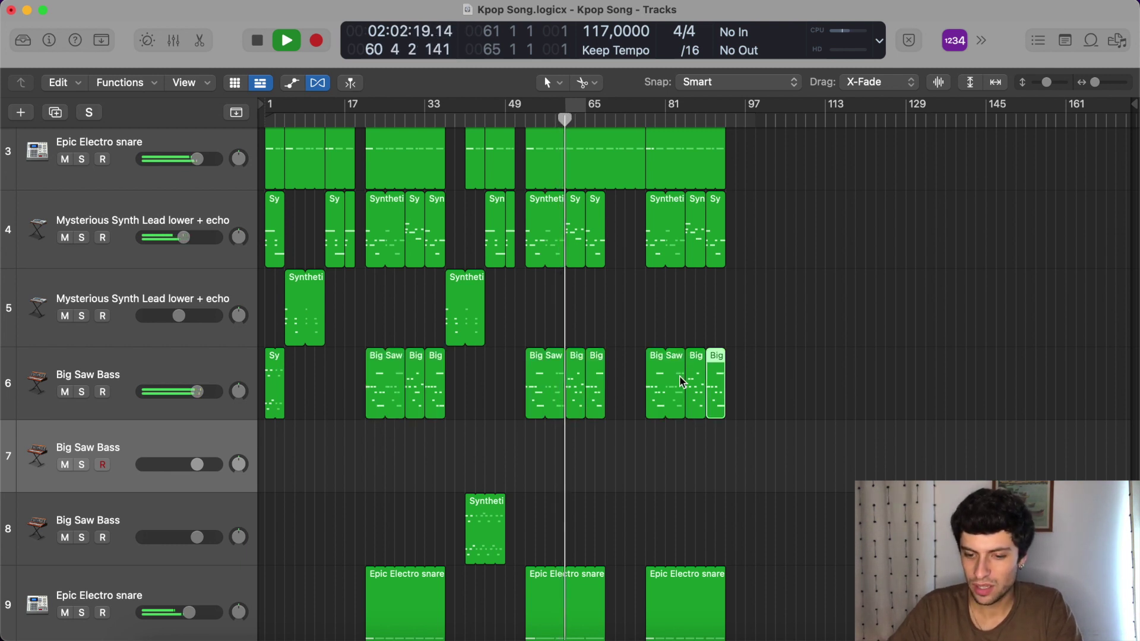
{"action": "left_click_drag", "start_coordinate": [479, 364], "coordinate": [364, 375]}
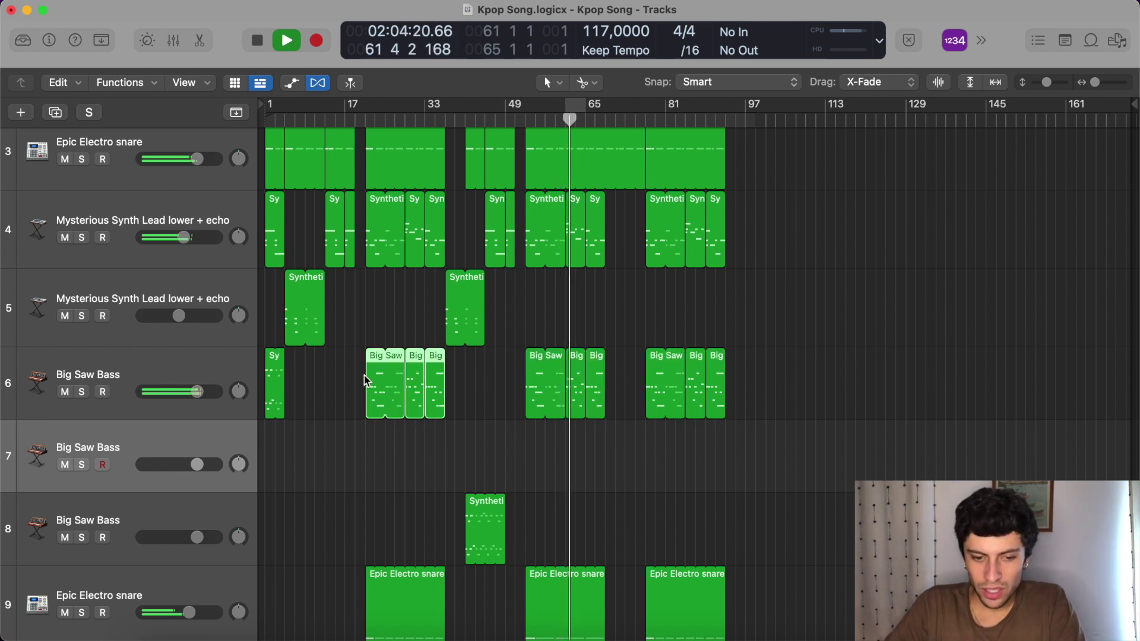
{"action": "key", "text": "space"}
{"action": "mouse_move", "coordinate": [364, 446]}
{"action": "left_mouse_down"}
{"action": "mouse_move", "coordinate": [380, 453]}
{"action": "mouse_move", "coordinate": [368, 454]}
{"action": "mouse_move", "coordinate": [378, 389]}
{"action": "mouse_move", "coordinate": [382, 458]}
{"action": "mouse_move", "coordinate": [373, 452]}
{"action": "left_mouse_up"}
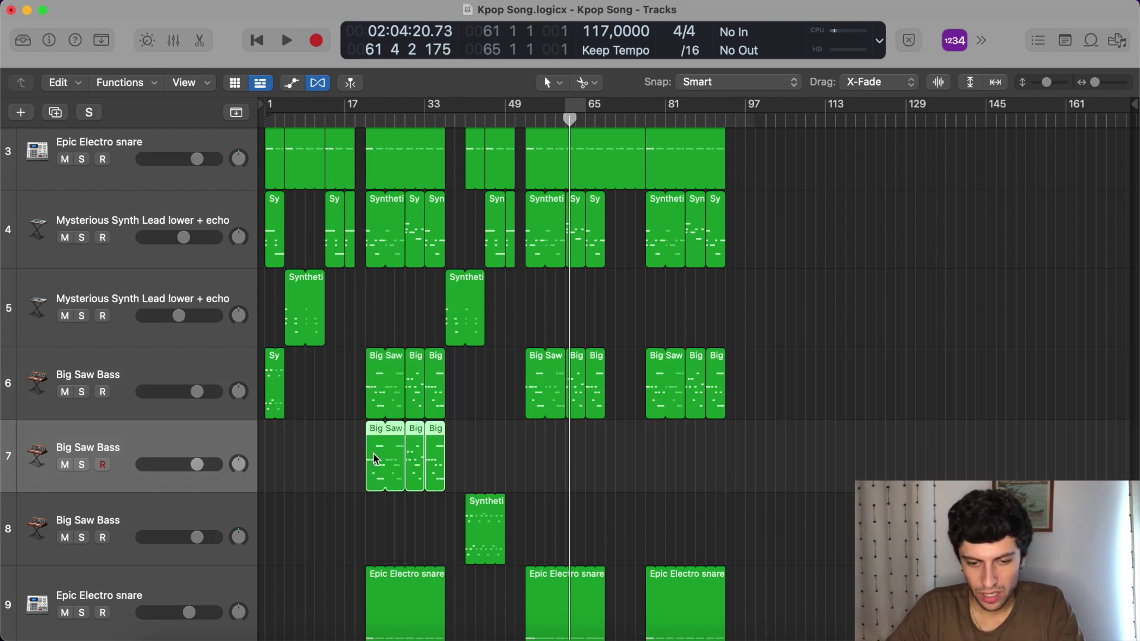
Transpose all notes of the three copied bass regions on track 7 down one octave in the Piano Roll.
{"action": "double_click", "coordinate": [373, 452]}
{"action": "scroll", "coordinate": [547, 509], "scroll_direction": "down", "scroll_amount": 2}
{"action": "left_click_drag", "start_coordinate": [536, 375], "coordinate": [287, 590]}
{"action": "key", "text": "z"}
{"action": "key", "text": "super+Right"}
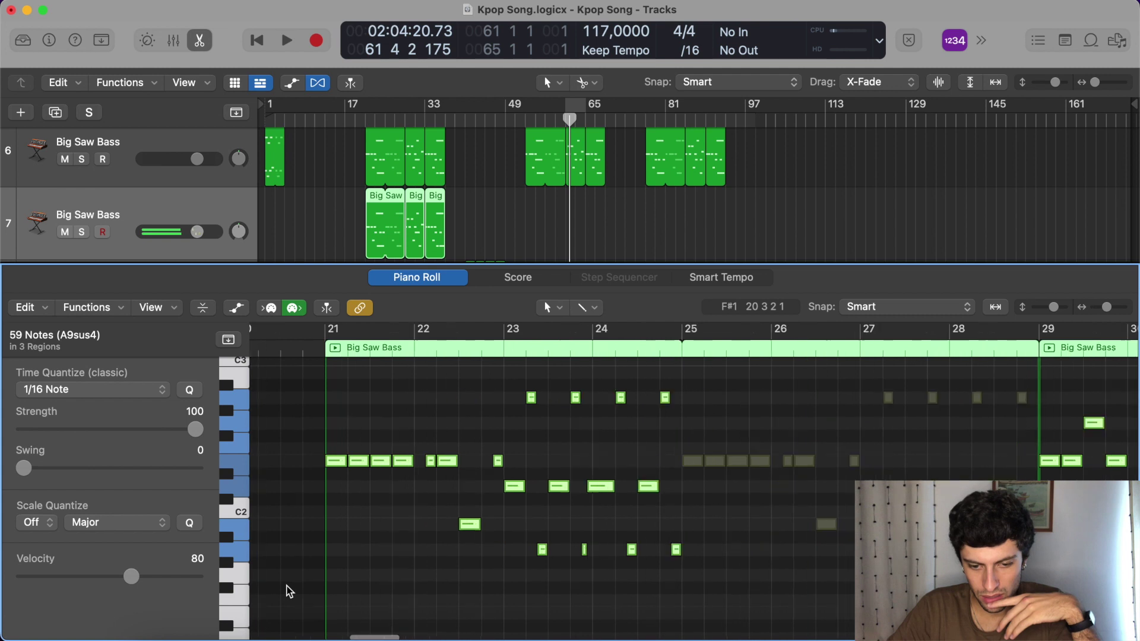
{"action": "left_click_drag", "start_coordinate": [345, 471], "coordinate": [343, 621]}
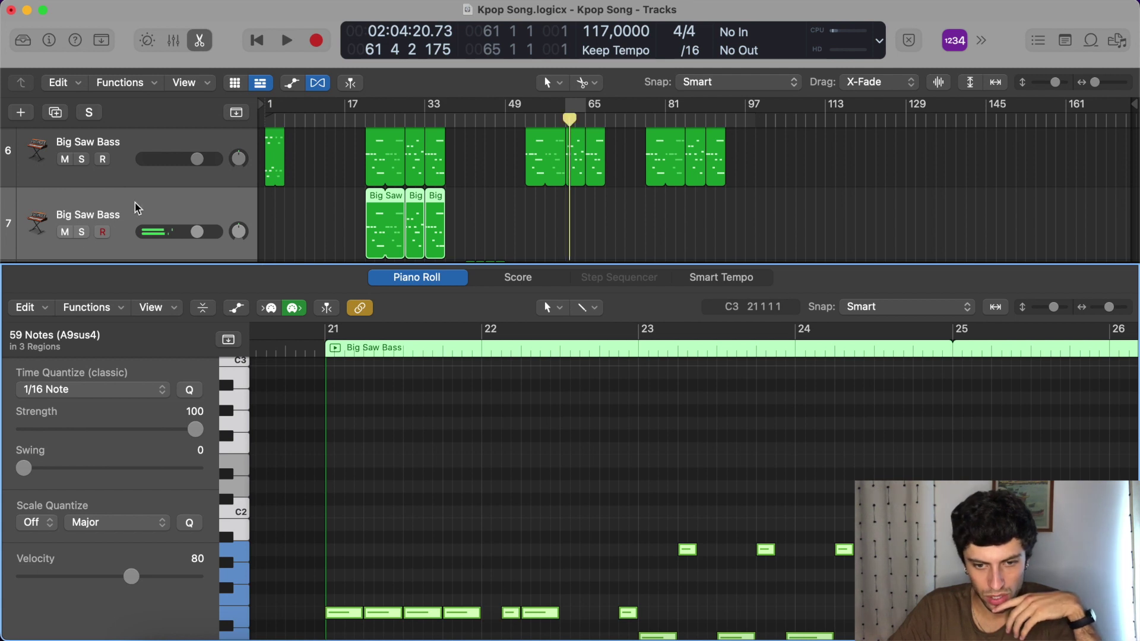
Solo both Big Saw Bass tracks and compare the original bass with the octave-lower layer from bar 21.
{"action": "left_click", "coordinate": [83, 232]}
{"action": "left_click", "coordinate": [370, 119]}
{"action": "key", "text": "space"}
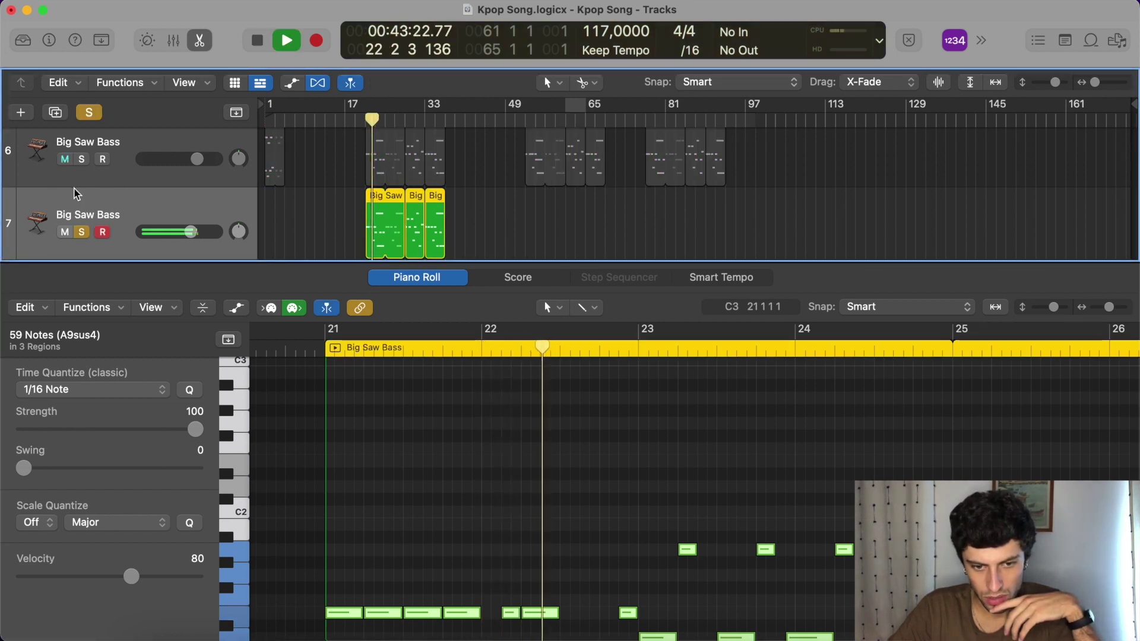
{"action": "left_click", "coordinate": [81, 160]}
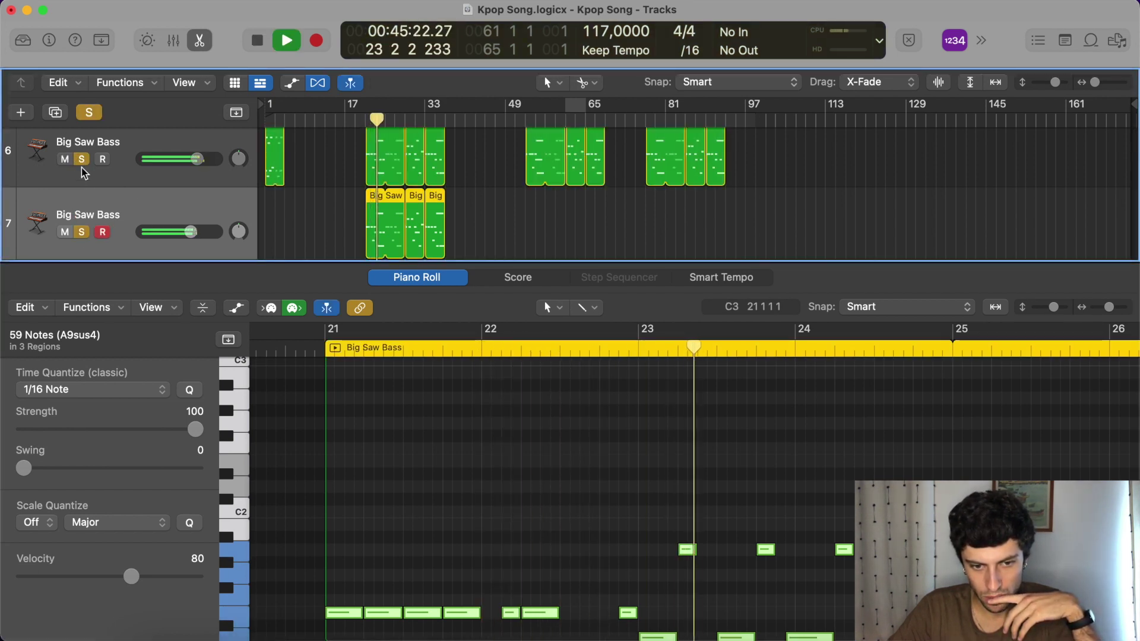
{"action": "left_click", "coordinate": [81, 160]}
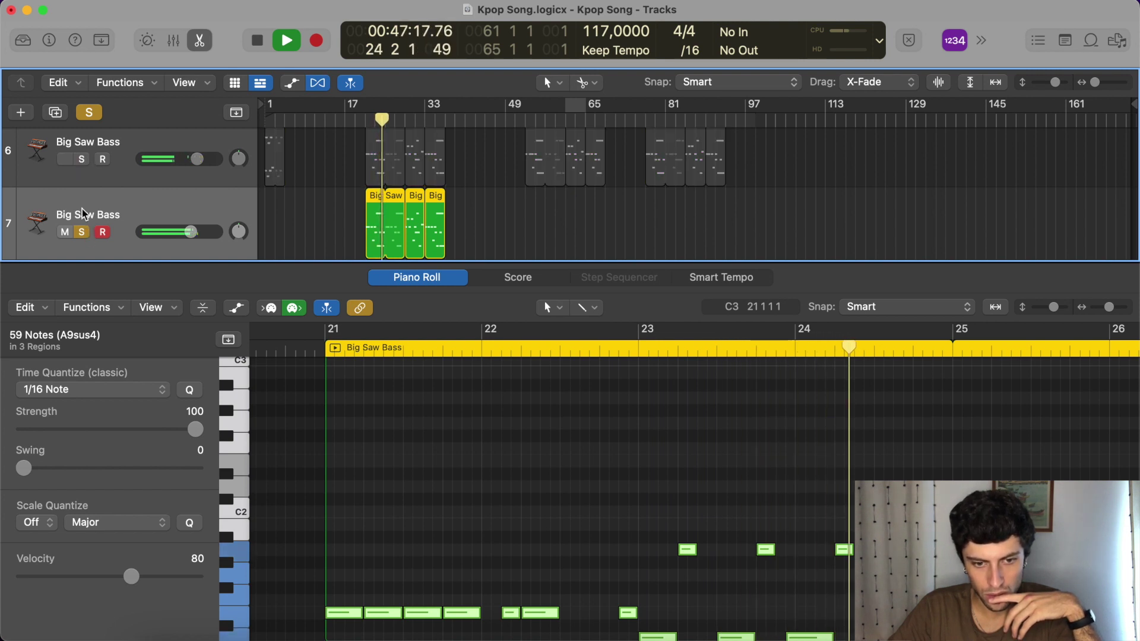
{"action": "left_click", "coordinate": [82, 160]}
{"action": "left_click", "coordinate": [82, 232]}
{"action": "left_click", "coordinate": [83, 232]}
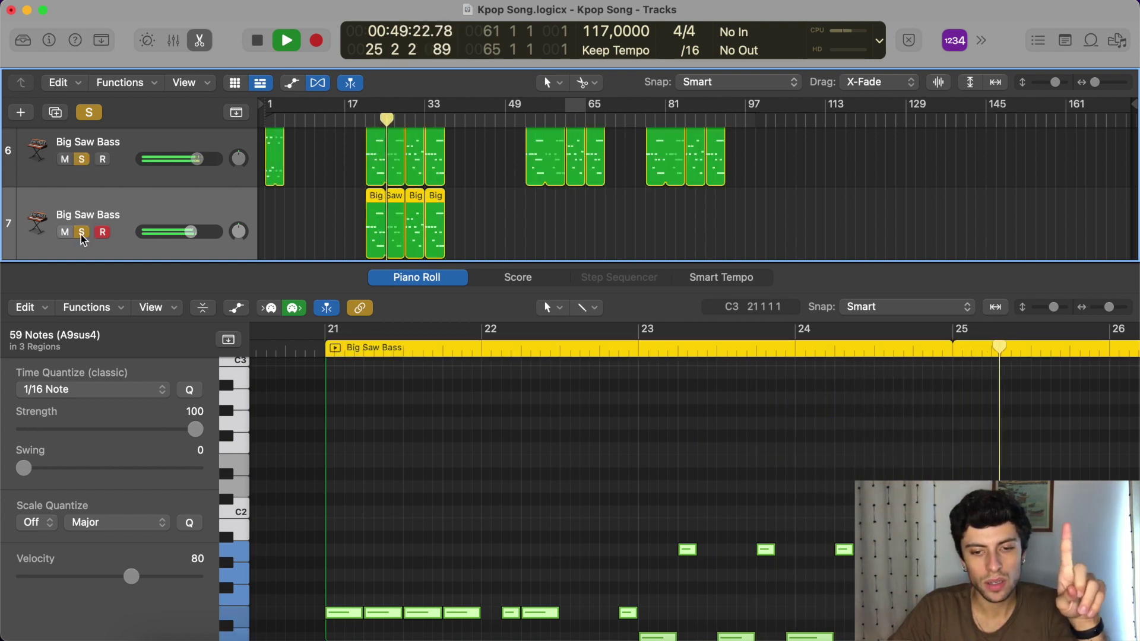
{"action": "left_click", "coordinate": [82, 233]}
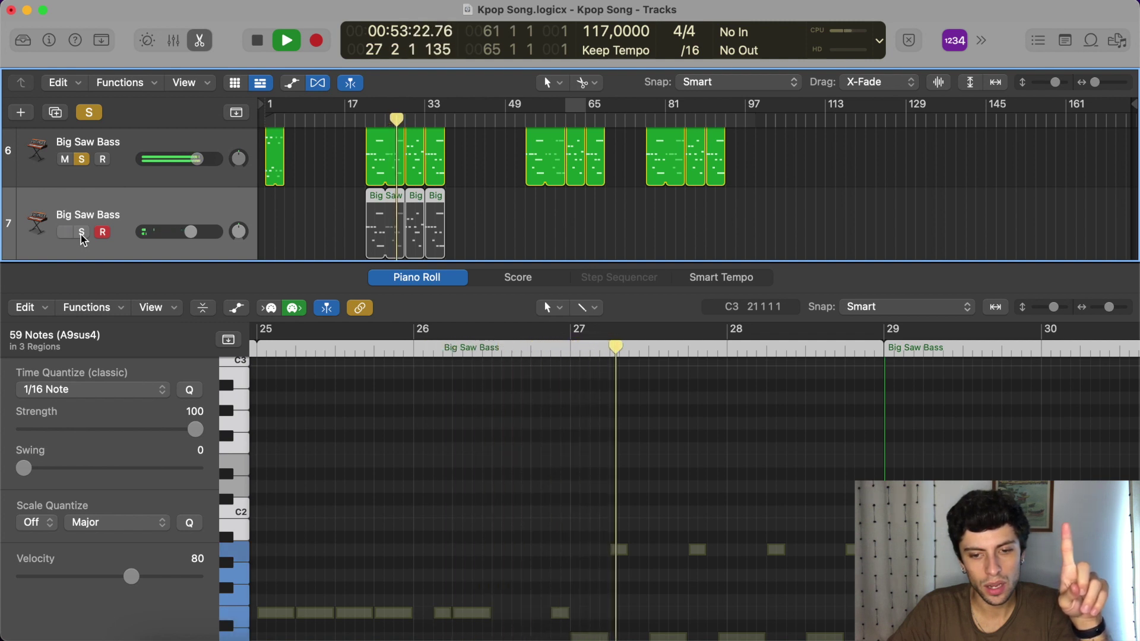
{"action": "left_click", "coordinate": [82, 232]}
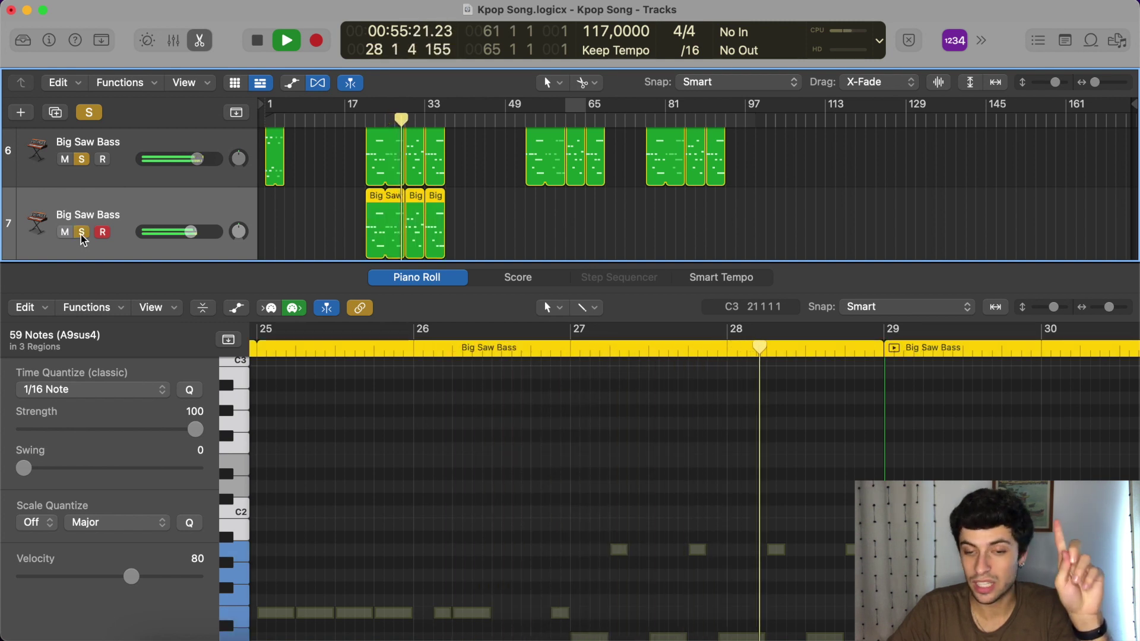
{"action": "key", "text": "p"}
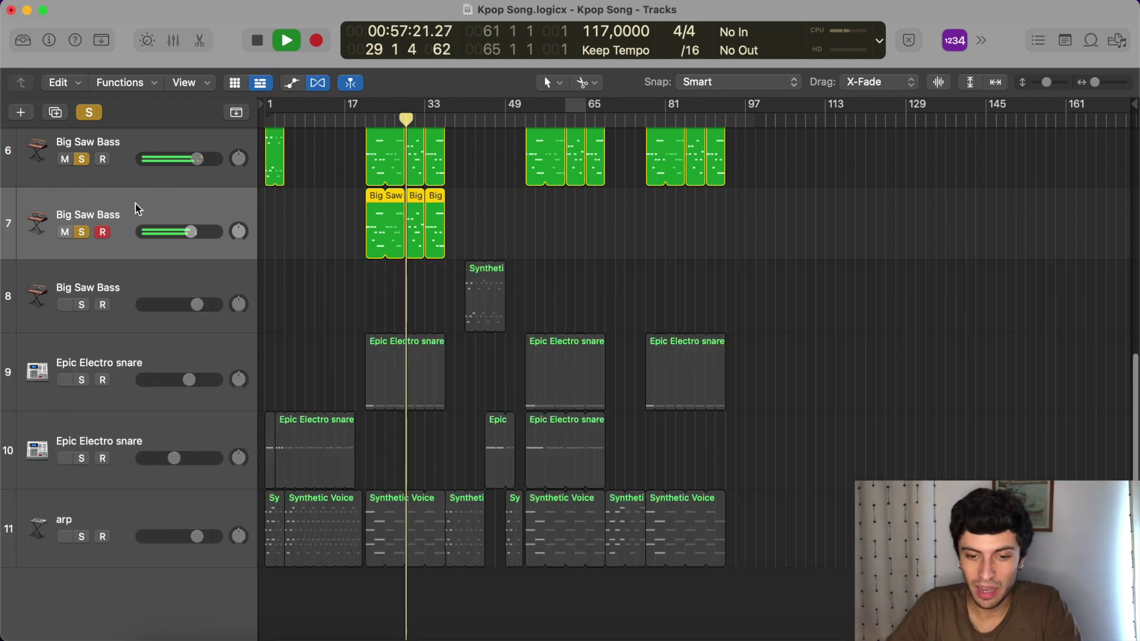
{"action": "scroll", "coordinate": [426, 263], "scroll_direction": "up", "scroll_amount": 4}
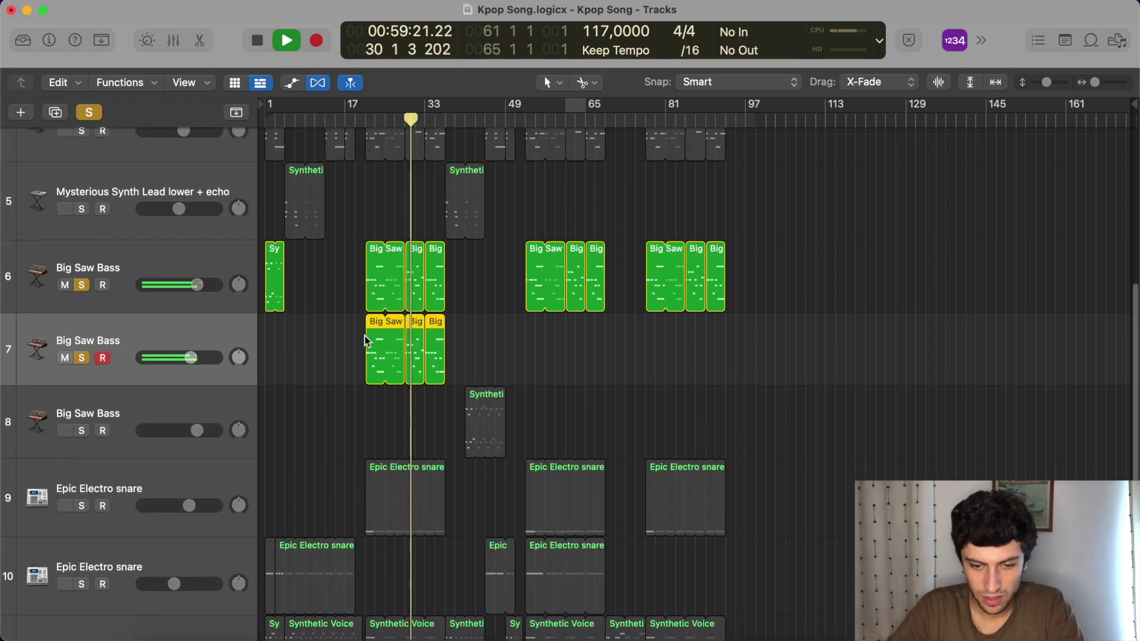
Copy the three octave-lower bass regions on track 7 to the sections starting at bars 53 and 77, and clear all solos.
{"action": "left_click_drag", "start_coordinate": [375, 359], "coordinate": [654, 356]}
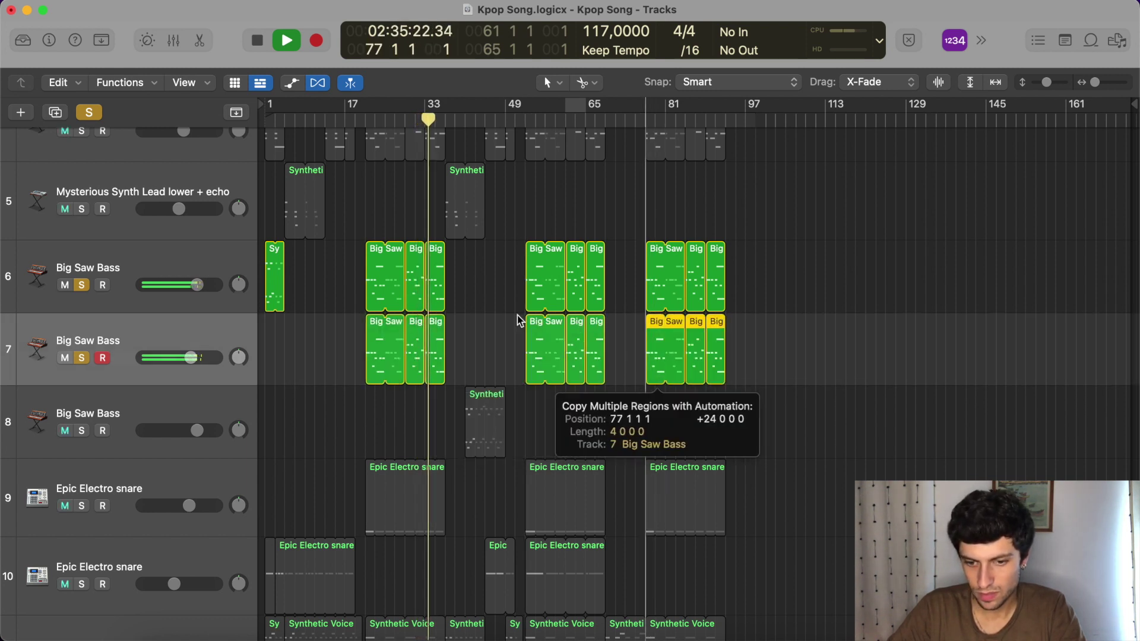
{"action": "left_click", "coordinate": [92, 113]}
Listen to the full mix up to bar 37 and again from about bar 62 to bar 69 with the doubled bass.
{"action": "scroll", "coordinate": [341, 291], "scroll_direction": "up", "scroll_amount": 3}
{"action": "scroll", "coordinate": [341, 291], "scroll_direction": "up", "scroll_amount": 3}
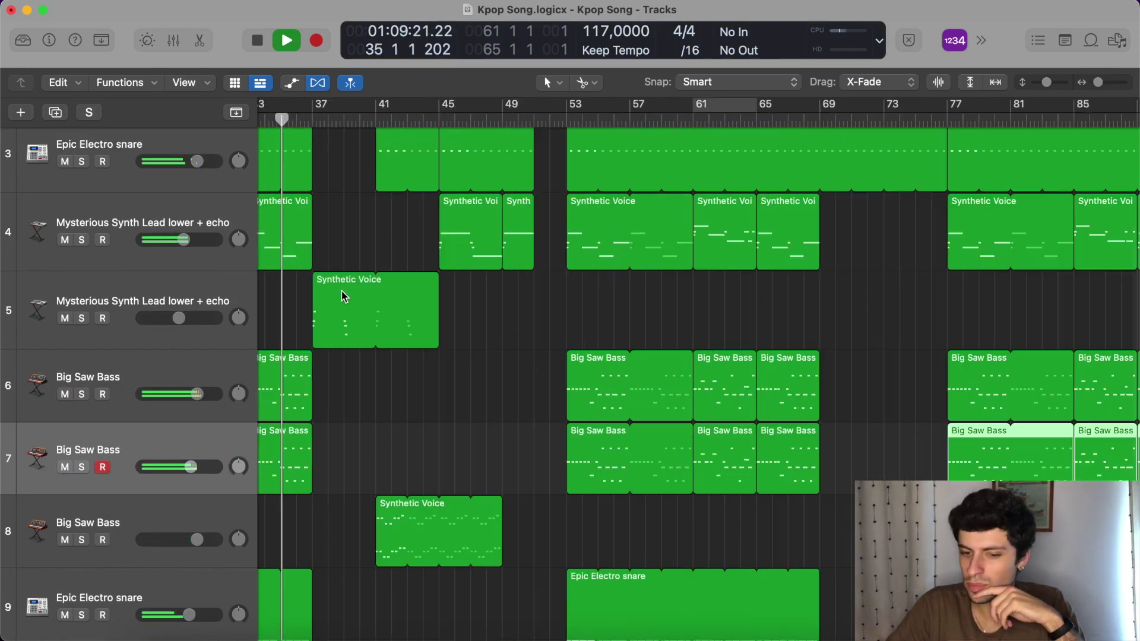
{"action": "scroll", "coordinate": [341, 291], "scroll_direction": "up", "scroll_amount": 3}
{"action": "scroll", "coordinate": [341, 291], "scroll_direction": "left", "scroll_amount": 5}
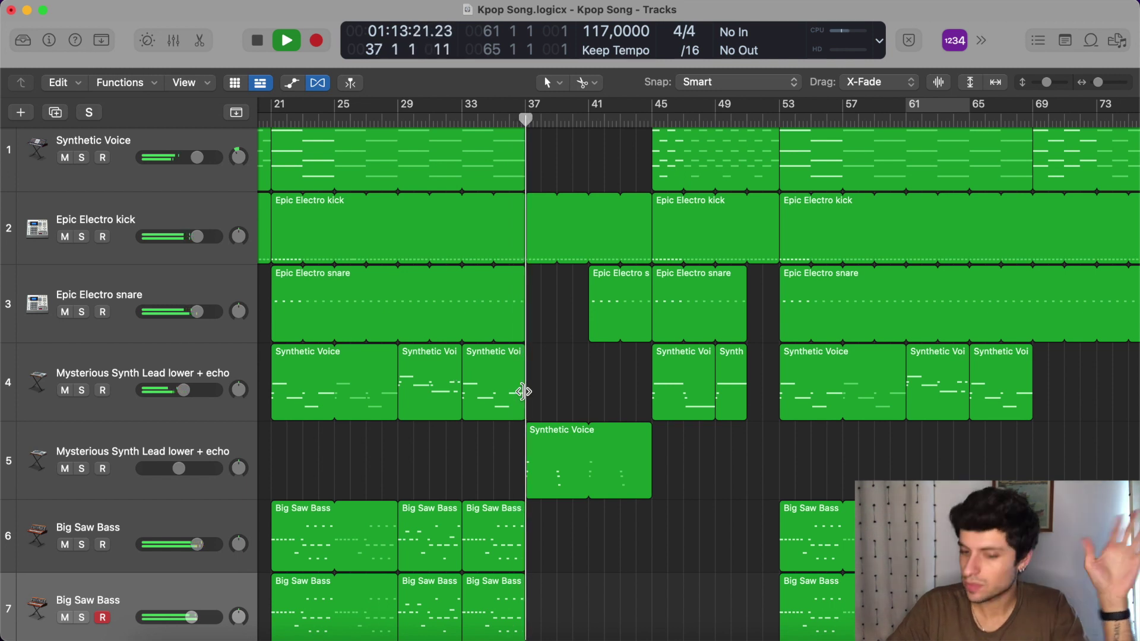
{"action": "scroll", "coordinate": [560, 400], "scroll_direction": "right", "scroll_amount": 3}
{"action": "left_click", "coordinate": [804, 122]}
{"action": "scroll", "coordinate": [839, 173], "scroll_direction": "right", "scroll_amount": 3}
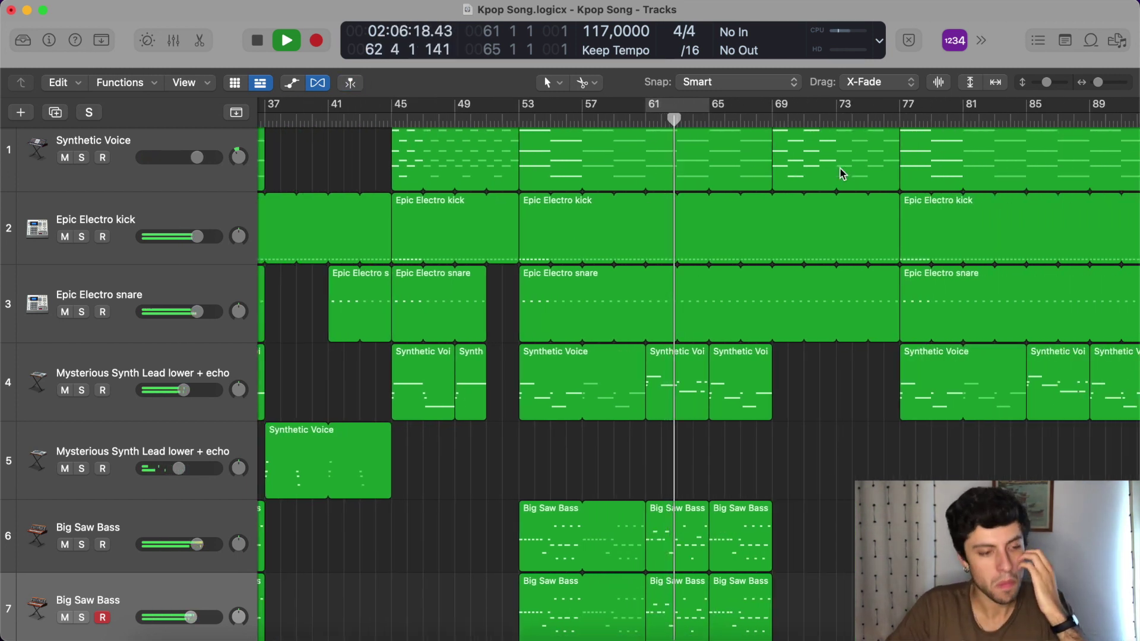
{"action": "scroll", "coordinate": [794, 224], "scroll_direction": "right", "scroll_amount": 5}
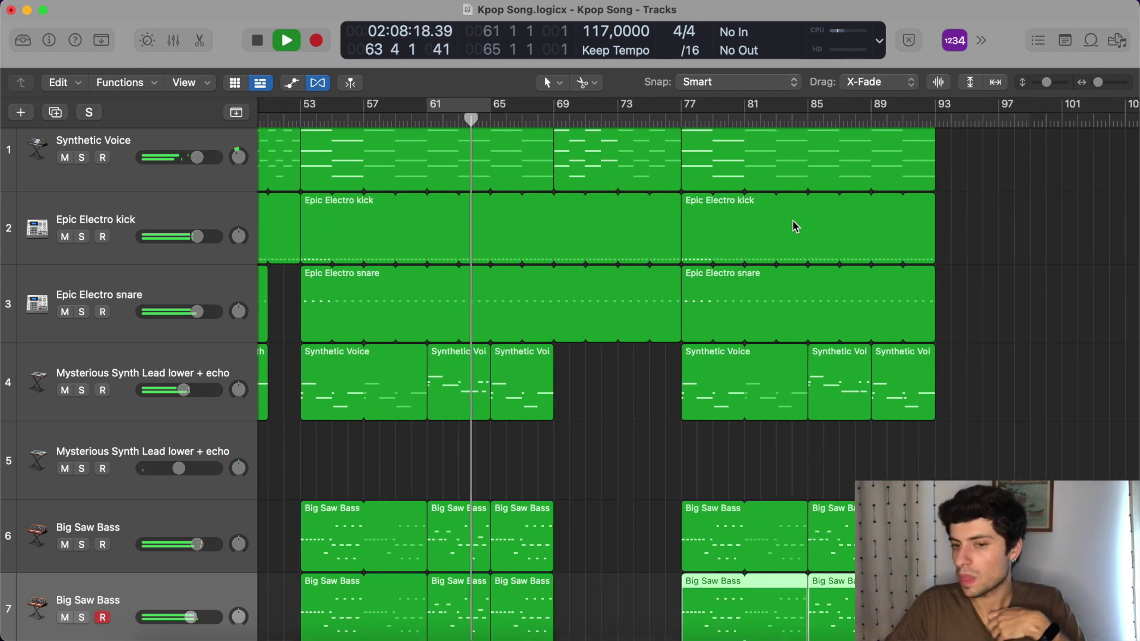
{"action": "scroll", "coordinate": [727, 423], "scroll_direction": "down", "scroll_amount": 2}
{"action": "scroll", "coordinate": [727, 424], "scroll_direction": "down", "scroll_amount": 4}
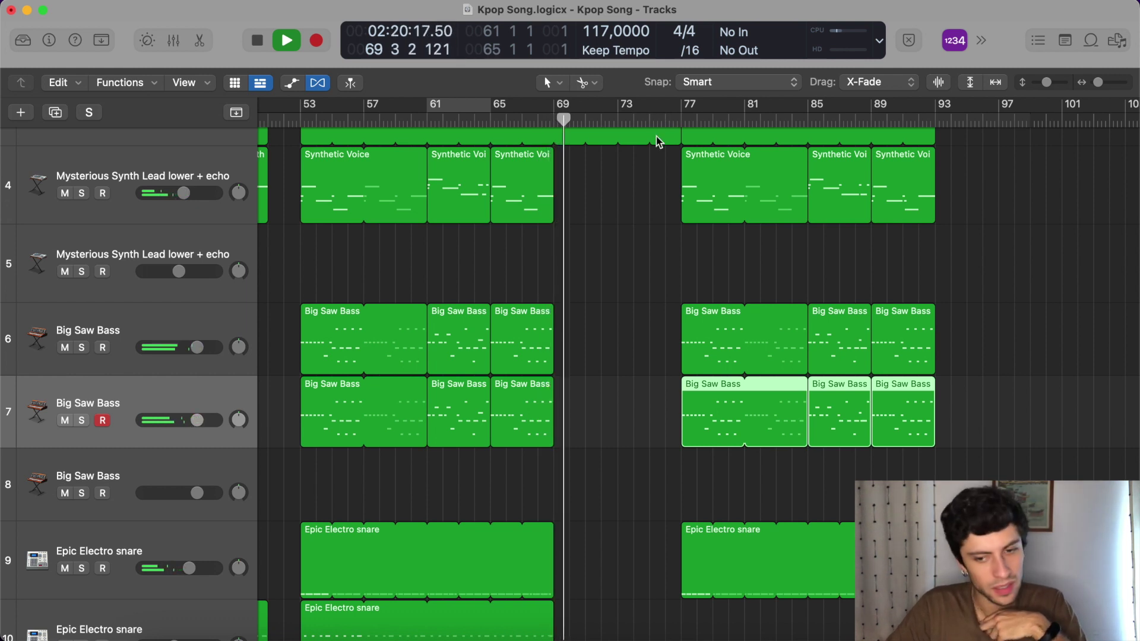
Listen to the final section from bar 77 through its end at bar 93, checking all tracks, and stop playback.
{"action": "scroll", "coordinate": [653, 149], "scroll_direction": "right", "scroll_amount": 3}
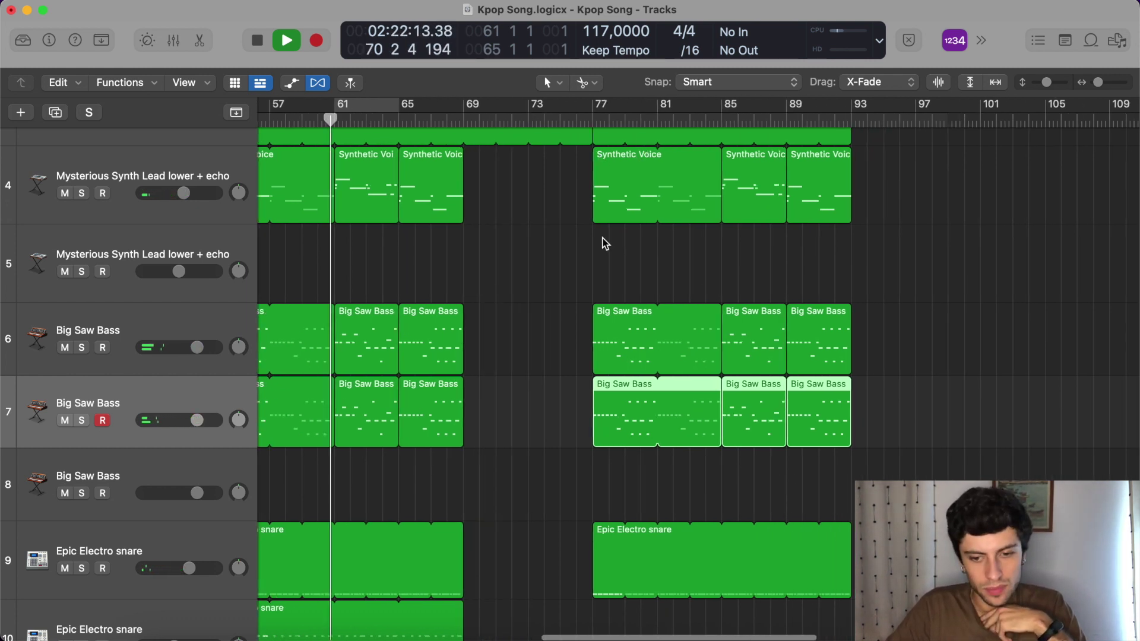
{"action": "key", "text": "super+Right"}
{"action": "scroll", "coordinate": [607, 245], "scroll_direction": "up", "scroll_amount": 5}
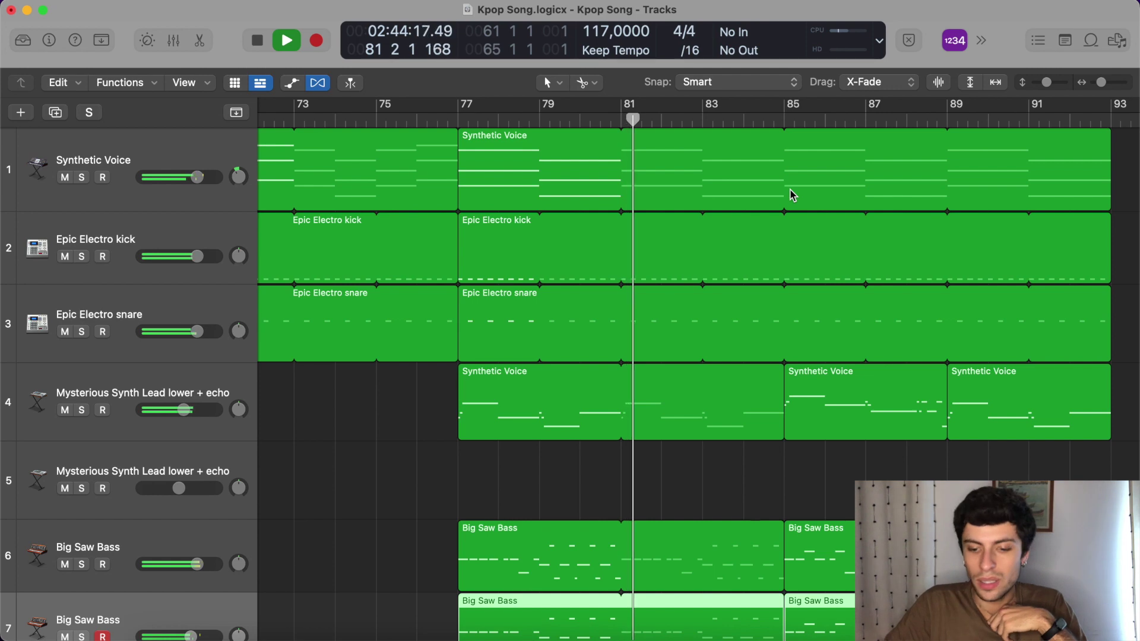
{"action": "scroll", "coordinate": [795, 237], "scroll_direction": "right", "scroll_amount": 5}
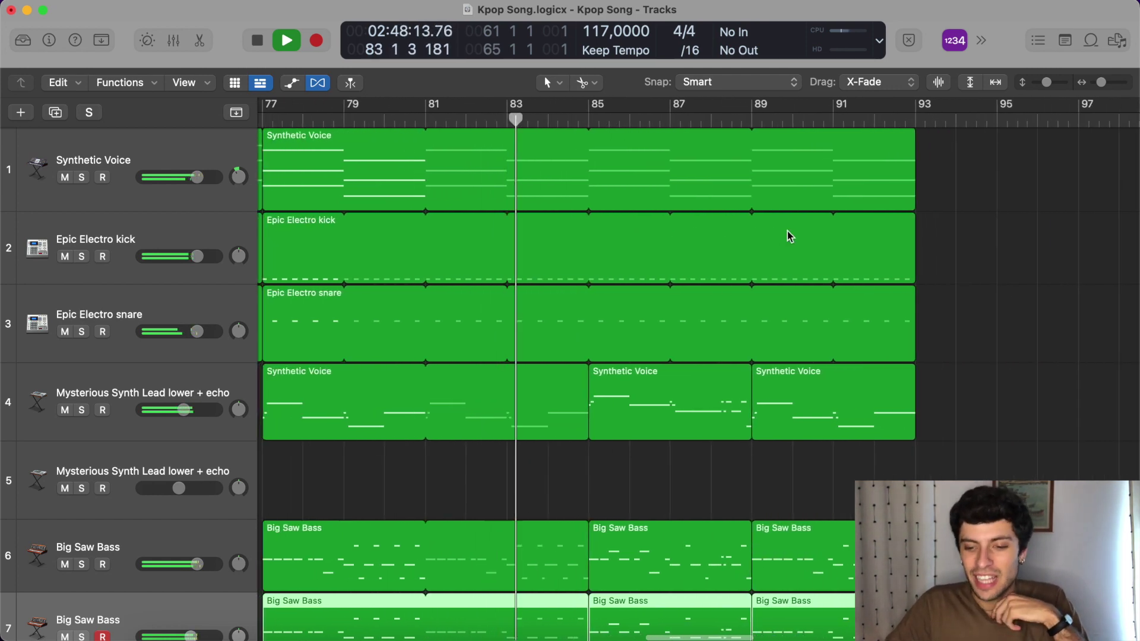
{"action": "key", "text": "super+Left"}
{"action": "scroll", "coordinate": [789, 236], "scroll_direction": "down", "scroll_amount": 5}
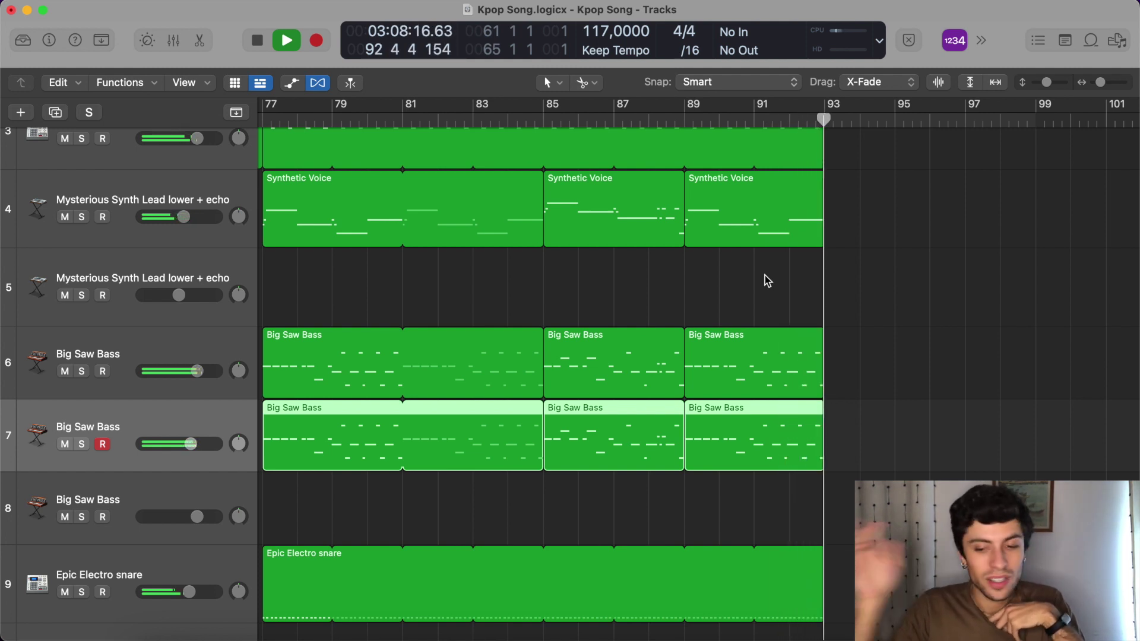
{"action": "scroll", "coordinate": [765, 275], "scroll_direction": "left", "scroll_amount": 15}
{"action": "key", "text": "space"}
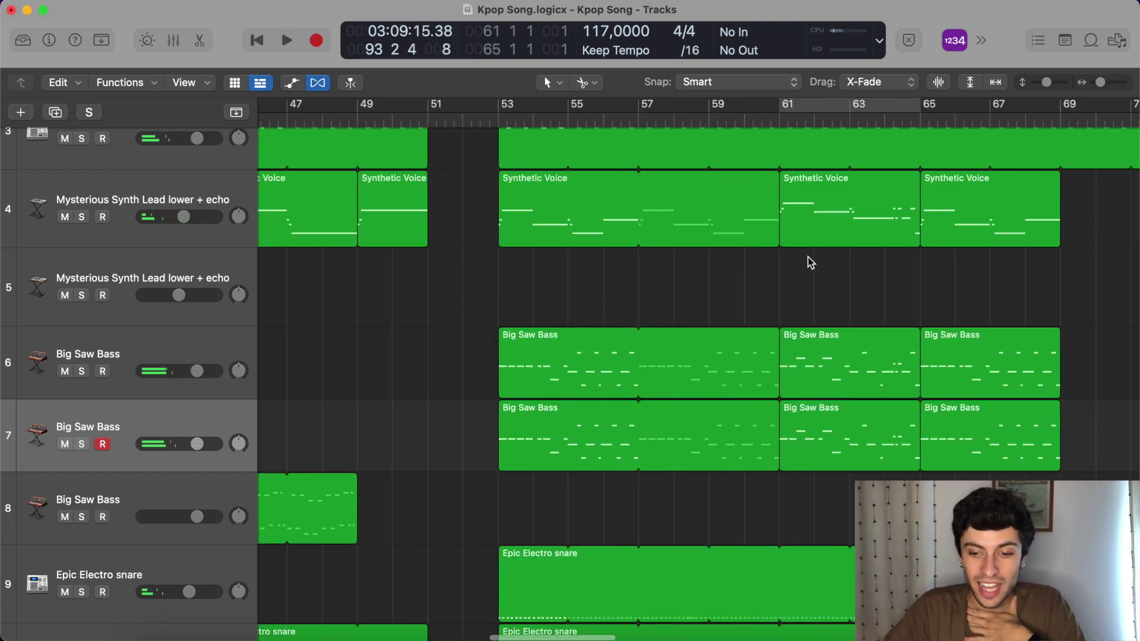
Look over the whole arrangement from bar 1 to bar 93 across all eleven tracks.
{"action": "scroll", "coordinate": [782, 274], "scroll_direction": "down", "scroll_amount": 10, "text": "alt"}
{"action": "scroll", "coordinate": [811, 262], "scroll_direction": "down", "scroll_amount": 3}
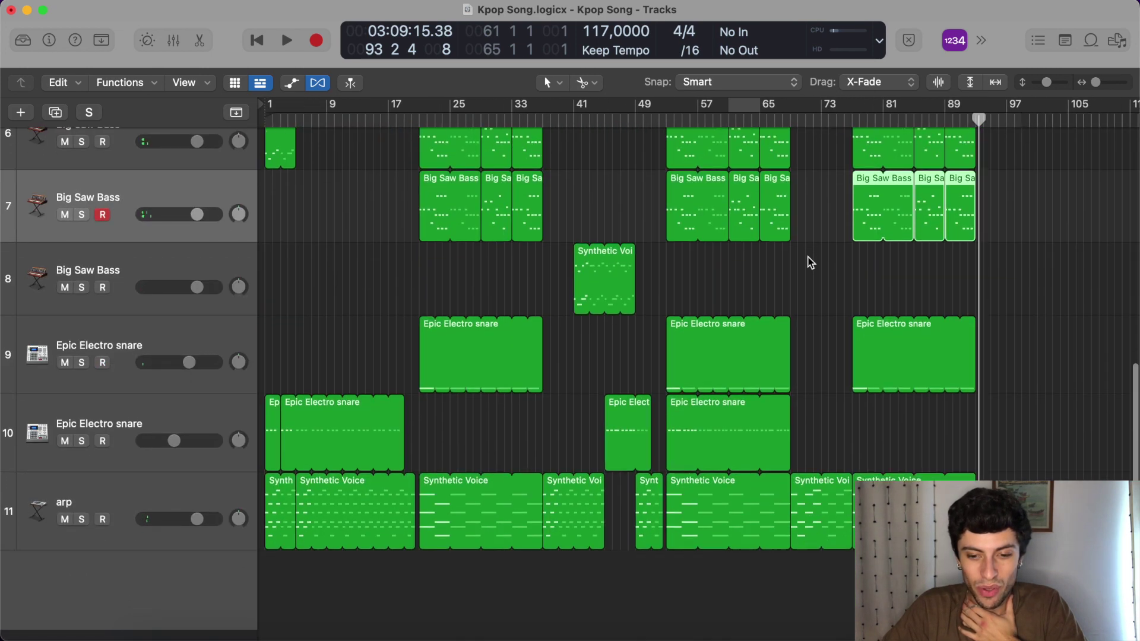
{"action": "scroll", "coordinate": [809, 261], "scroll_direction": "up", "scroll_amount": 4}
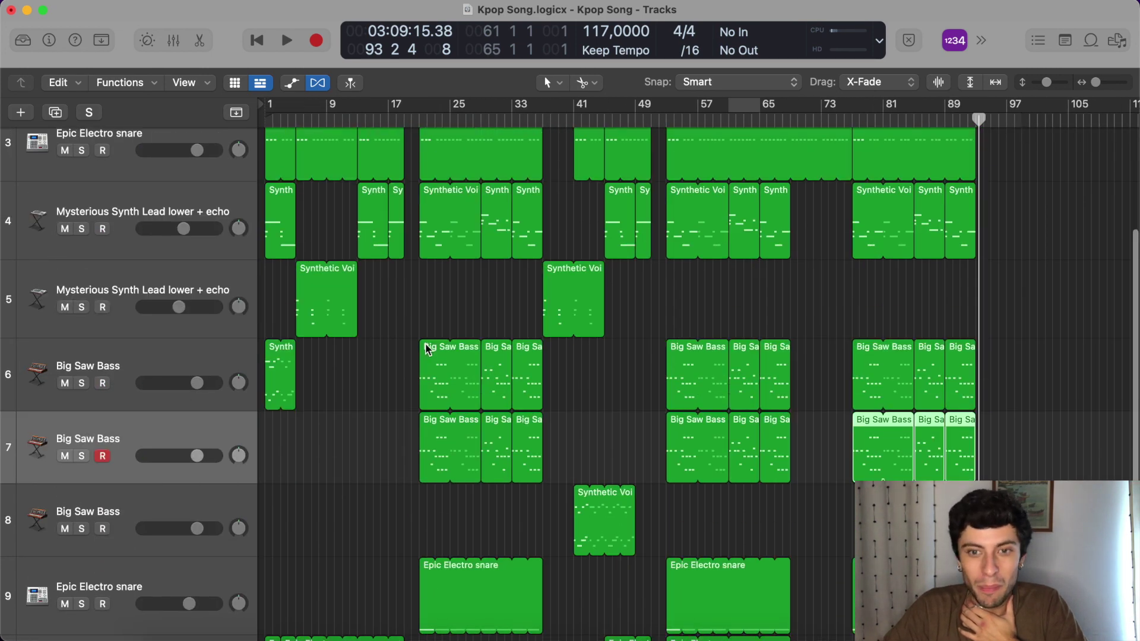
{"action": "scroll", "coordinate": [416, 332], "scroll_direction": "up", "scroll_amount": 3}
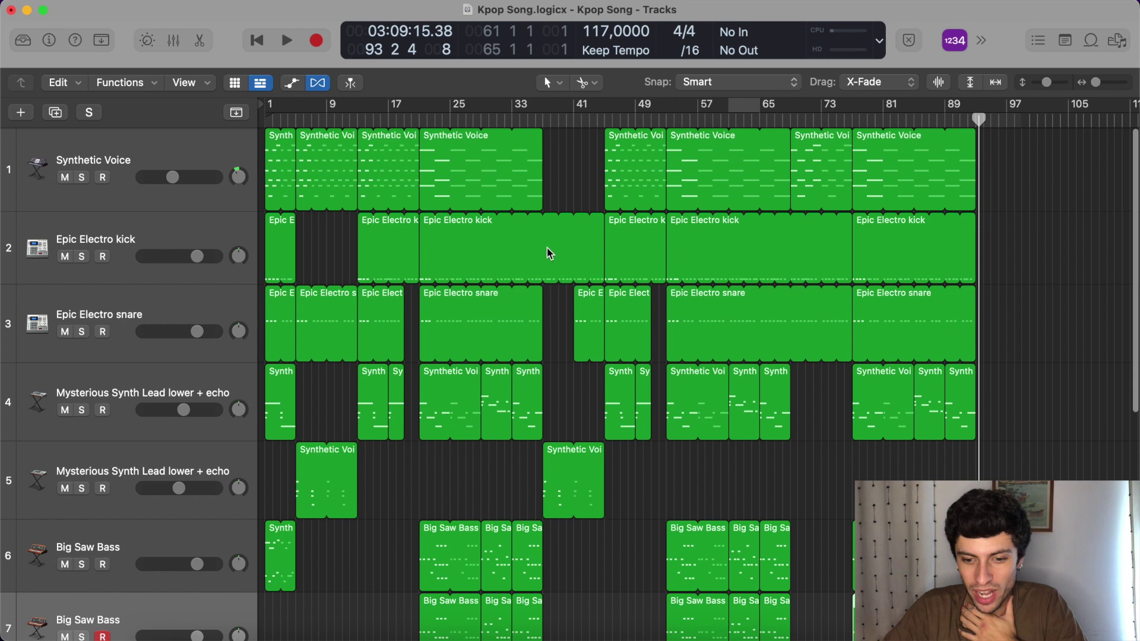
{"action": "scroll", "coordinate": [650, 287], "scroll_direction": "down", "scroll_amount": 6}
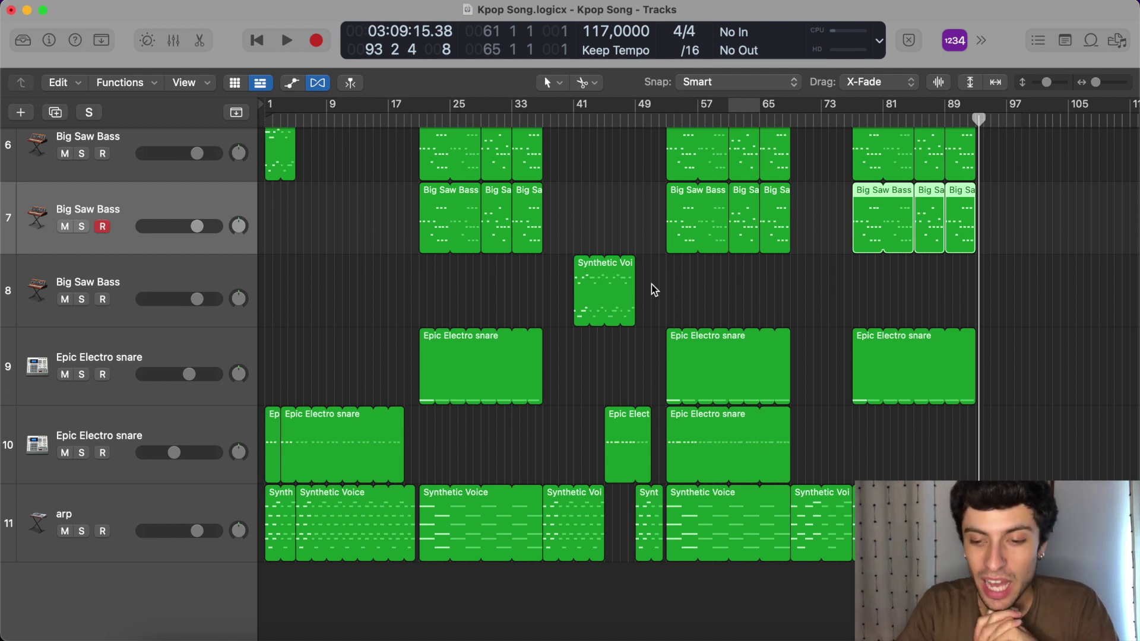
Set the cycle range to bars 68 to 77 and switch cycle mode off.
{"action": "left_click_drag", "start_coordinate": [785, 123], "coordinate": [849, 105]}
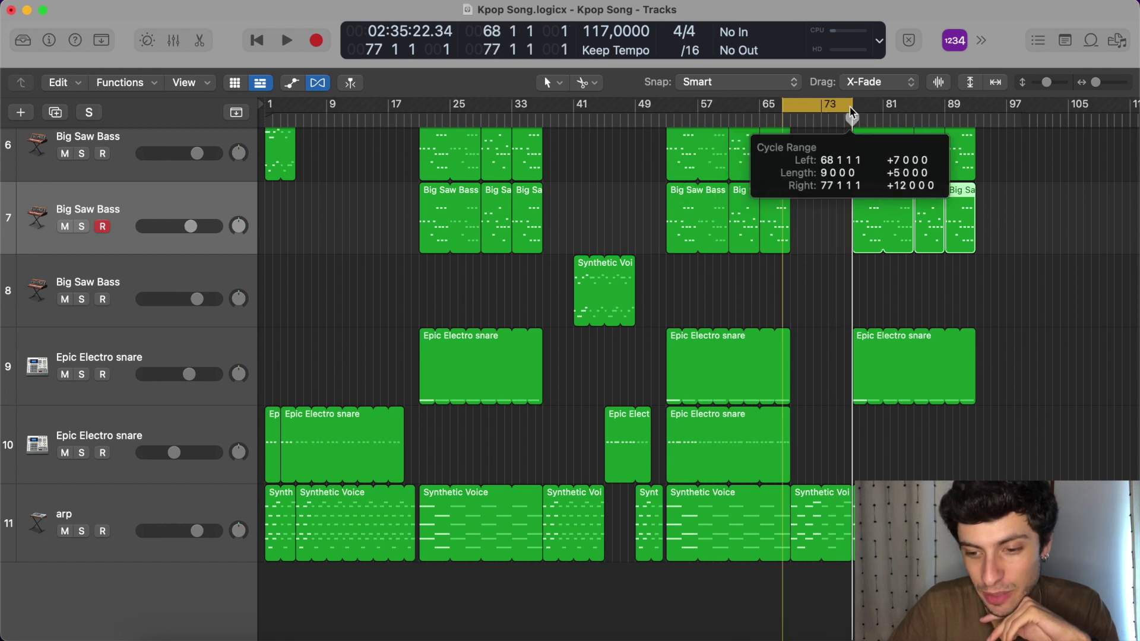
{"action": "scroll", "coordinate": [804, 296], "scroll_direction": "up", "scroll_amount": 5}
{"action": "left_click", "coordinate": [819, 100]}
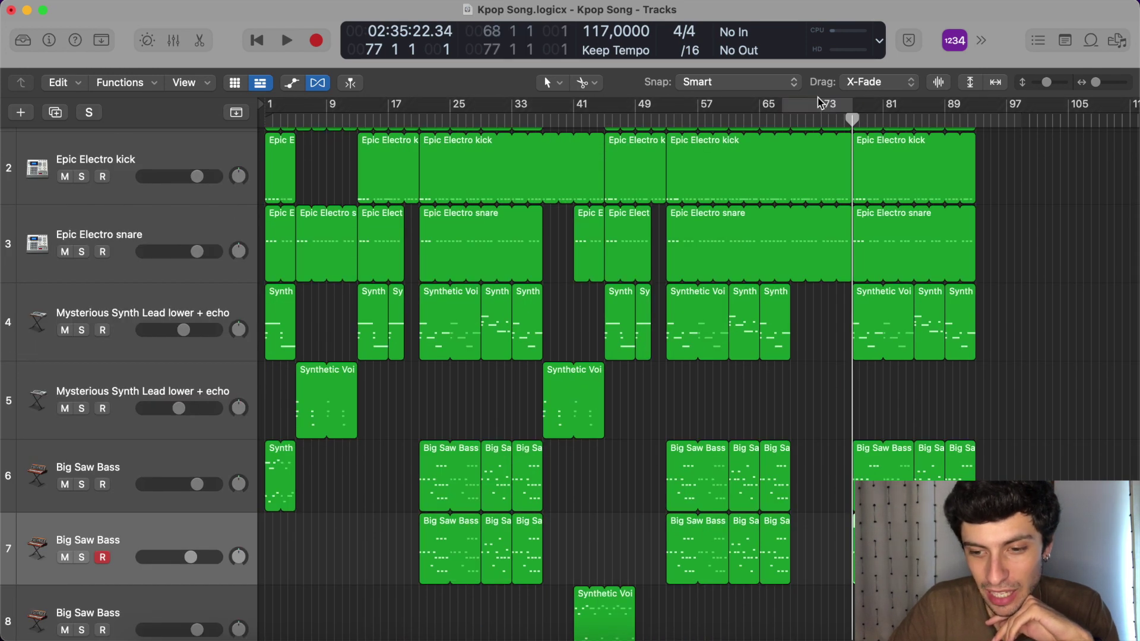
Examine the region layout section by section on all tracks, comparing the first half of the song with the part from bar 41.
{"action": "scroll", "coordinate": [833, 180], "scroll_direction": "up", "scroll_amount": 3}
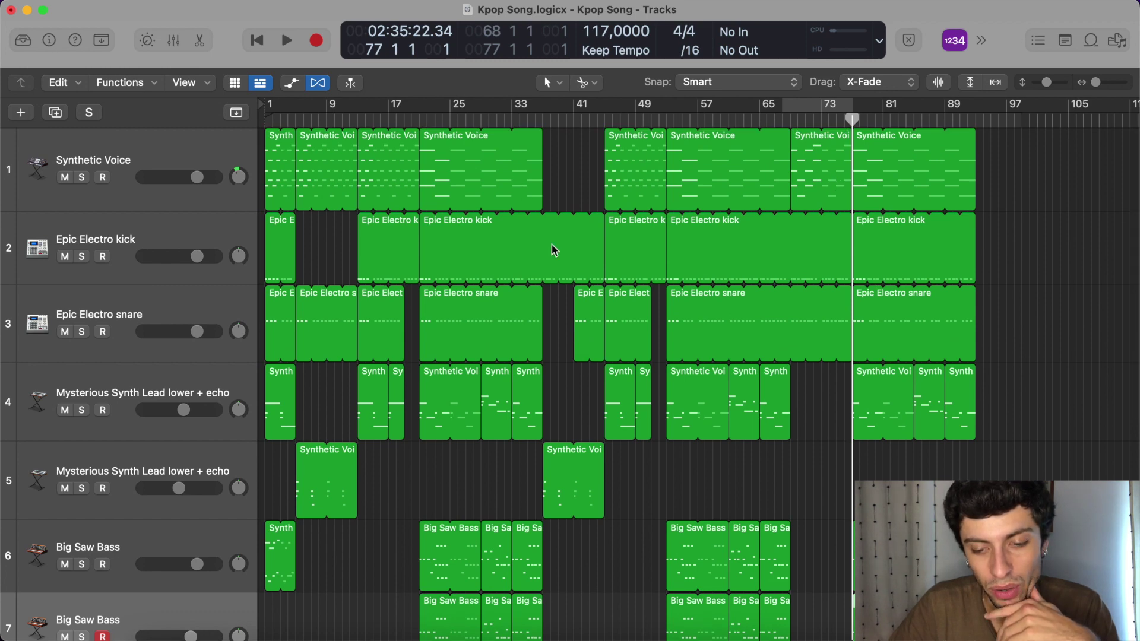
{"action": "scroll", "coordinate": [552, 249], "scroll_direction": "up", "scroll_amount": 6}
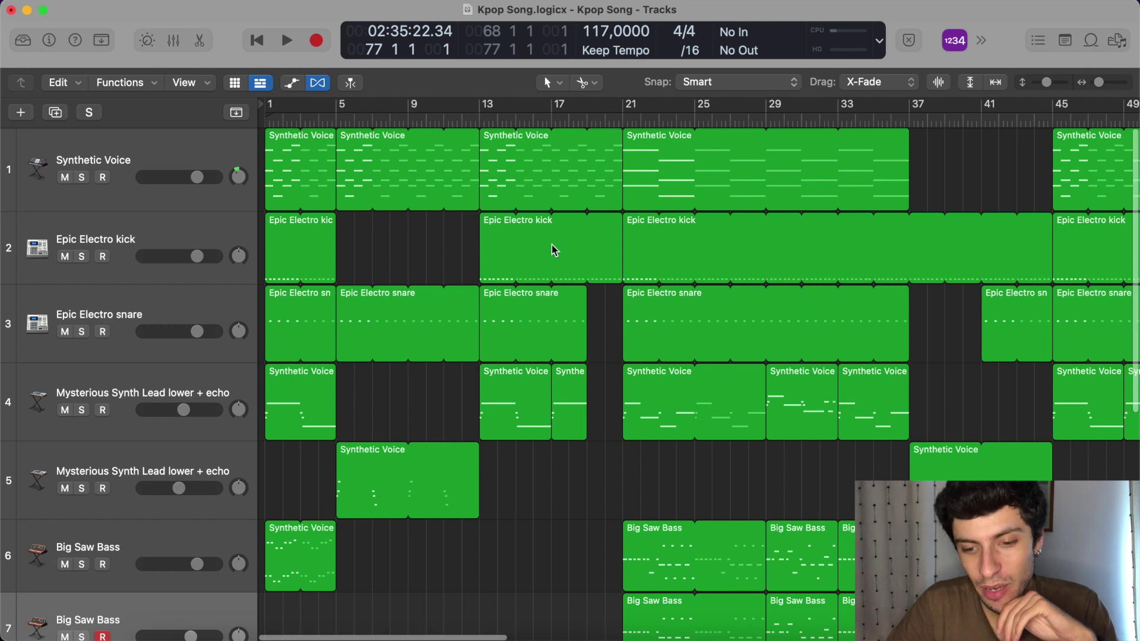
{"action": "scroll", "coordinate": [551, 245], "scroll_direction": "down", "scroll_amount": 10}
{"action": "scroll", "coordinate": [552, 245], "scroll_direction": "right", "scroll_amount": 2}
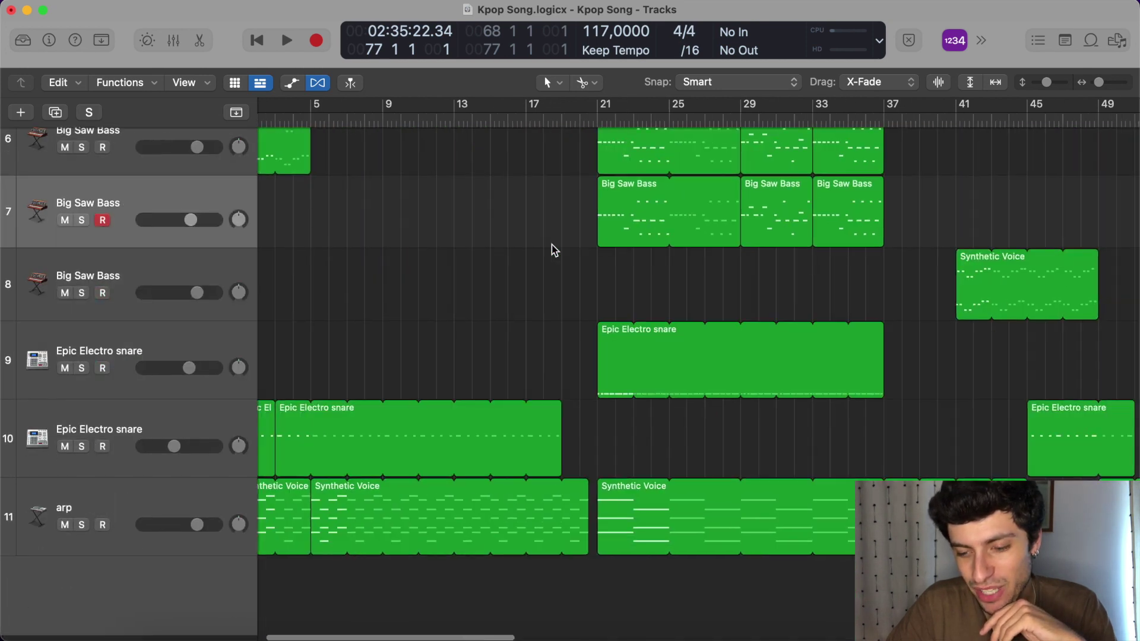
{"action": "scroll", "coordinate": [551, 245], "scroll_direction": "right", "scroll_amount": 14}
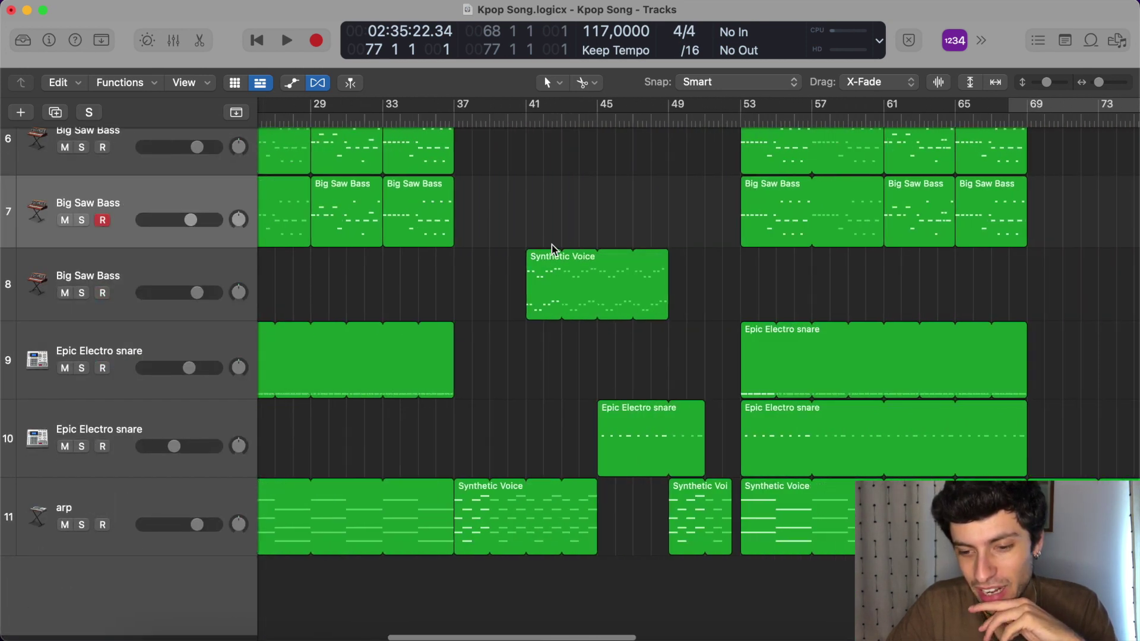
{"action": "scroll", "coordinate": [551, 245], "scroll_direction": "right", "scroll_amount": 4}
{"action": "scroll", "coordinate": [551, 244], "scroll_direction": "up", "scroll_amount": 10}
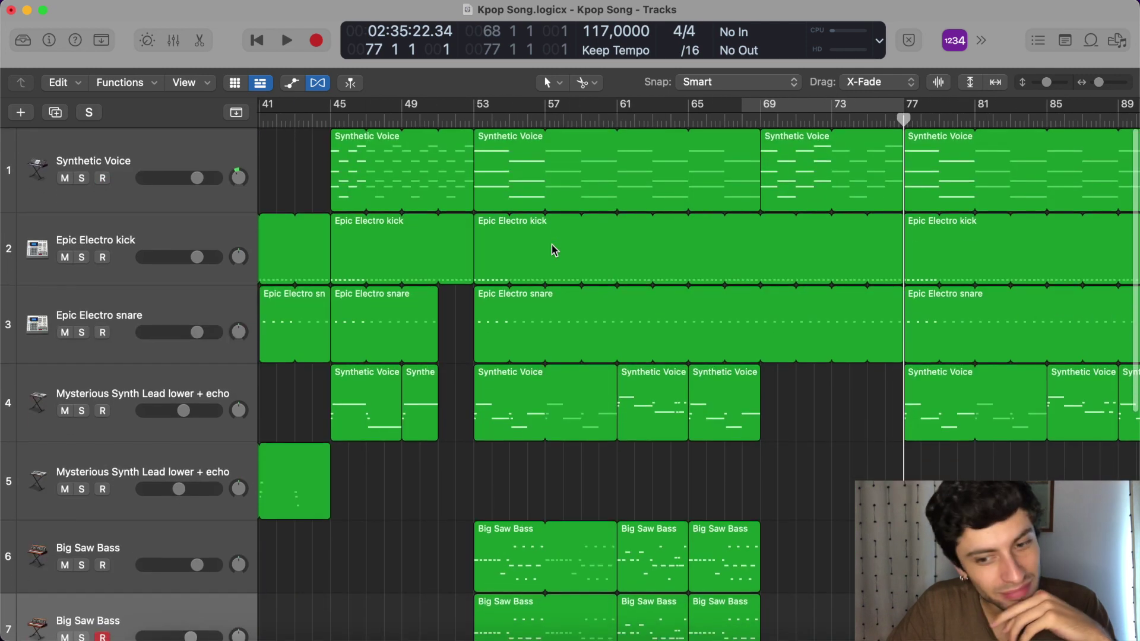
{"action": "scroll", "coordinate": [728, 252], "scroll_direction": "left", "scroll_amount": 20}
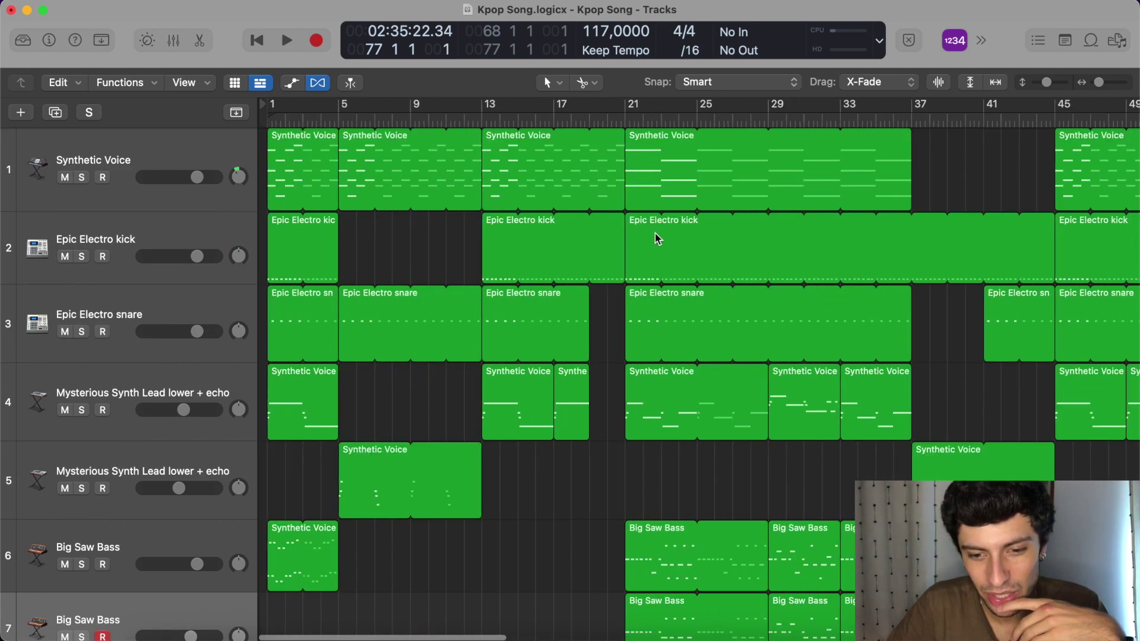
Place the playhead at bar 21 and at bar 4, and inspect the intro regions on the lower tracks.
{"action": "left_click", "coordinate": [626, 121]}
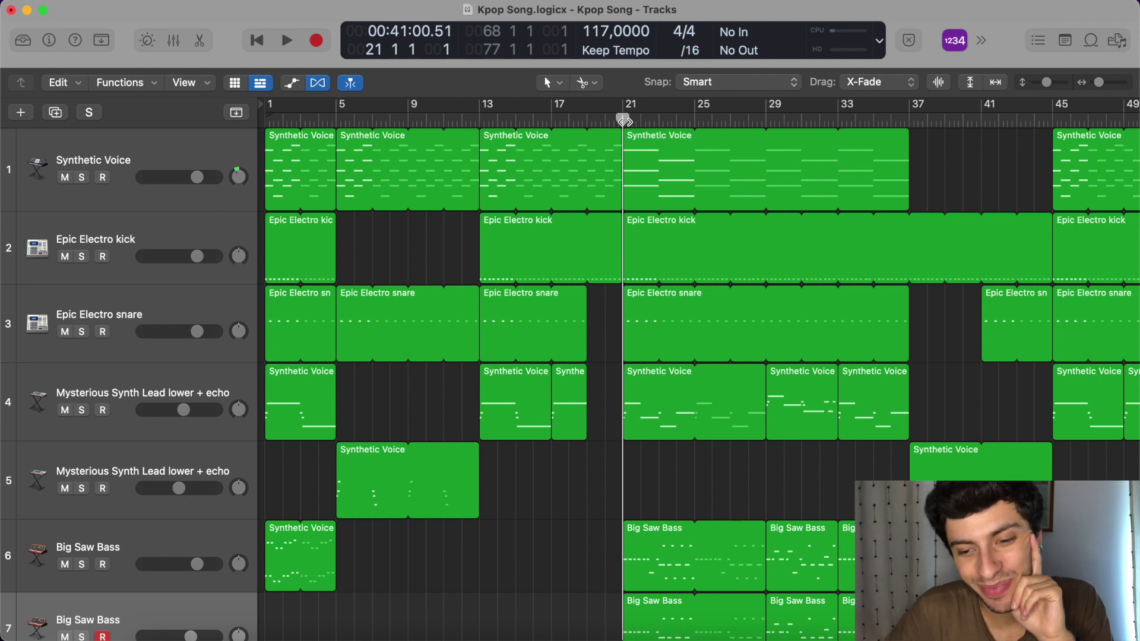
{"action": "left_click", "coordinate": [315, 123]}
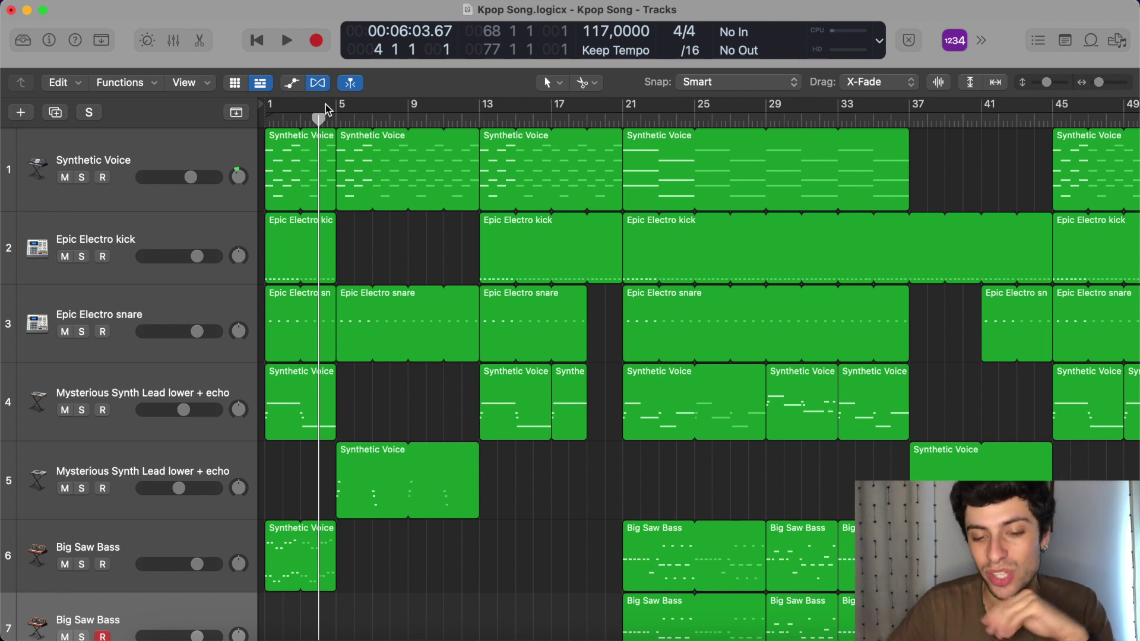
{"action": "scroll", "coordinate": [412, 276], "scroll_direction": "down", "scroll_amount": 10}
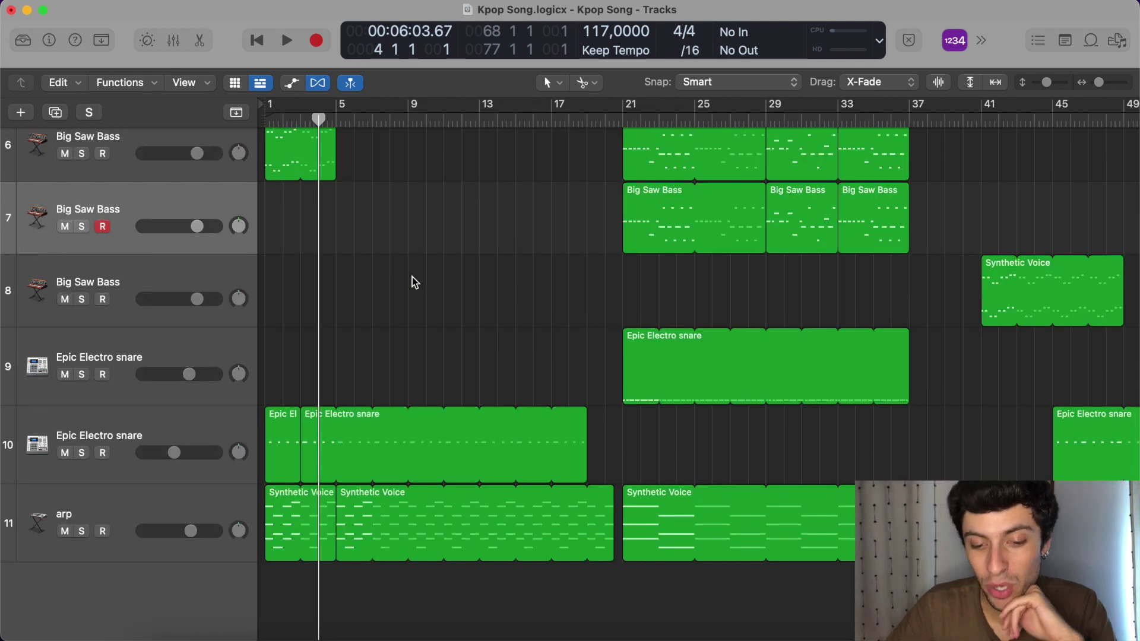